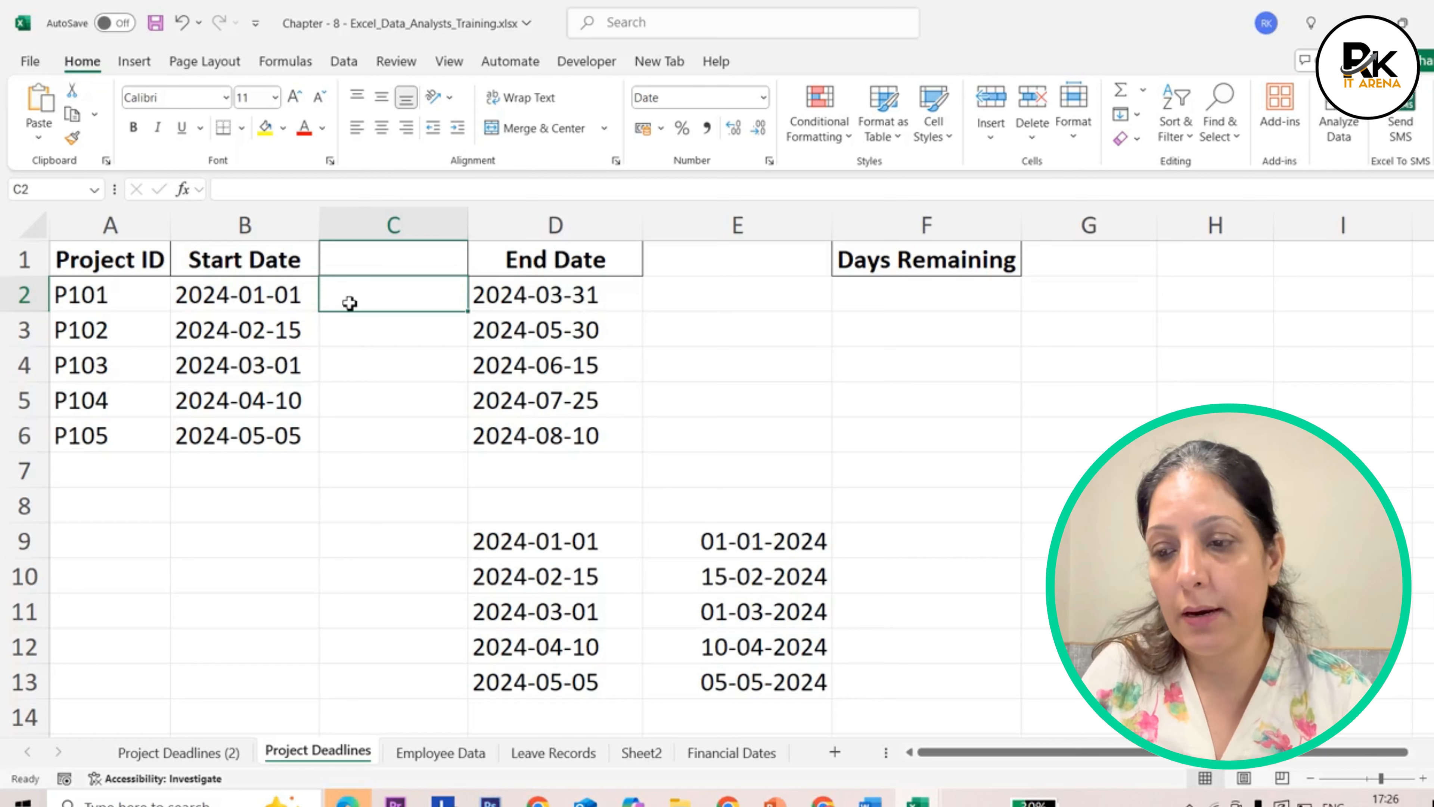
# Step: Convert the start date with =DATE(YEAR(B2),MONTH(B2),DAY(B2)) in C2 and fill the formula through C6
pyautogui.write('=date')
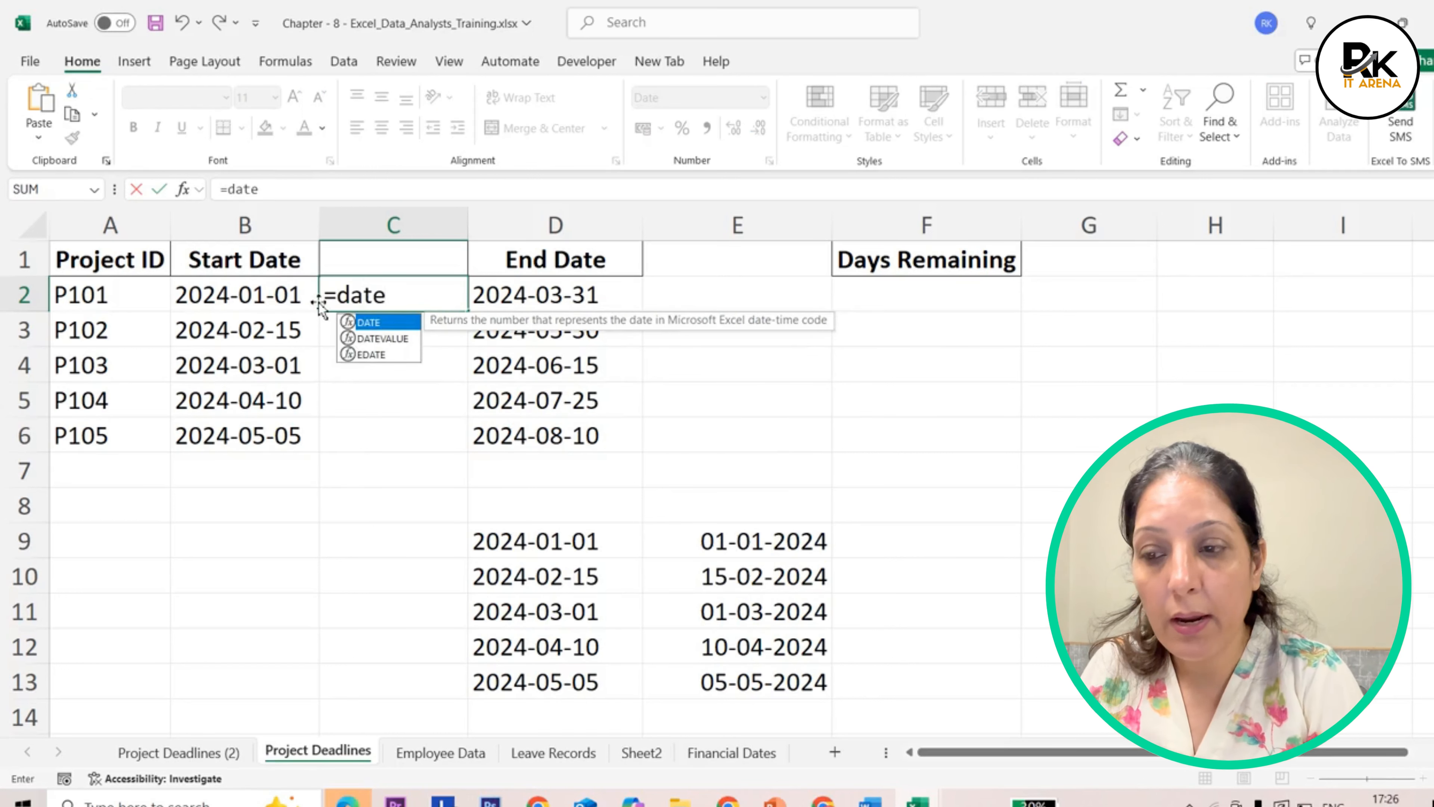
pyautogui.press('Tab')
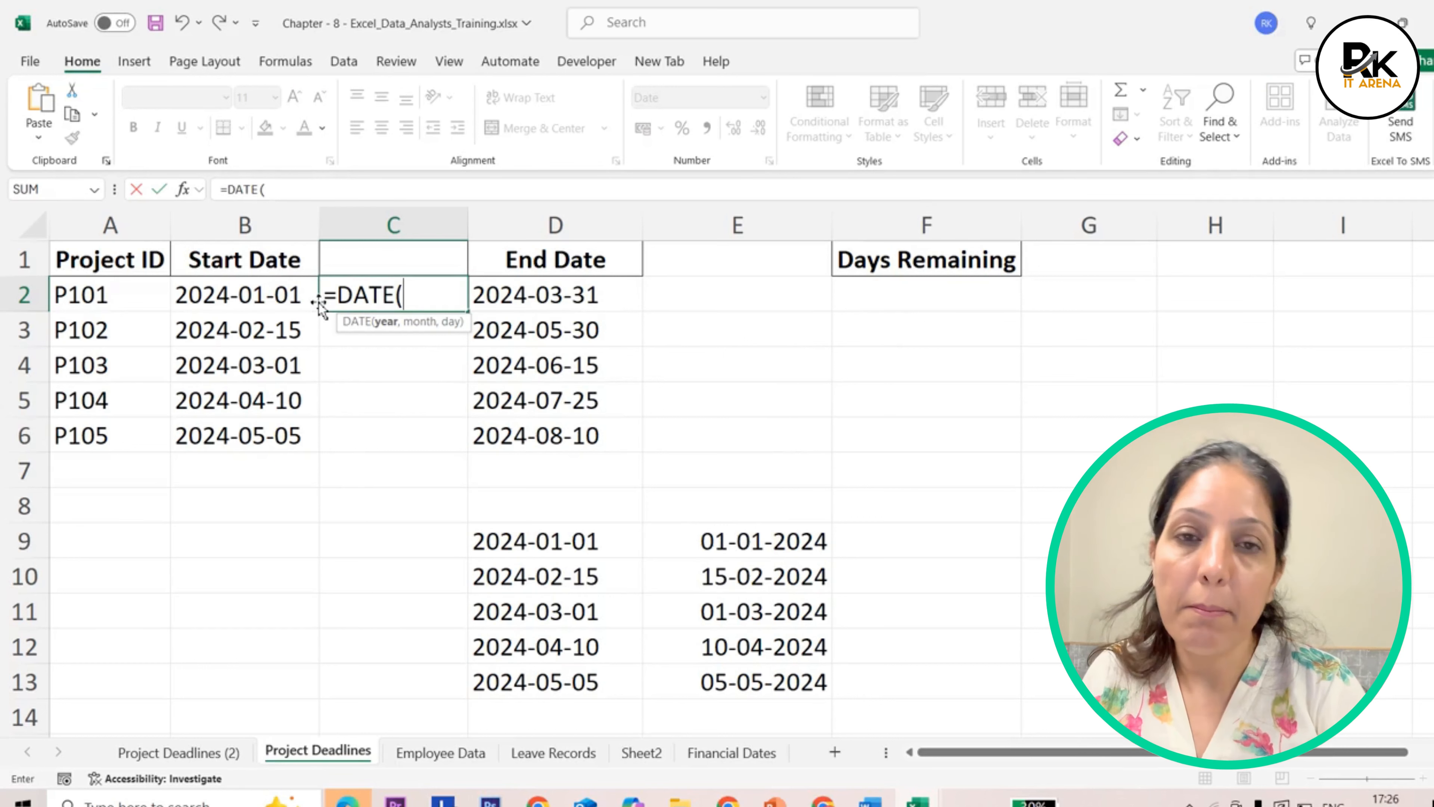
pyautogui.write('ye')
pyautogui.press('Tab')
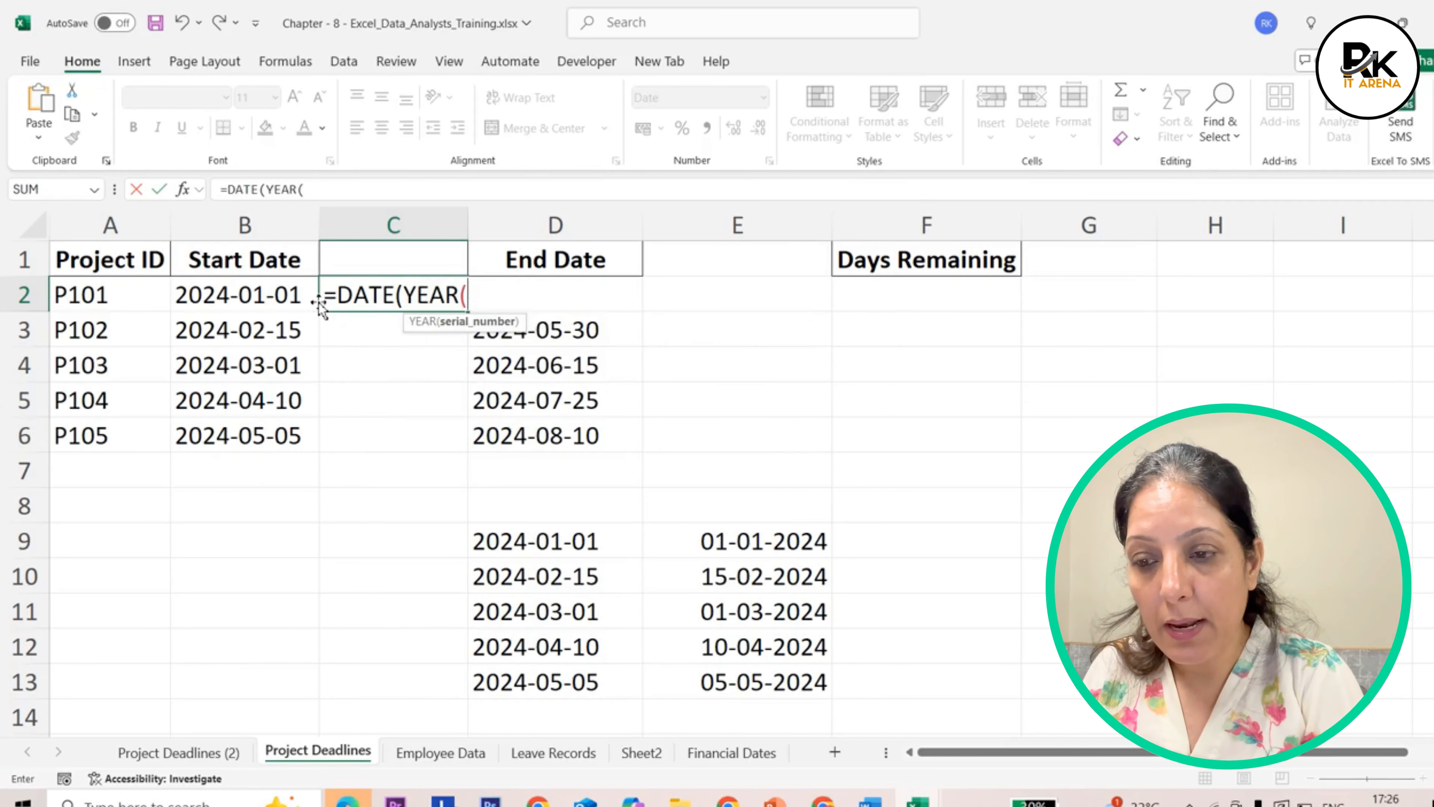
pyautogui.click(227, 295)
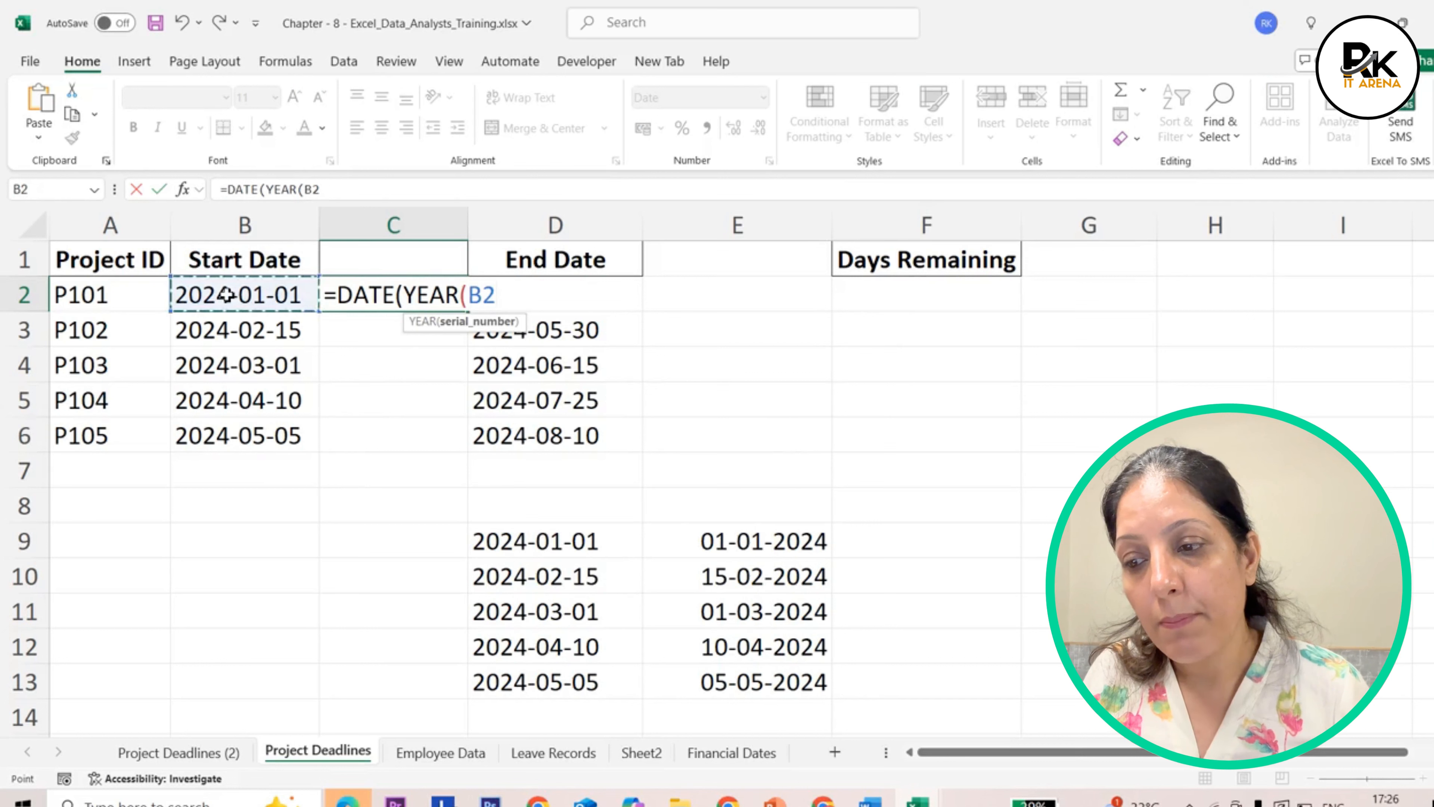
pyautogui.write('),')
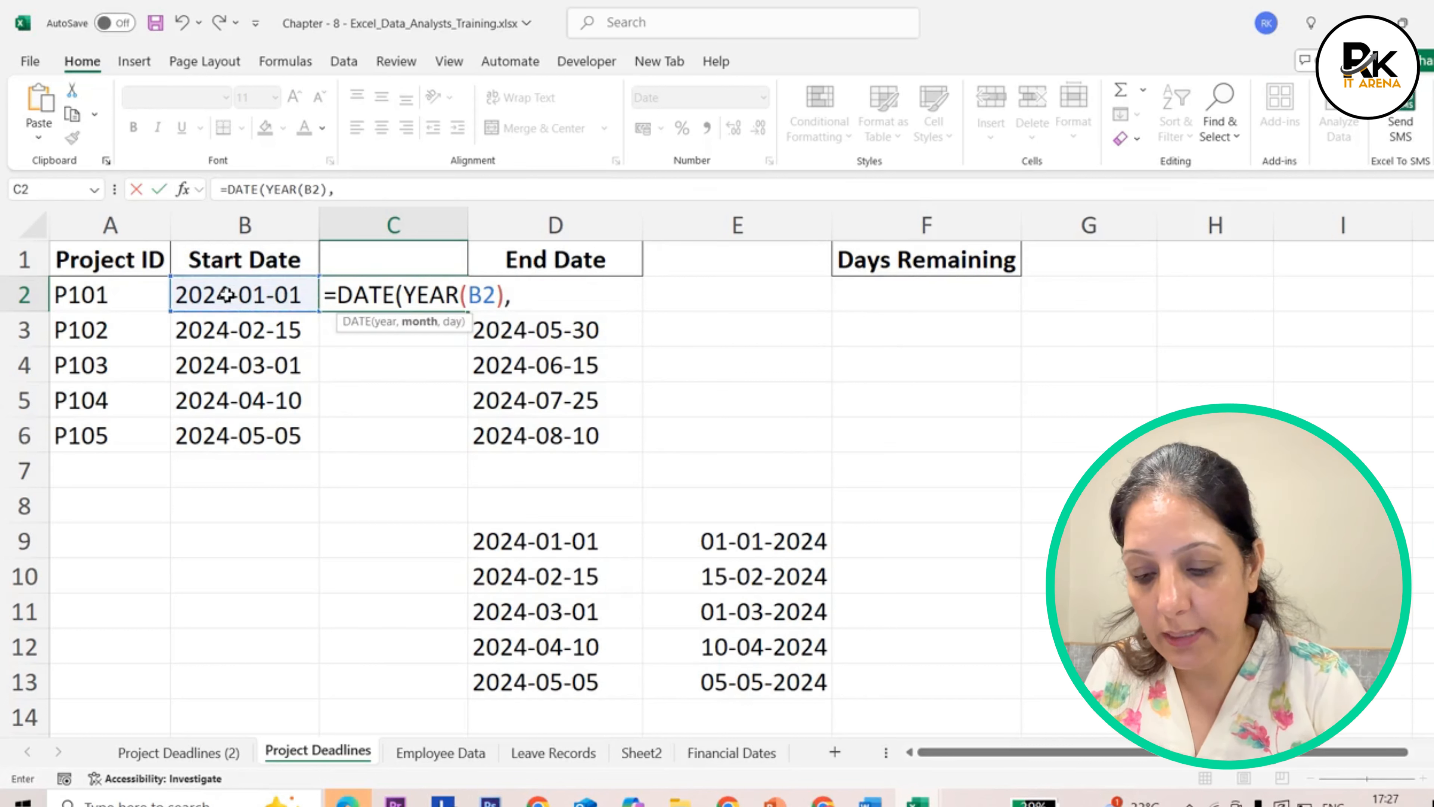
pyautogui.write('mont')
pyautogui.press('Tab')
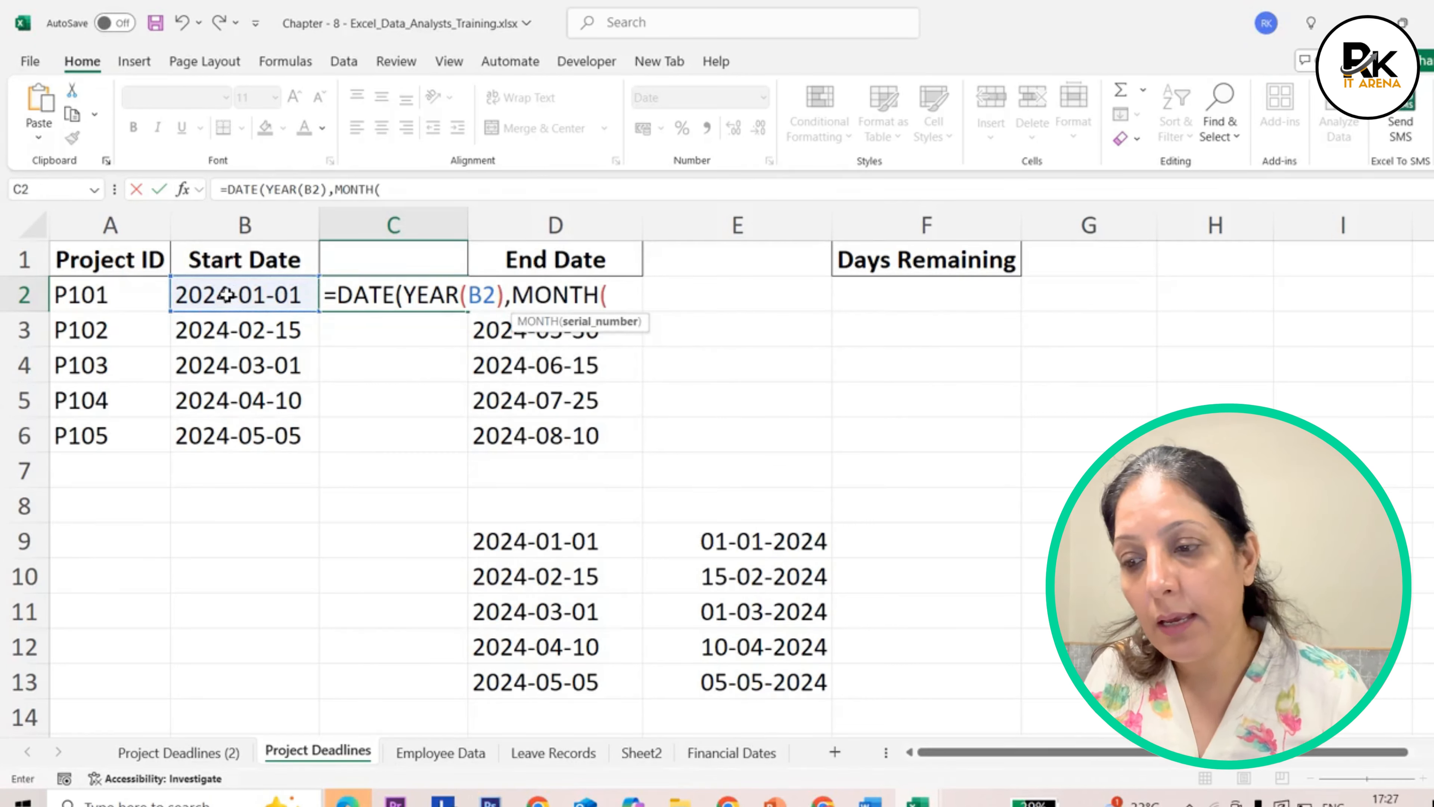
pyautogui.click(227, 294)
pyautogui.write('),')
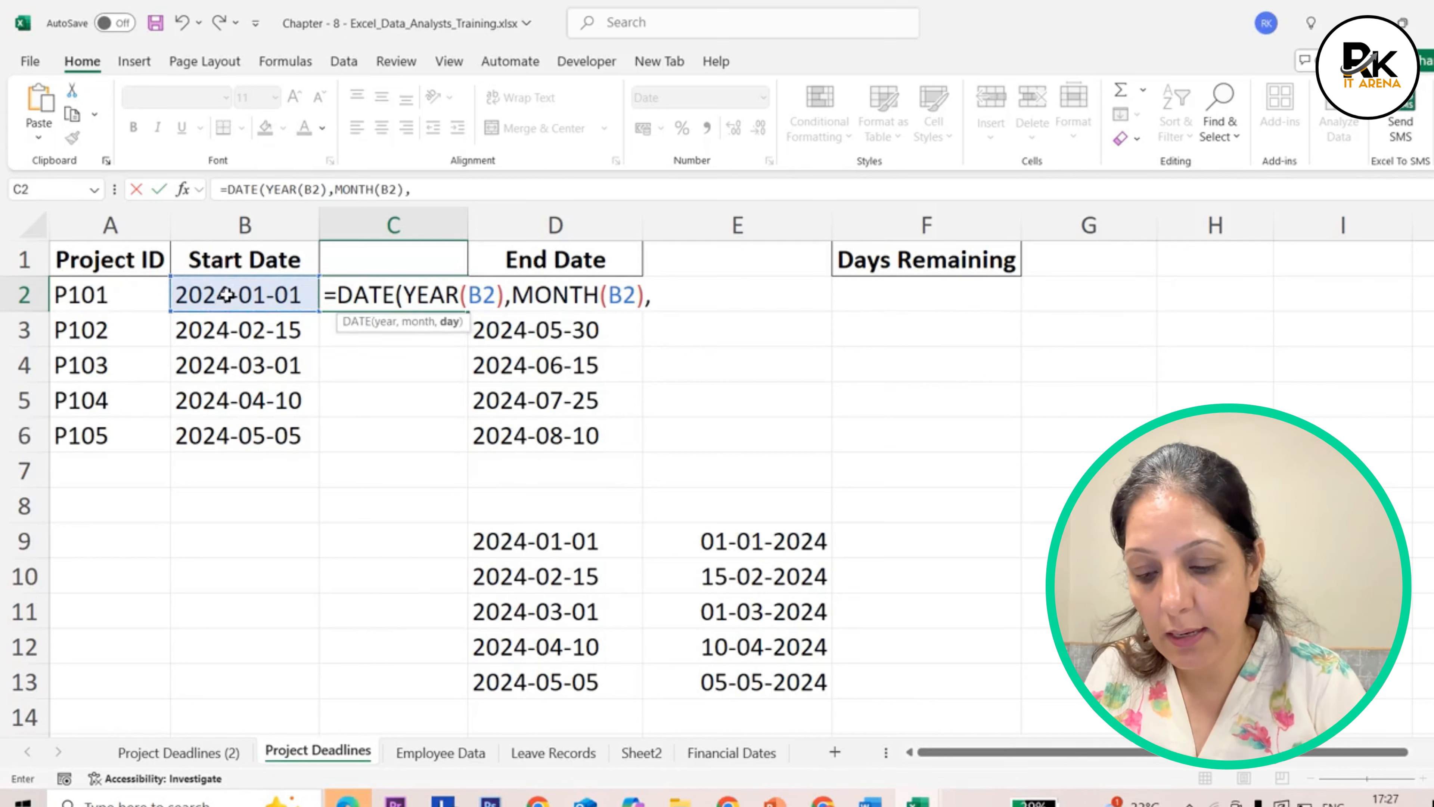
pyautogui.write('day')
pyautogui.press('Tab')
pyautogui.click(227, 294)
pyautogui.write('))')
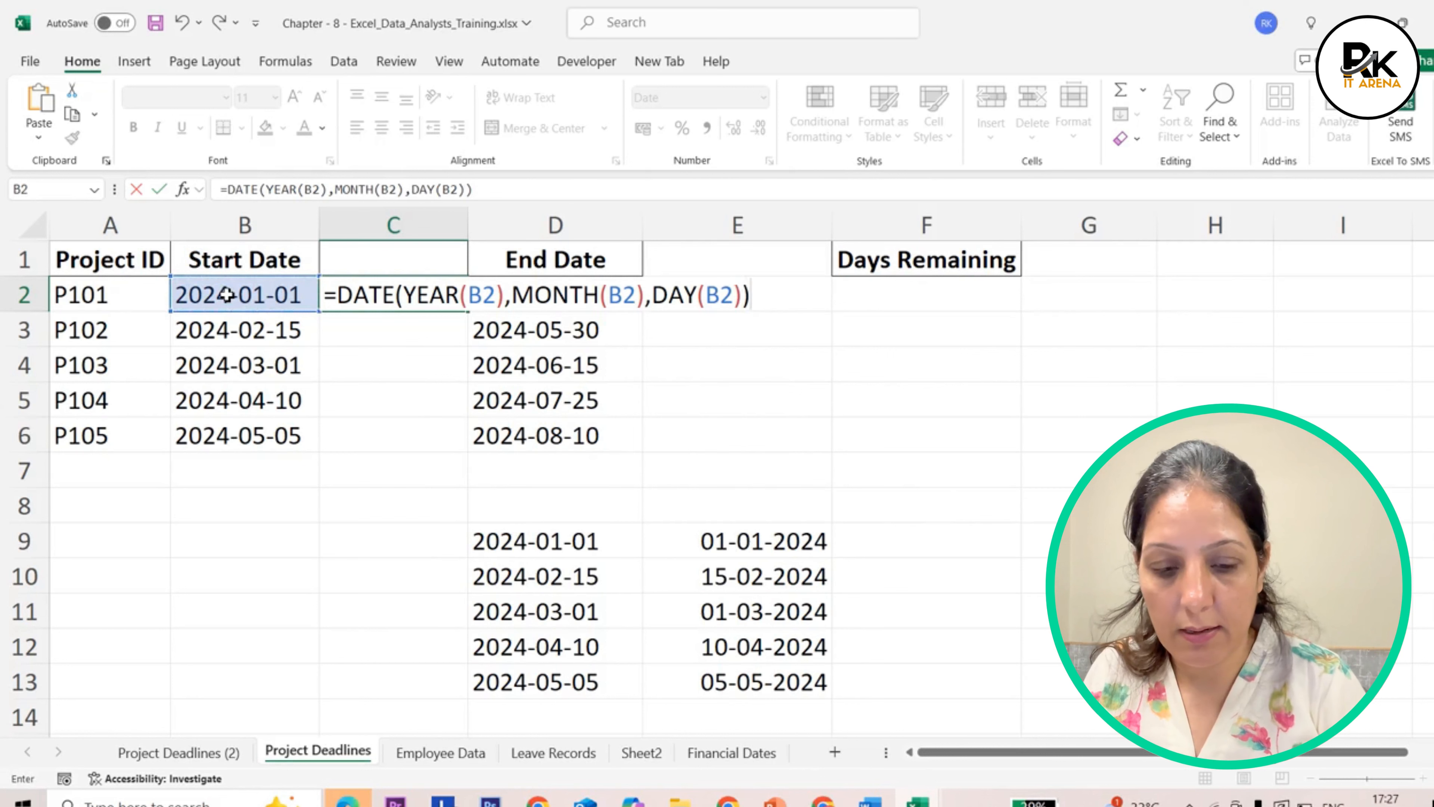
pyautogui.press('Return')
pyautogui.click(386, 292)
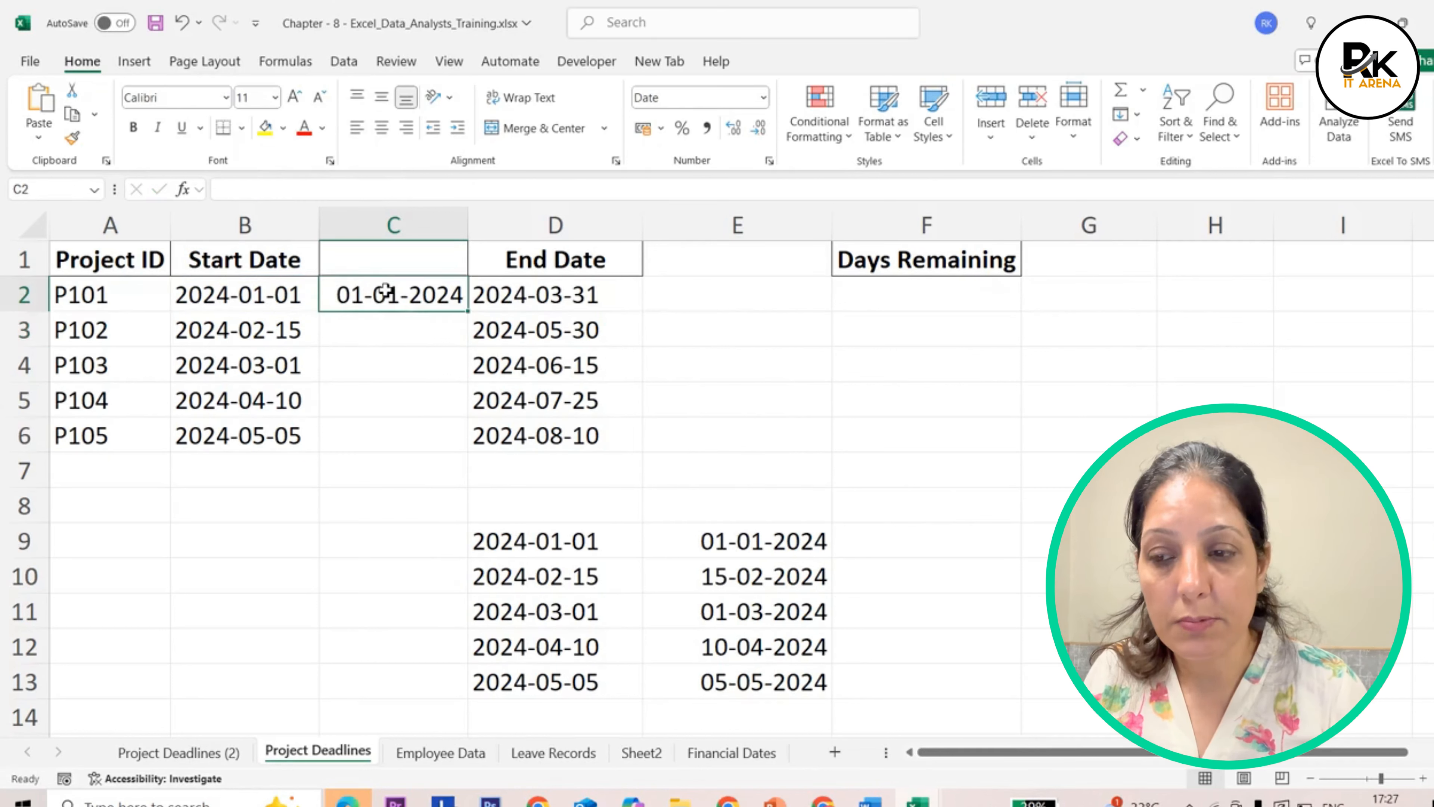
pyautogui.moveTo(467, 311); pyautogui.dragTo(468, 453)
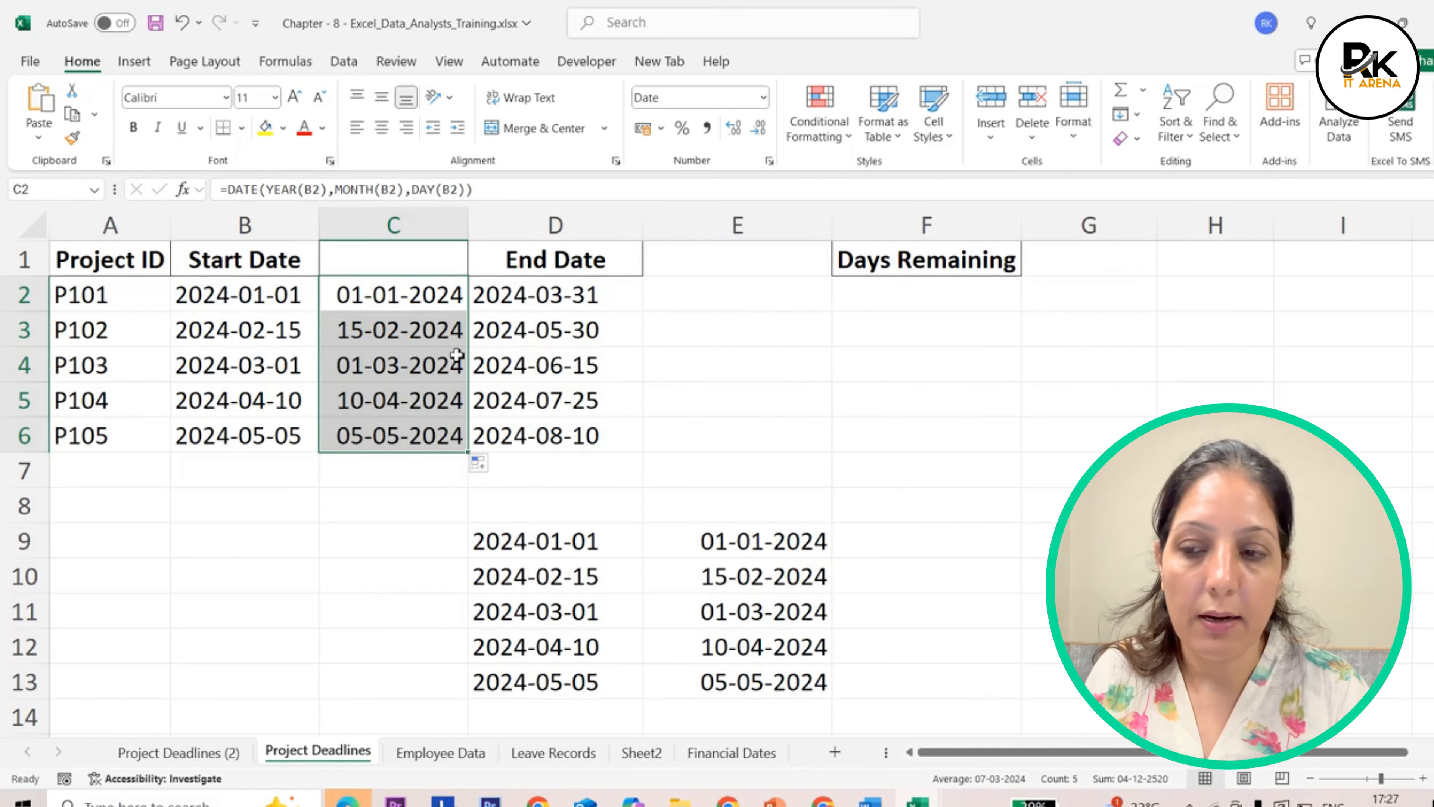
# Step: Enter =DATE(YEAR(D2),MONTH(D2),DAY(D2)) in E2 to convert the first project's end date, accepting the suggested formula correction
pyautogui.click(675, 295)
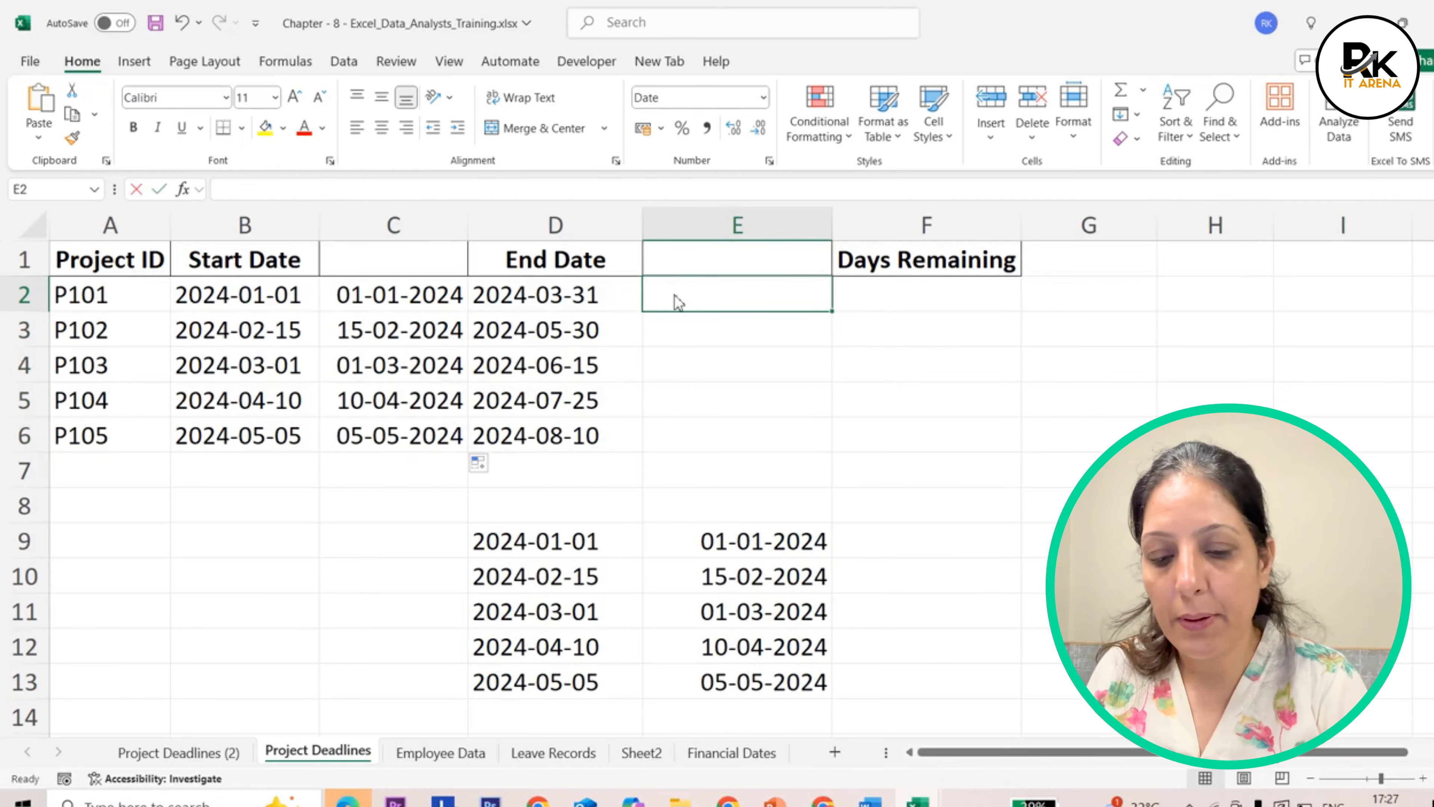
pyautogui.write('=date')
pyautogui.press('Tab')
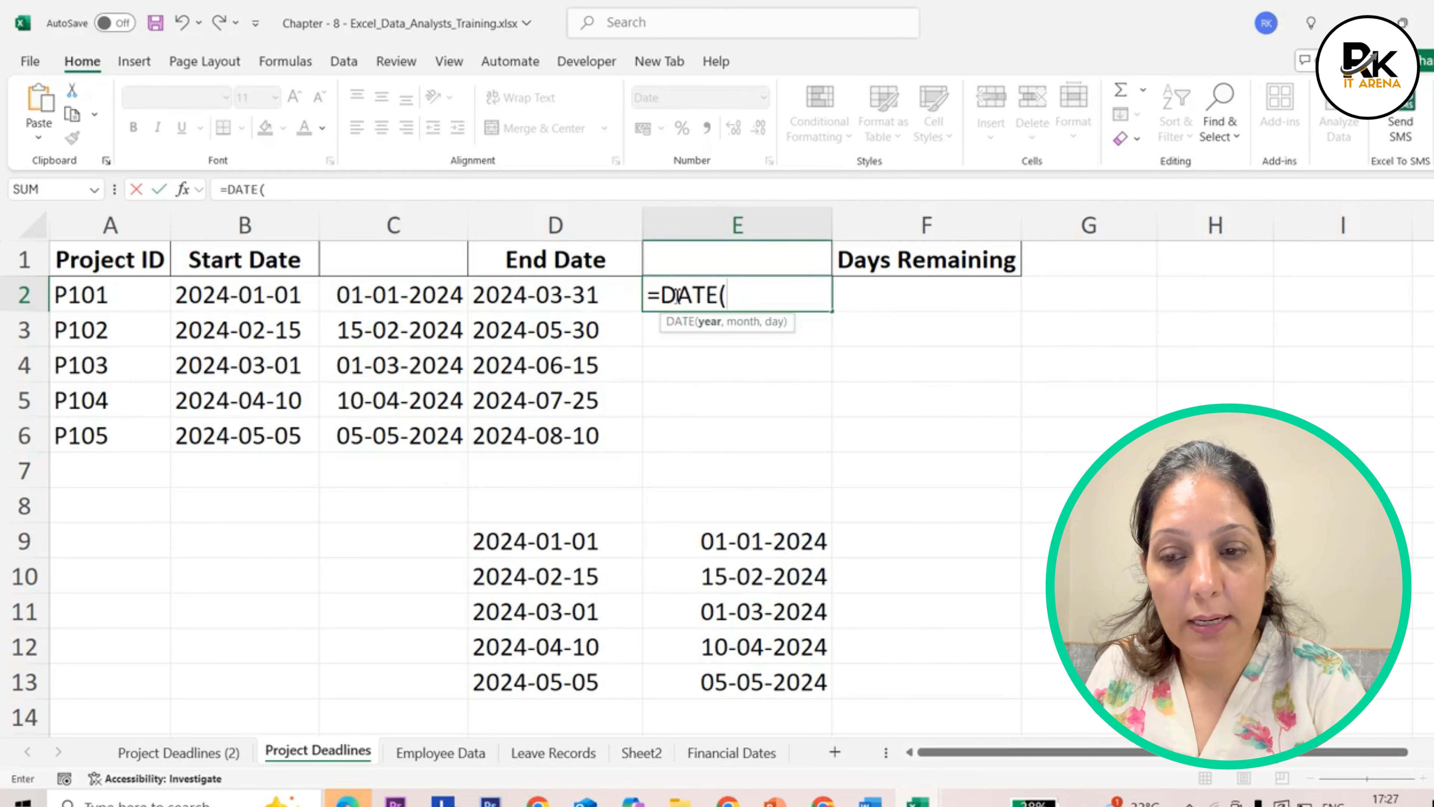
pyautogui.write('year(')
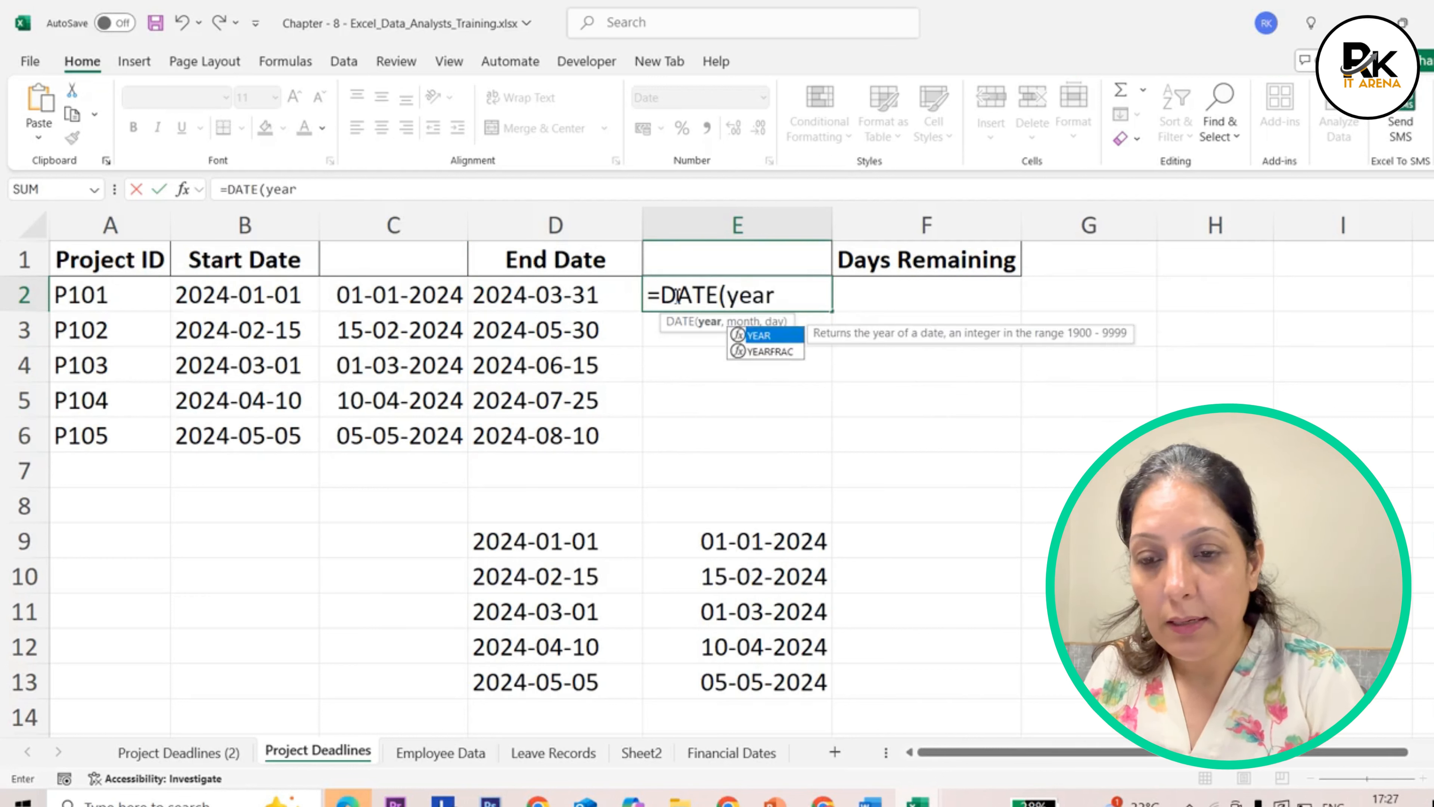
pyautogui.click(585, 289)
pyautogui.write('),')
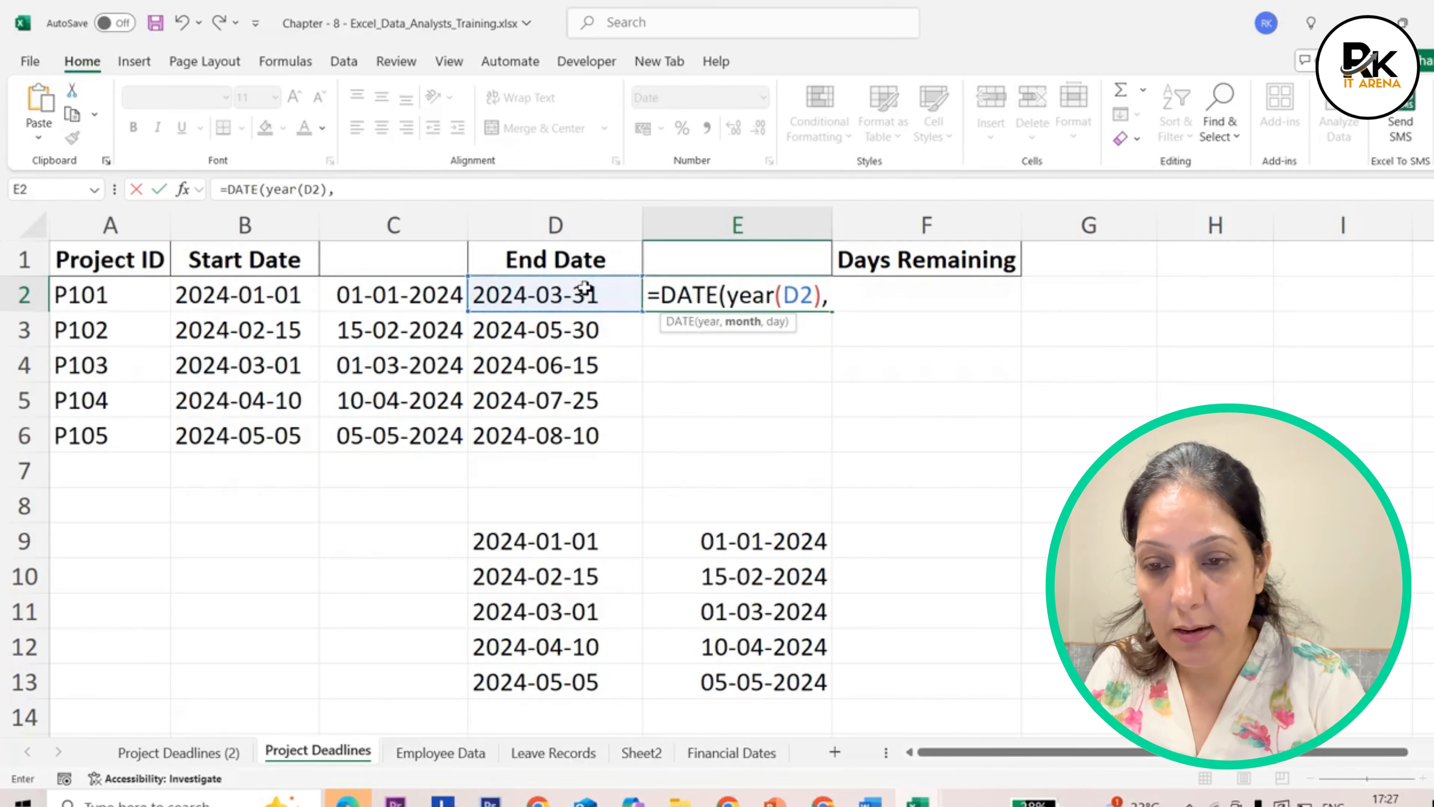
pyautogui.write('mon')
pyautogui.press('Tab')
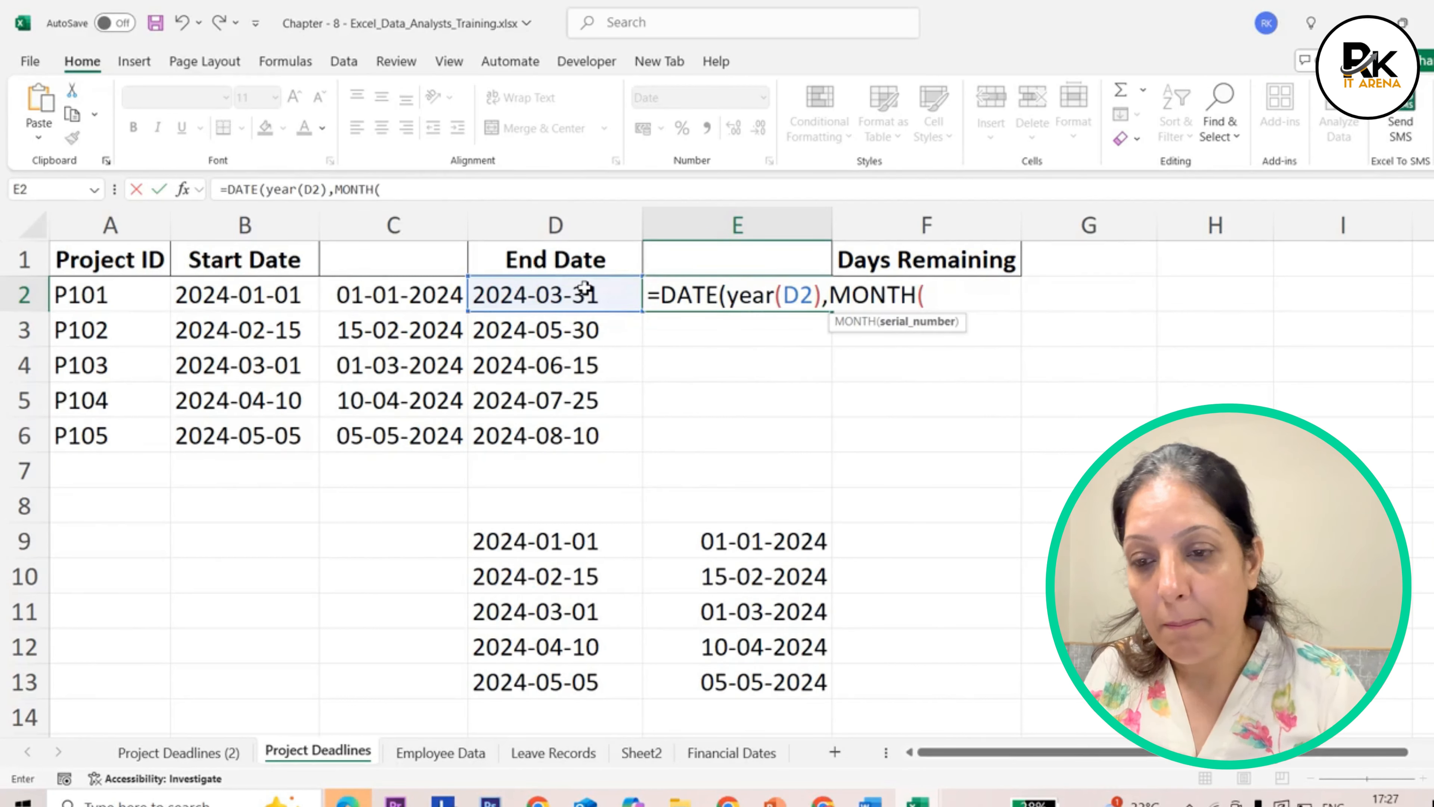
pyautogui.click(584, 290)
pyautogui.write('),')
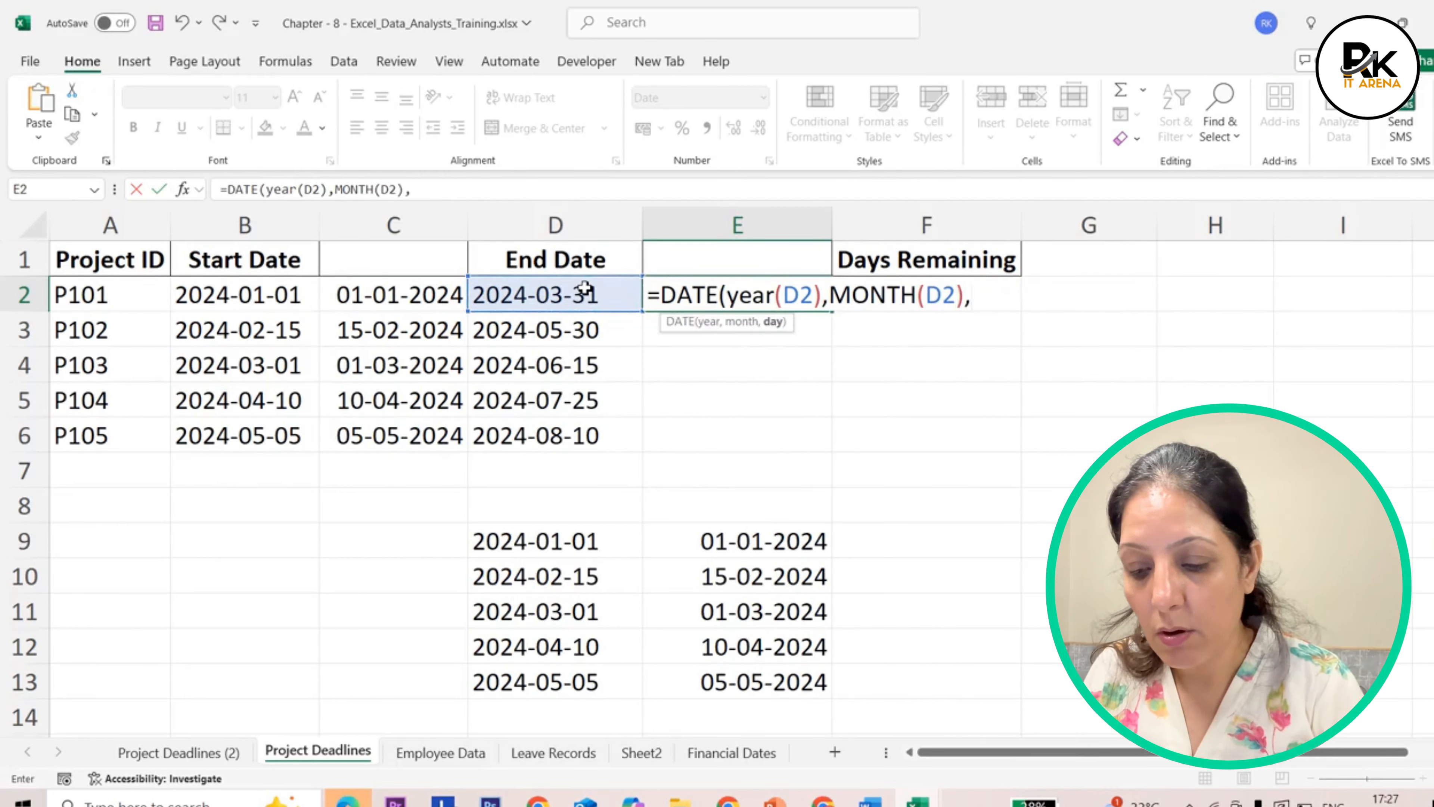
pyautogui.write('day')
pyautogui.press('Tab')
pyautogui.click(598, 290)
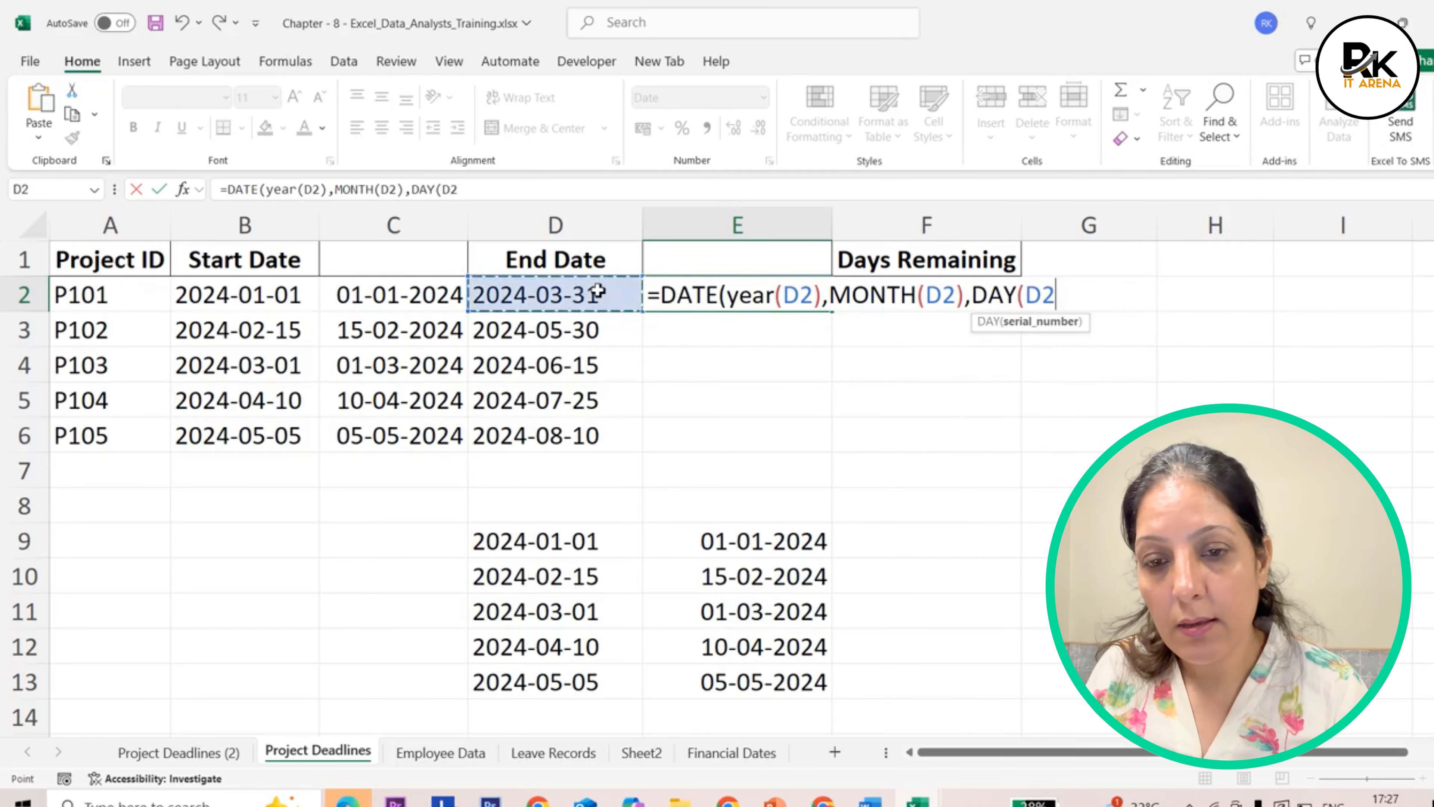
pyautogui.write(')')
pyautogui.press('Return')
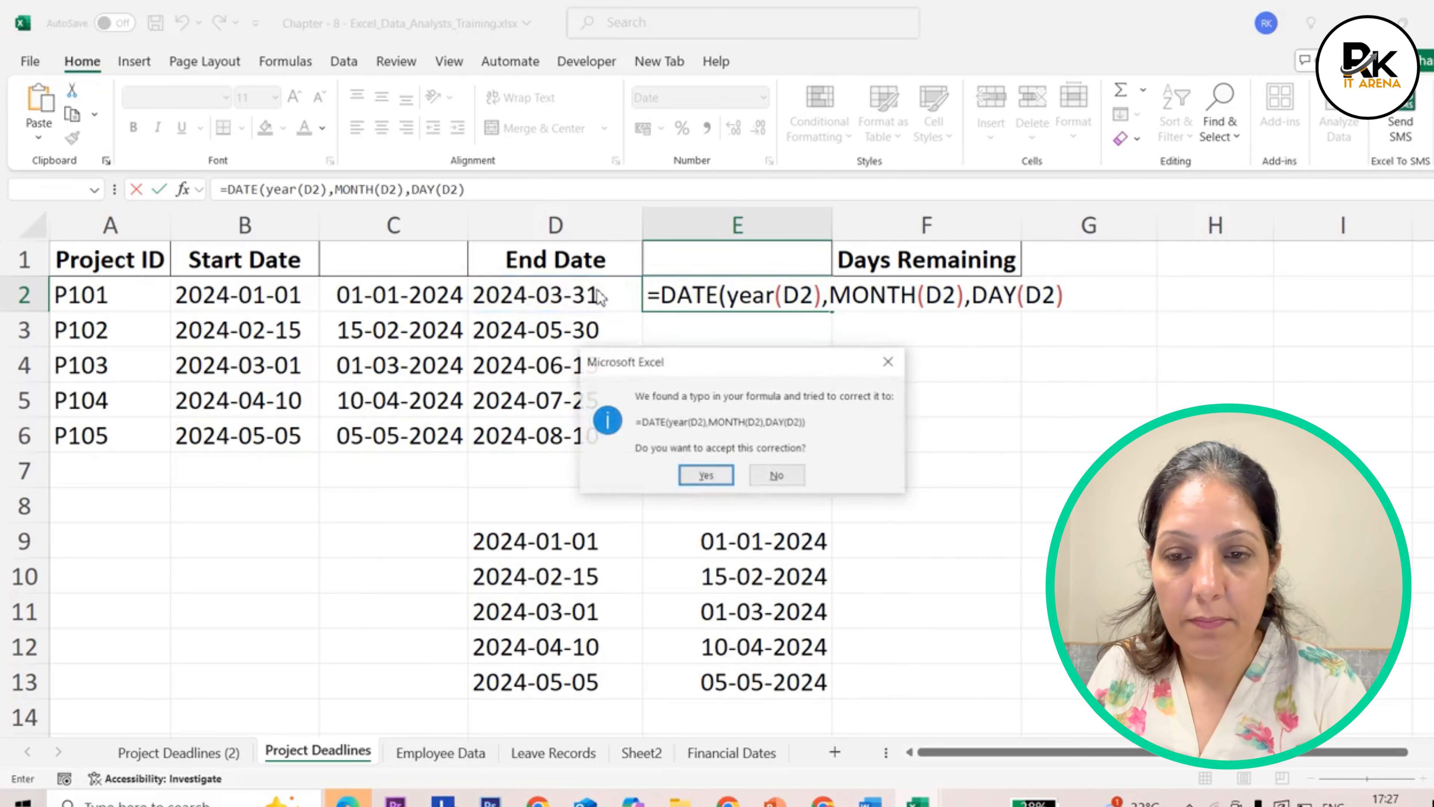
pyautogui.click(728, 475)
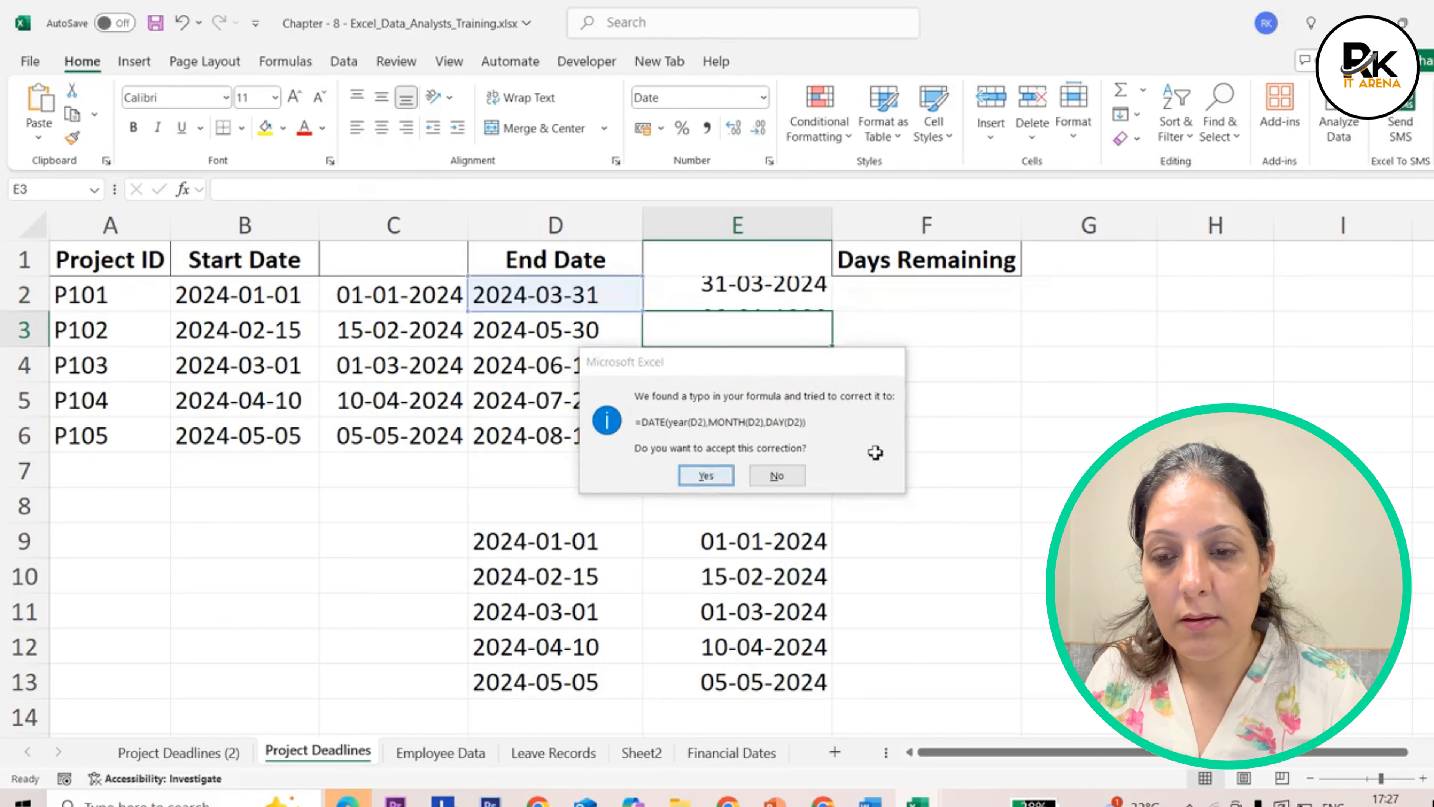
# Step: Check the end-date formula in E2 and fill it through E6 for the remaining projects
pyautogui.doubleClick(816, 294)
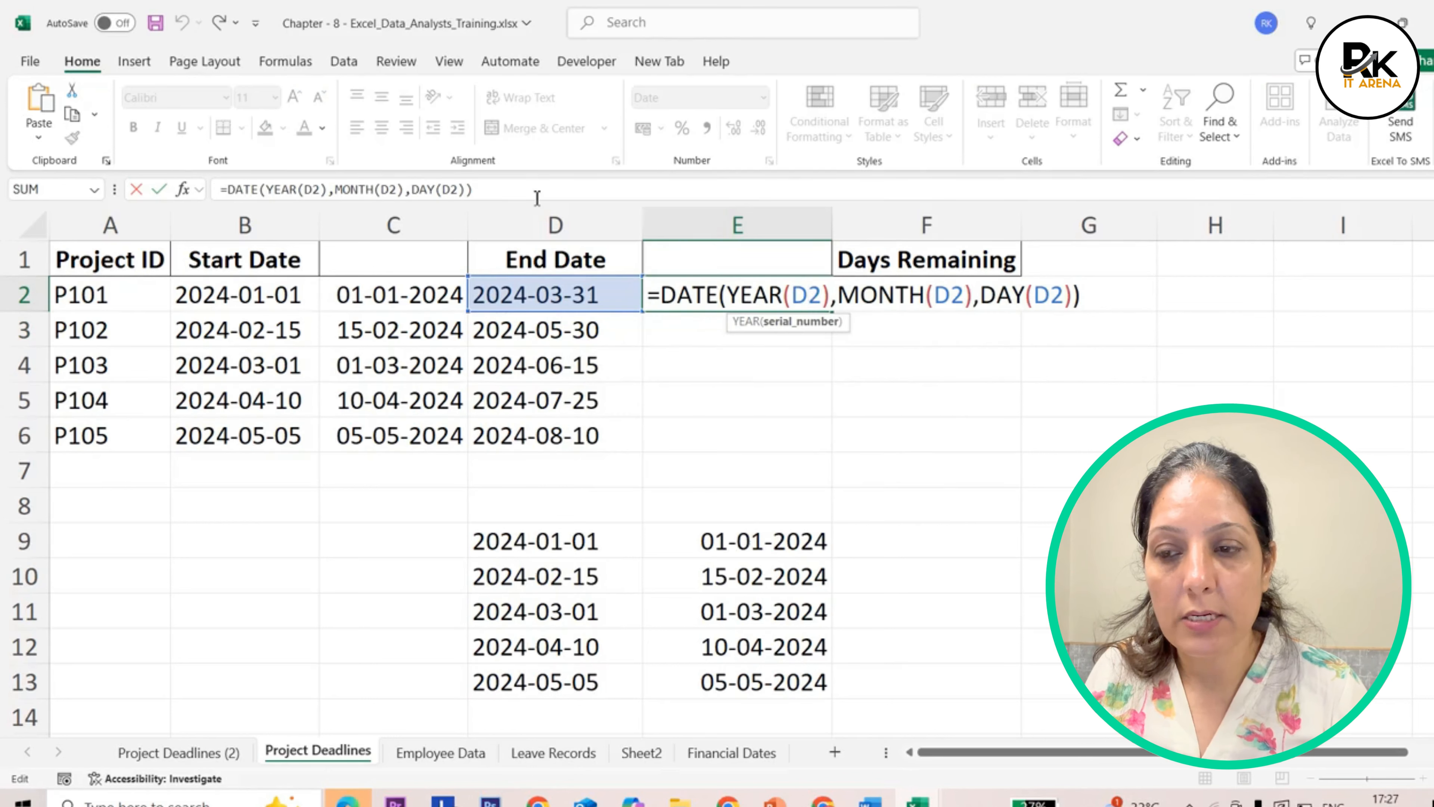
pyautogui.press('Return')
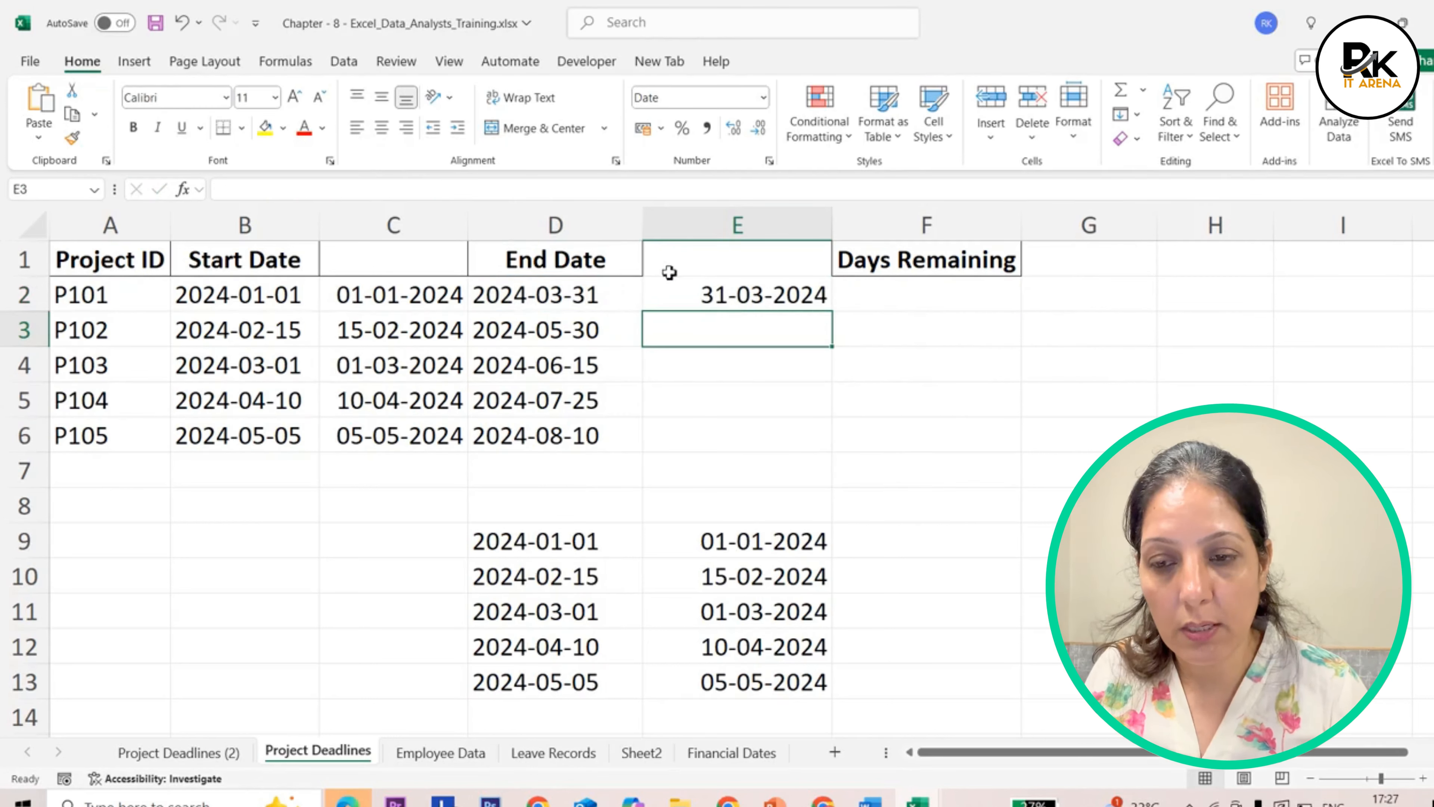
pyautogui.click(703, 289)
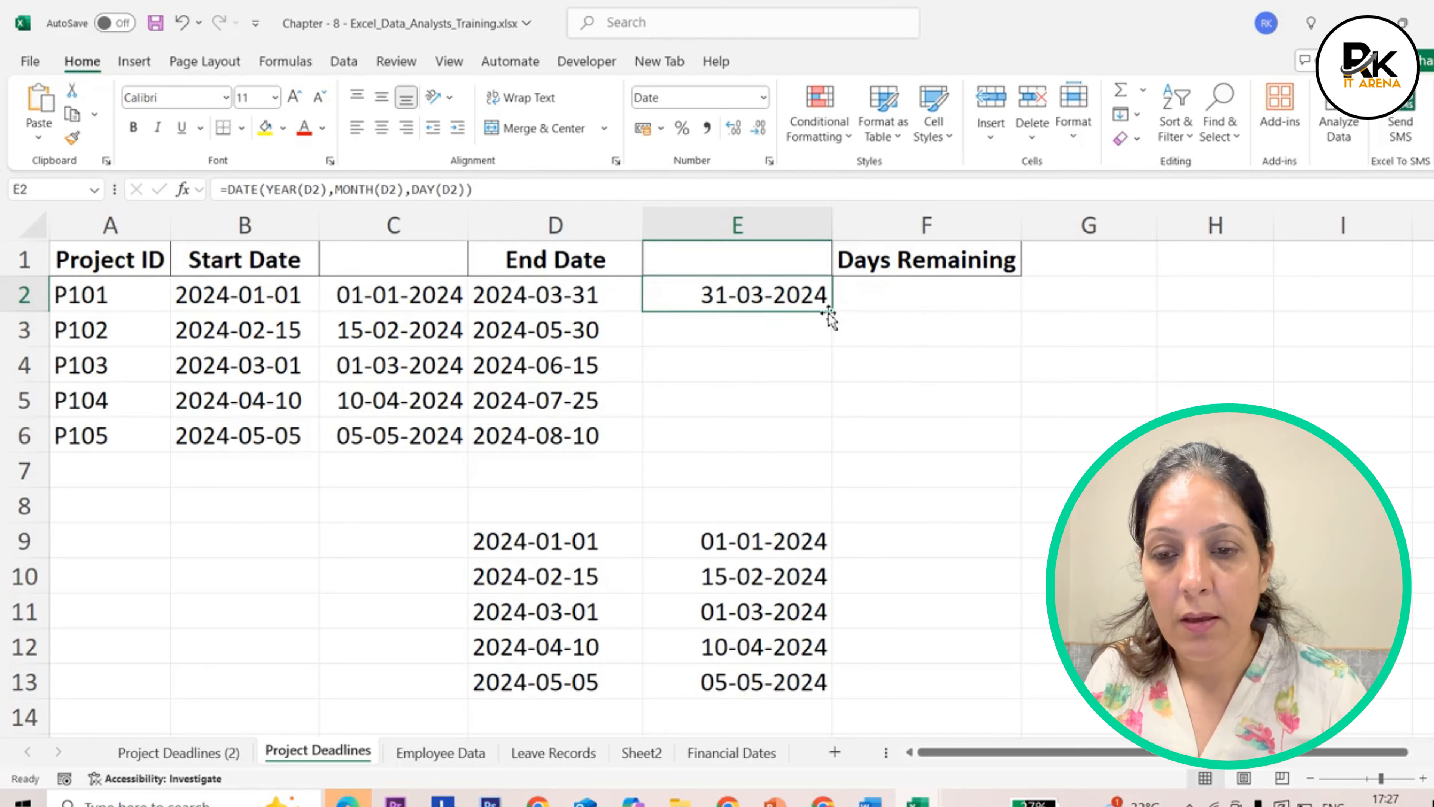
pyautogui.moveTo(830, 311); pyautogui.dragTo(839, 445)
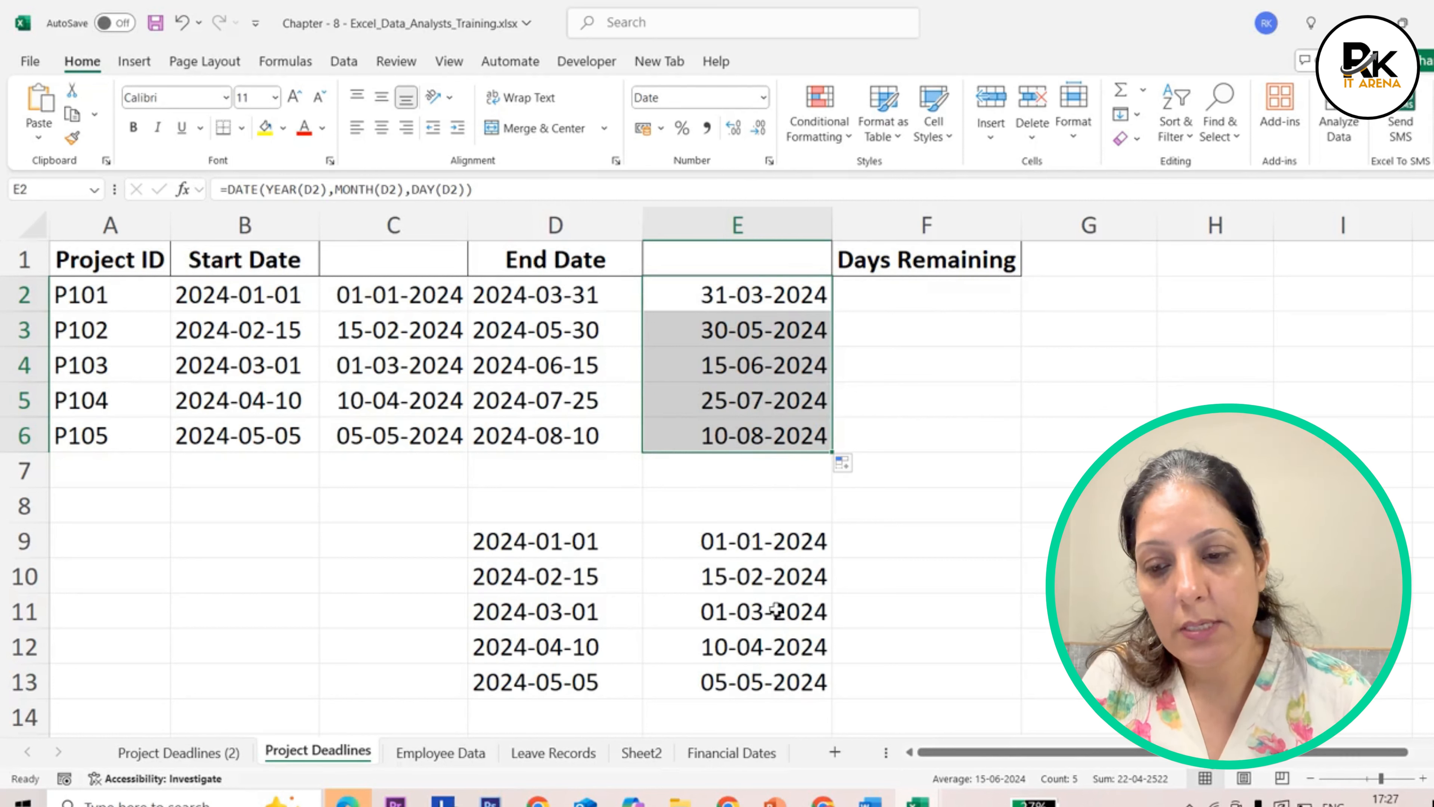
# Step: Enter a TEXT formula in F9 that formats the date in E9 as "dd-mm-yy"
pyautogui.moveTo(768, 548); pyautogui.dragTo(784, 676)
pyautogui.click(768, 544)
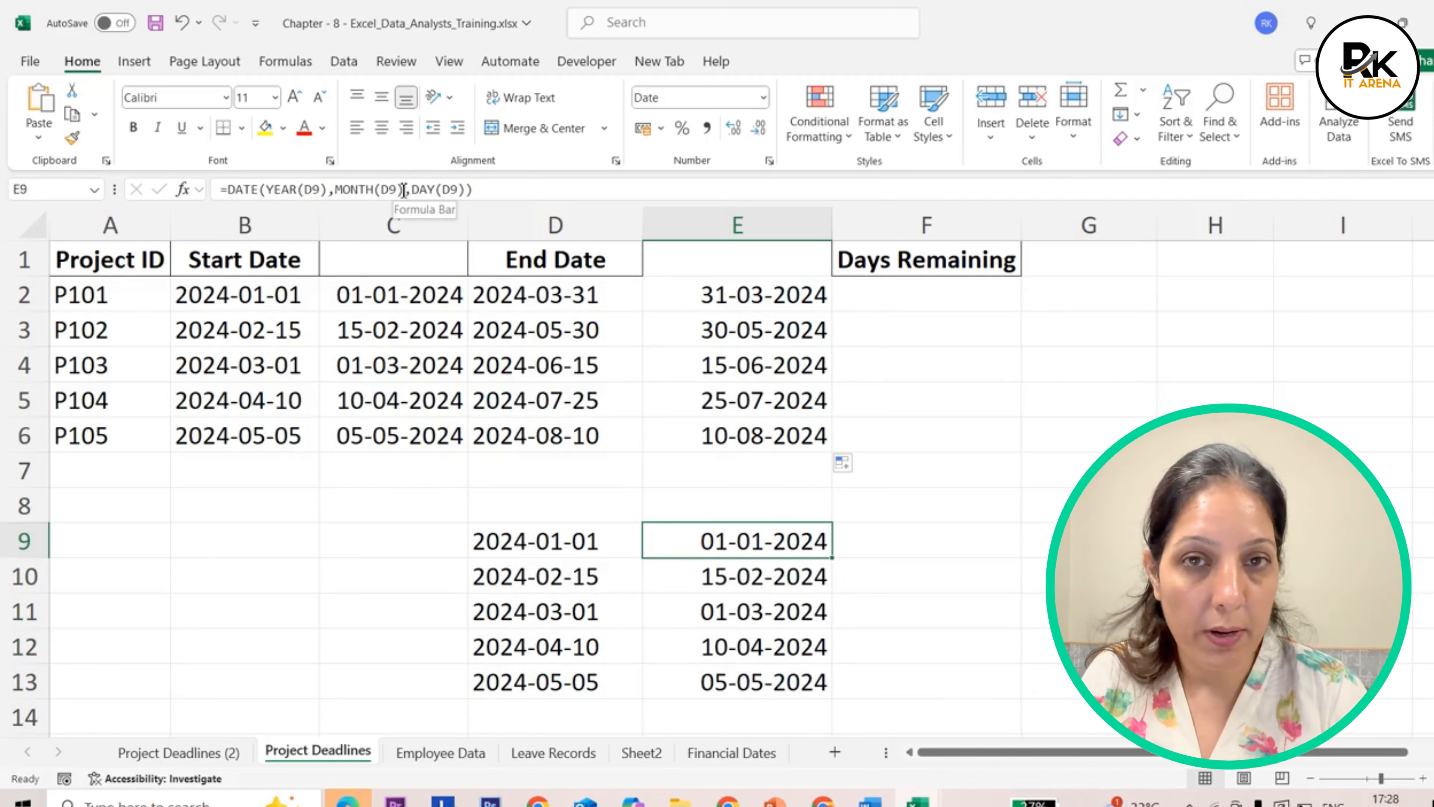
pyautogui.click(912, 546)
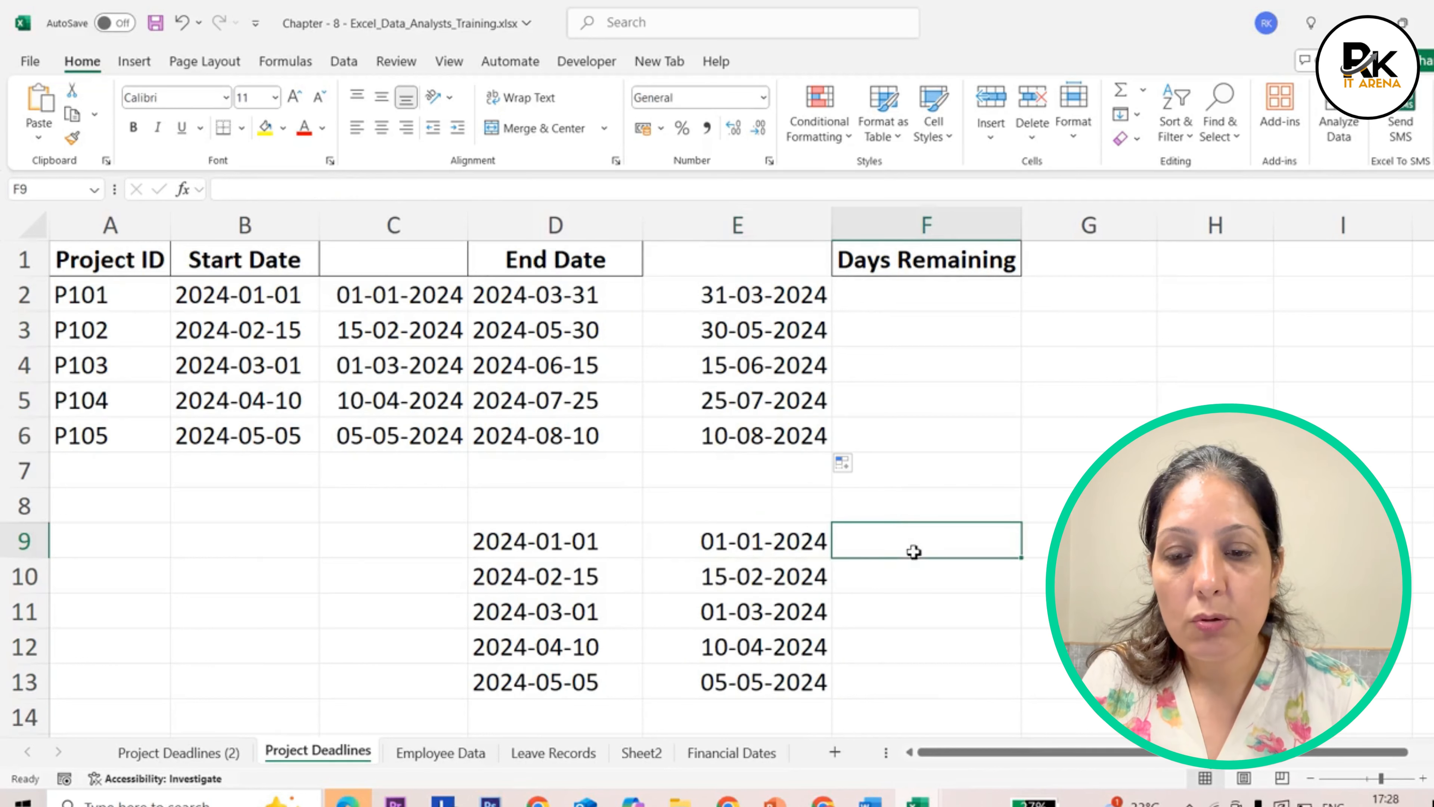
pyautogui.write('=text')
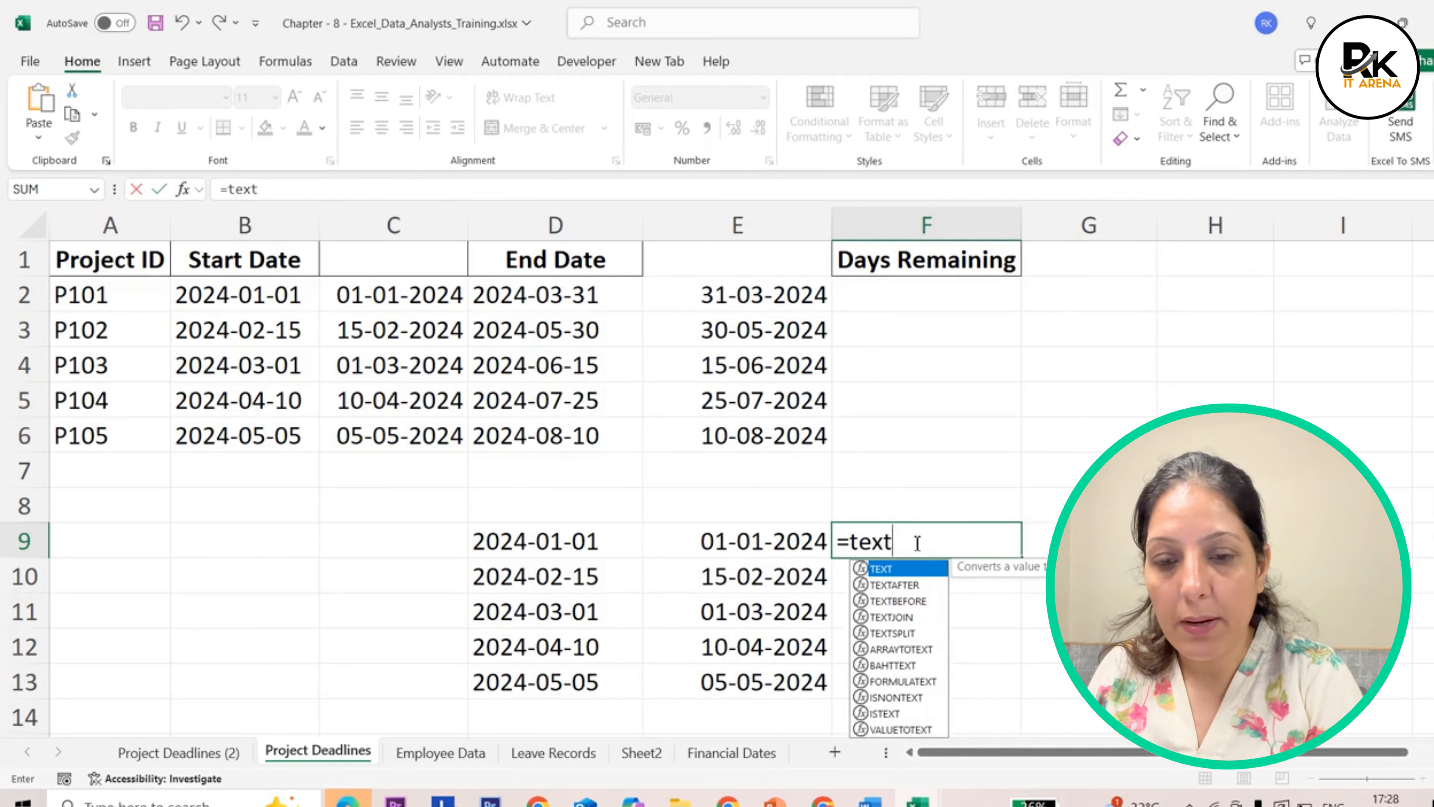
pyautogui.write('(')
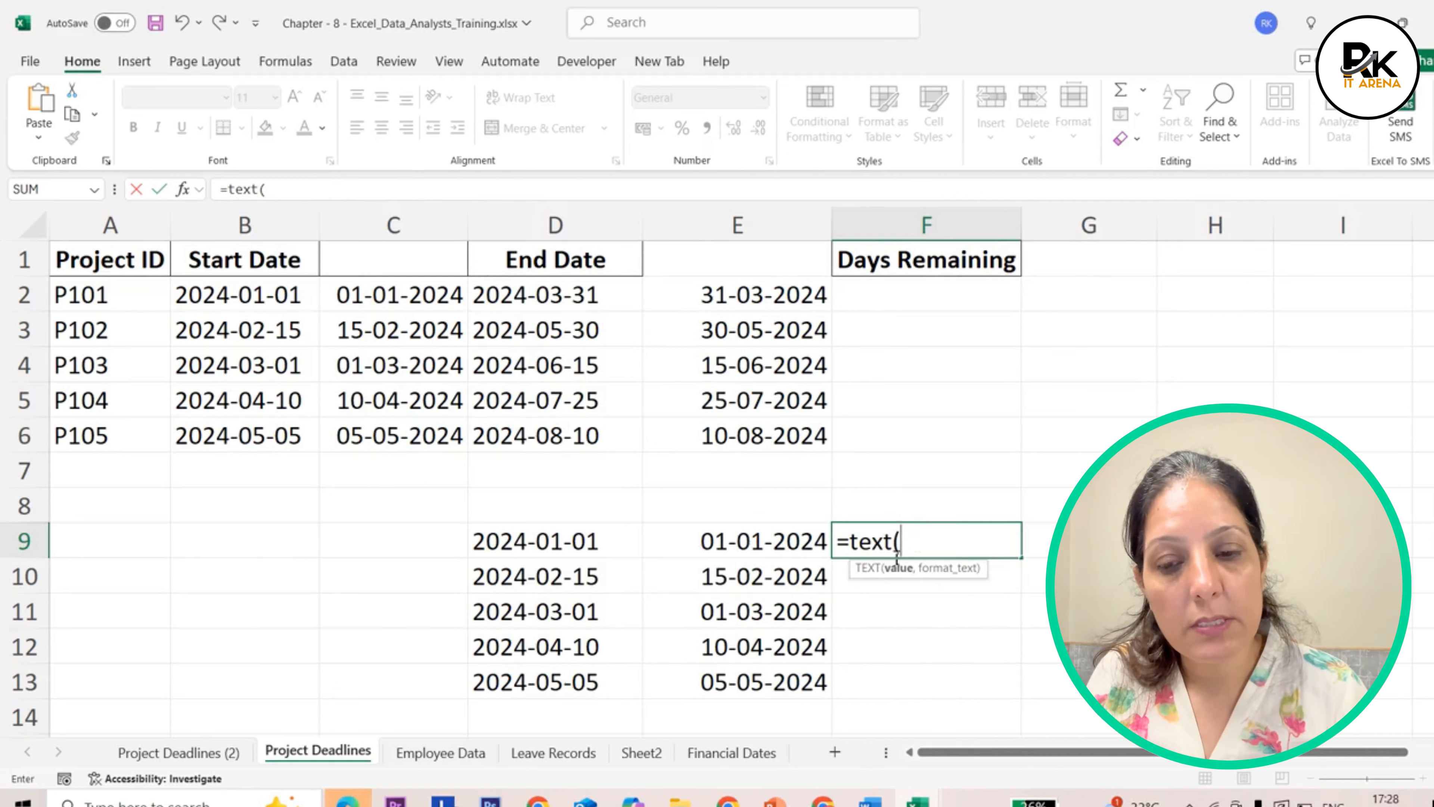
pyautogui.click(817, 544)
pyautogui.write(',')
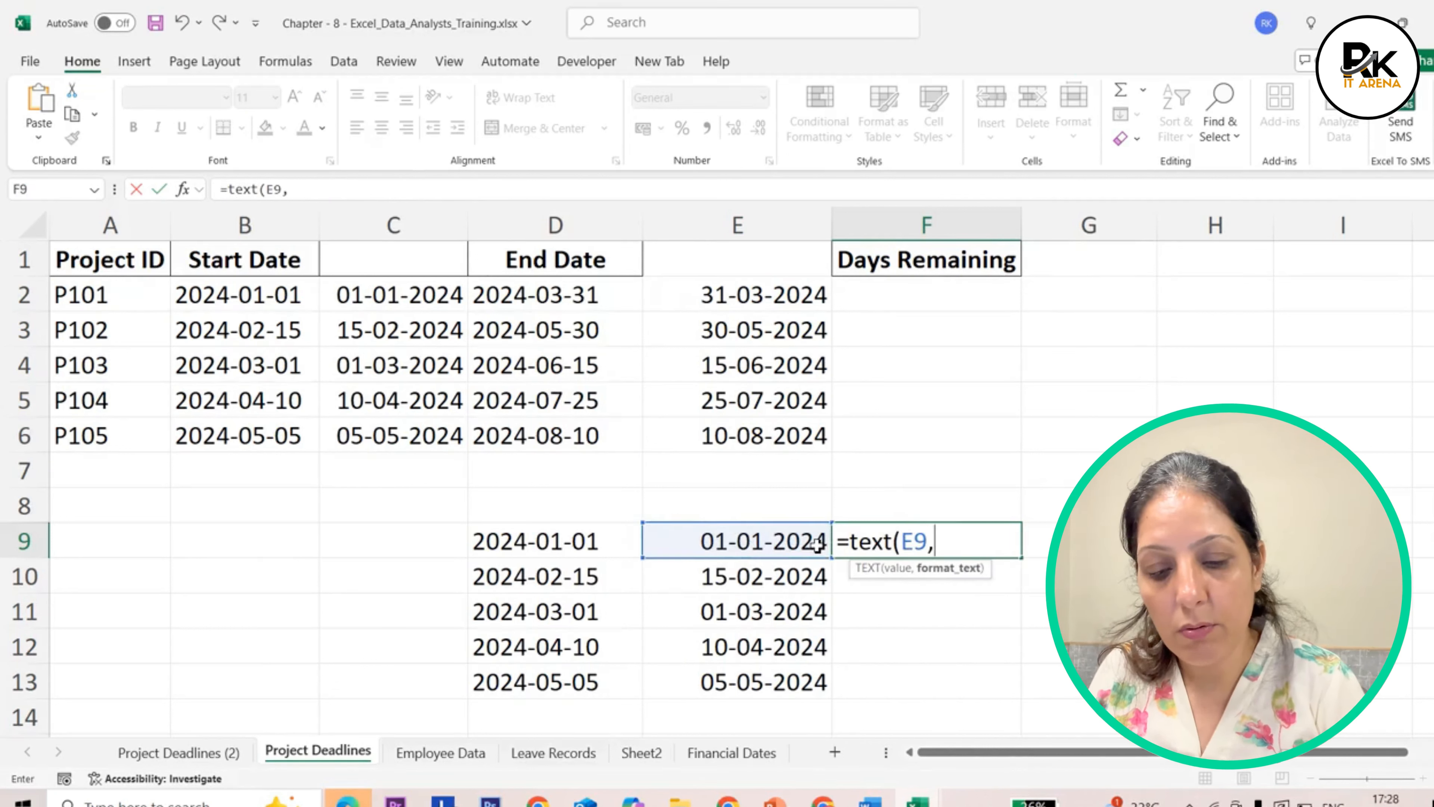
pyautogui.write('"dd')
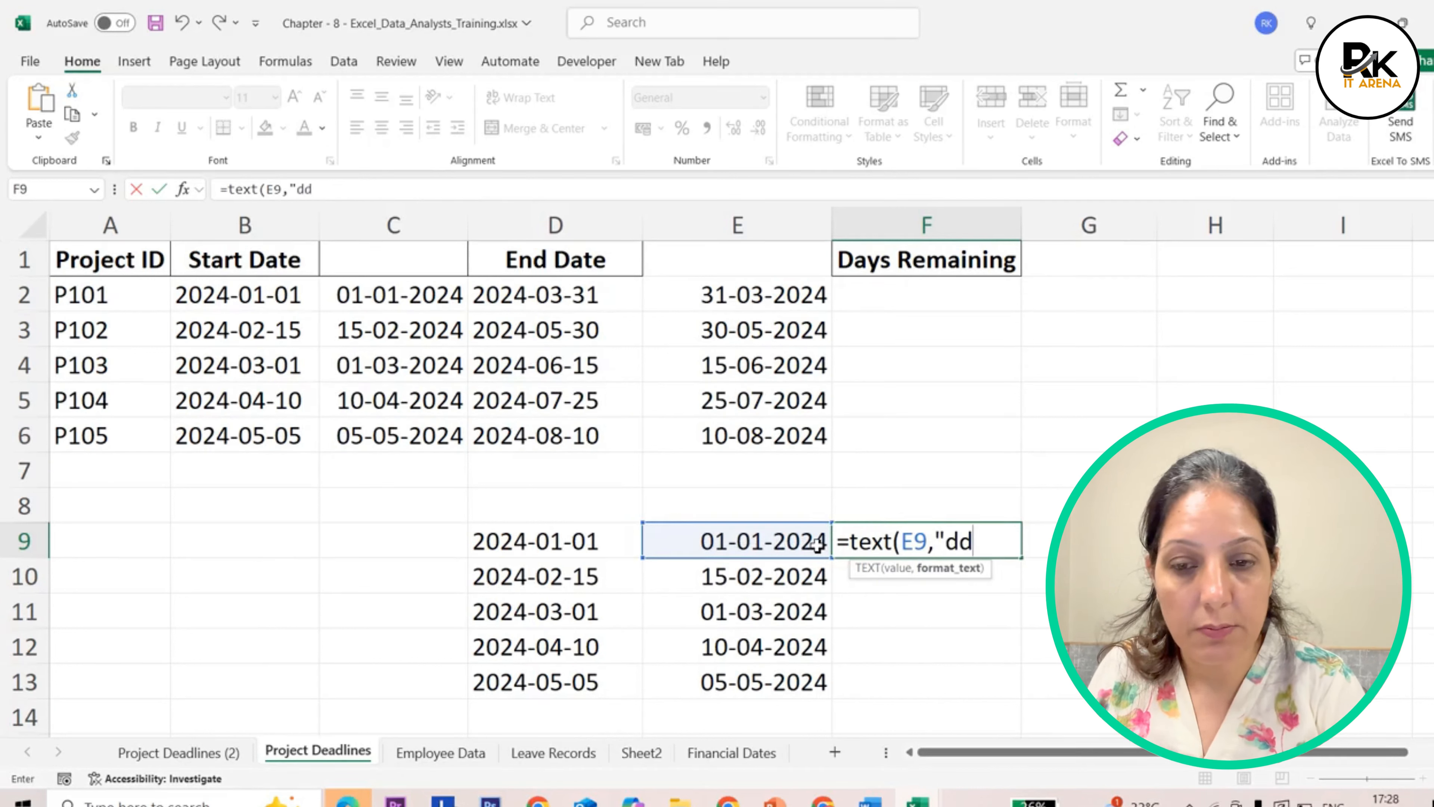
pyautogui.write('-mm-yy')
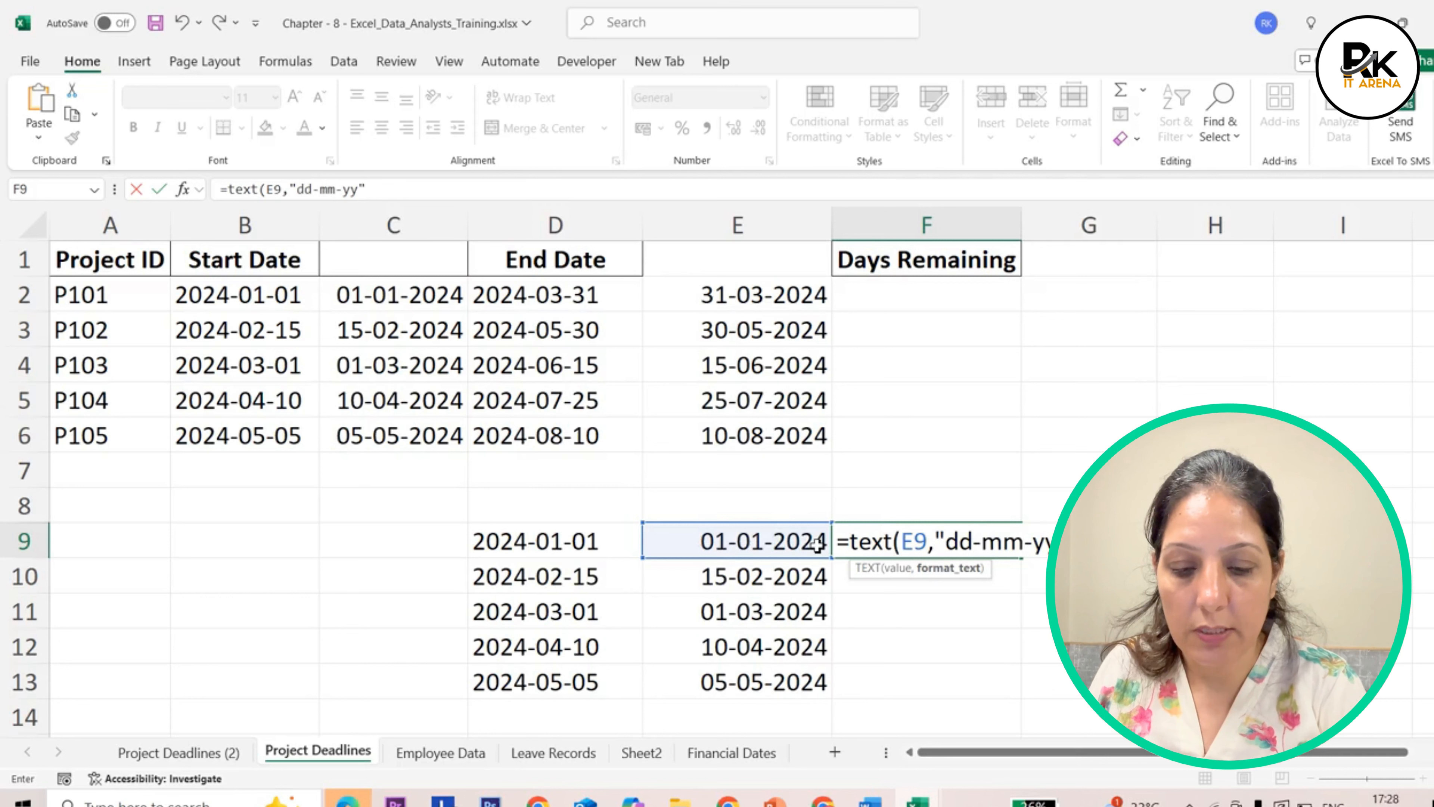
pyautogui.write('")')
pyautogui.press('Return')
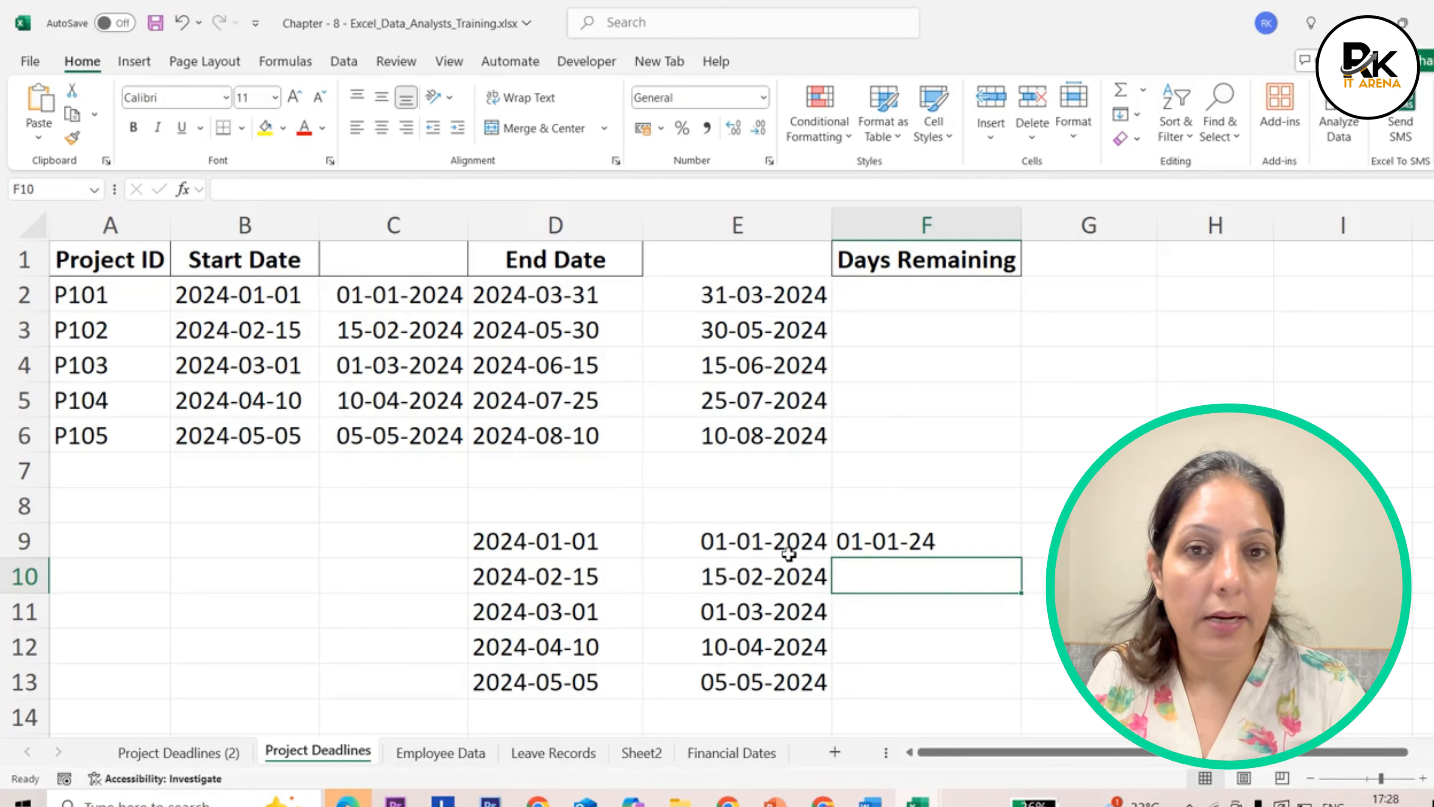
# Step: Change the TEXT format in F9 to "dd-mmm-yy" and fill the formula through F13
pyautogui.doubleClick(881, 541)
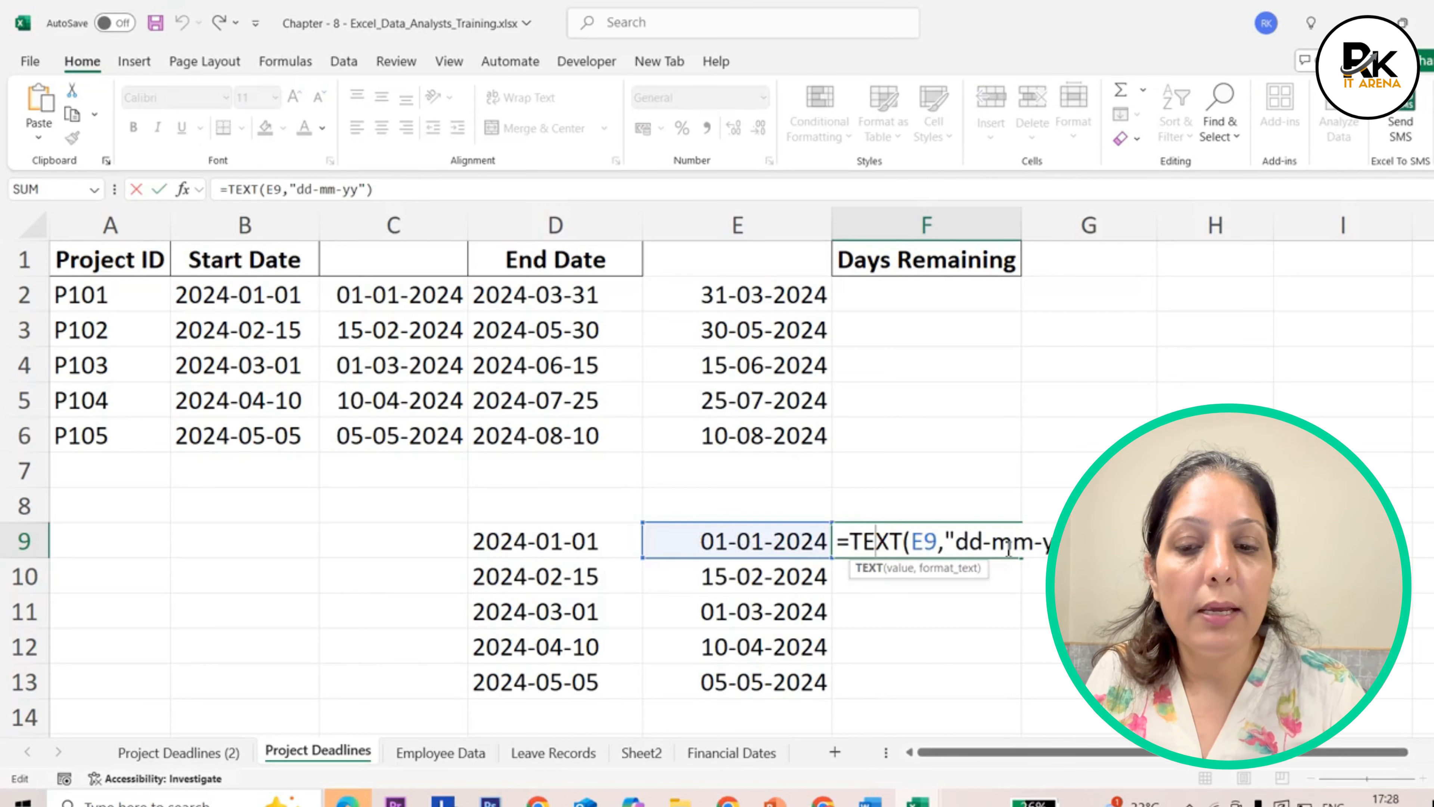
pyautogui.click(1036, 542)
pyautogui.write('m')
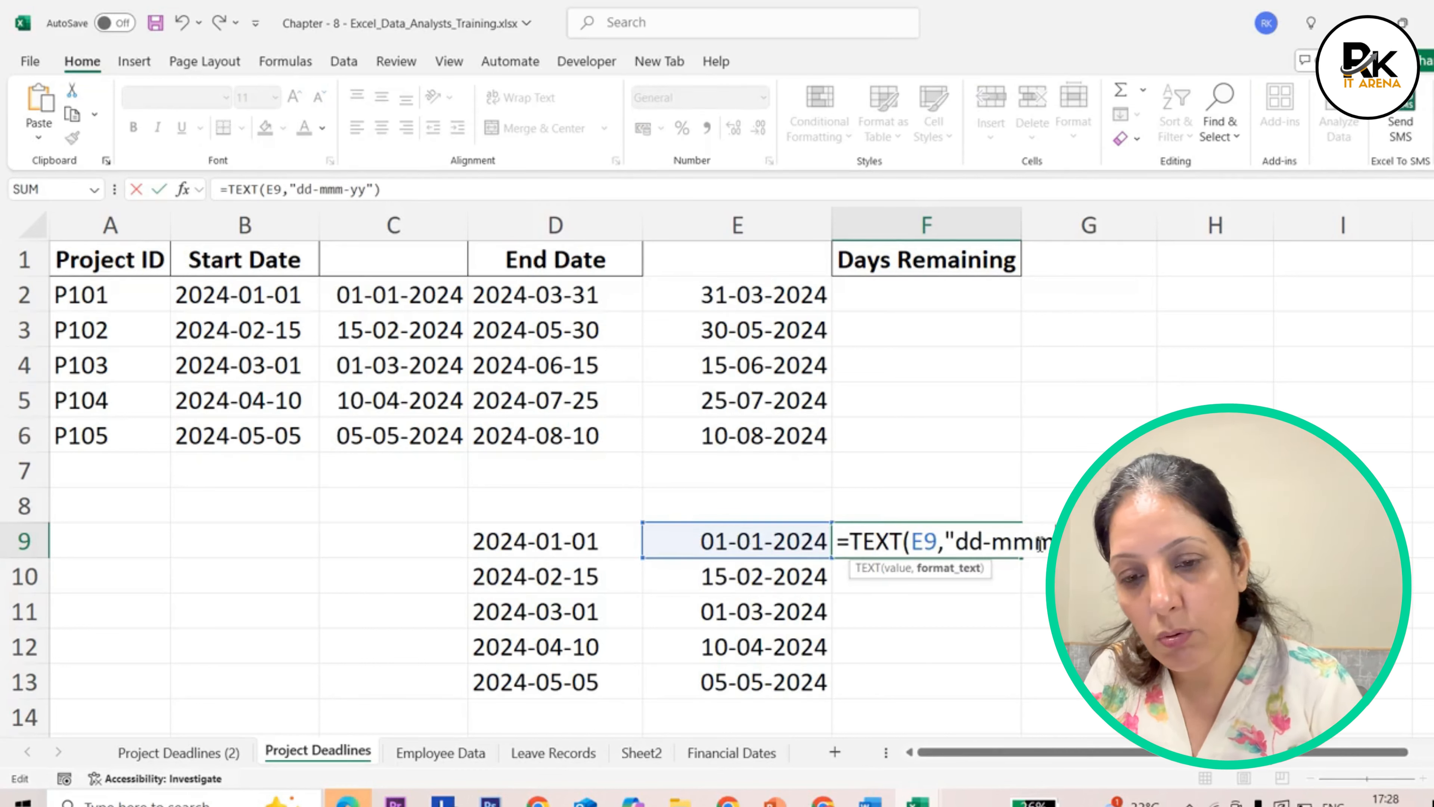
pyautogui.press('Return')
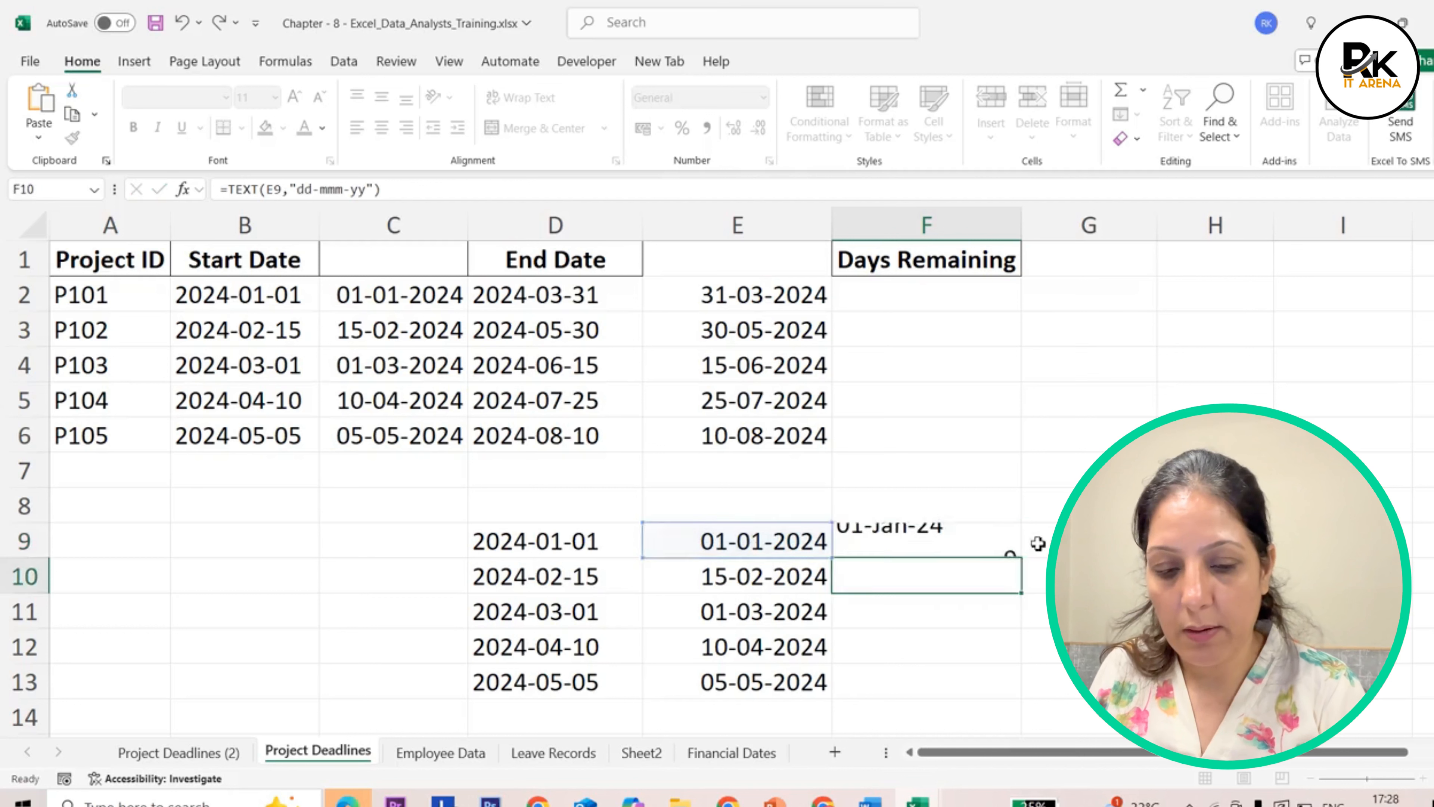
pyautogui.click(921, 545)
pyautogui.moveTo(1021, 558); pyautogui.dragTo(1019, 698)
pyautogui.click(961, 542)
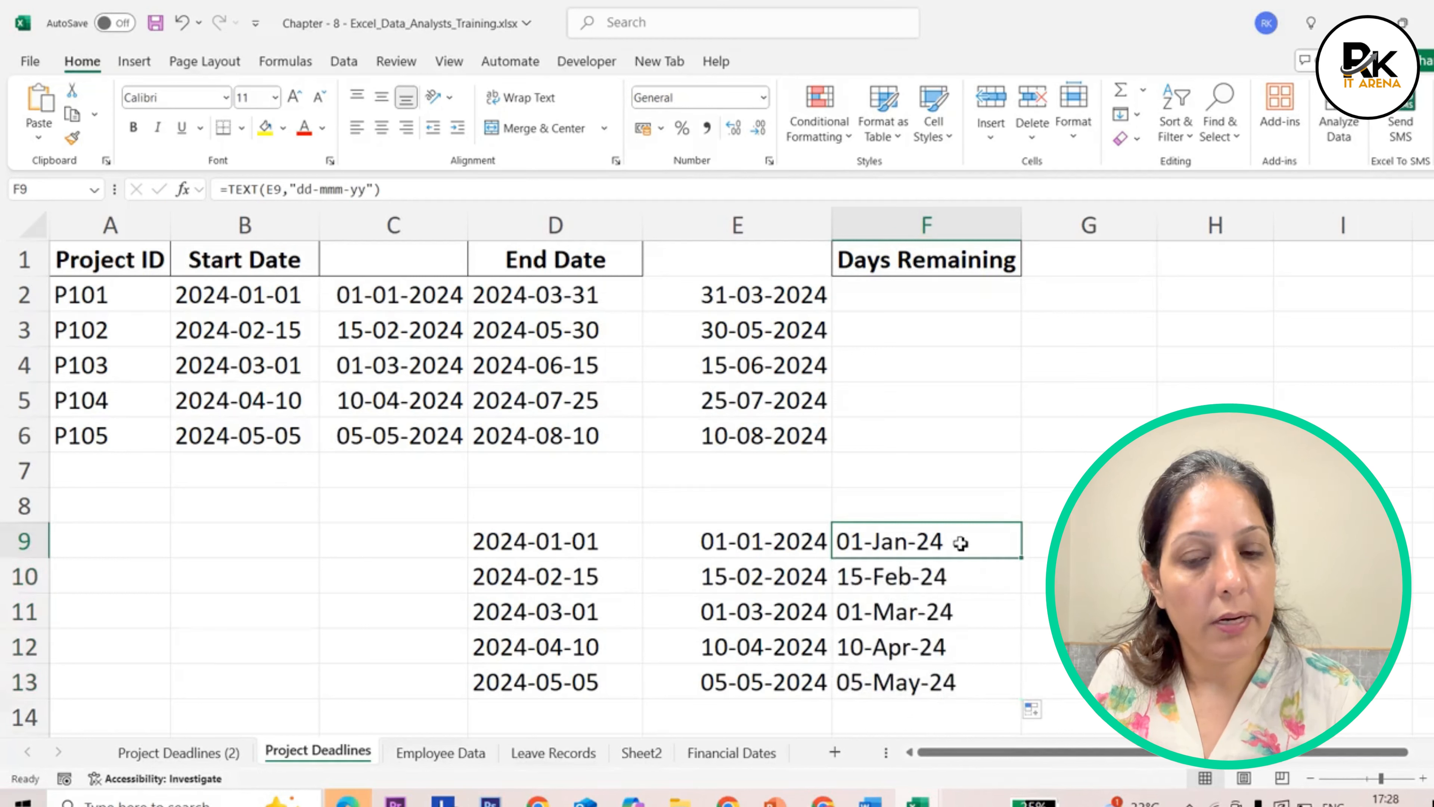
# Step: Change the TEXT format in F9 to "dd-mmmm-yy" and fill the formula through F13
pyautogui.doubleClick(961, 542)
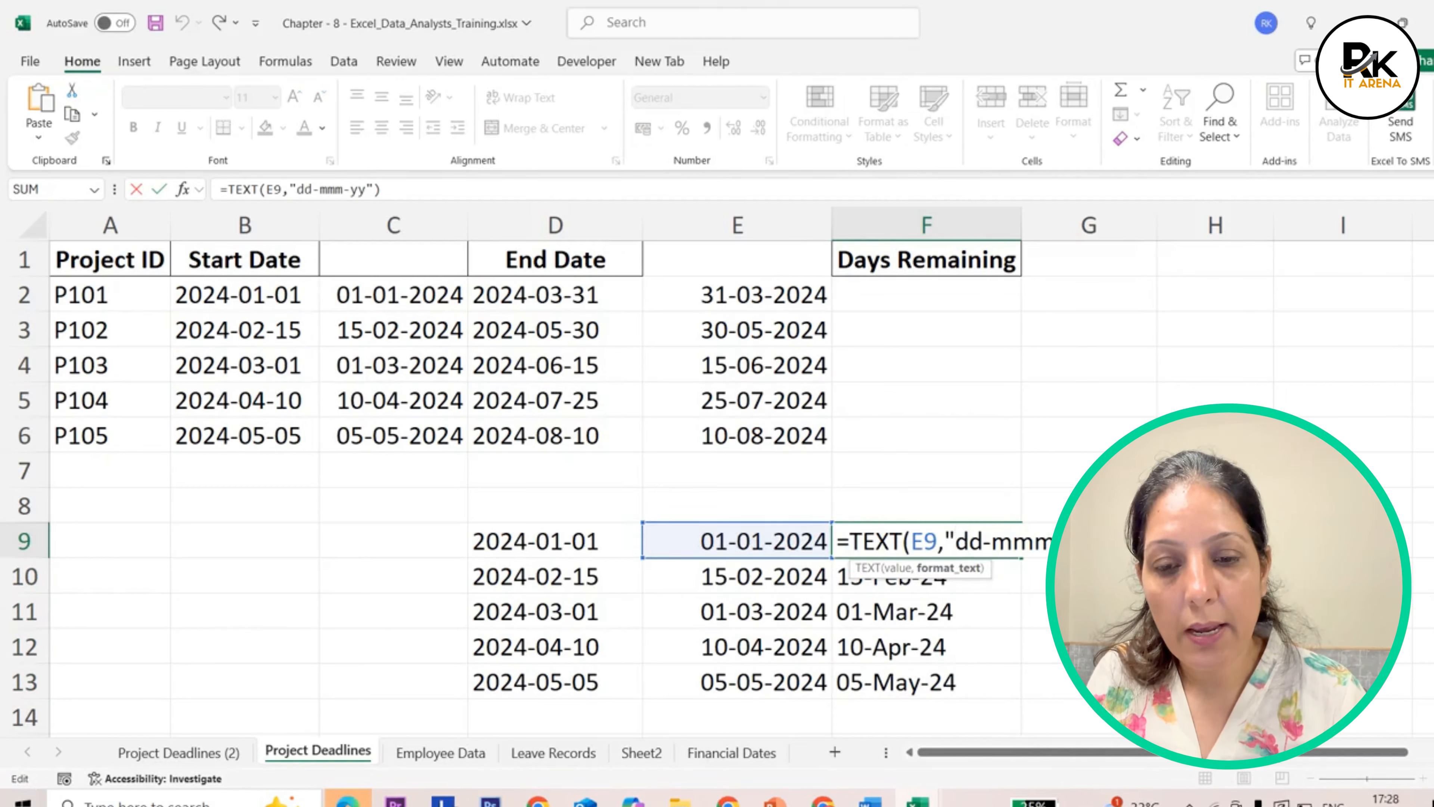
pyautogui.write('m')
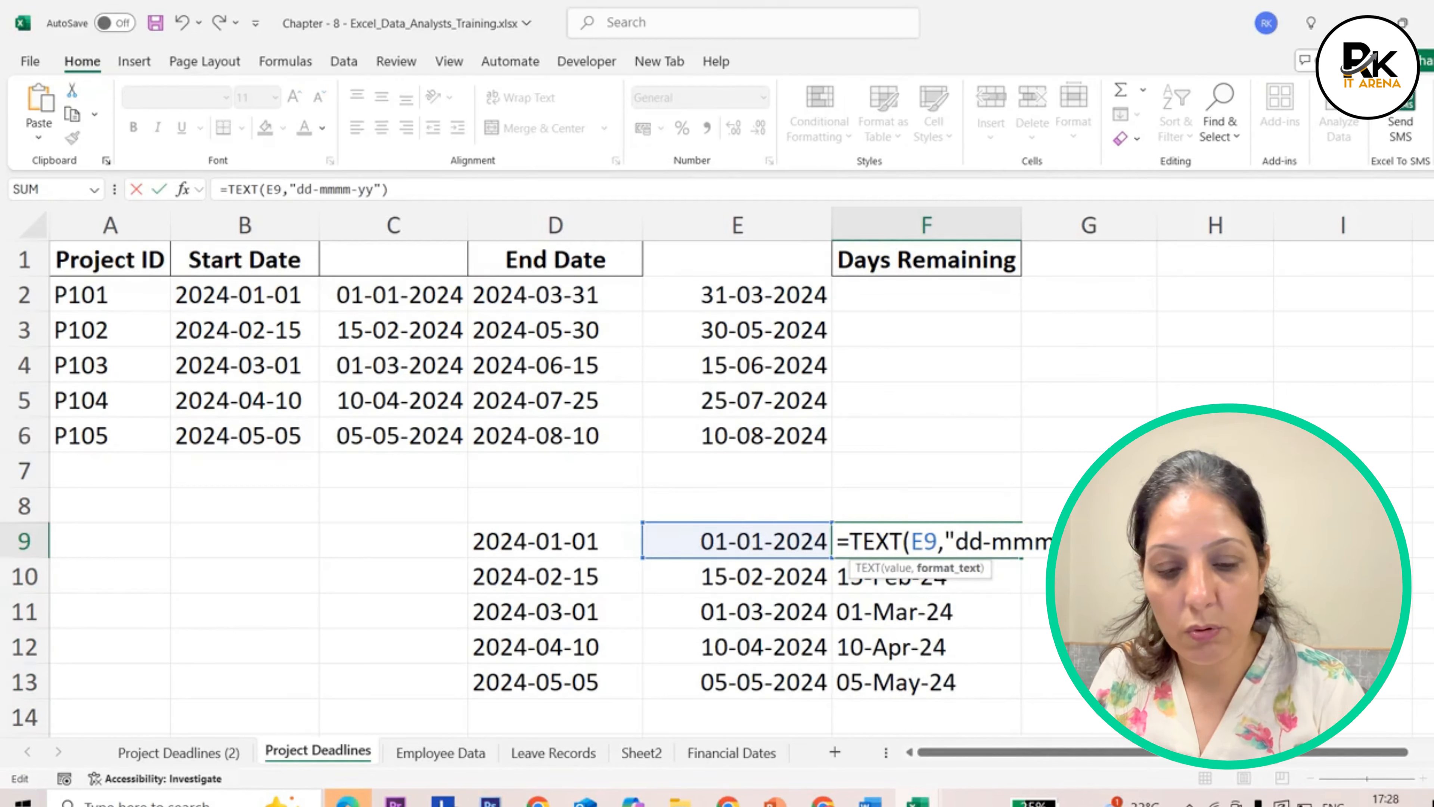
pyautogui.press('Return')
pyautogui.click(1019, 552)
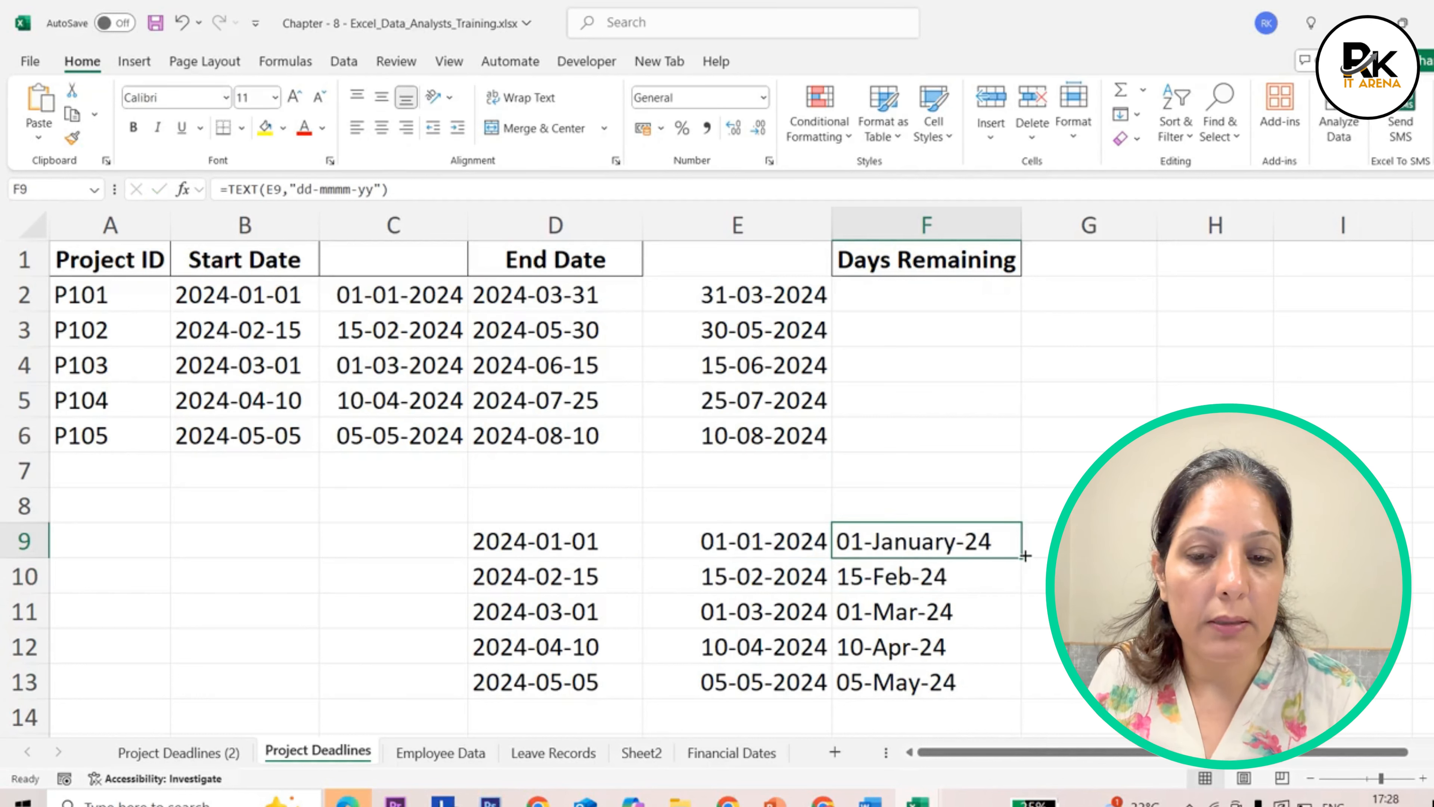
pyautogui.doubleClick(1025, 555)
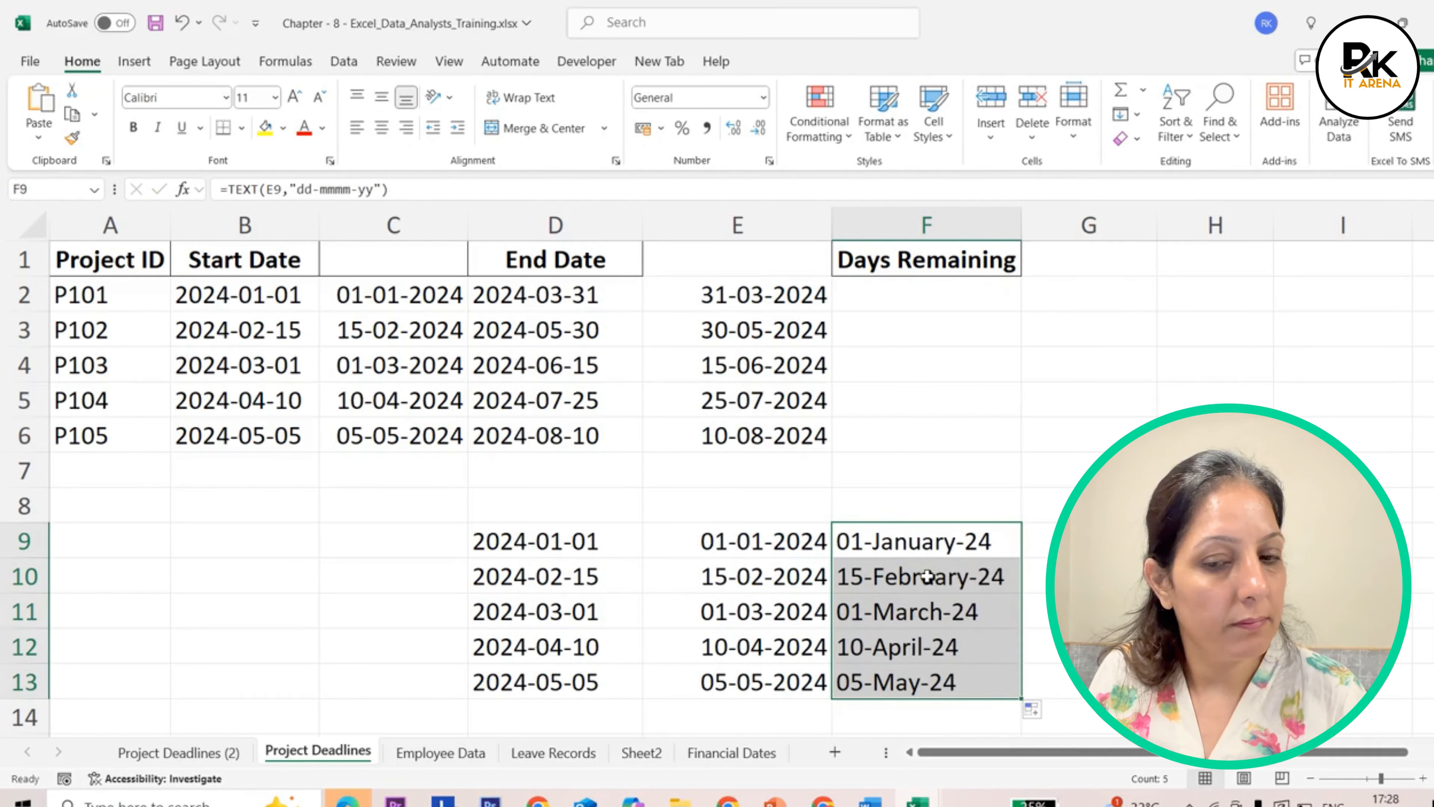
# Step: Change the TEXT format in F9 to "dddd-mmmm-yyyy" to use the weekday name and four-digit year
pyautogui.doubleClick(912, 556)
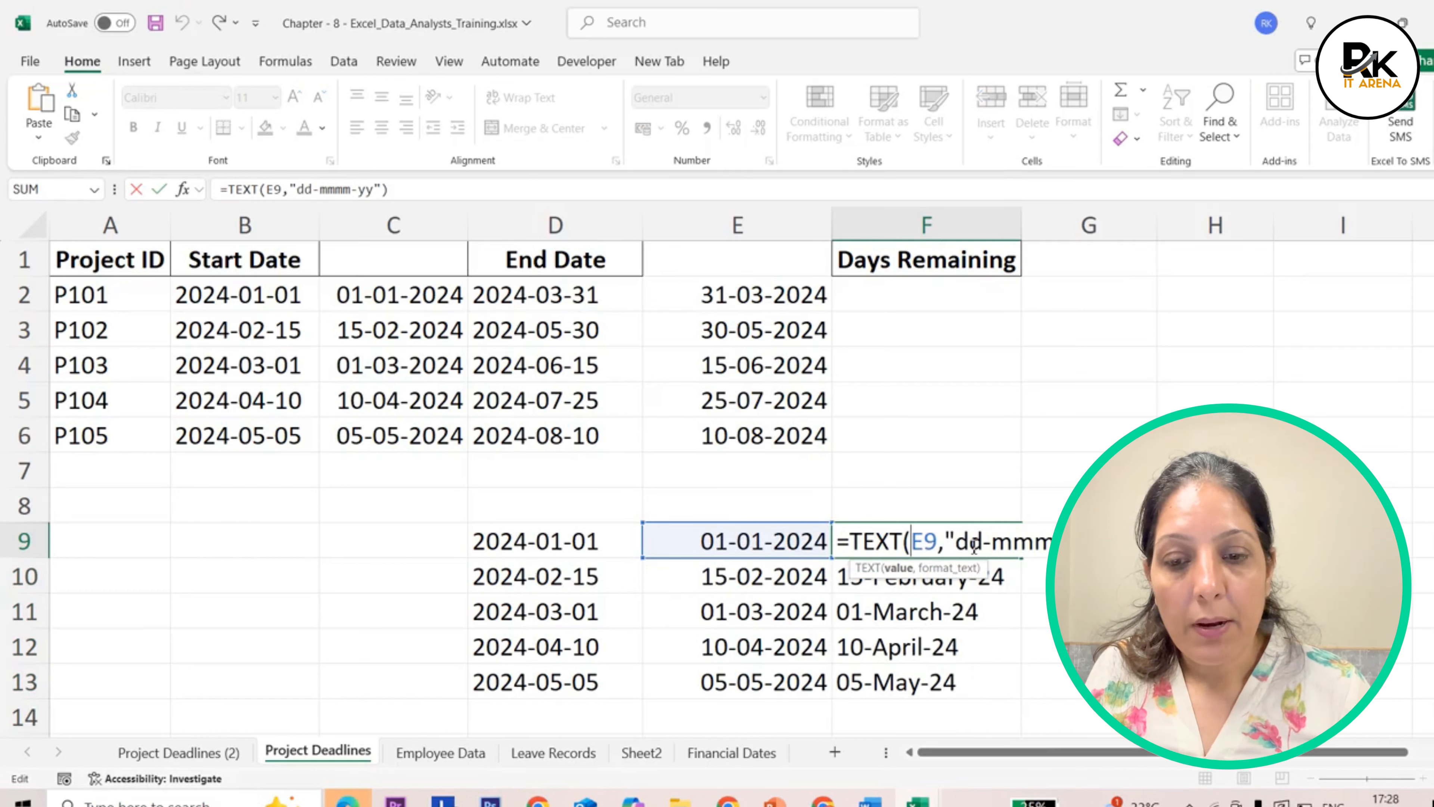
pyautogui.click(988, 539)
pyautogui.write('dd')
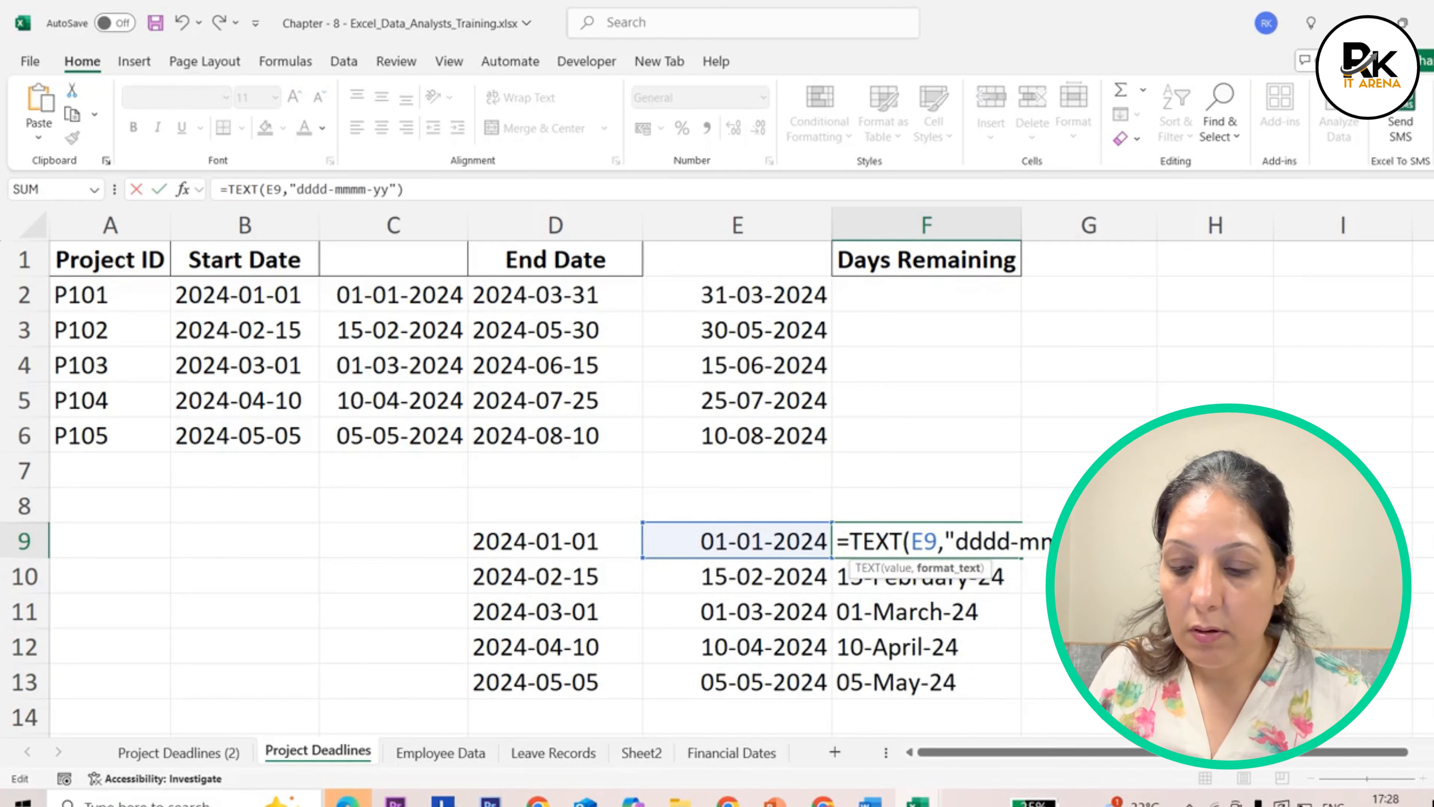
pyautogui.write('yy')
pyautogui.press('Return')
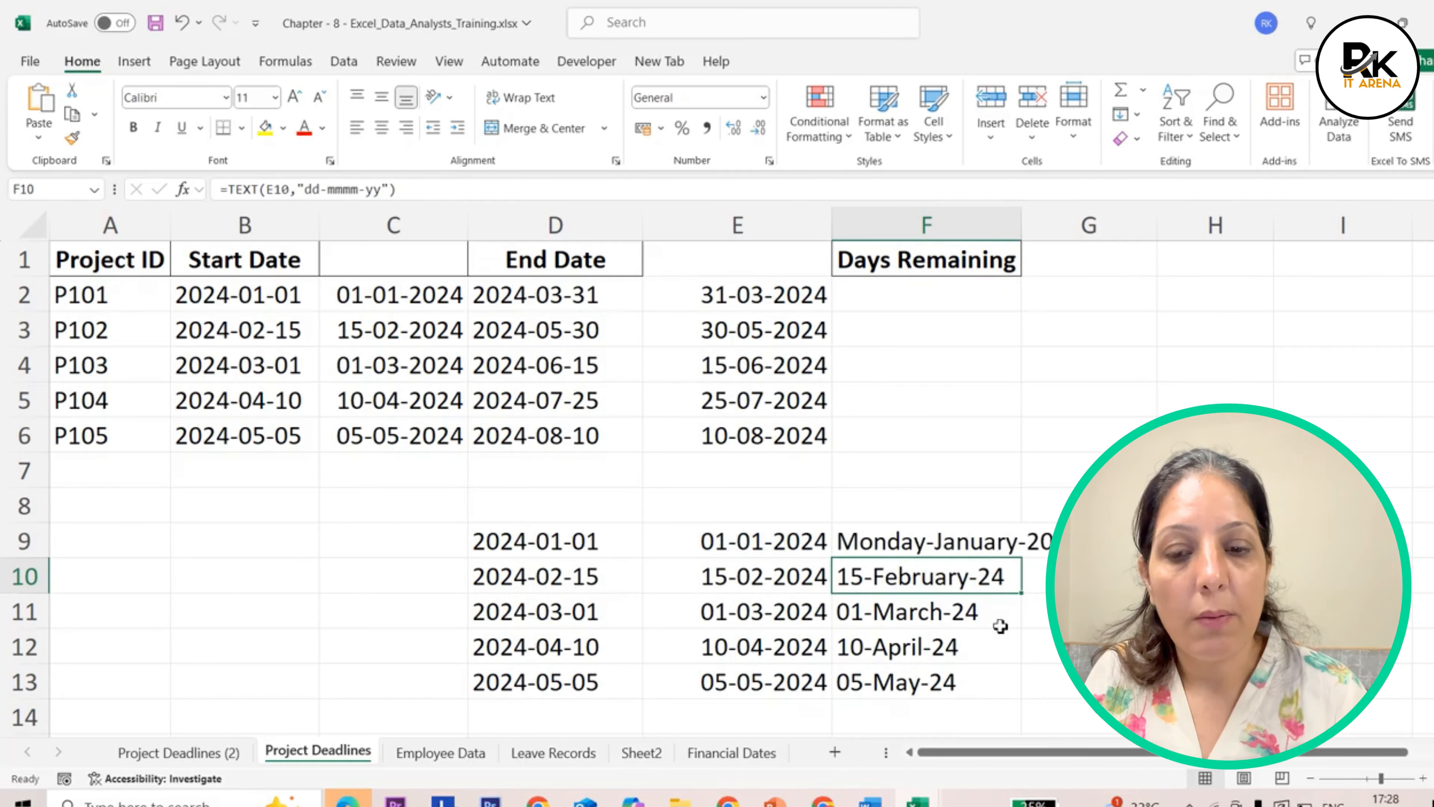
# Step: Change the TEXT format in F9 to "dd-mmmm-yyyy" and fill the formula through F13
pyautogui.doubleClick(954, 542)
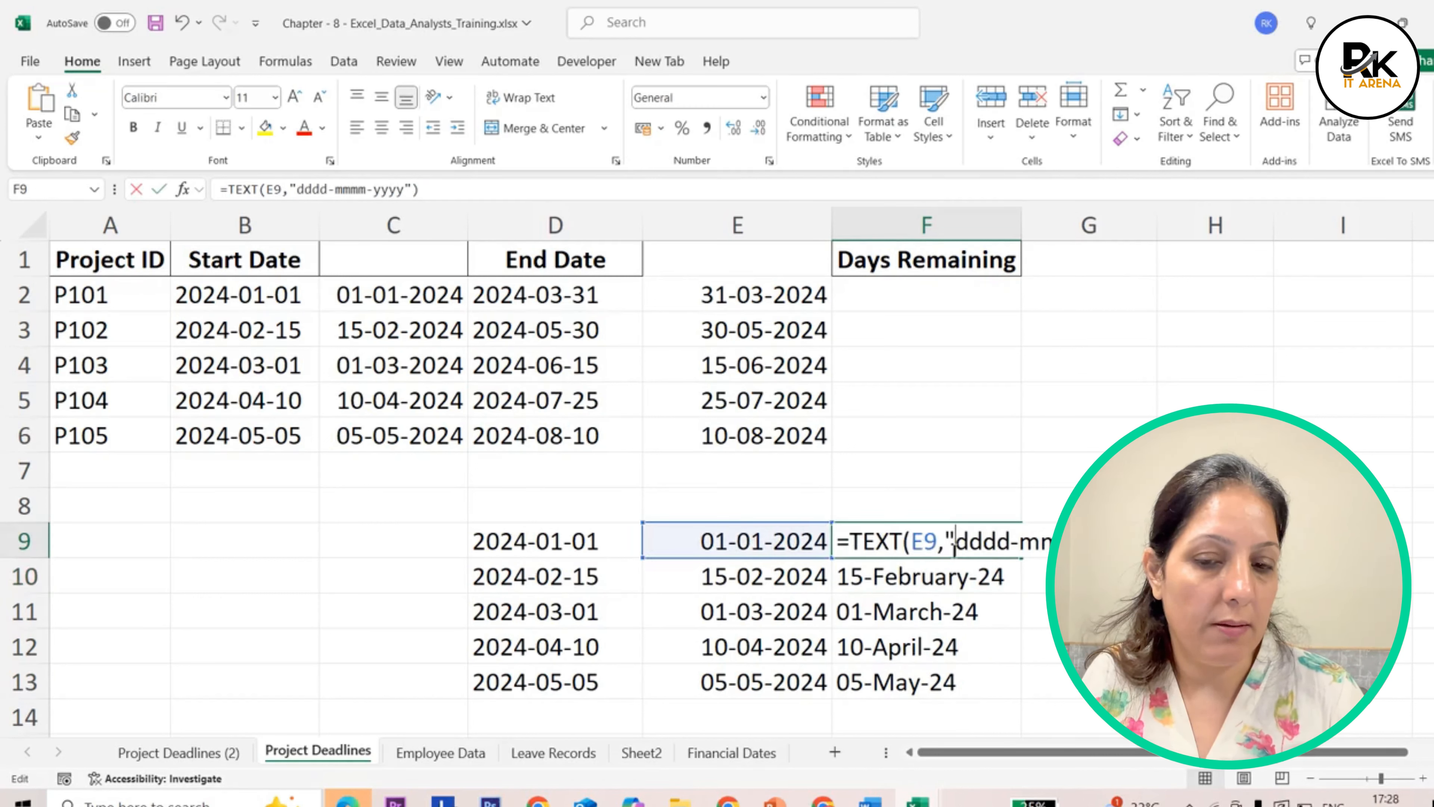
pyautogui.press('Delete')
pyautogui.press('Delete')
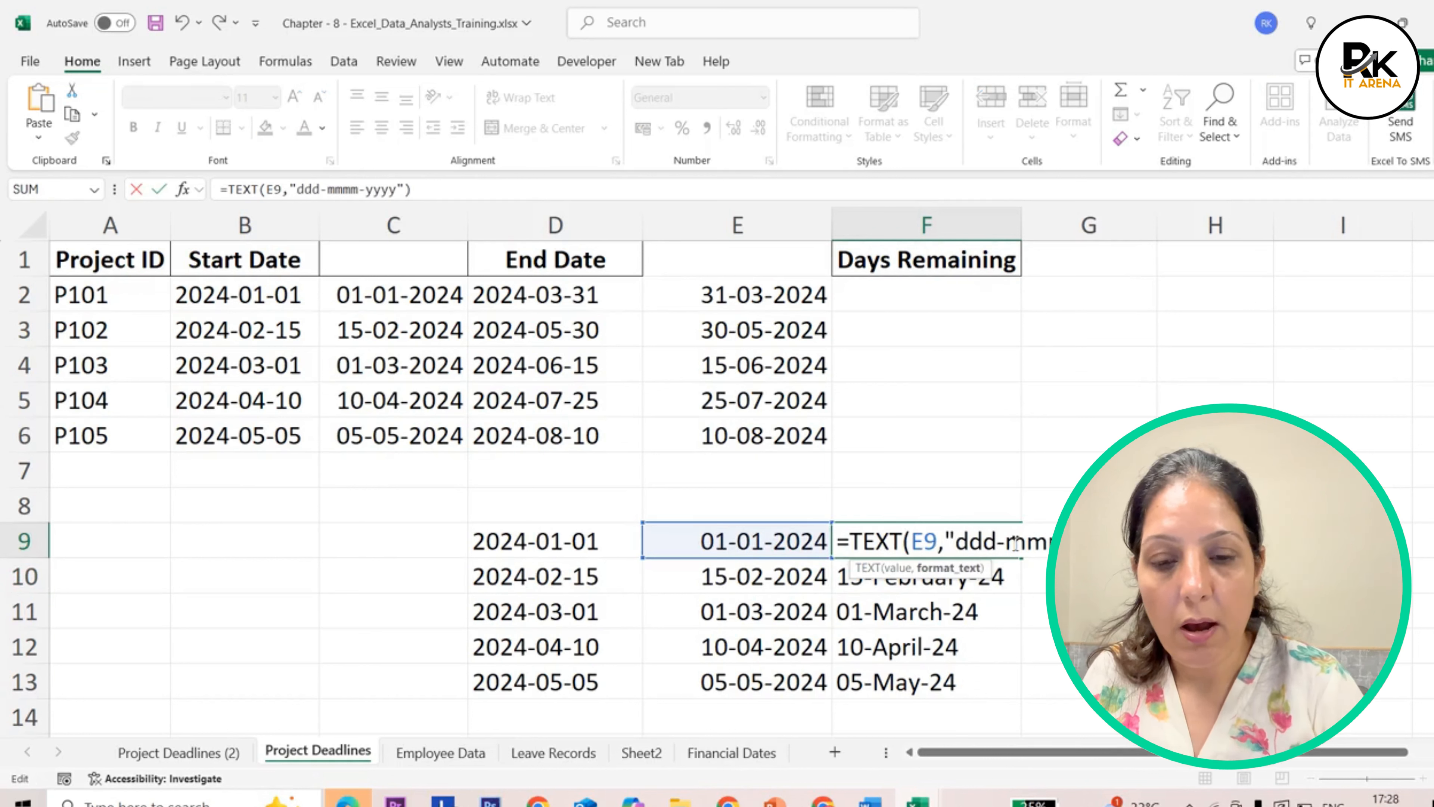
pyautogui.press('Return')
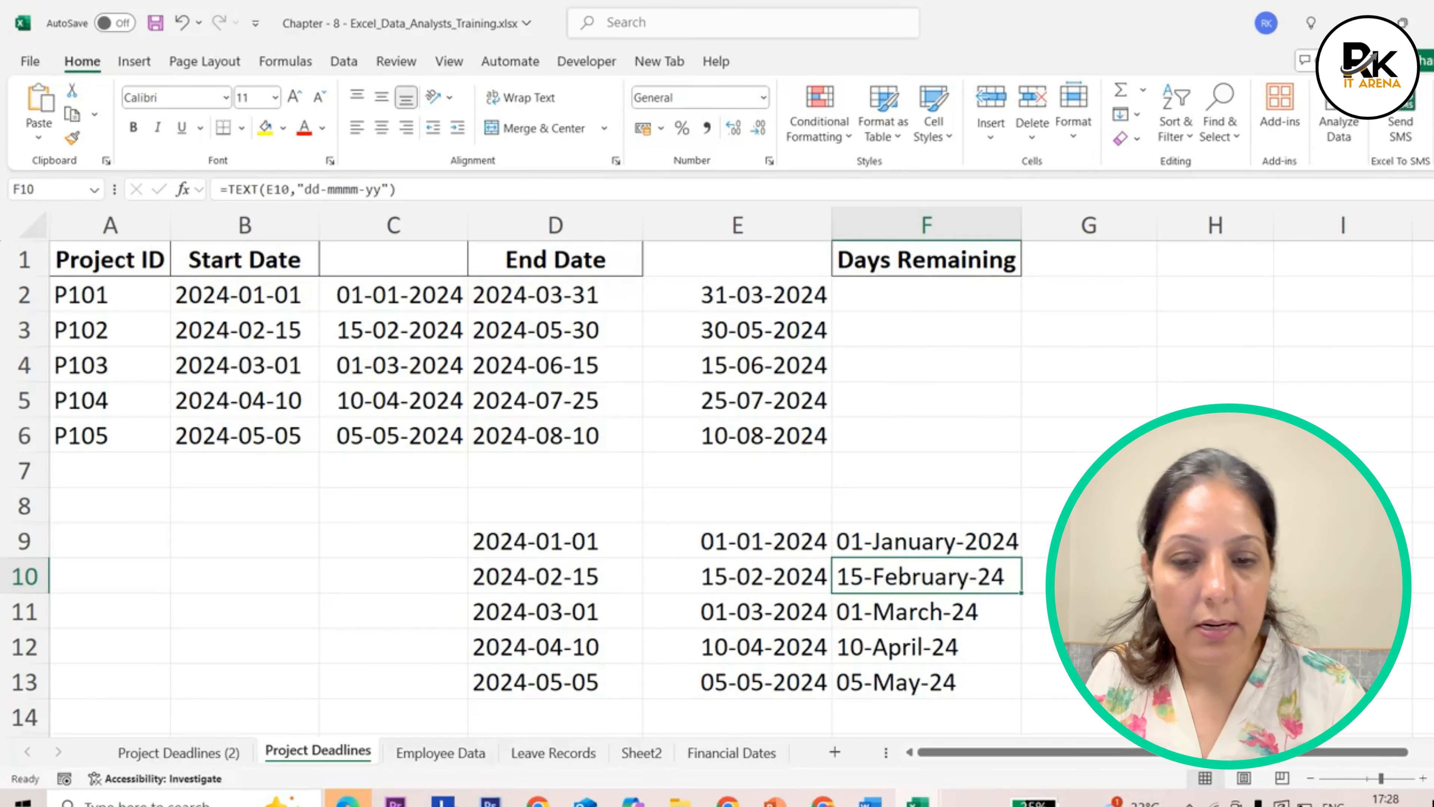
pyautogui.click(943, 551)
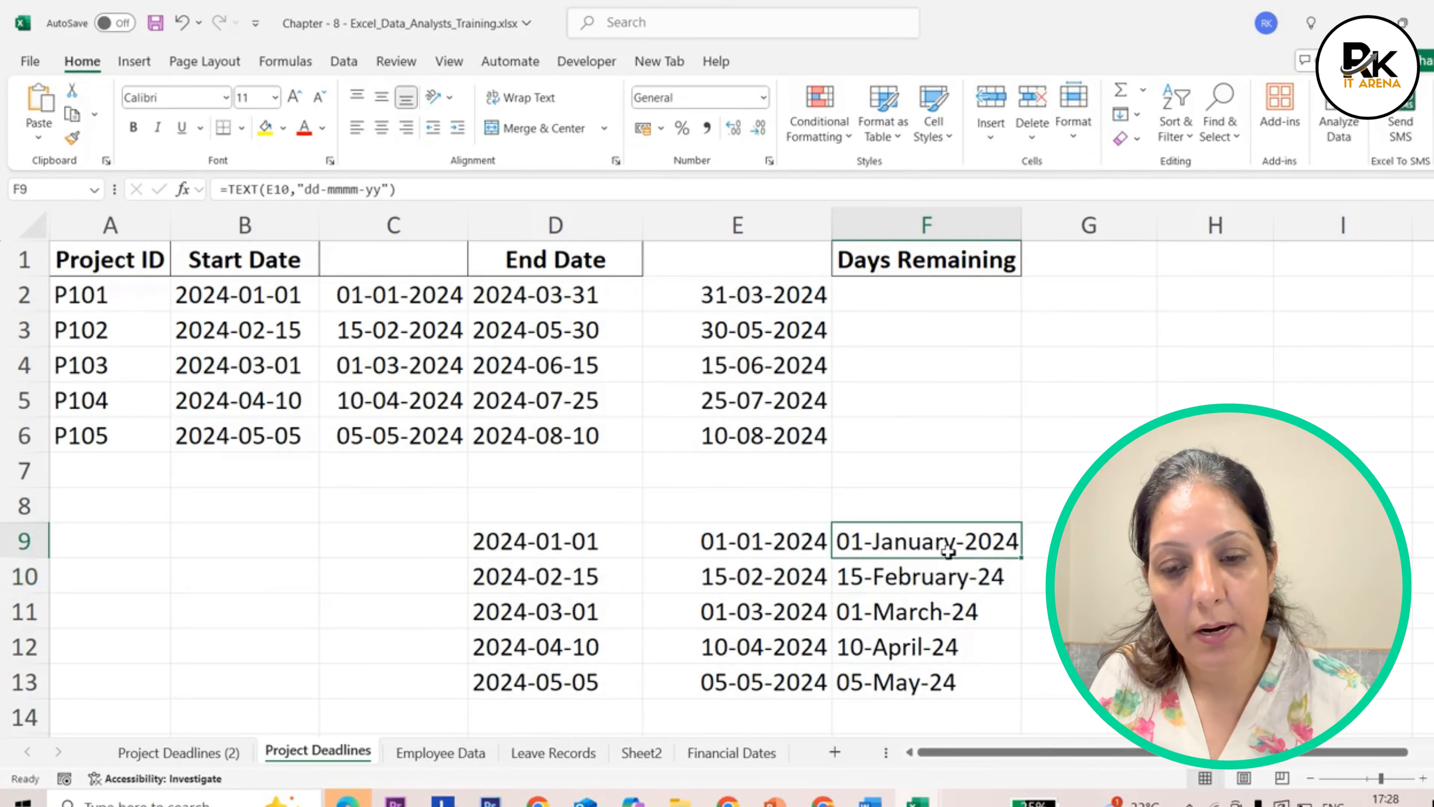
pyautogui.doubleClick(1019, 558)
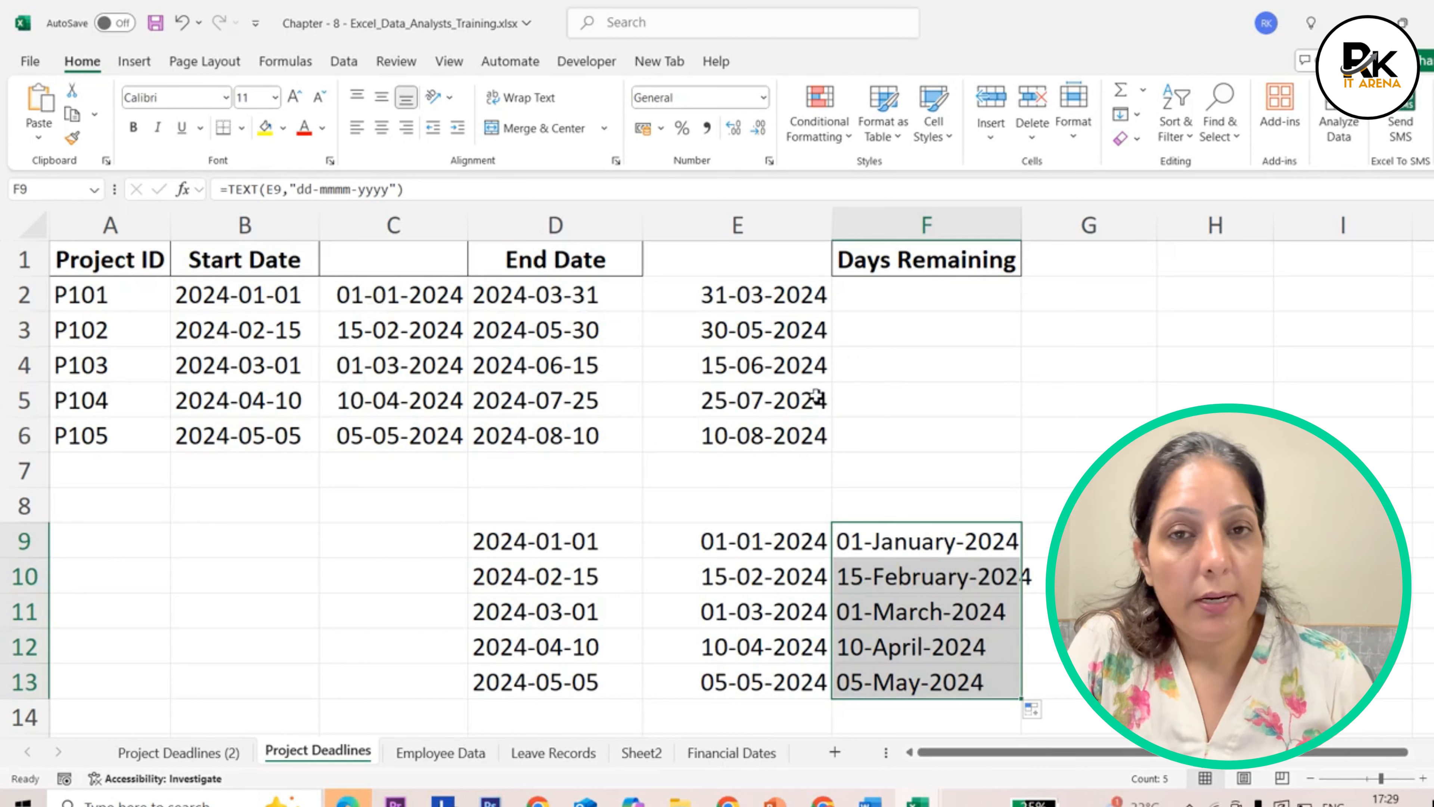
# Step: Calculate the first project's days remaining in F2 with =E2-C2 and fill the formula through F6
pyautogui.click(937, 303)
pyautogui.write('=')
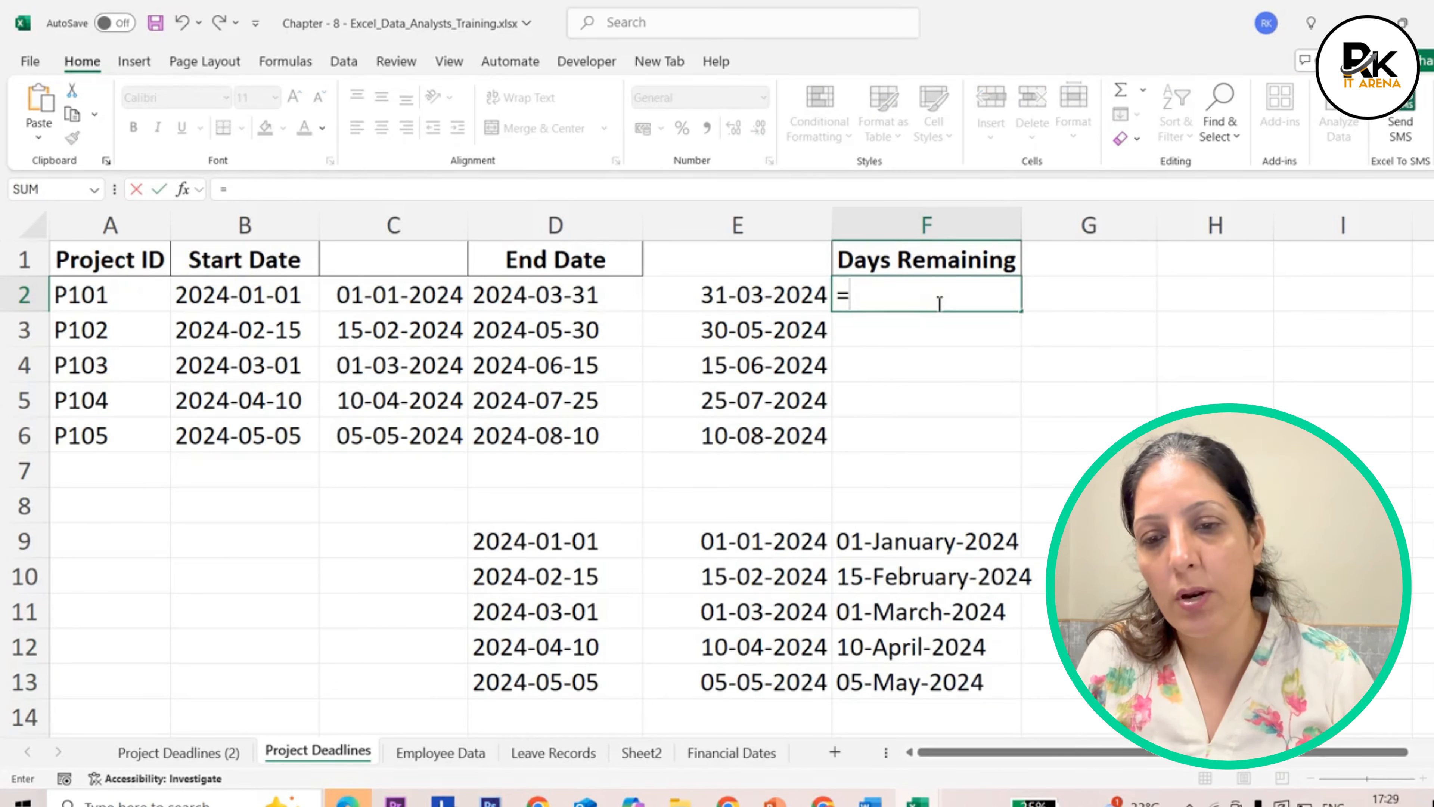
pyautogui.click(749, 299)
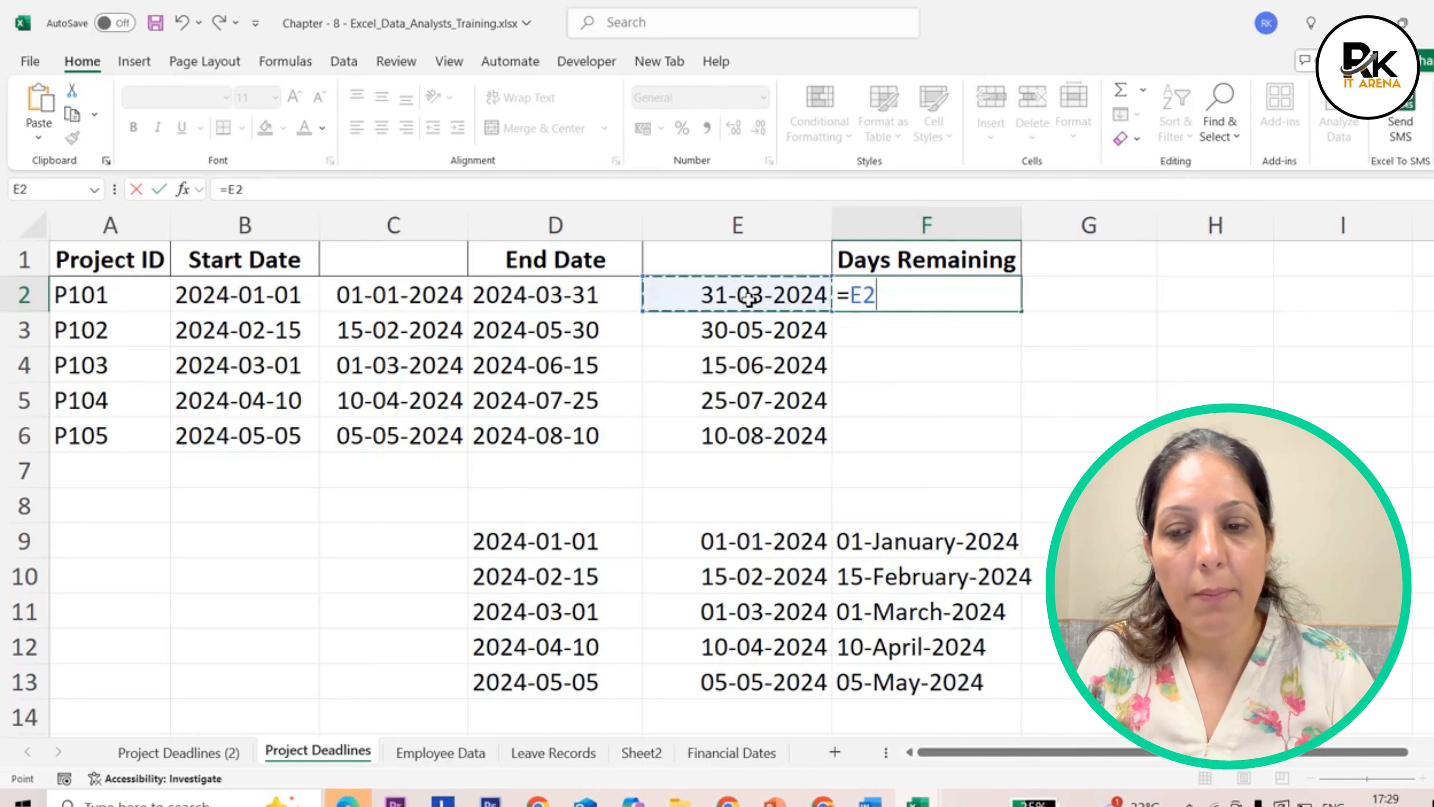
pyautogui.write('-')
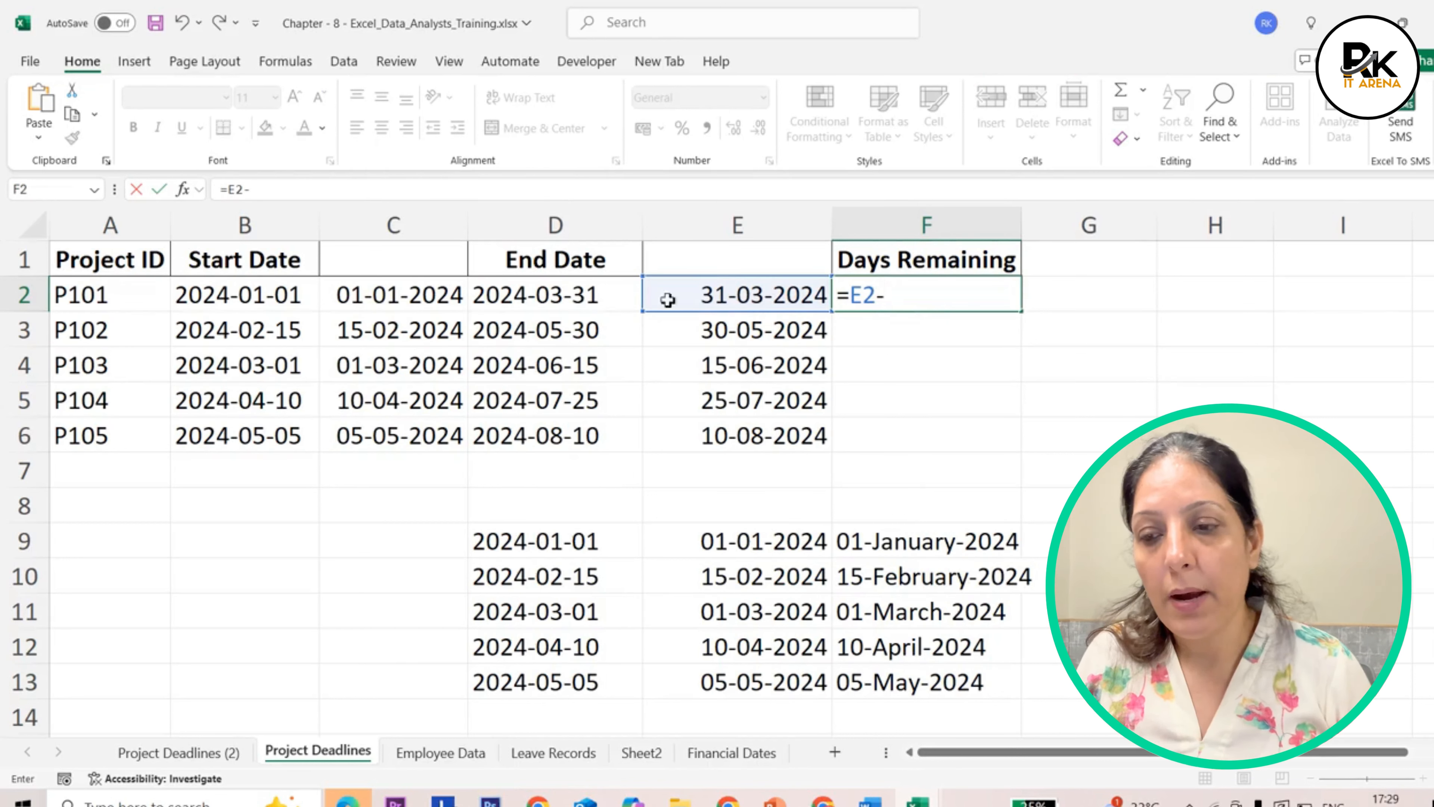
pyautogui.click(455, 303)
pyautogui.press('Return')
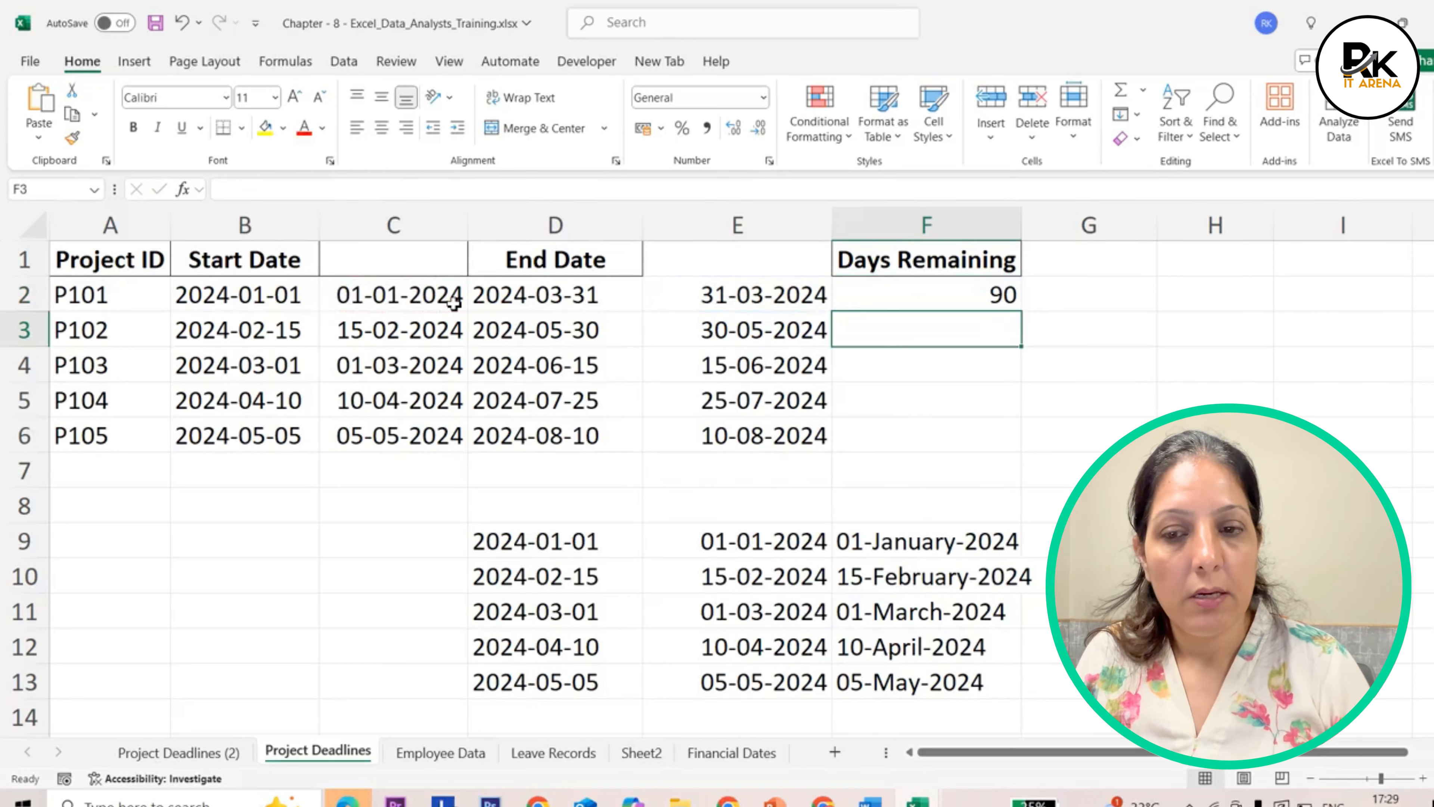
pyautogui.click(973, 295)
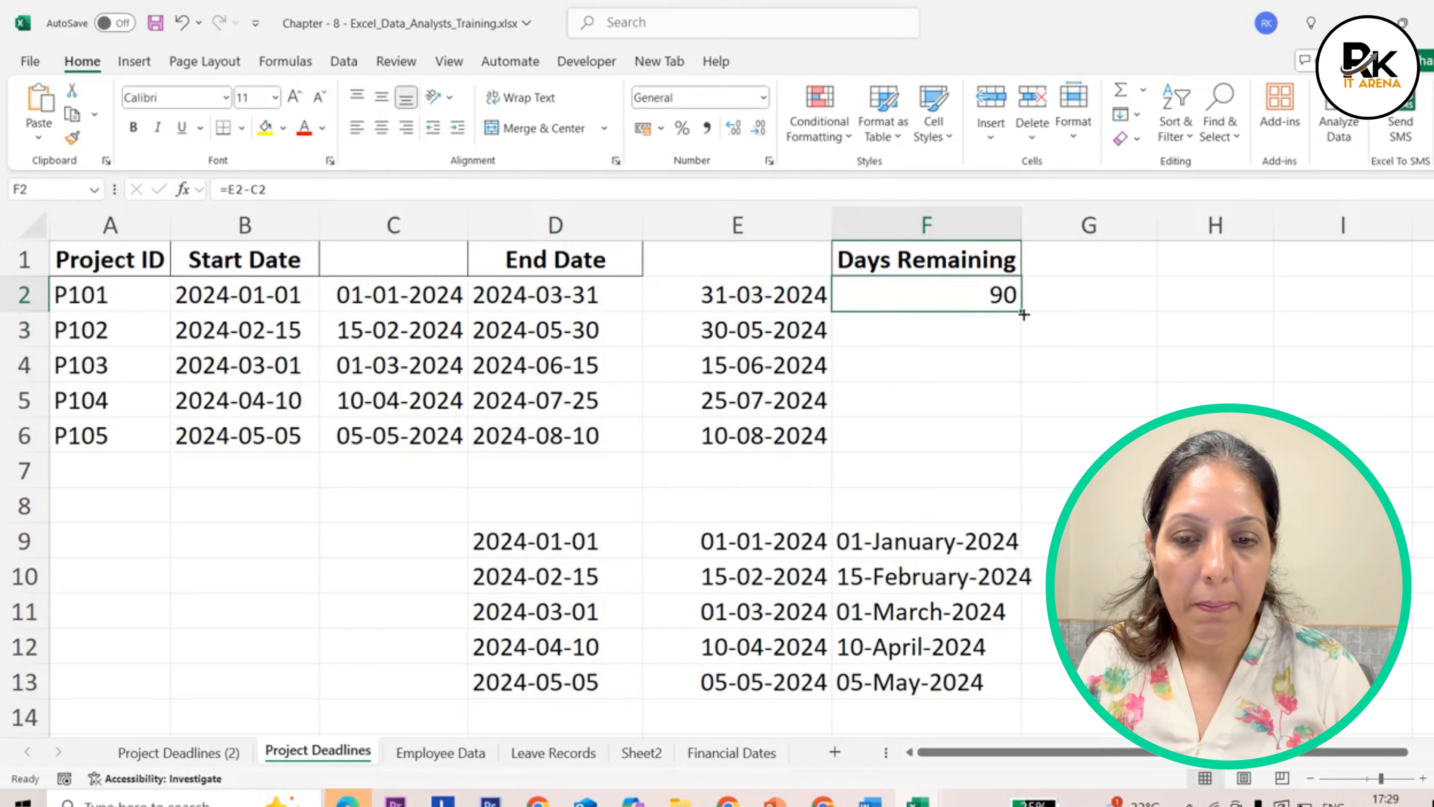
pyautogui.moveTo(1025, 312); pyautogui.dragTo(1033, 446)
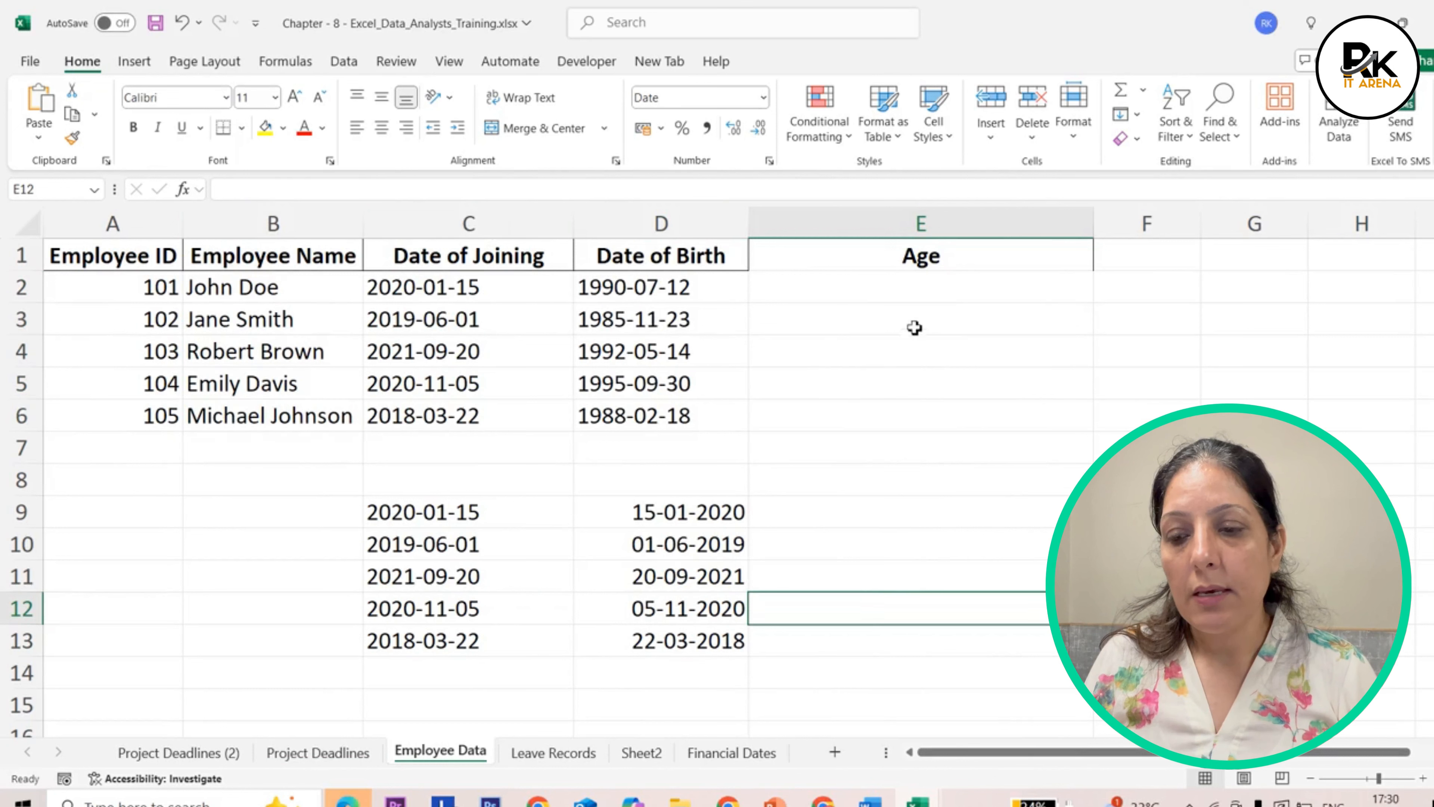
# Step: Try the =TODAY() formula in the empty cell F6 of the Employee Data sheet, and clear the cell
pyautogui.click(910, 294)
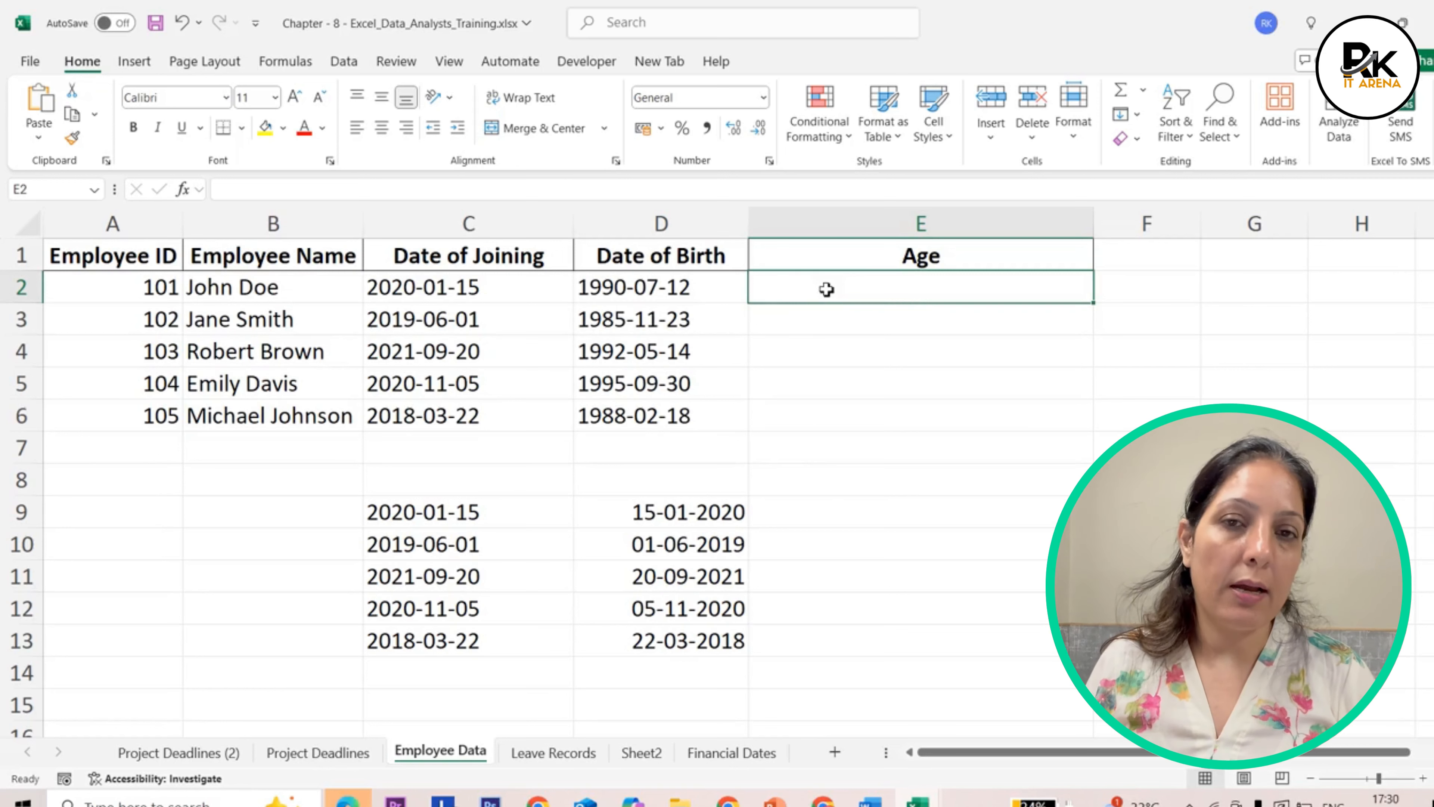
pyautogui.click(1140, 414)
pyautogui.write('=tad')
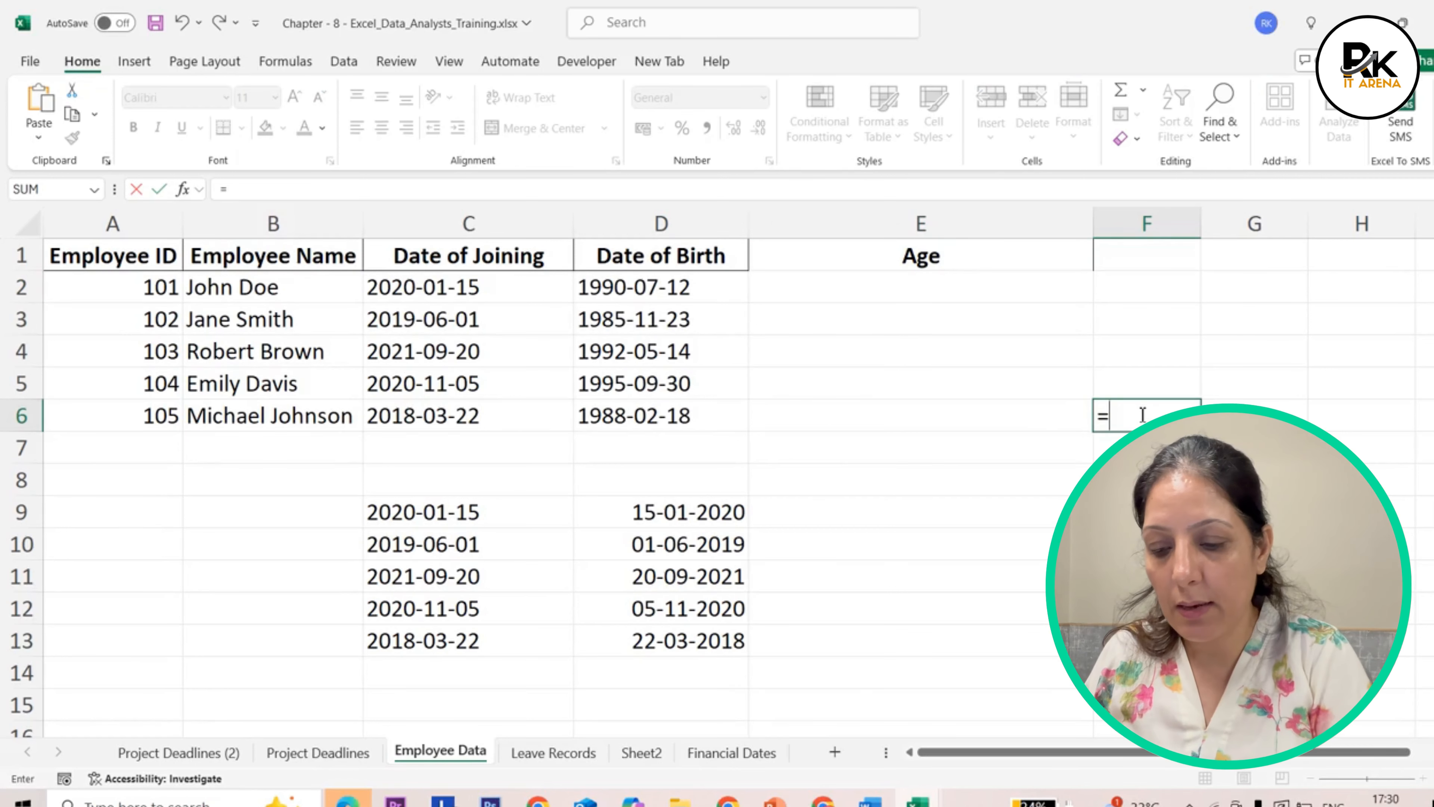
pyautogui.press('BackSpace')
pyautogui.press('BackSpace')
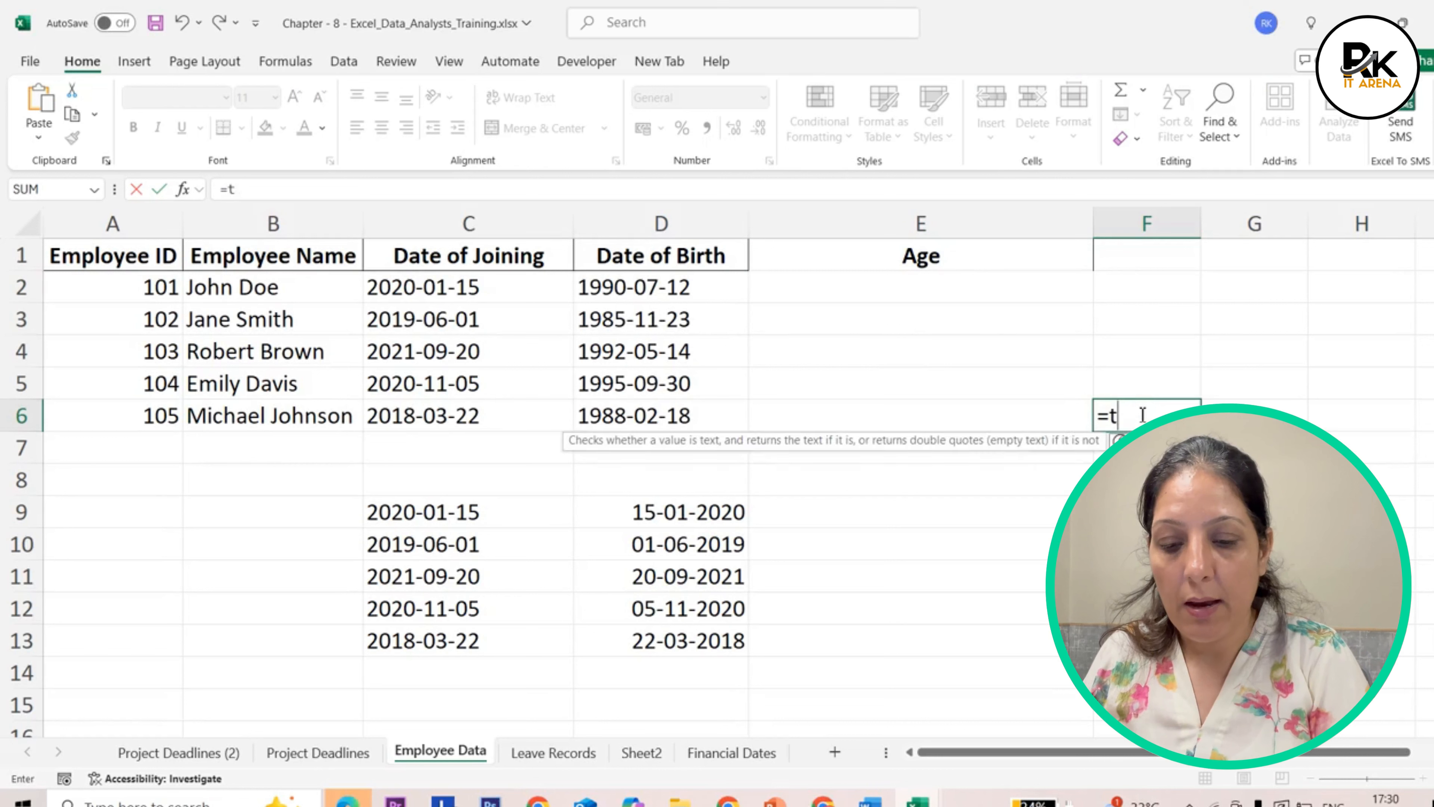
pyautogui.write('oday')
pyautogui.press('Tab')
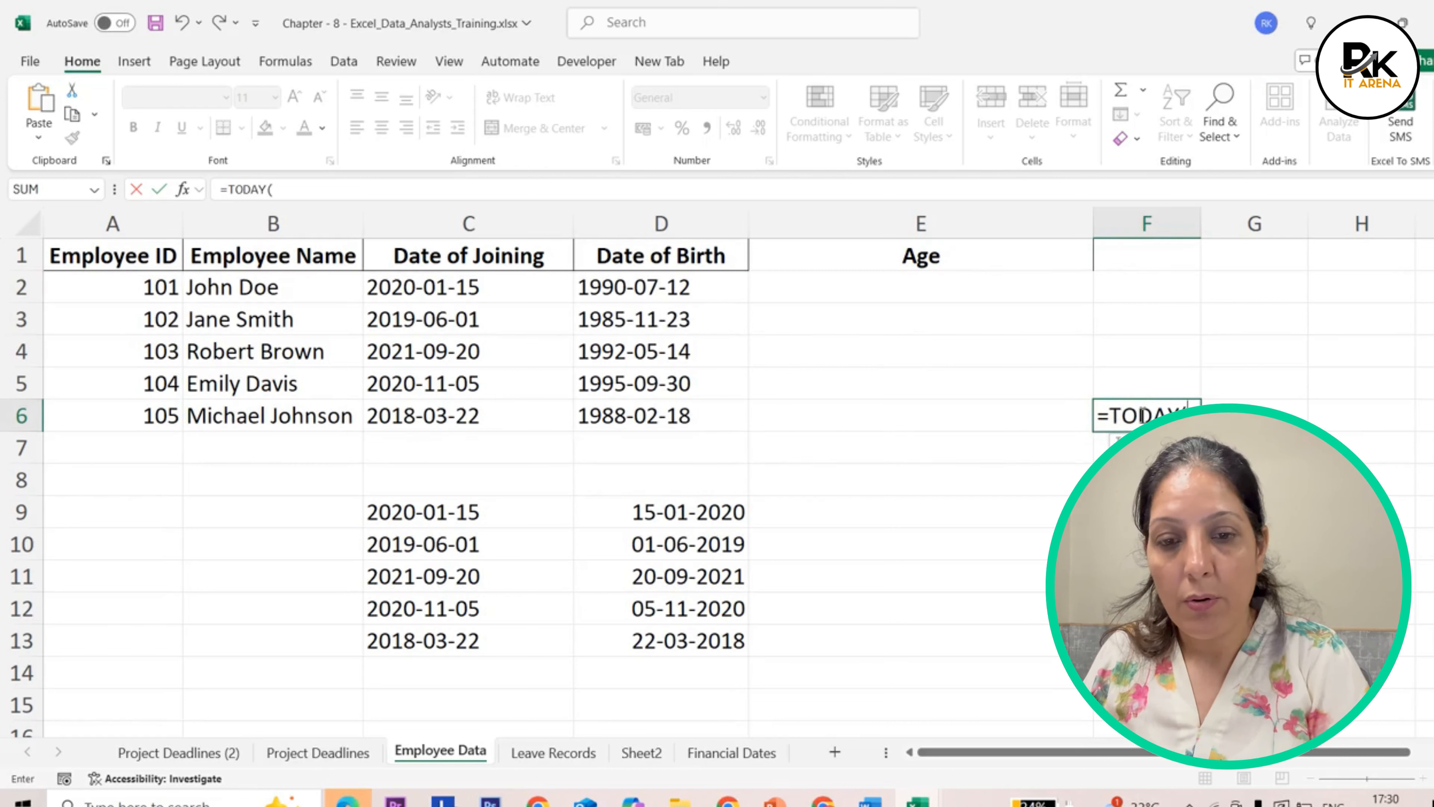
pyautogui.write(')')
pyautogui.press('Return')
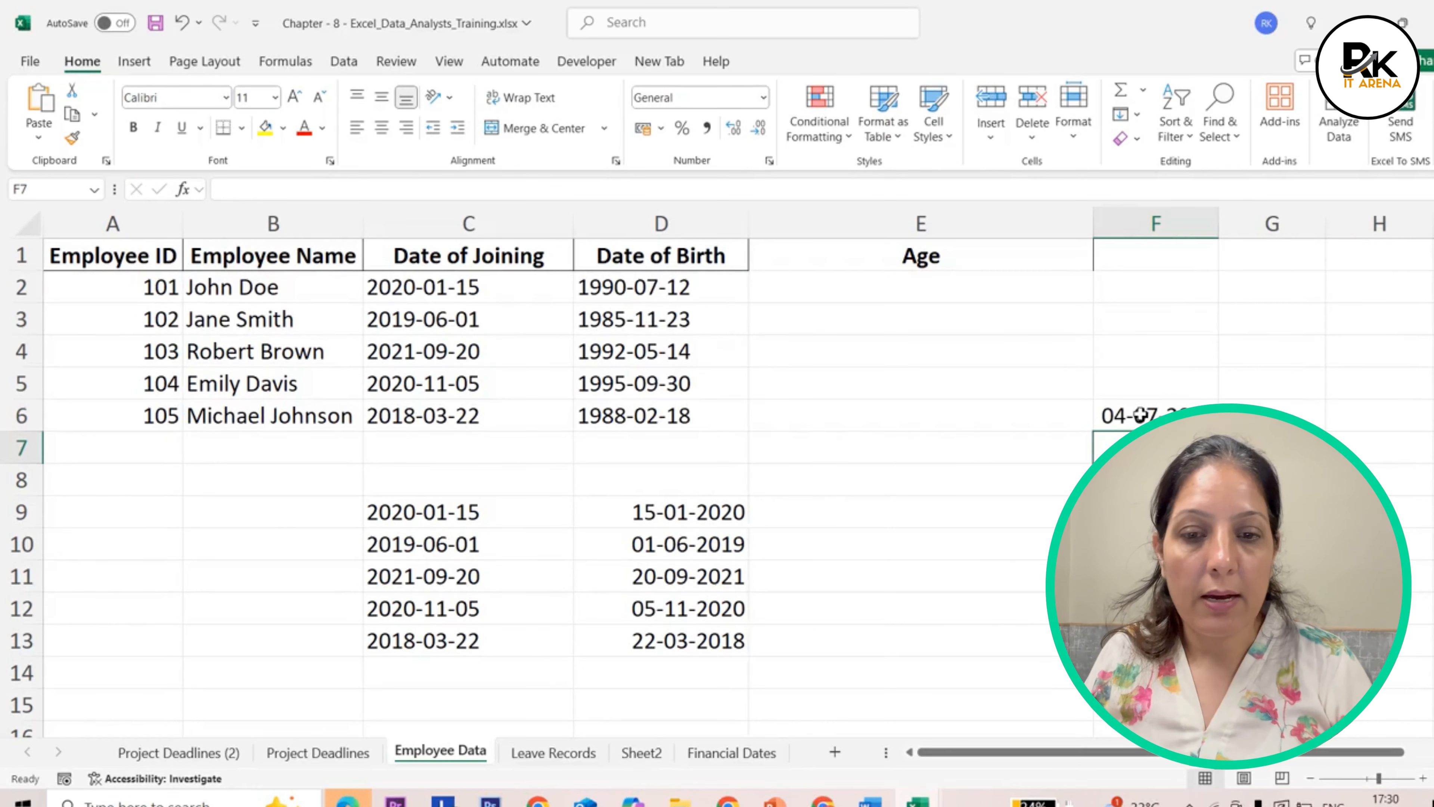
pyautogui.click(1161, 414)
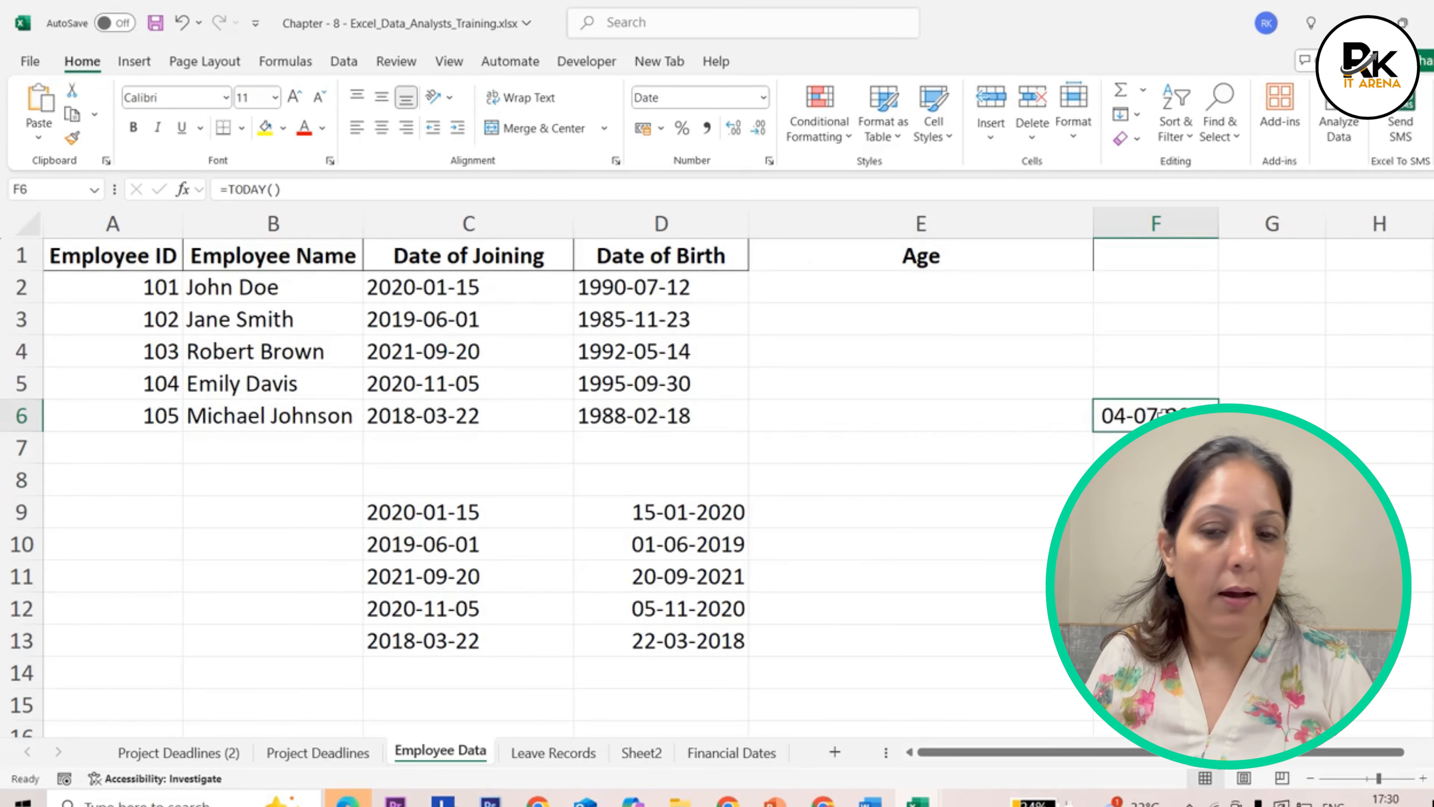
pyautogui.press('Delete')
# Step: Calculate the first employee's age in E2 with =DATEDIF(D2,TODAY(),"y") and fill the formula through E6
pyautogui.doubleClick(959, 287)
pyautogui.write('=')
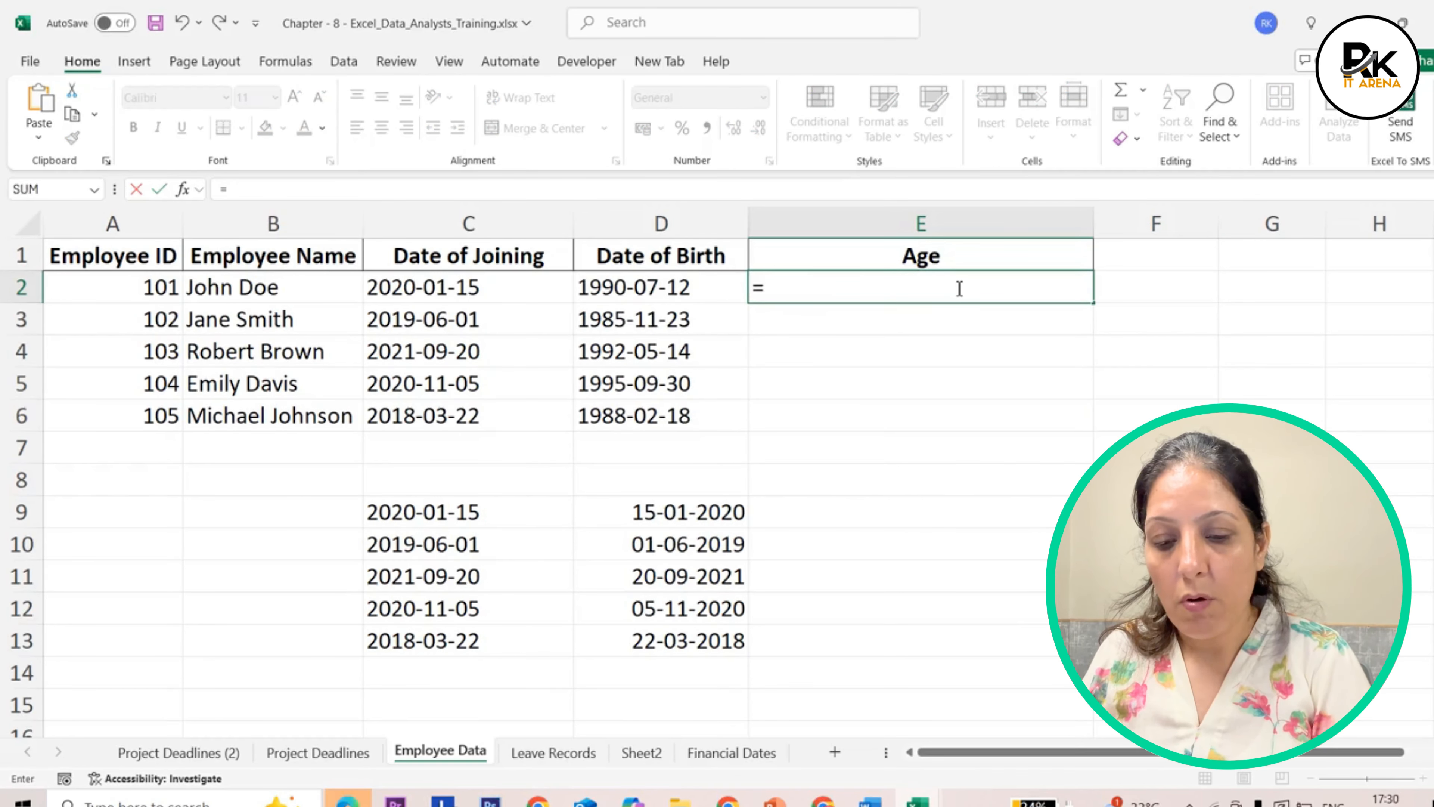
pyautogui.write('datedif')
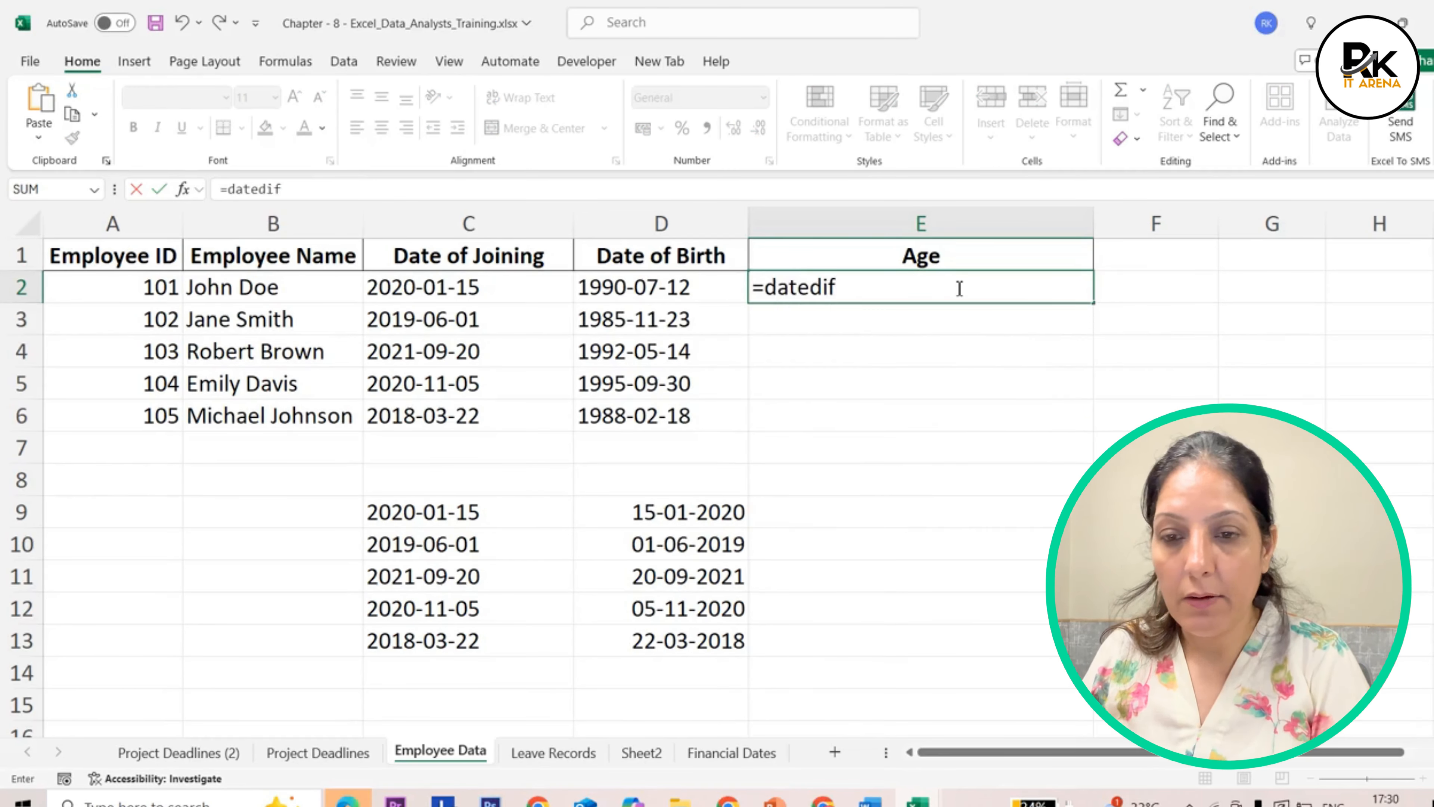
pyautogui.write('(')
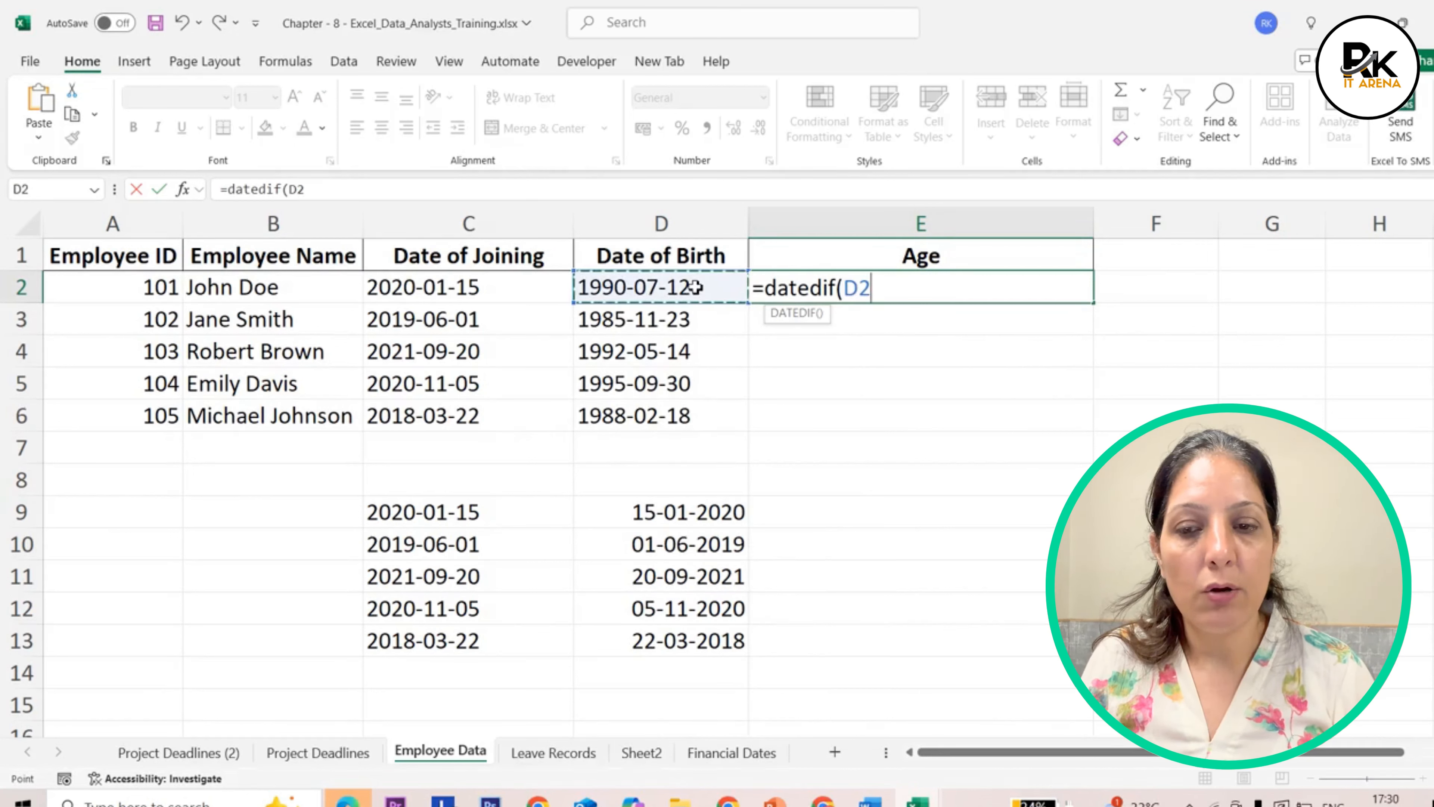
pyautogui.write(',today(')
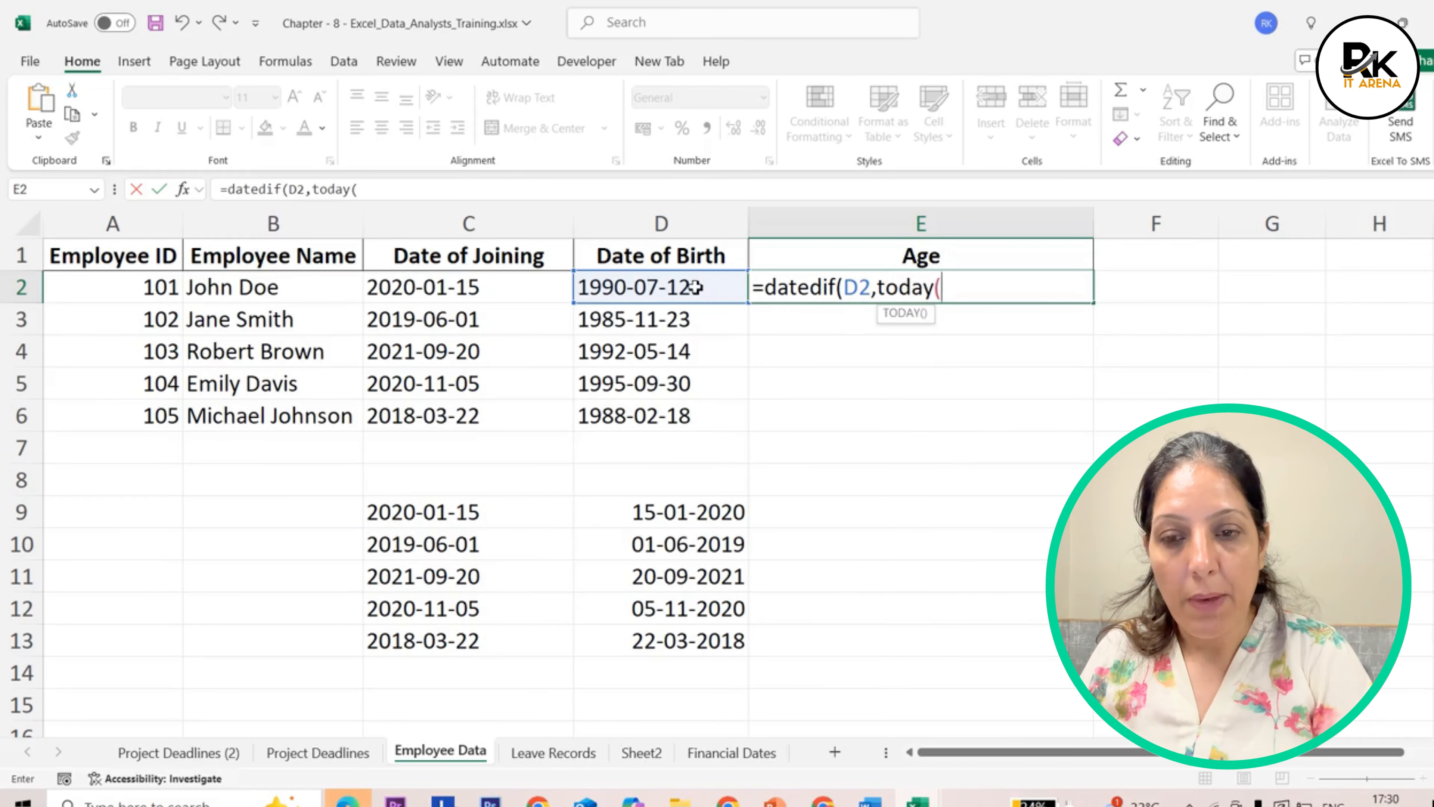
pyautogui.write(')')
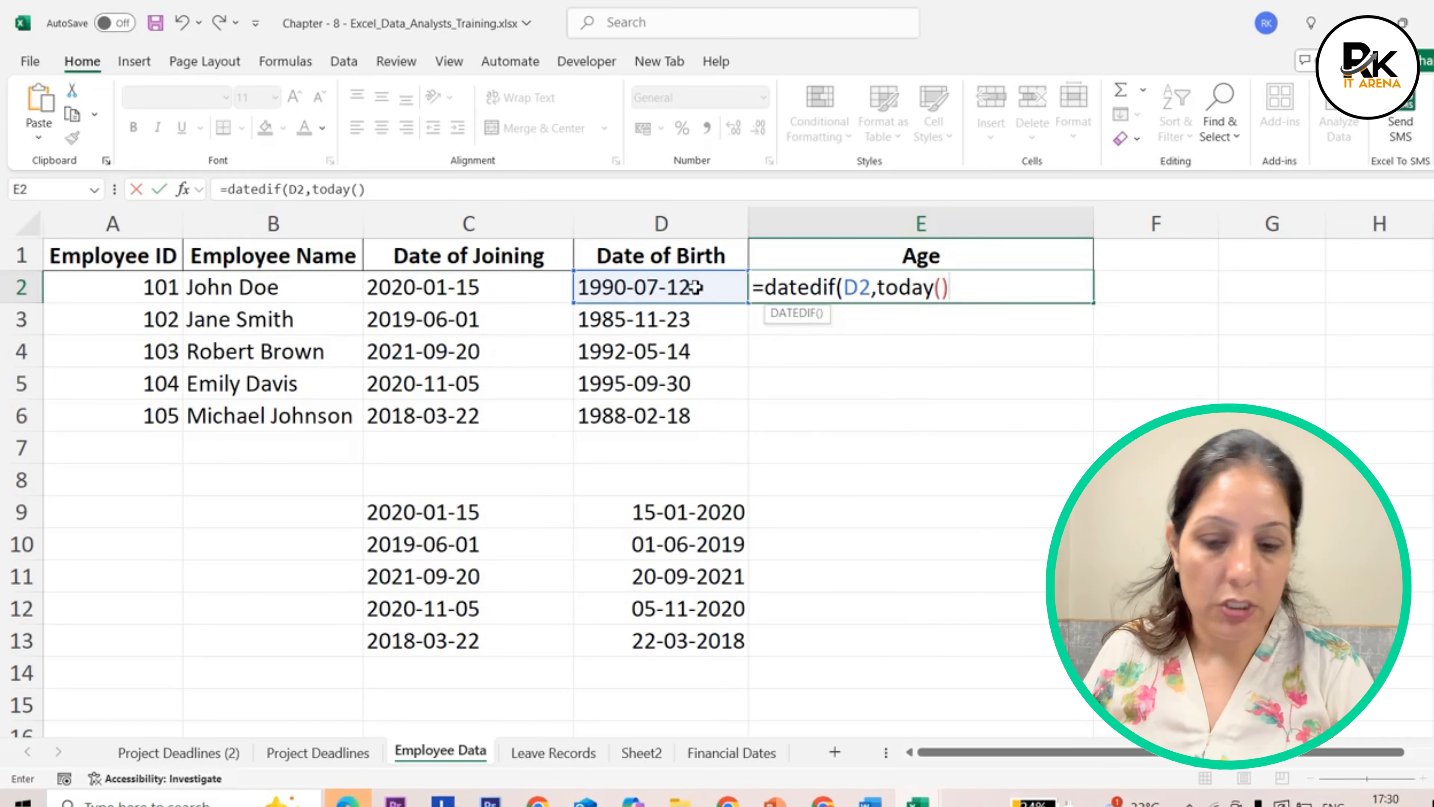
pyautogui.write(',')
pyautogui.write('"y')
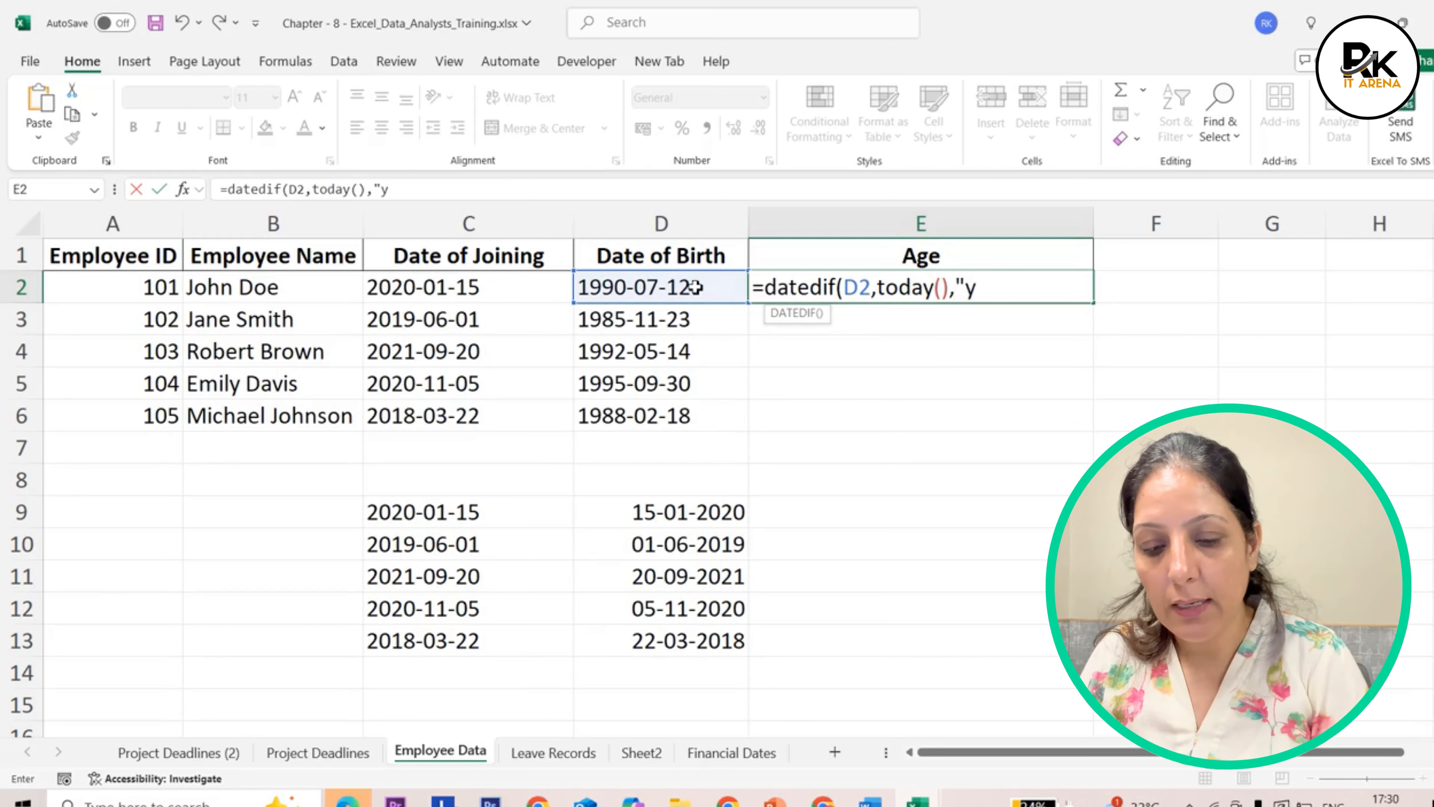
pyautogui.write('")')
pyautogui.press('Return')
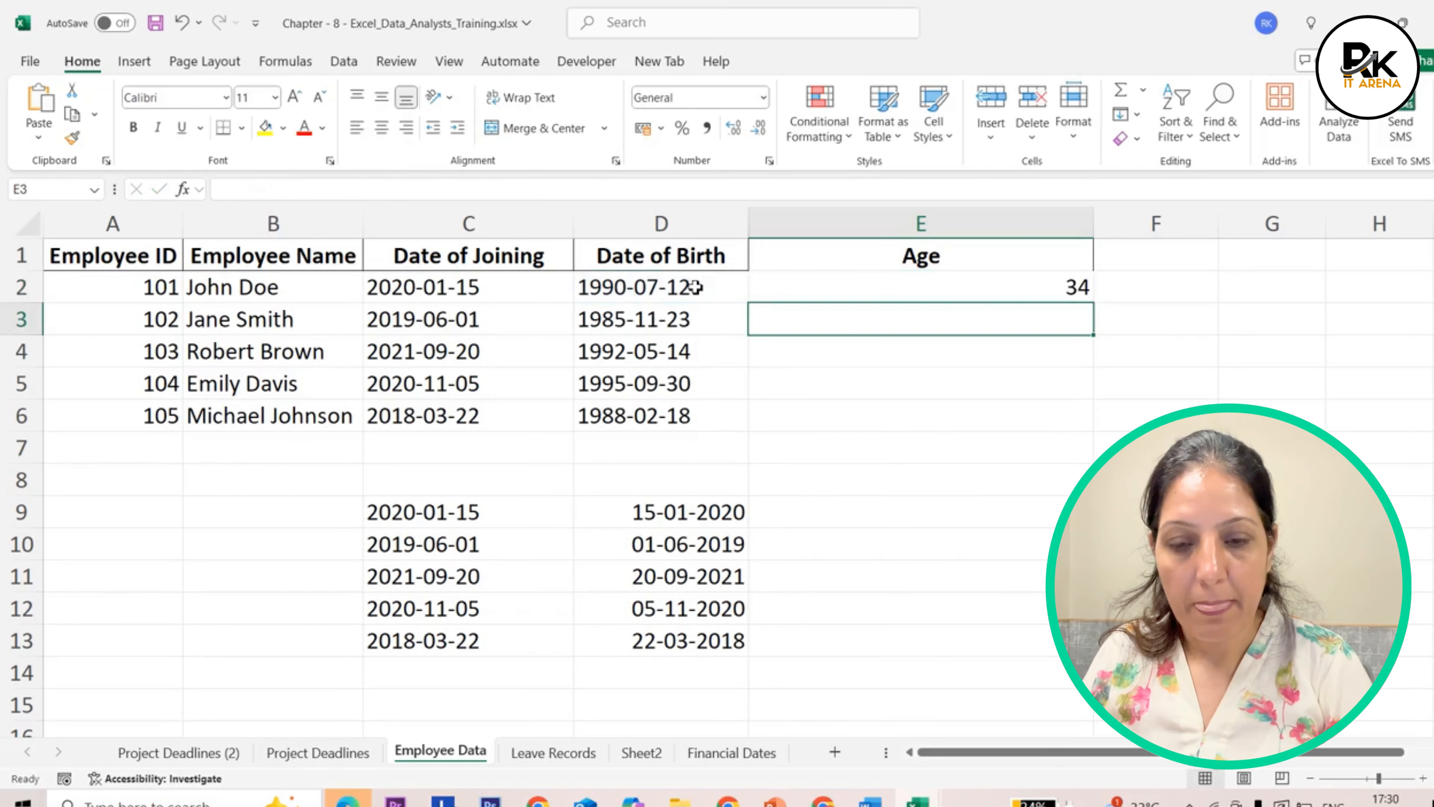
pyautogui.click(864, 287)
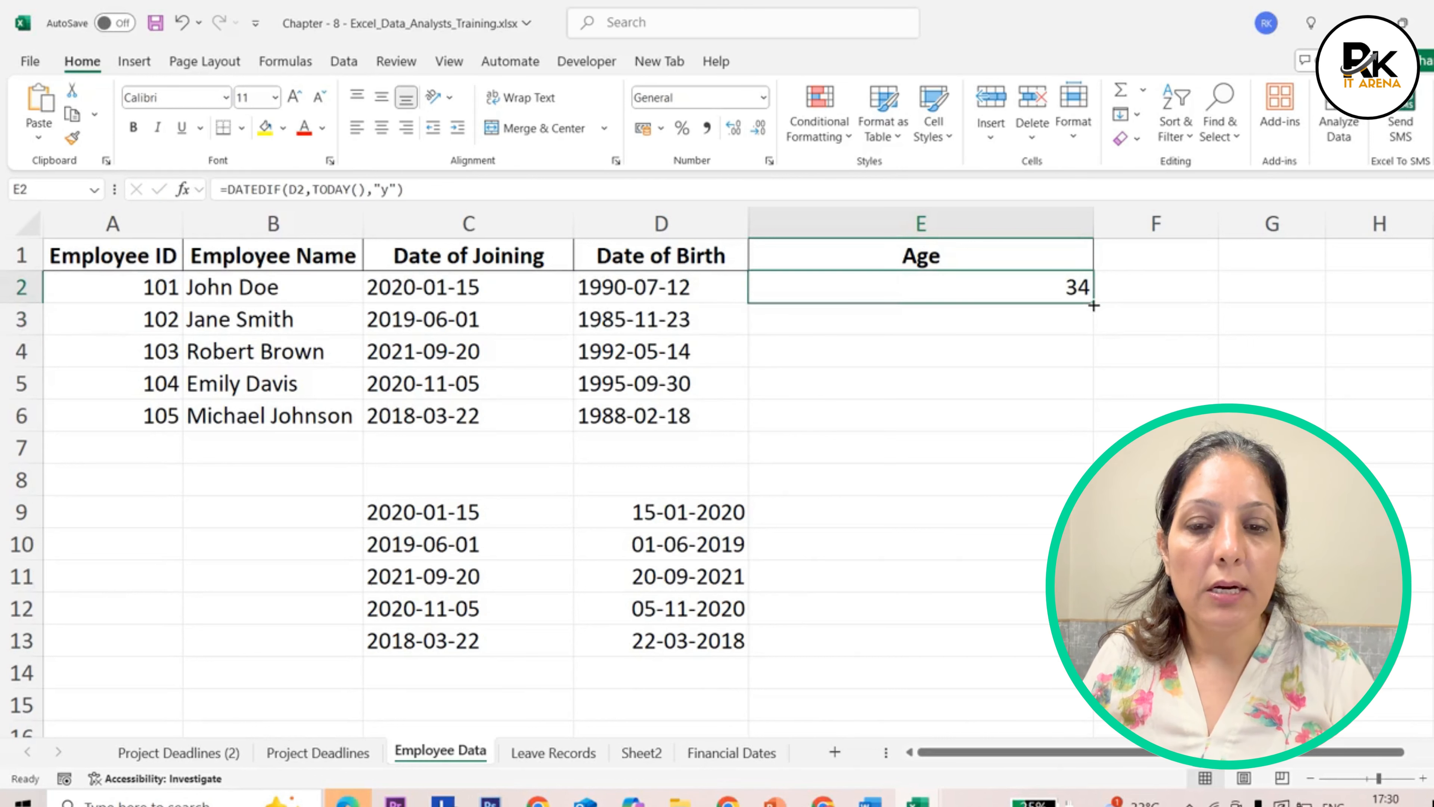
pyautogui.moveTo(1092, 303); pyautogui.dragTo(1085, 426)
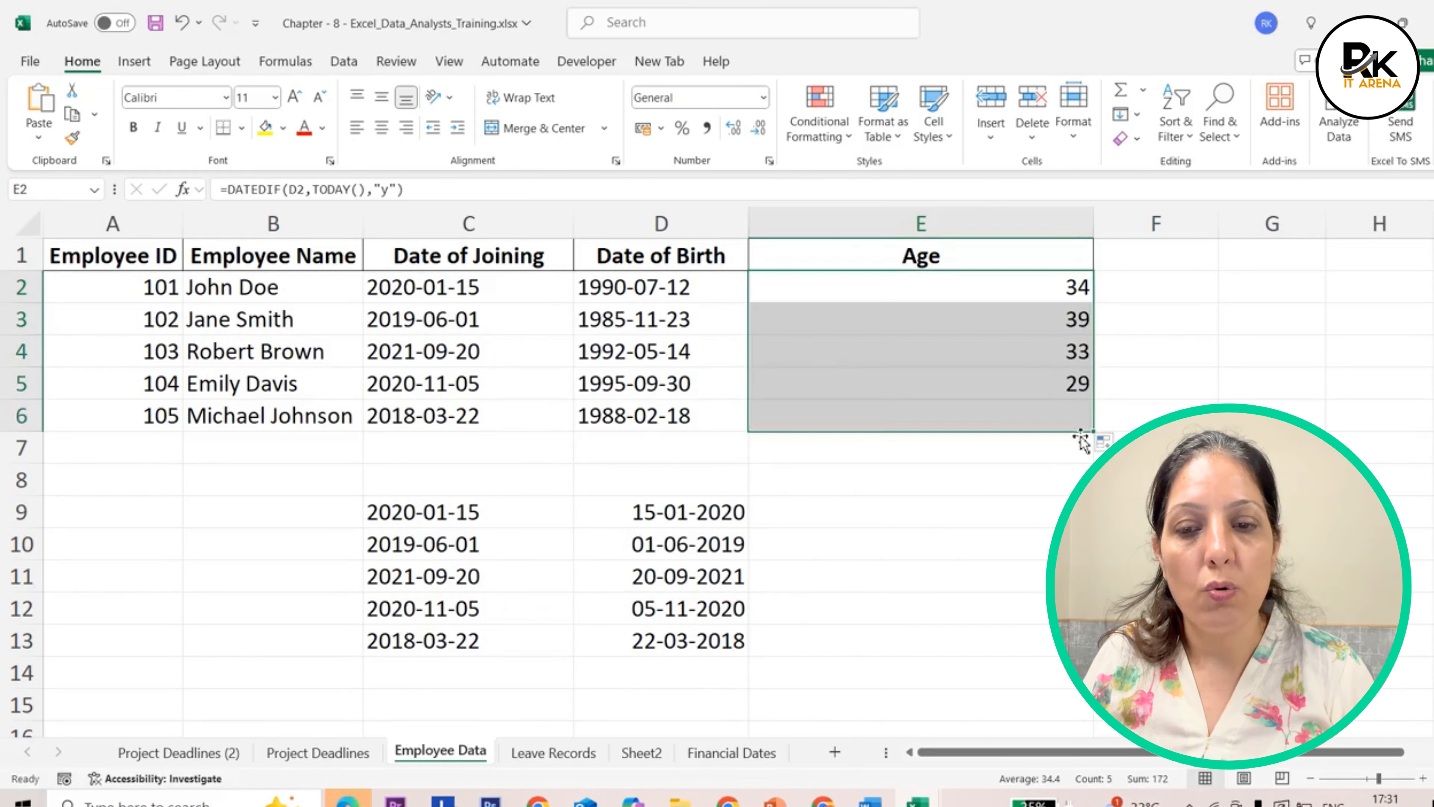
# Step: Clear the age formulas from E2:E6
pyautogui.click(1027, 332)
pyautogui.moveTo(1015, 275); pyautogui.dragTo(1040, 401)
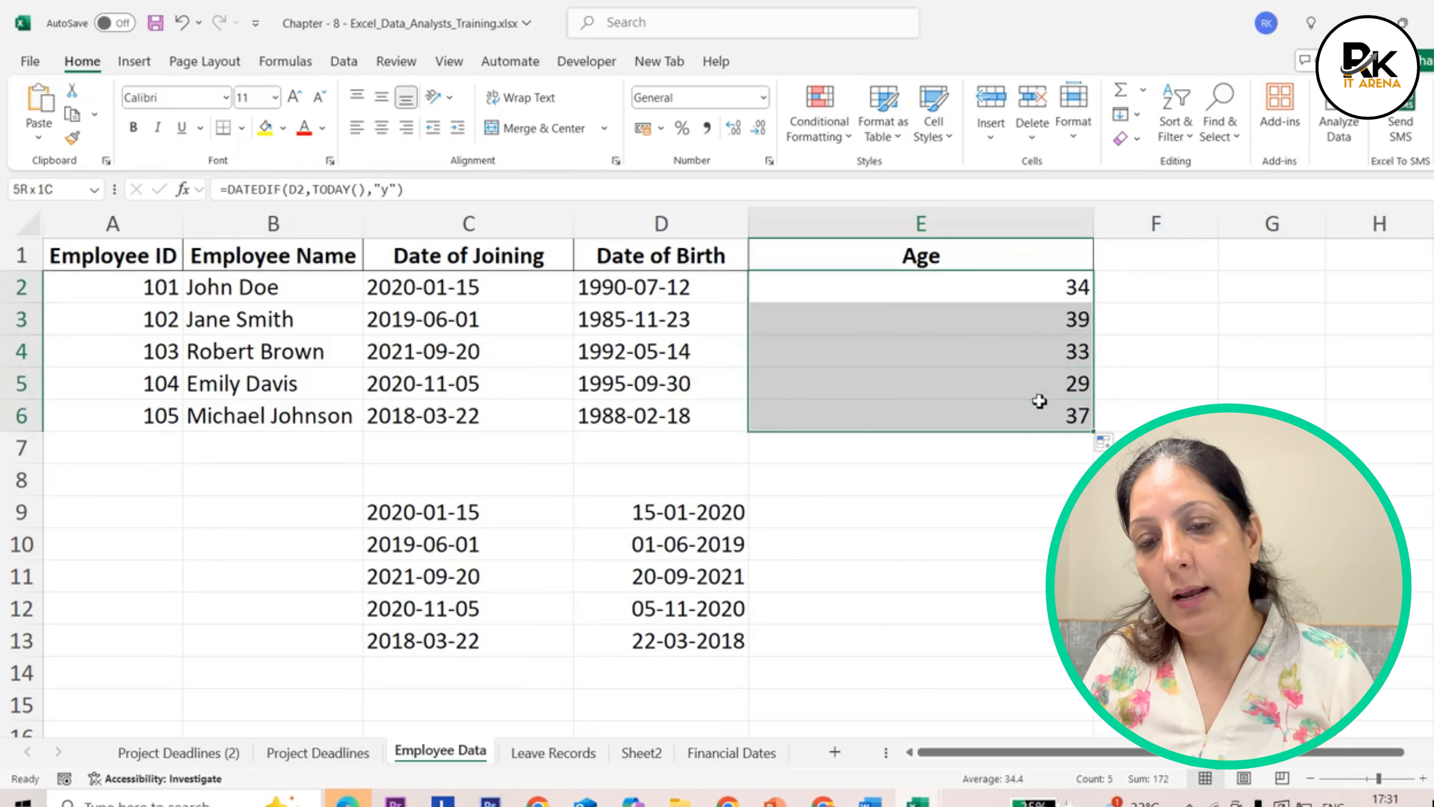
pyautogui.press('Delete')
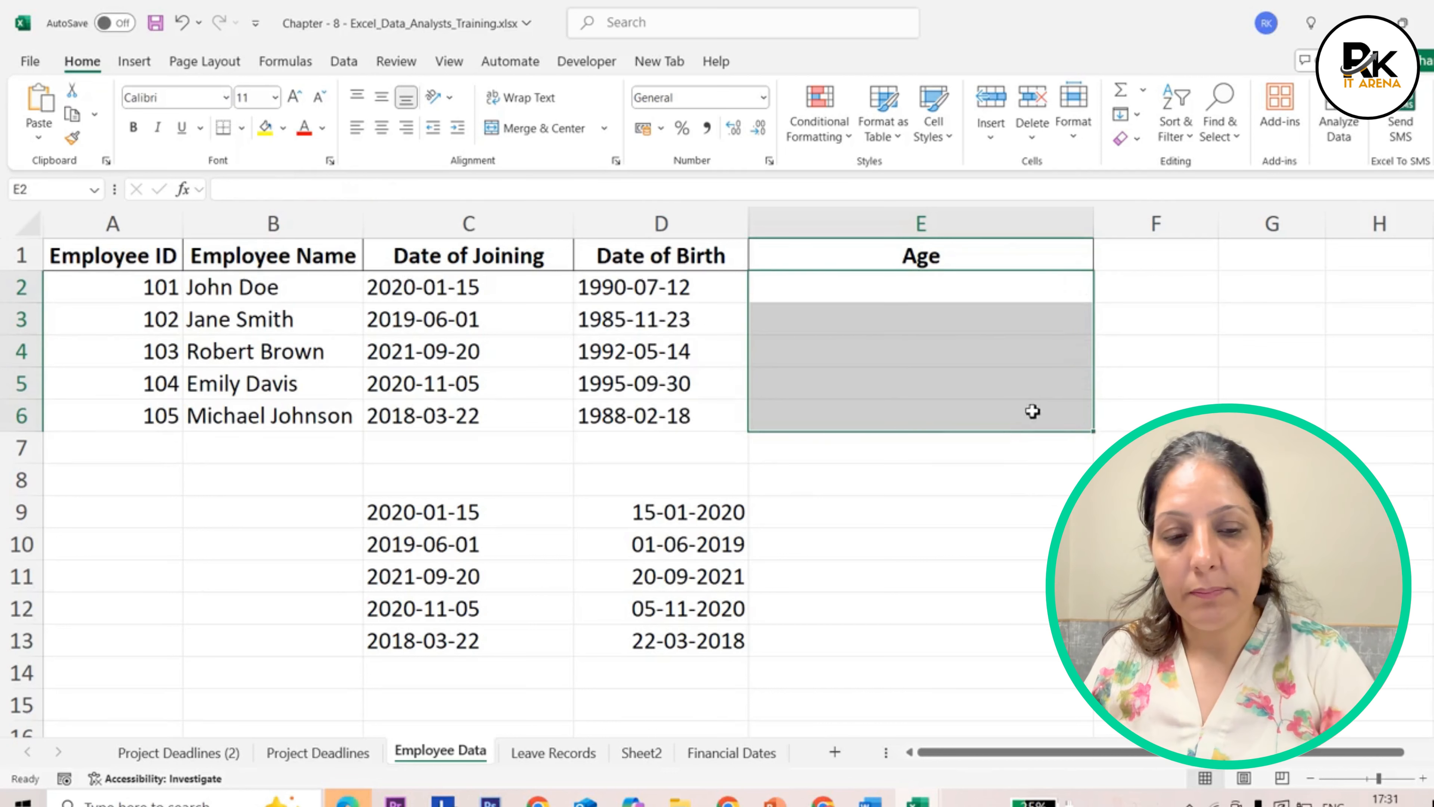
# Step: Calculate the first employee's age in E2 with =DATEDIF(D2,TODAY(),"y") and fill the formula through E6
pyautogui.click(1024, 279)
pyautogui.write('=dated')
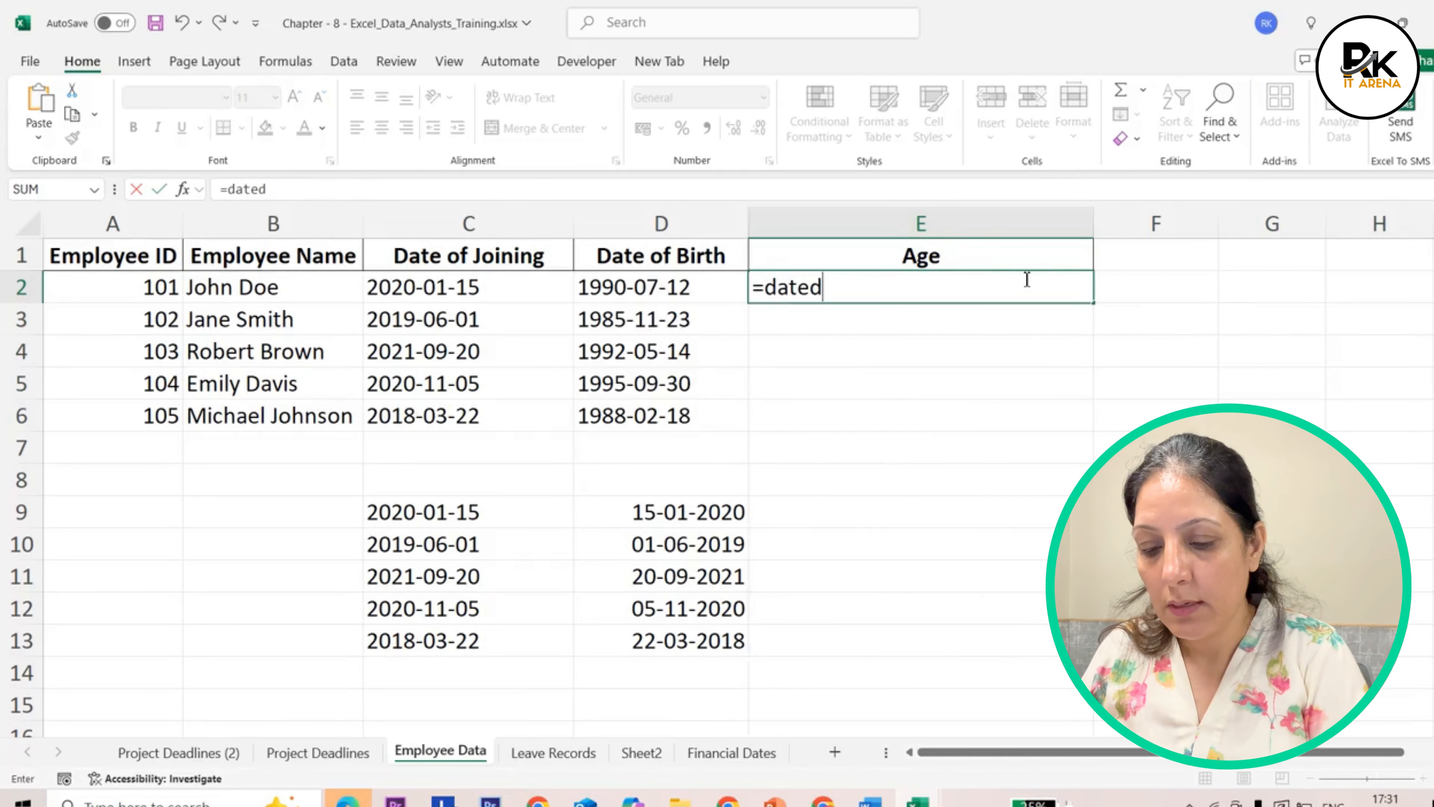
pyautogui.write('if(')
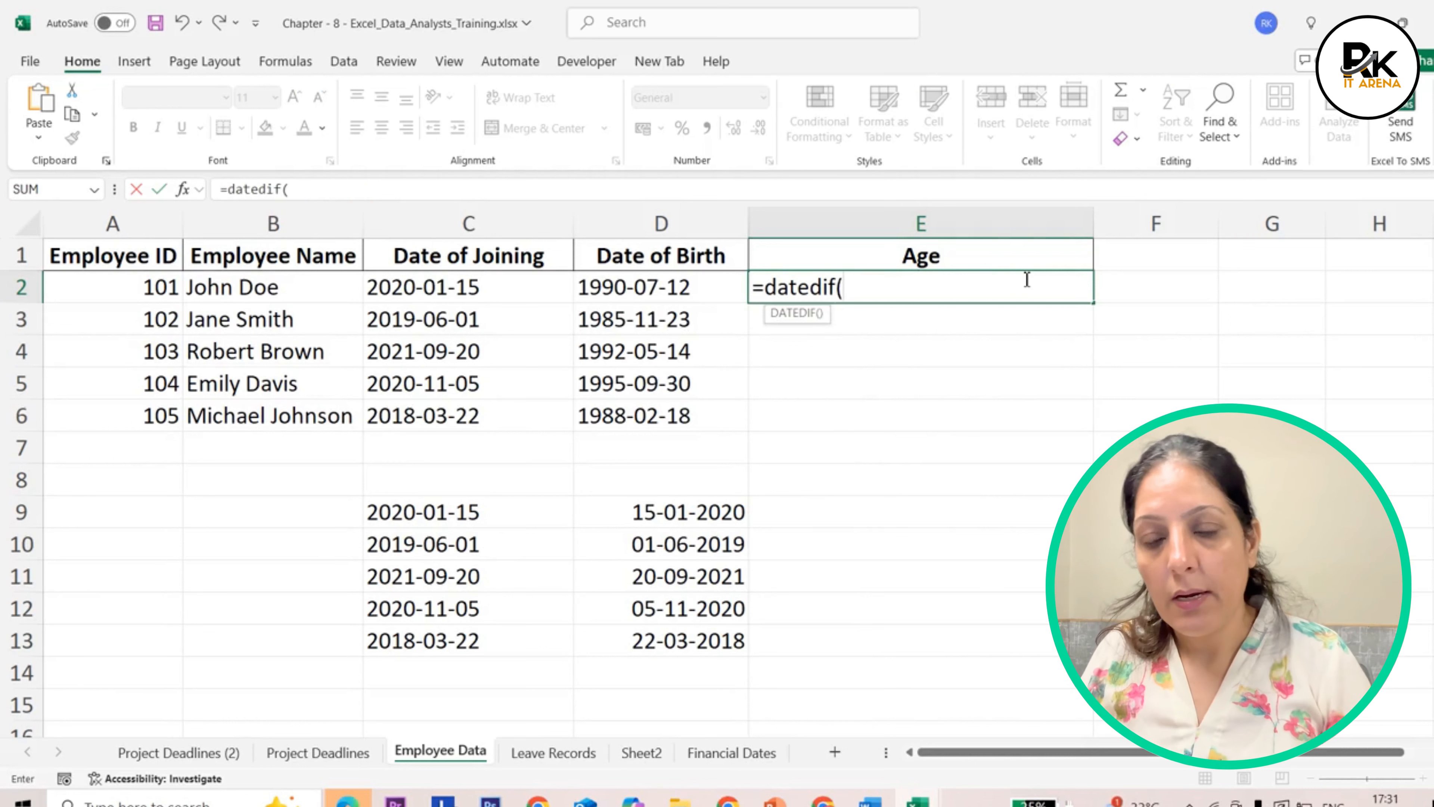
pyautogui.click(692, 292)
pyautogui.write(',today')
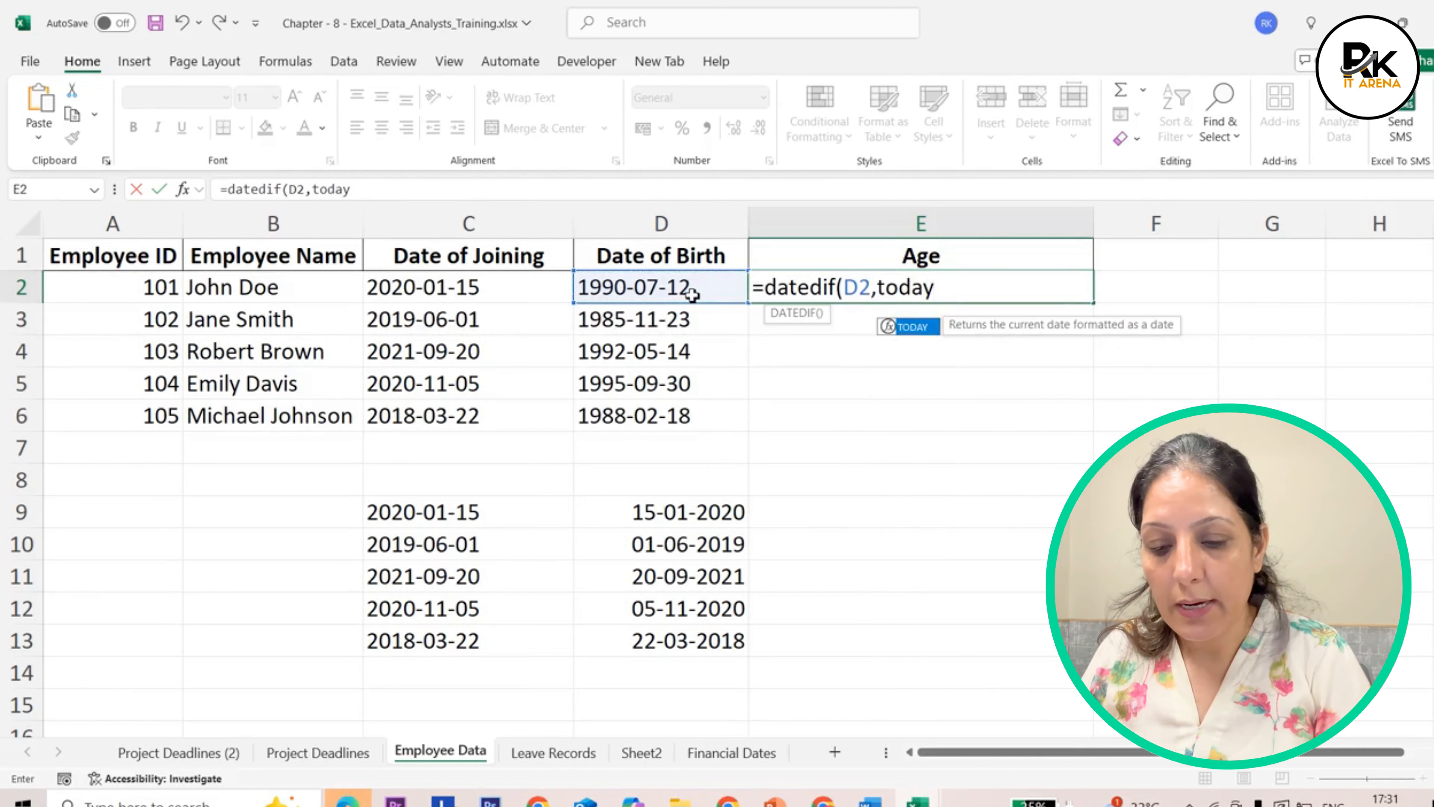
pyautogui.write('(),')
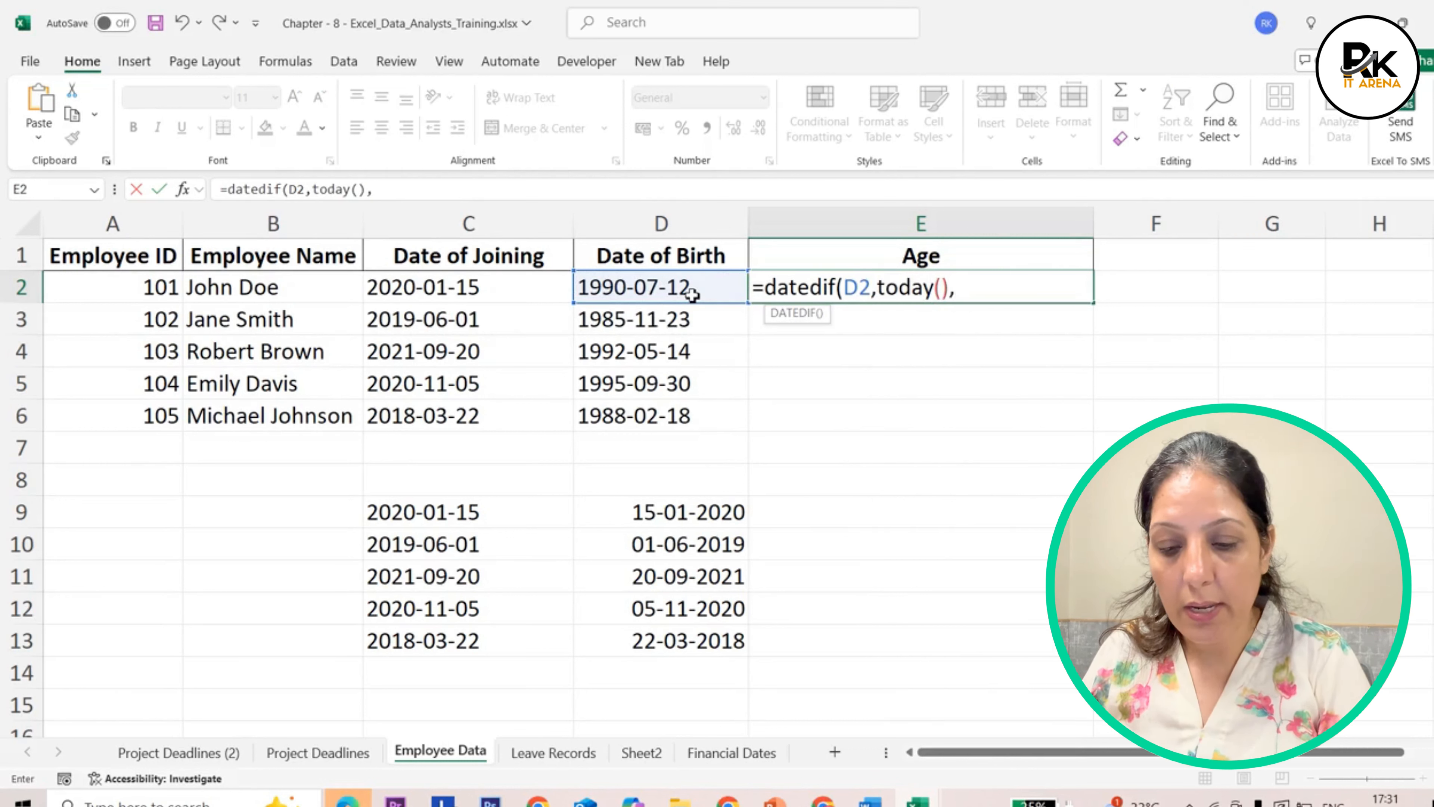
pyautogui.write('"y"')
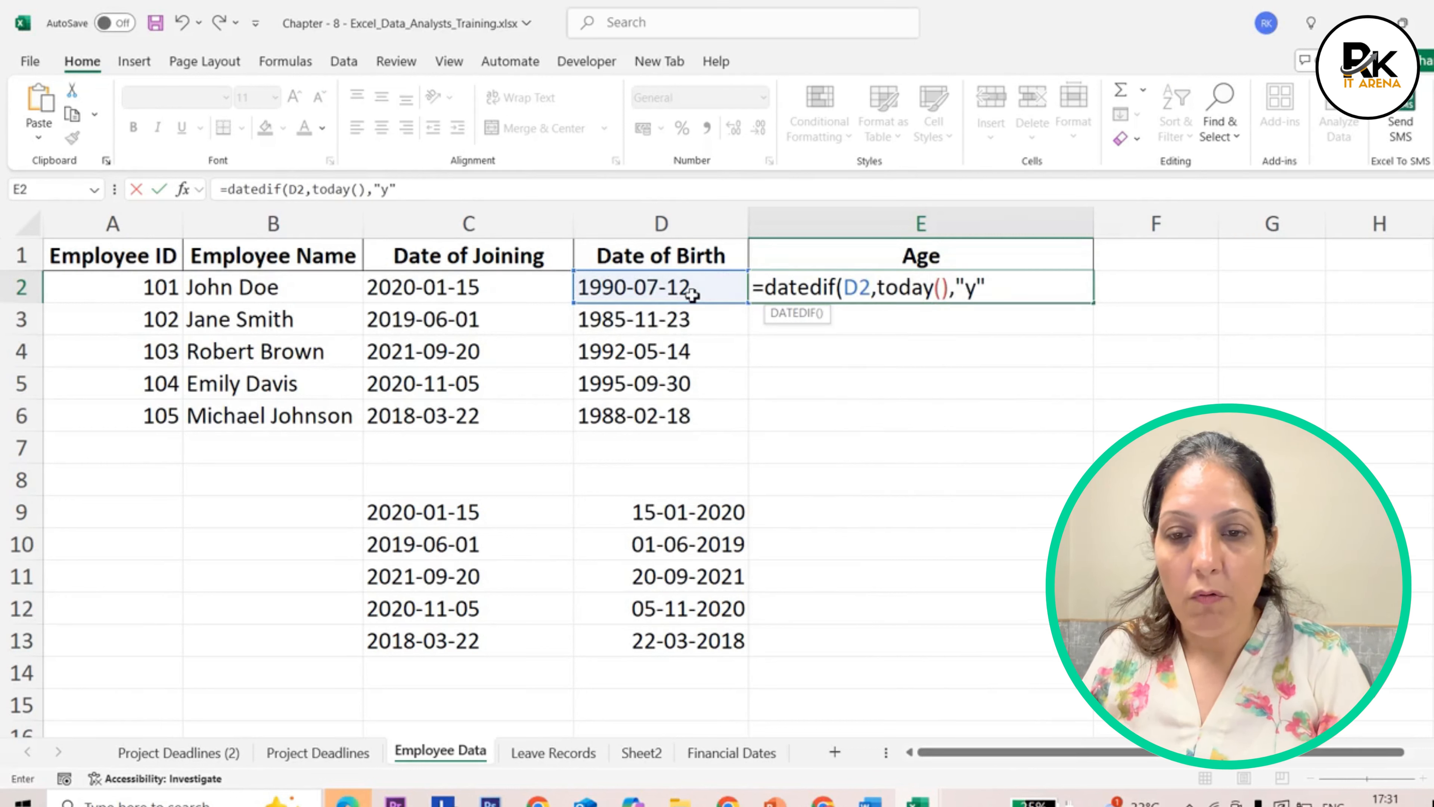
pyautogui.write(')')
pyautogui.press('Return')
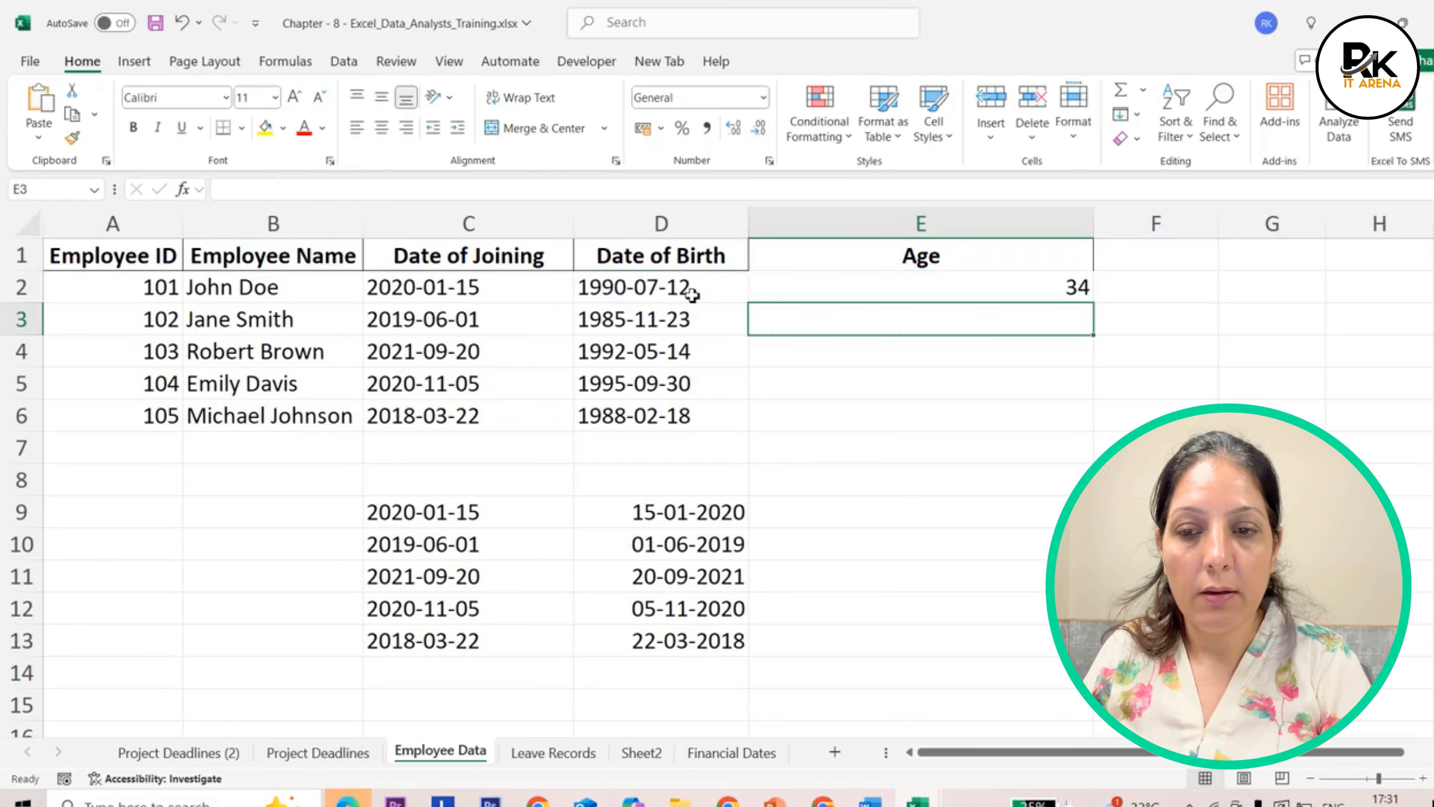
pyautogui.click(1013, 290)
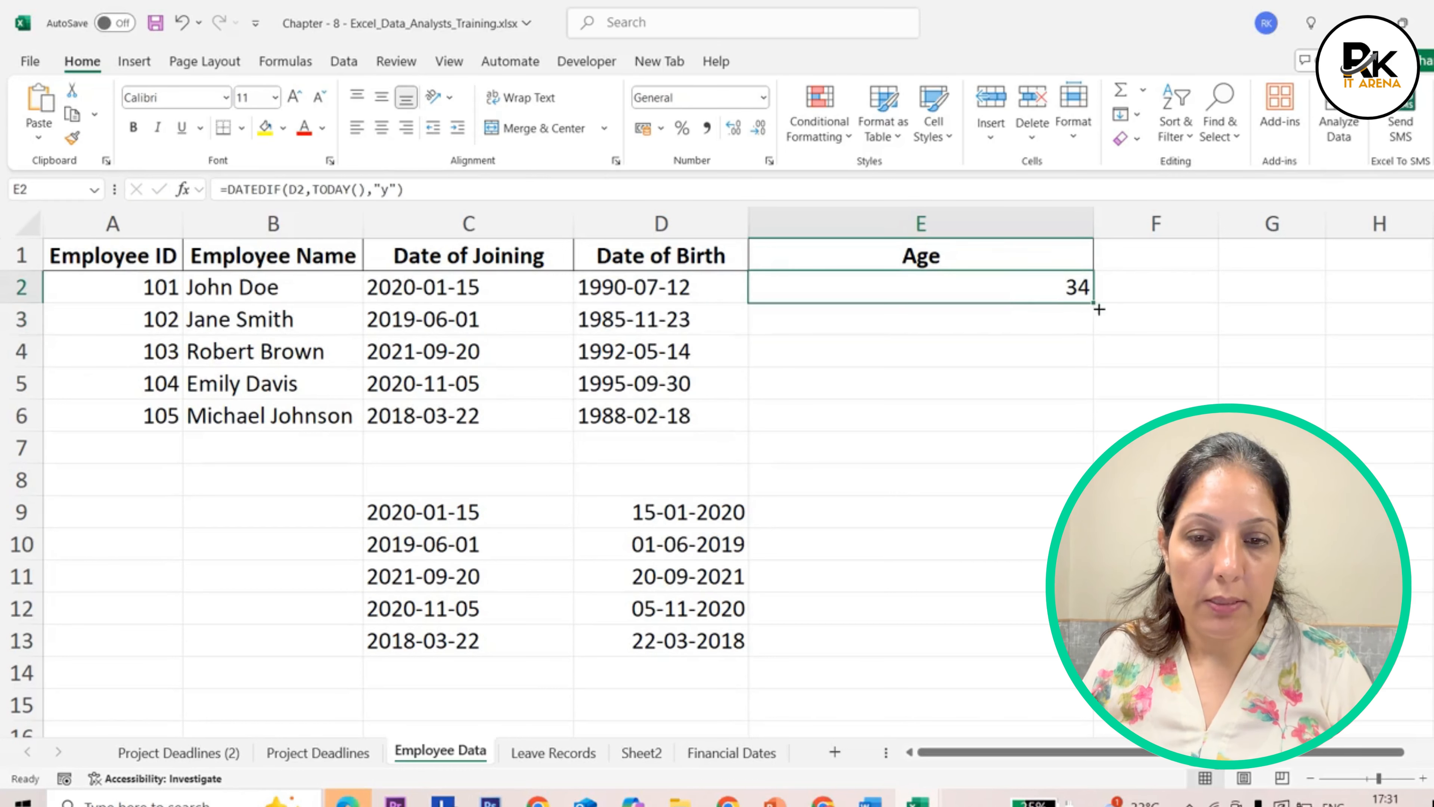
pyautogui.moveTo(1095, 305); pyautogui.dragTo(1094, 430)
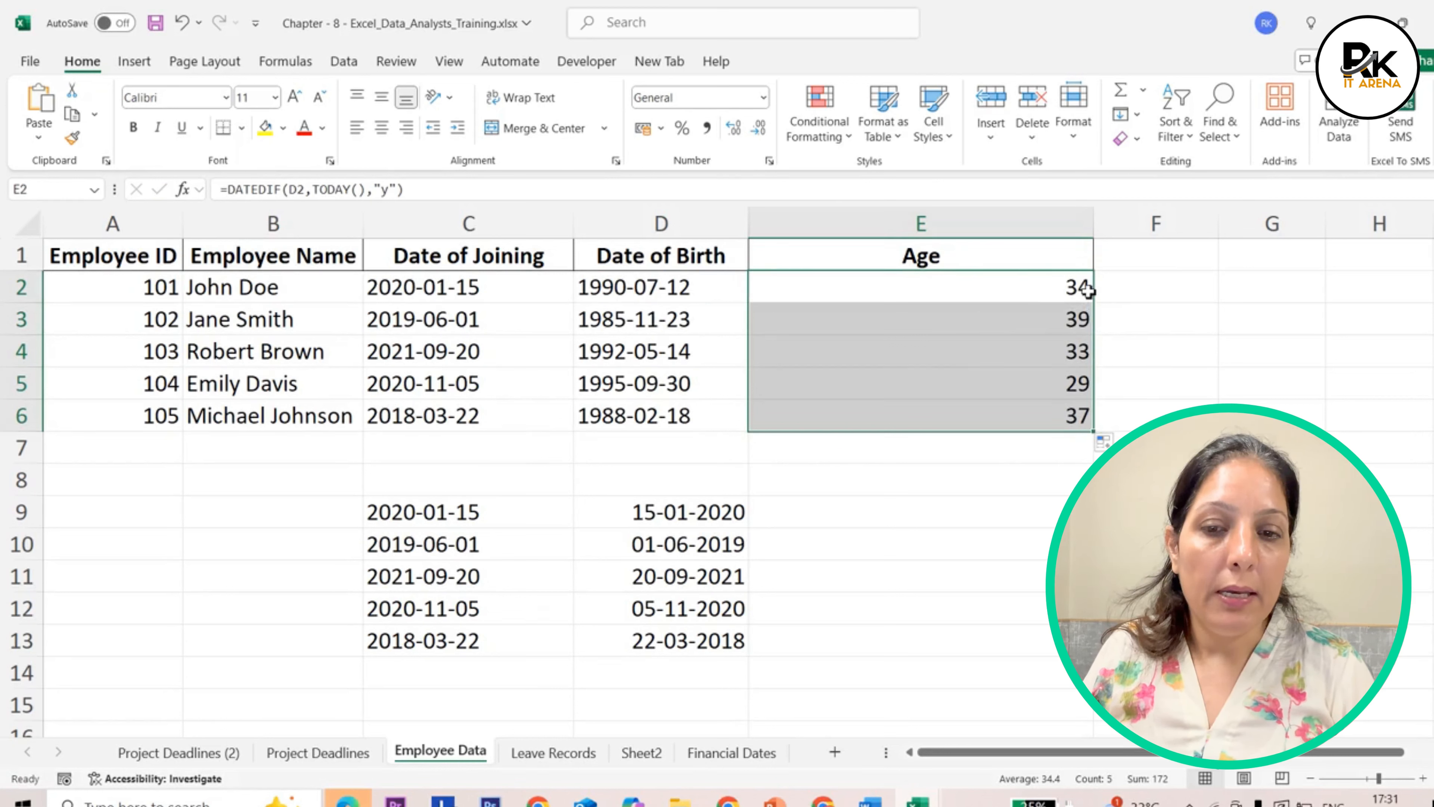
# Step: Append & " Years " to the age formula in E2 and fill it through E6
pyautogui.click(436, 192)
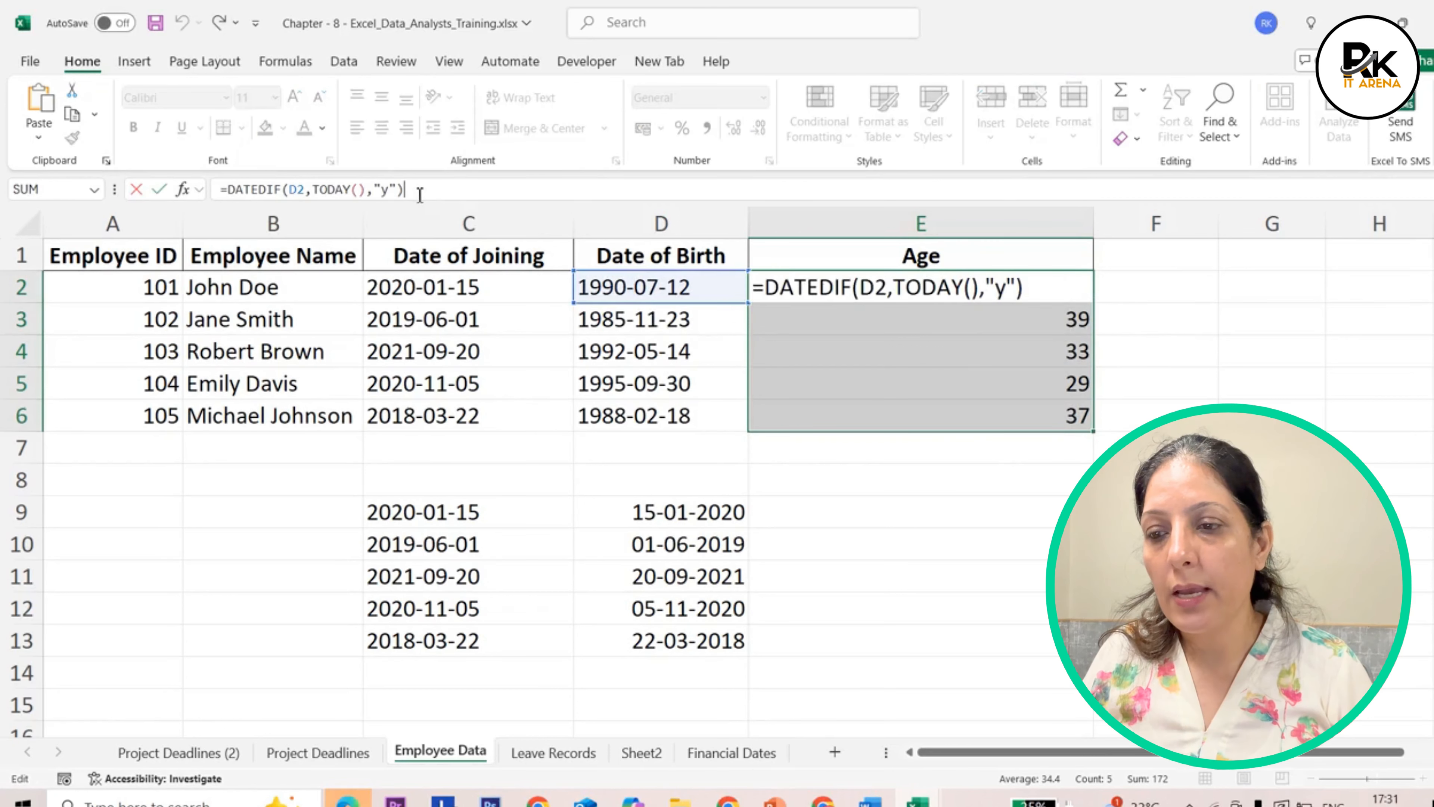
pyautogui.write('&')
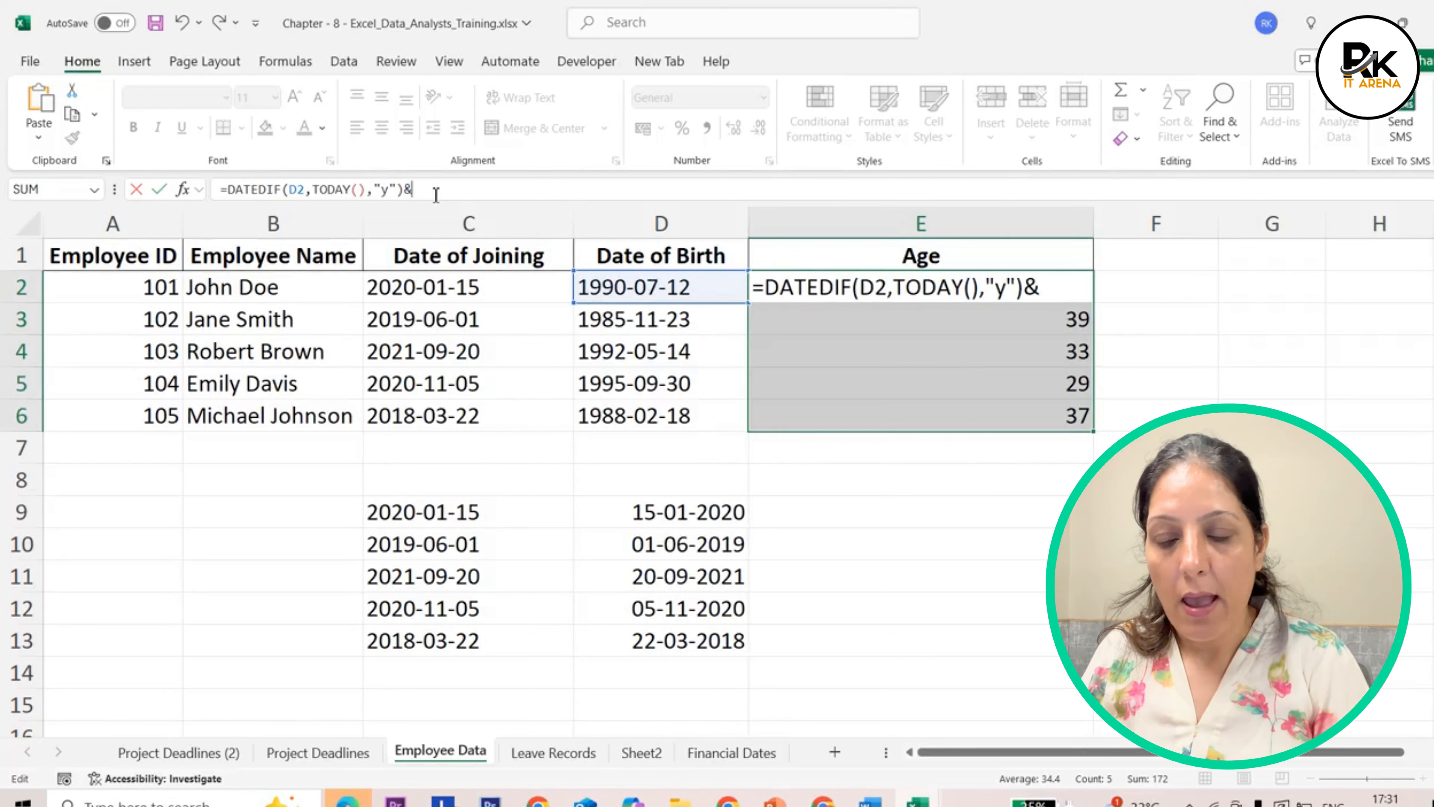
pyautogui.write(' "ye')
pyautogui.press('BackSpace')
pyautogui.press('BackSpace')
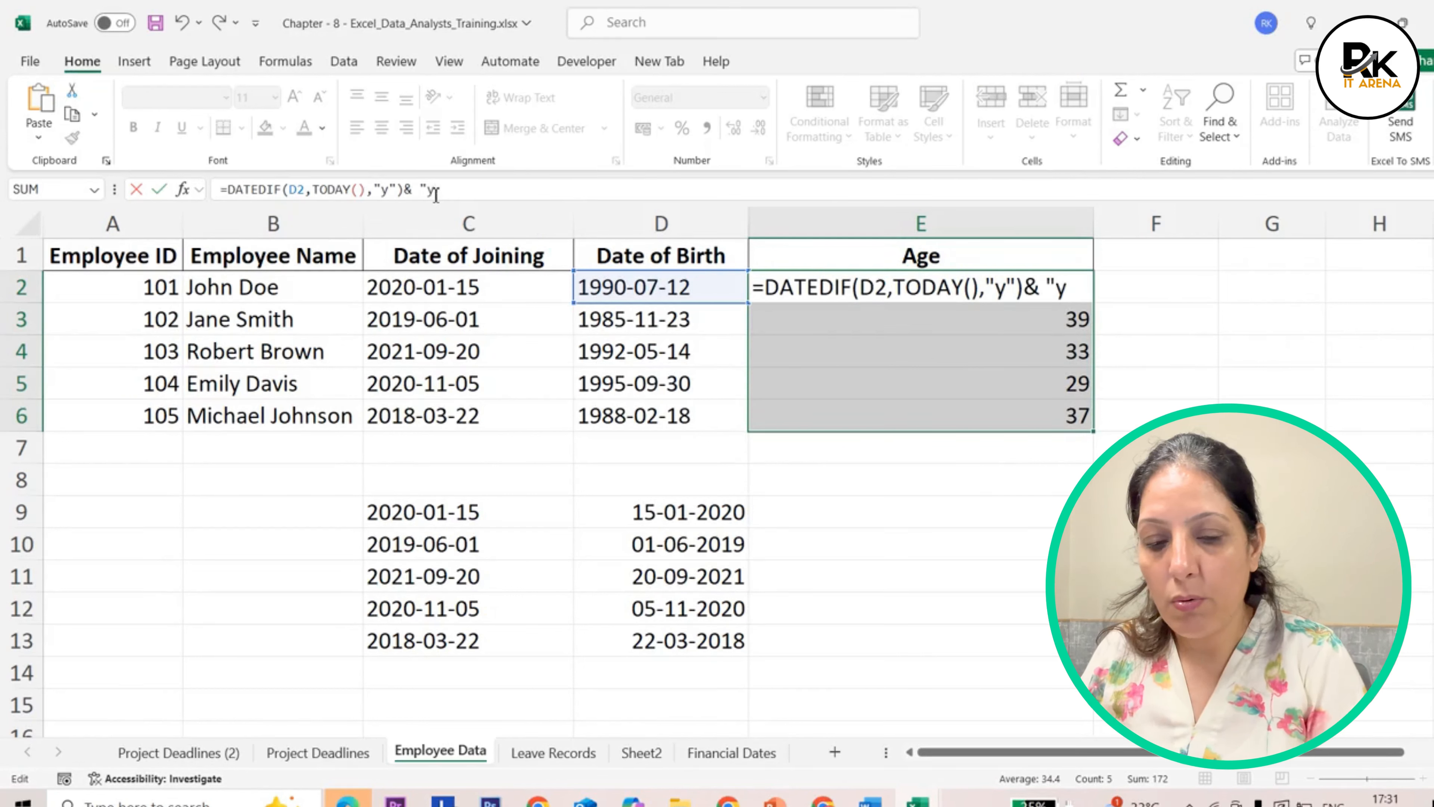
pyautogui.write('Ye')
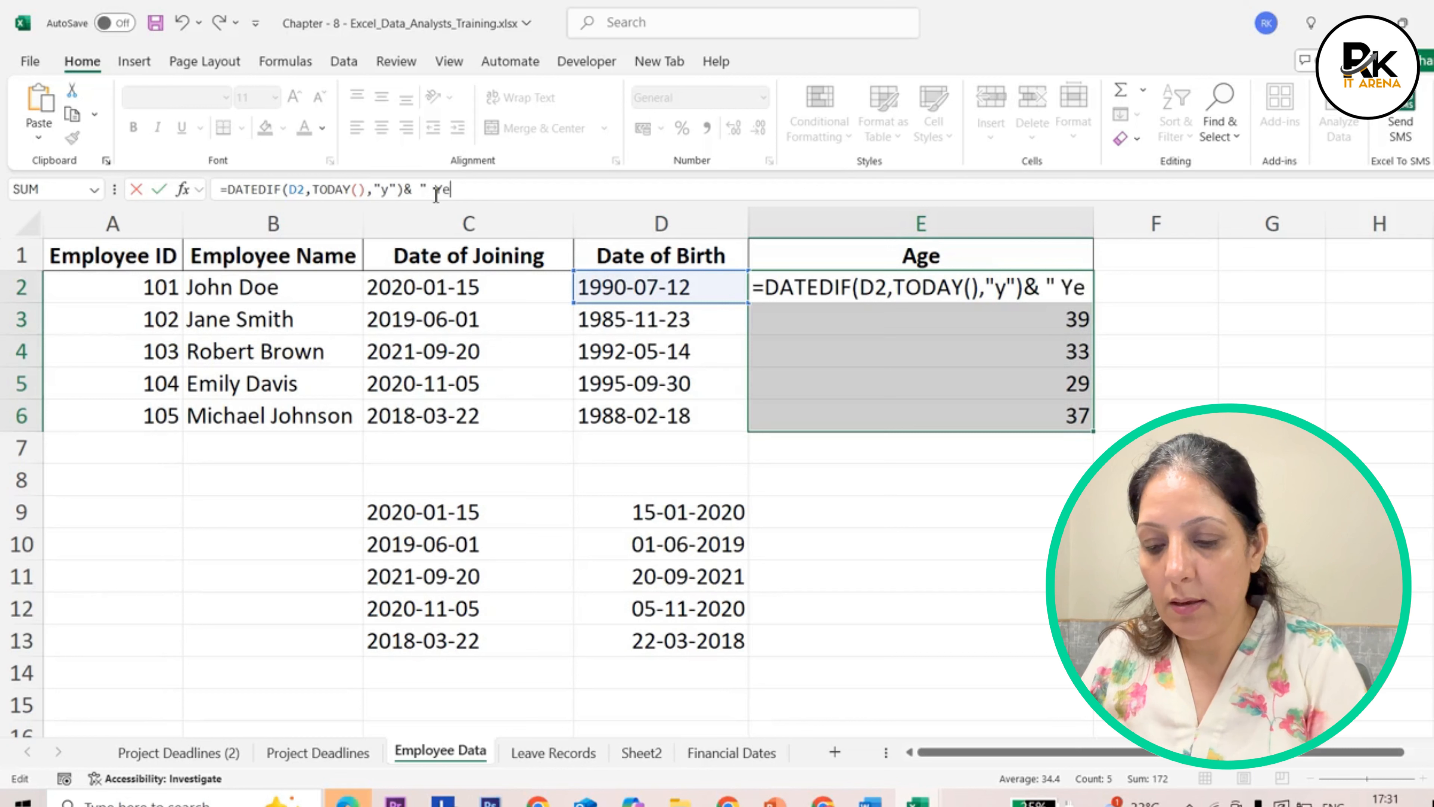
pyautogui.write('ars"')
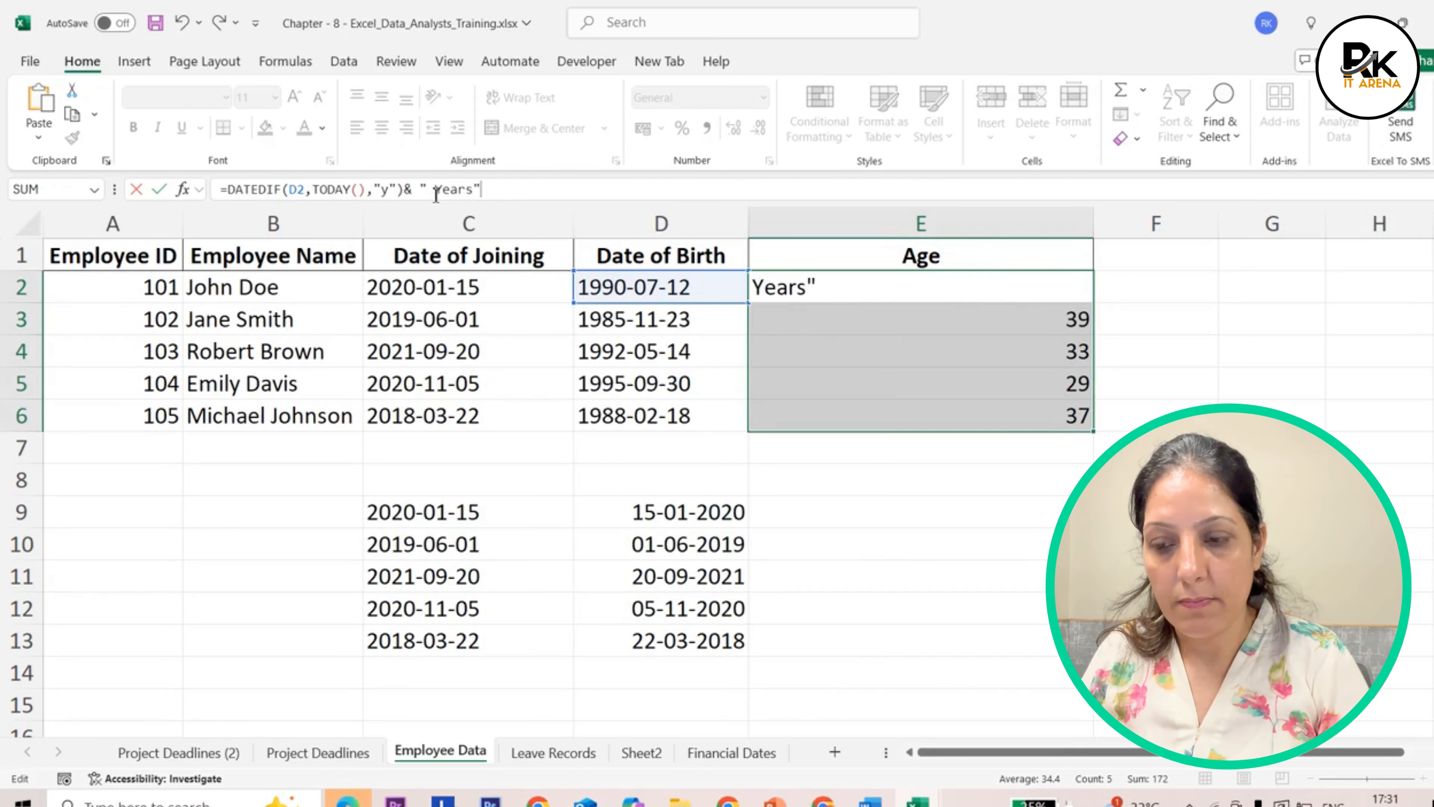
pyautogui.press('Left')
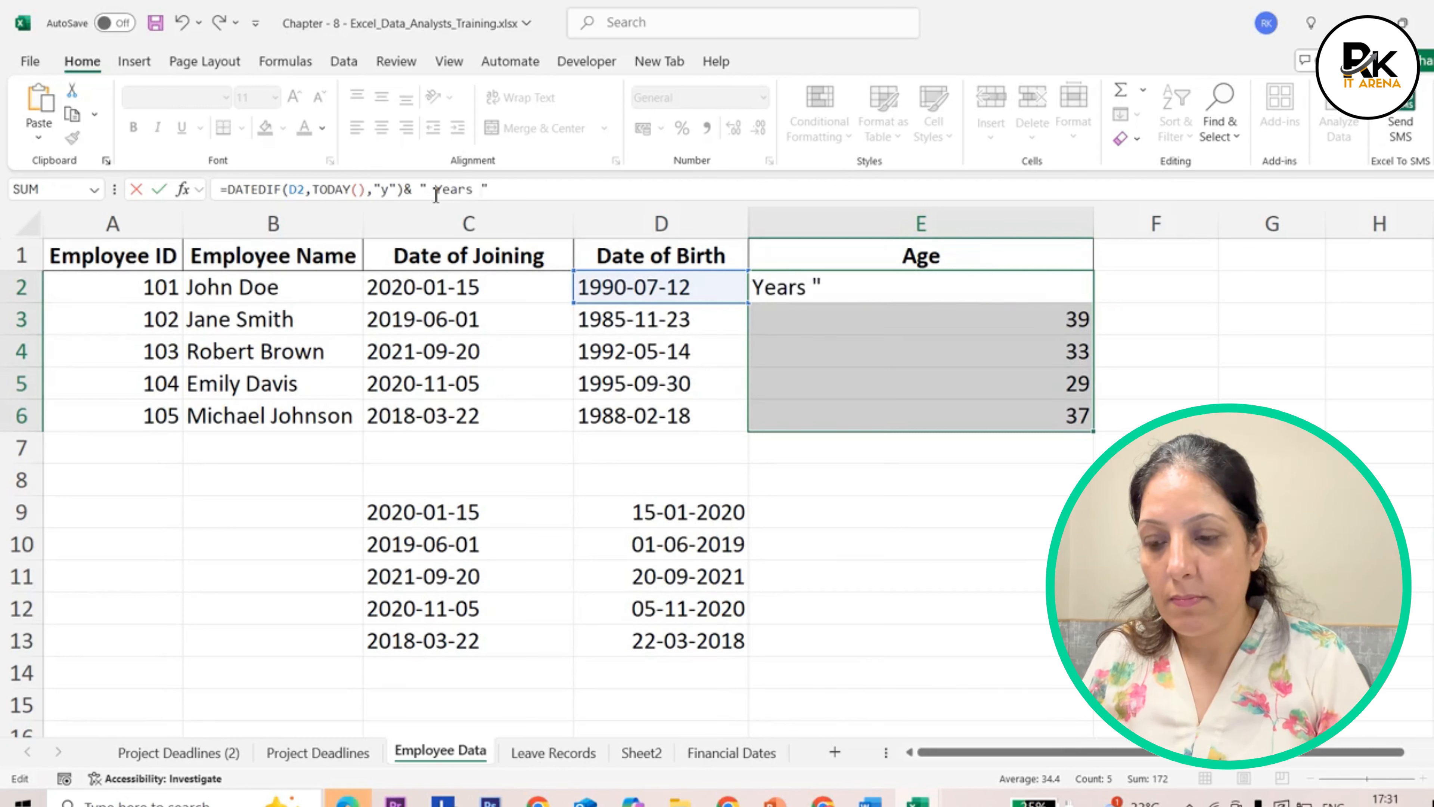
pyautogui.press('Return')
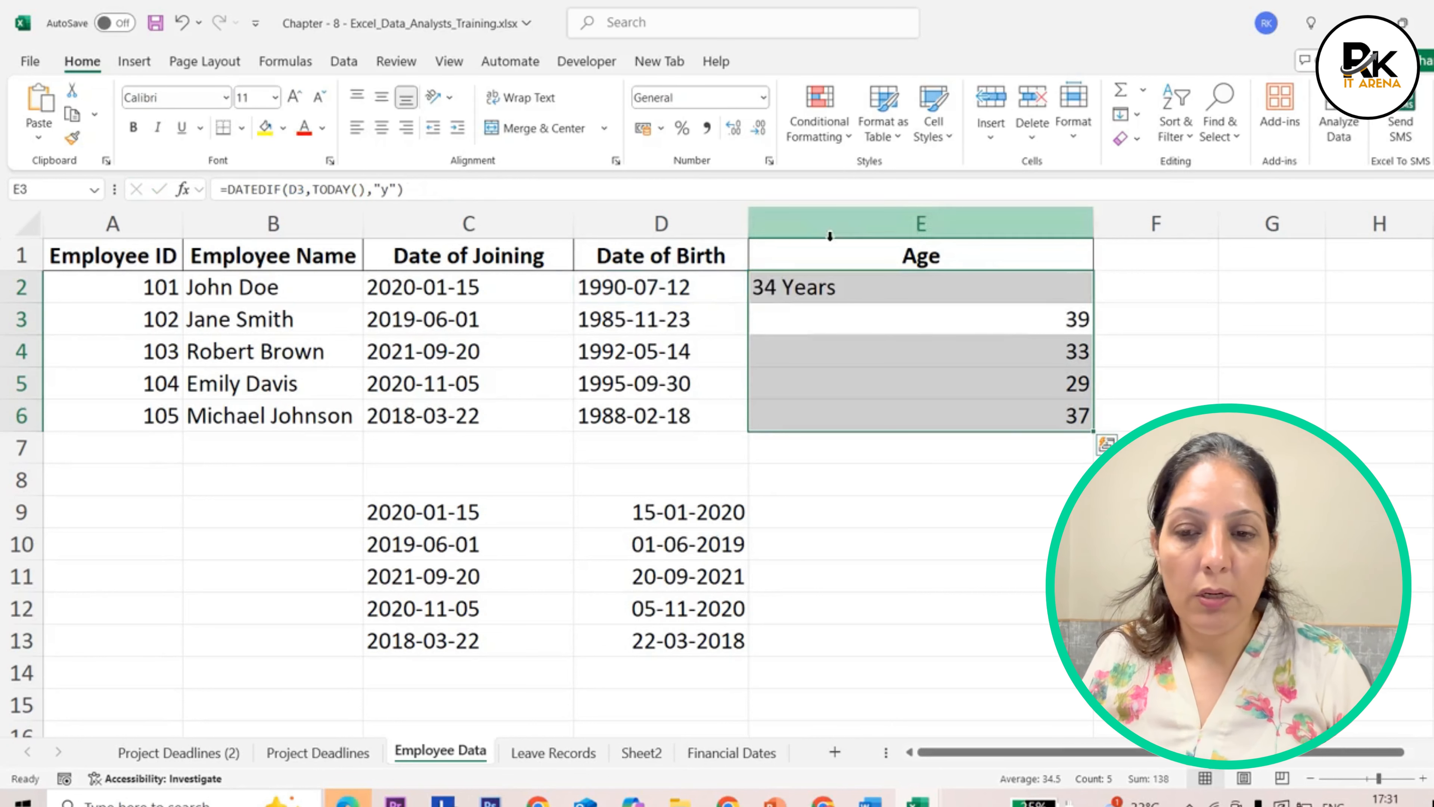
pyautogui.click(884, 291)
pyautogui.doubleClick(1095, 303)
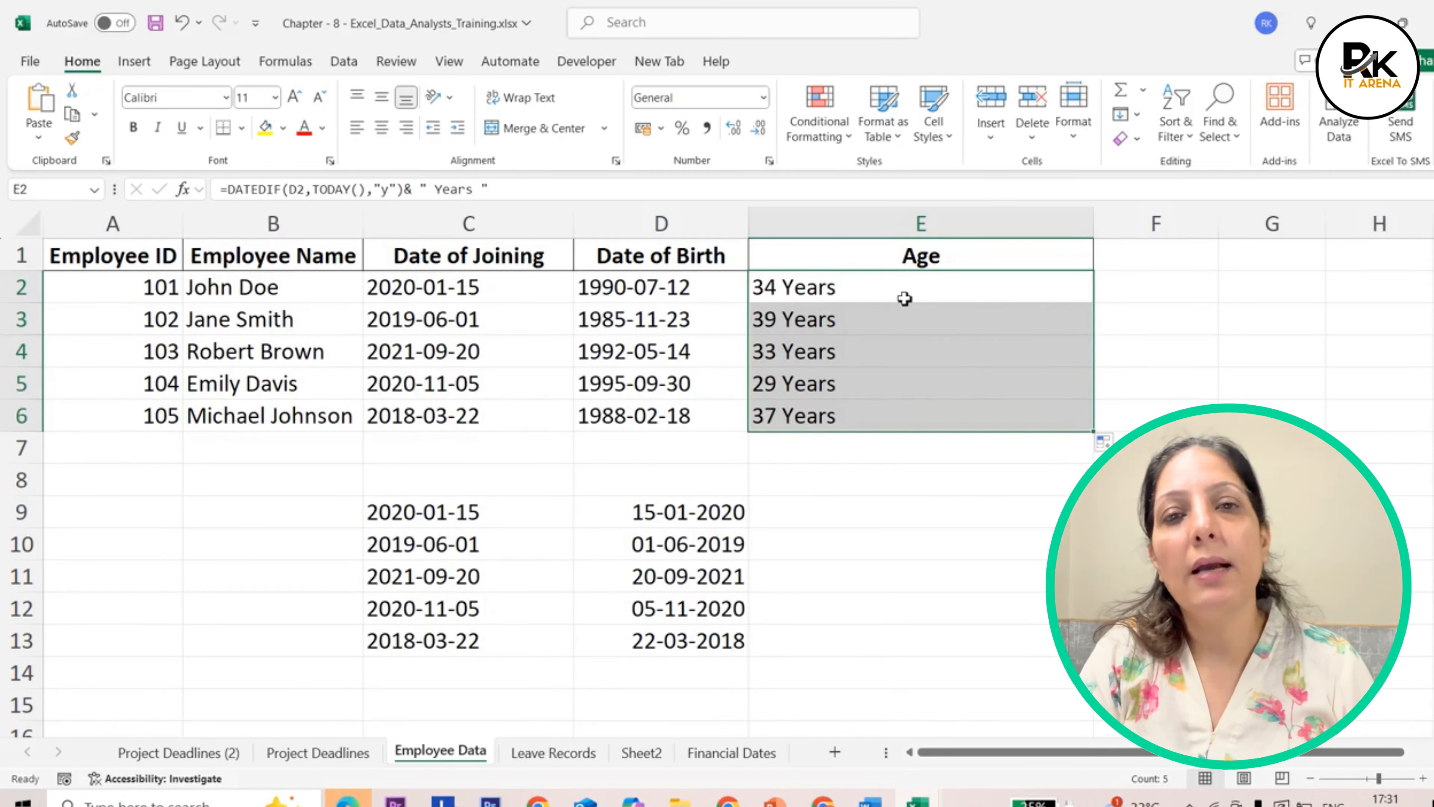
# Step: Extend the E2 formula with a copied part, & DATEDIF(D2,TODAY(),"m")& " Mobths ", for the age in months
pyautogui.click(495, 190)
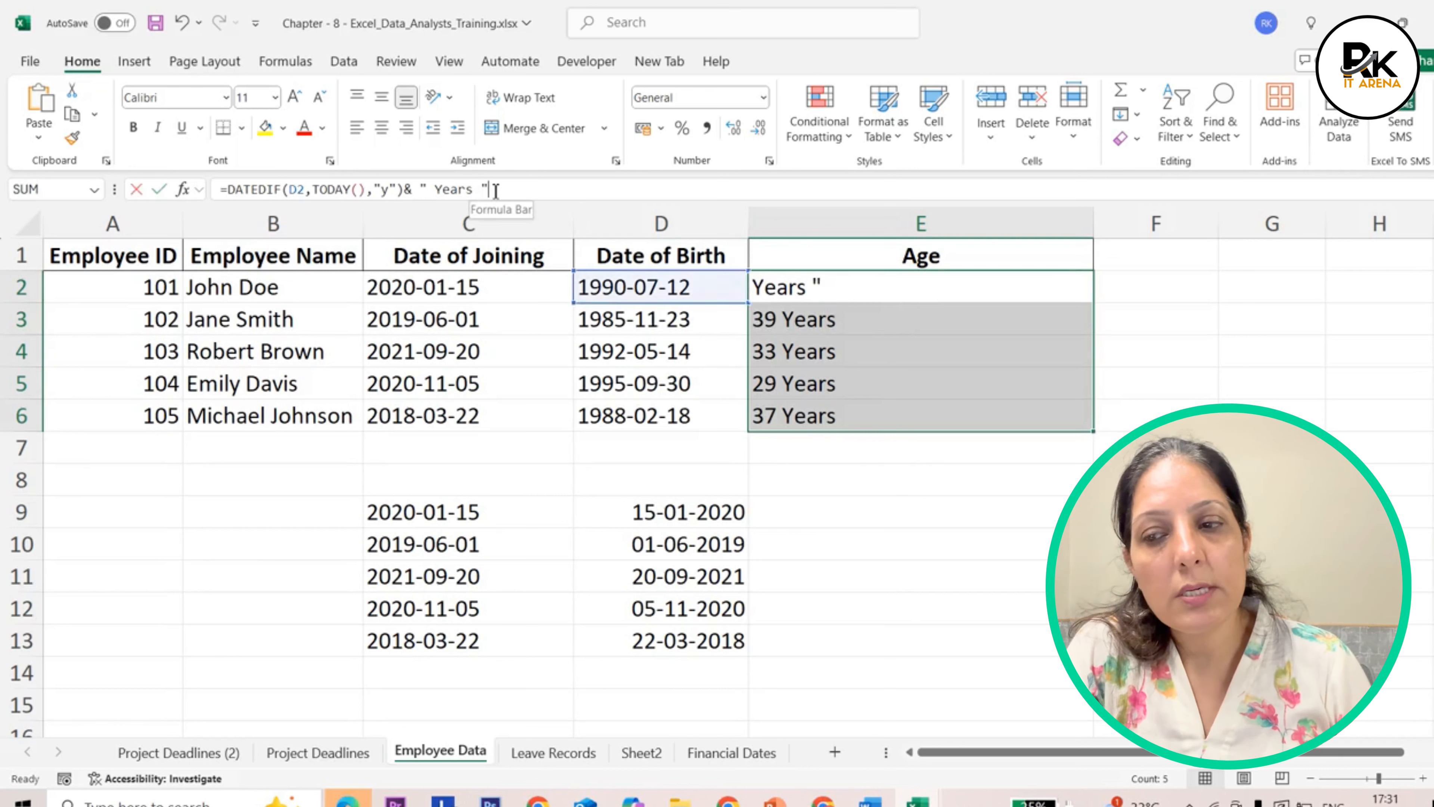
pyautogui.moveTo(496, 191); pyautogui.dragTo(231, 189)
pyautogui.hotkey('ctrl', 'c')
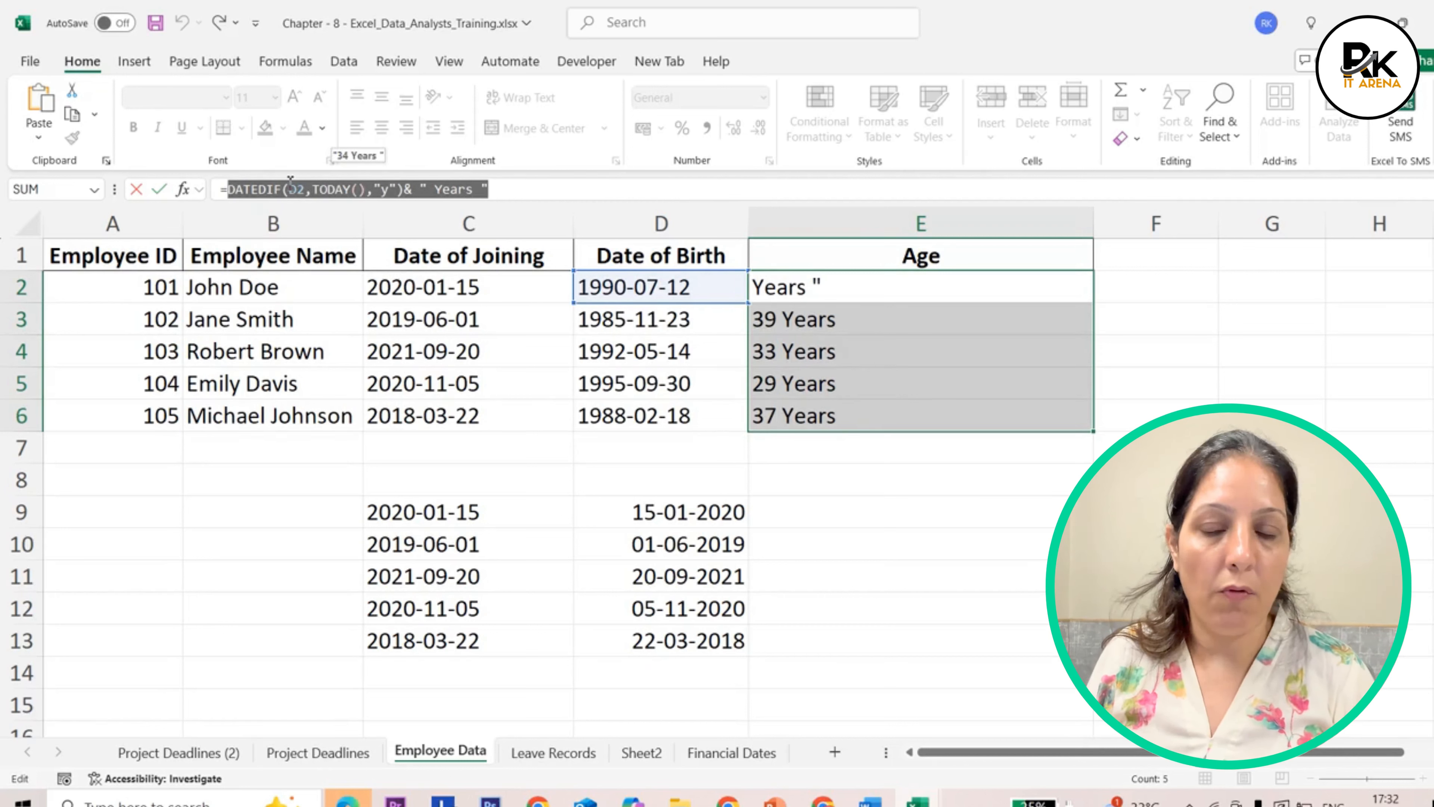
pyautogui.click(533, 188)
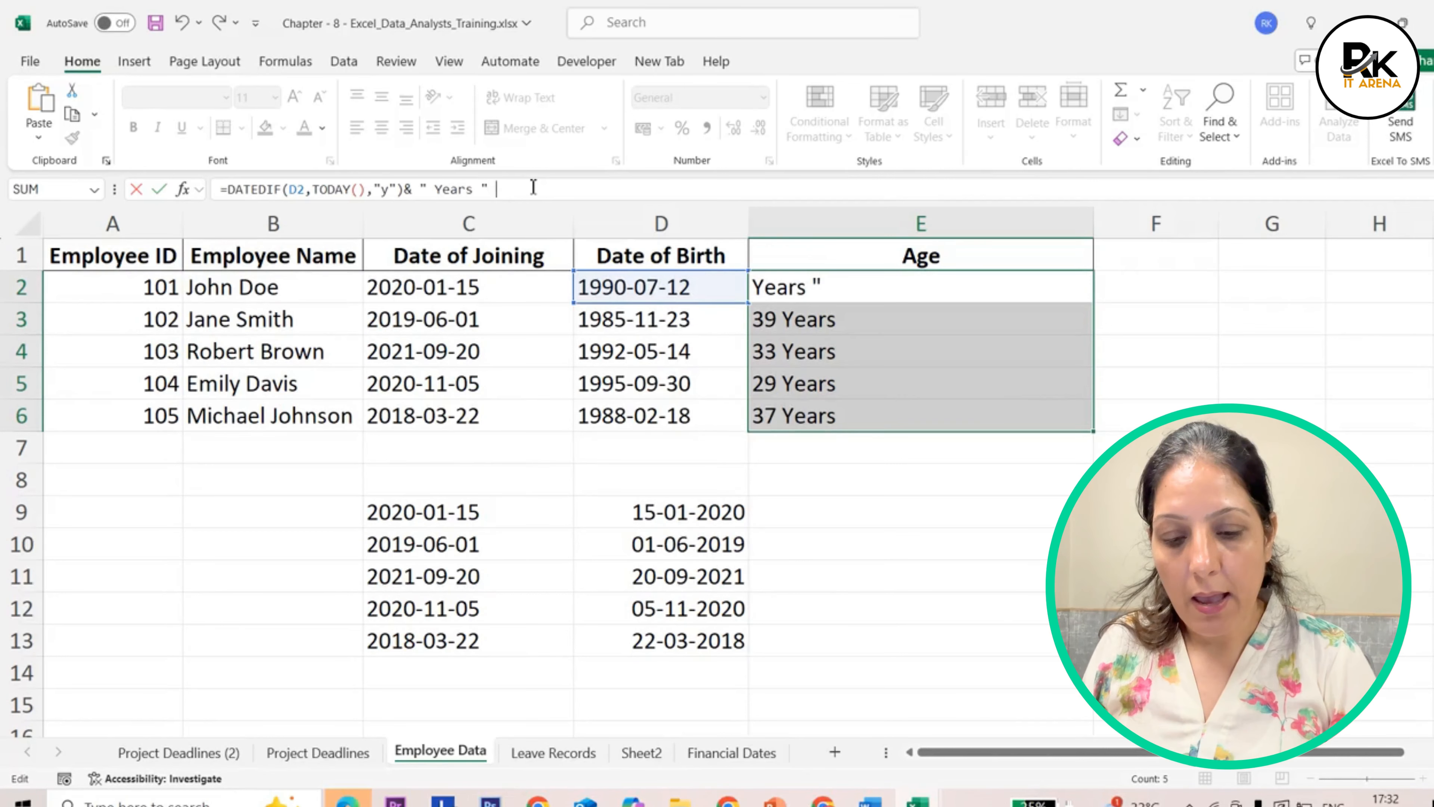
pyautogui.write('&')
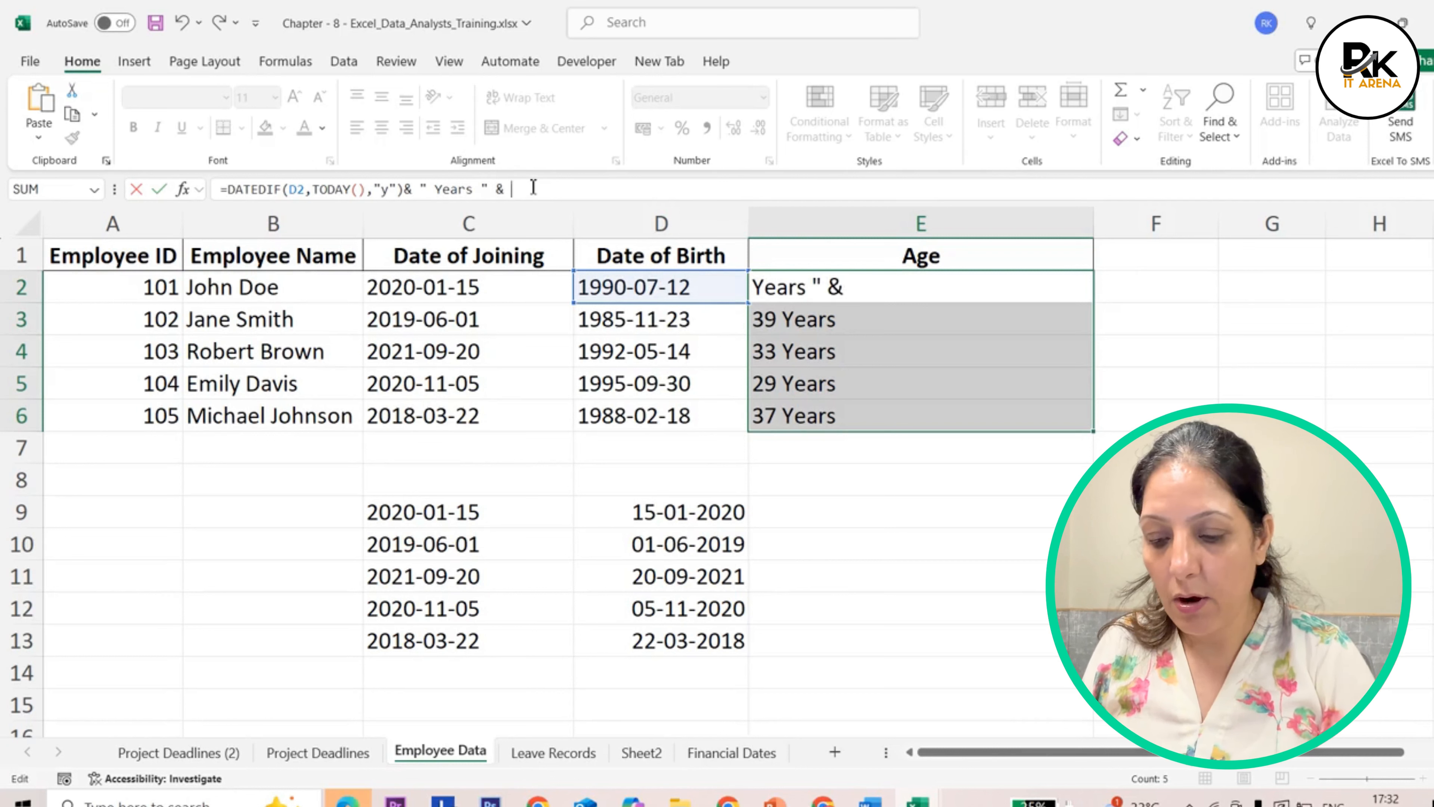
pyautogui.hotkey('ctrl', 'v')
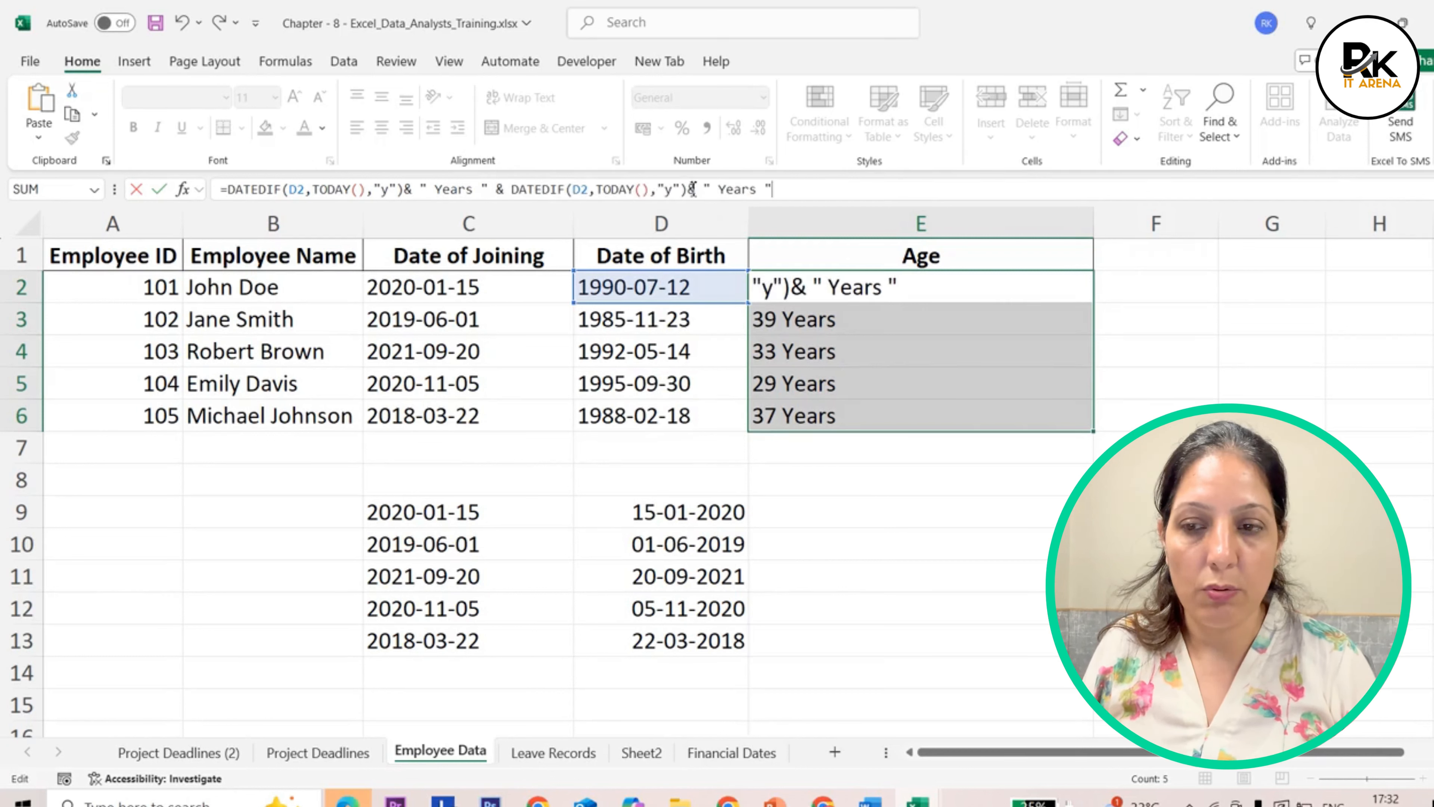
pyautogui.doubleClick(673, 191)
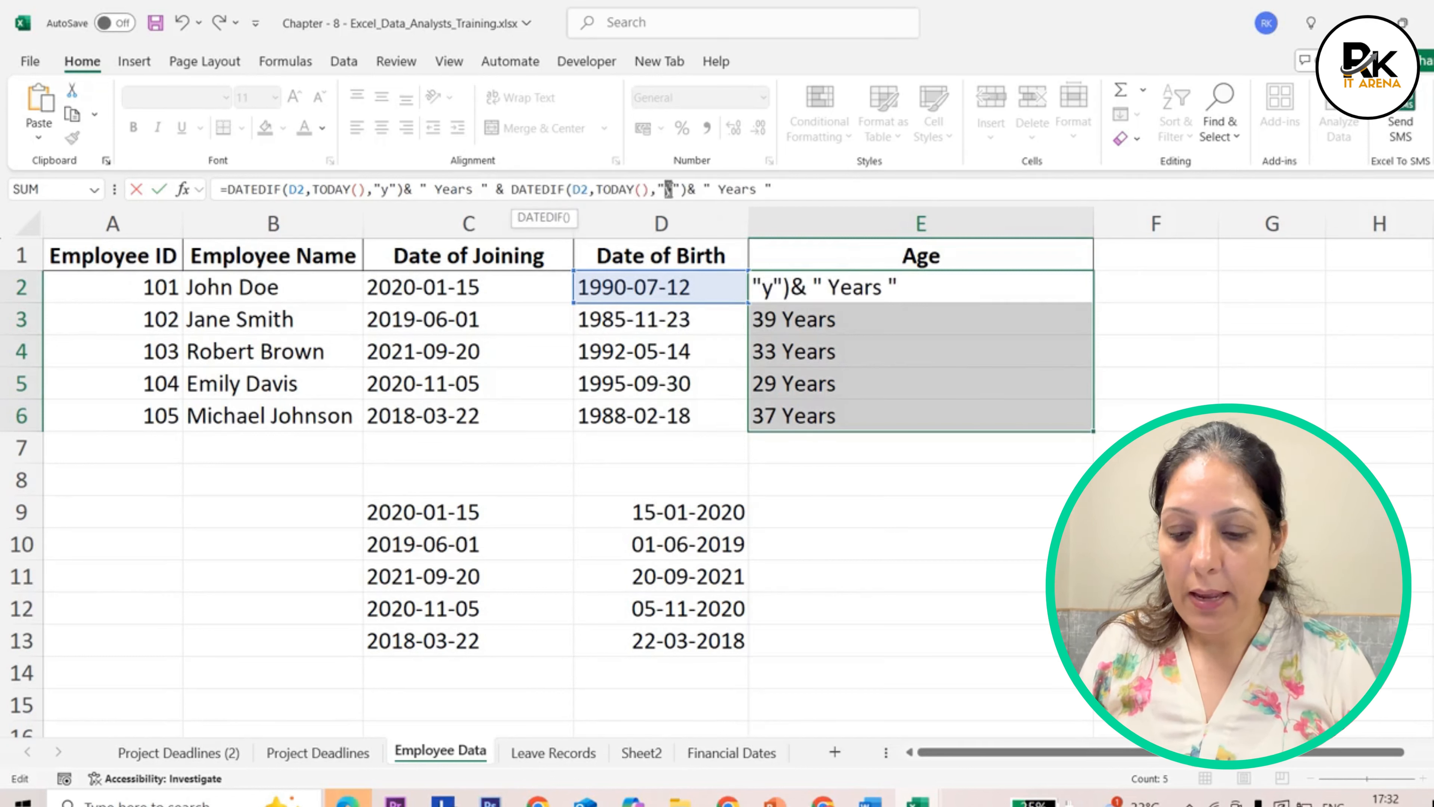
pyautogui.write('m')
pyautogui.doubleClick(729, 190)
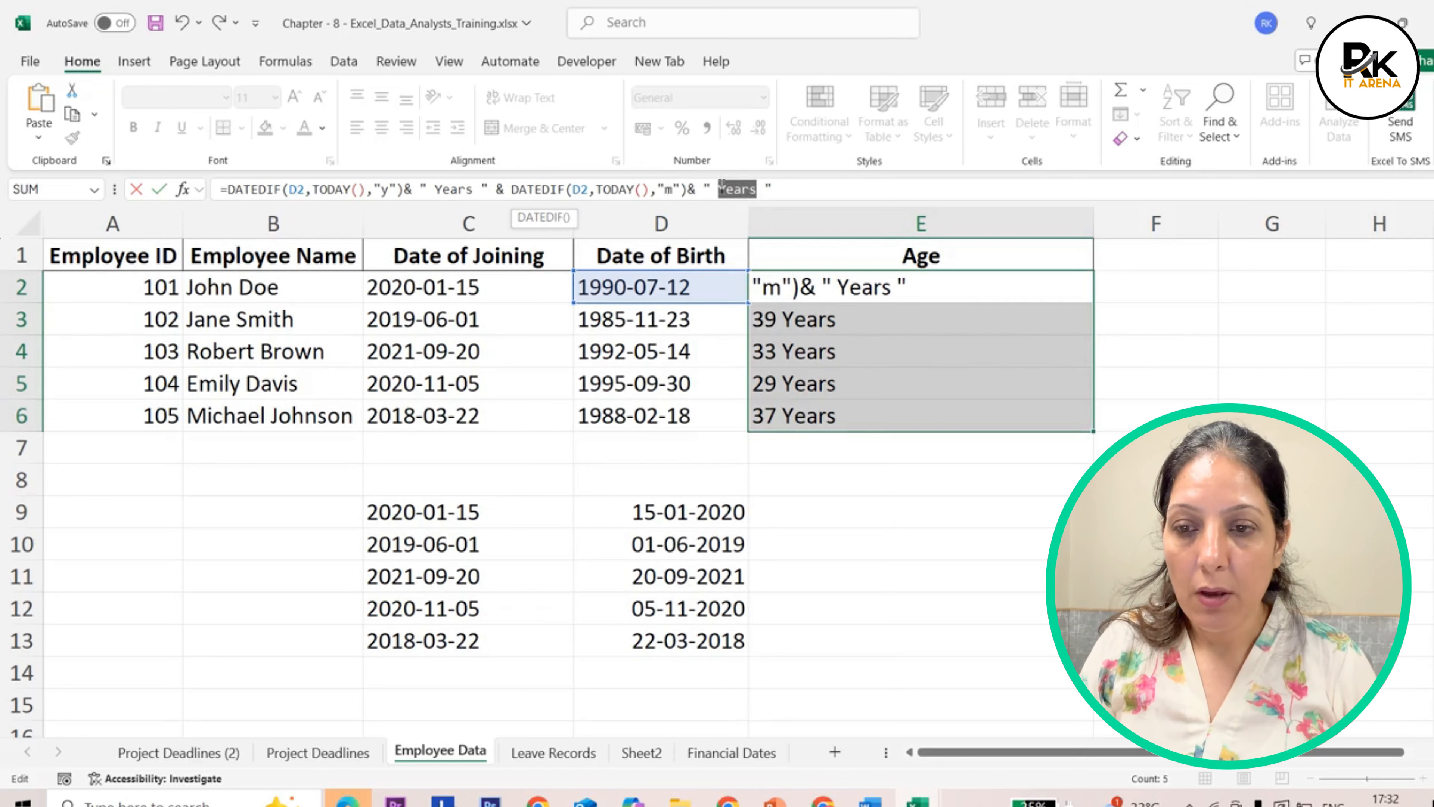
pyautogui.write('Monbths')
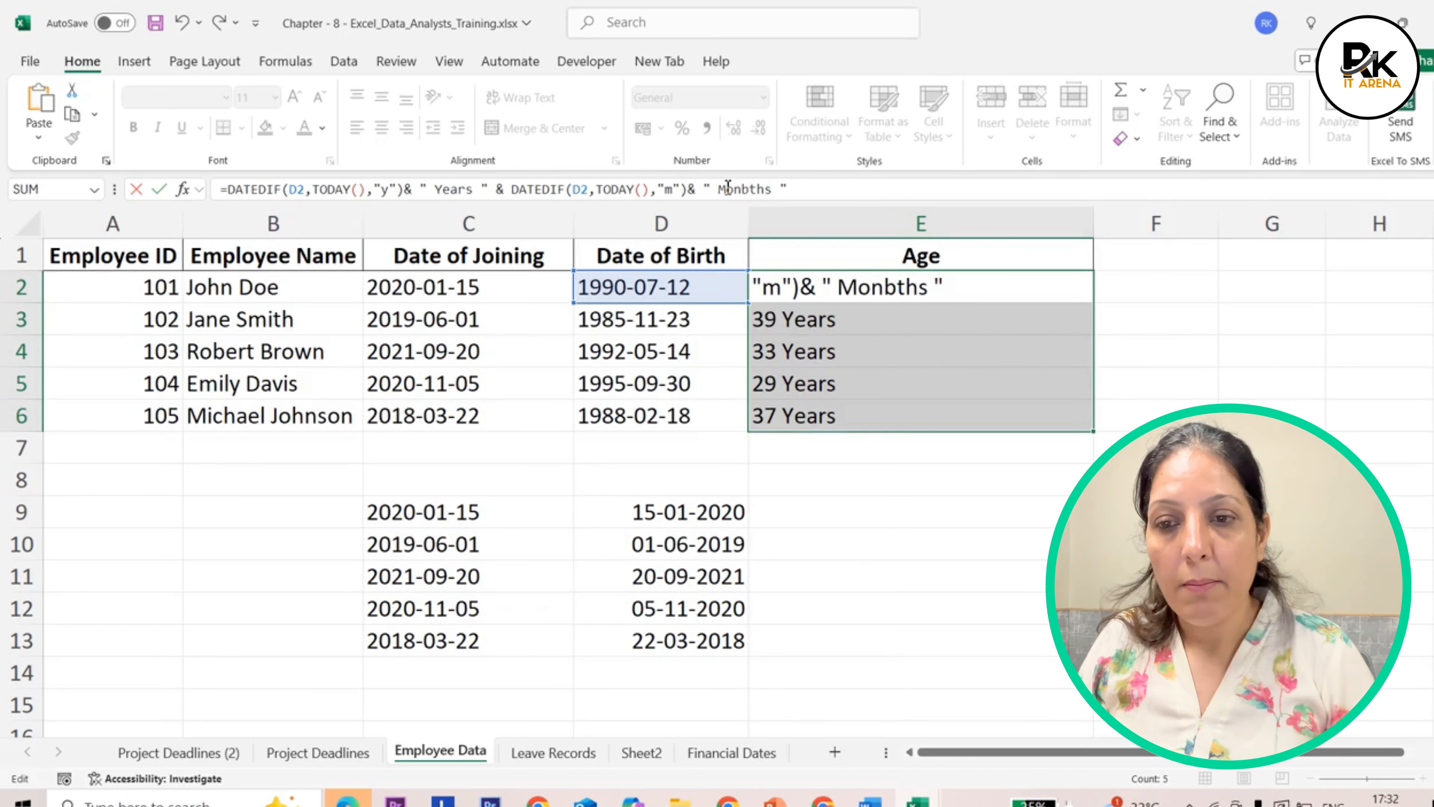
pyautogui.click(742, 189)
pyautogui.press('BackSpace')
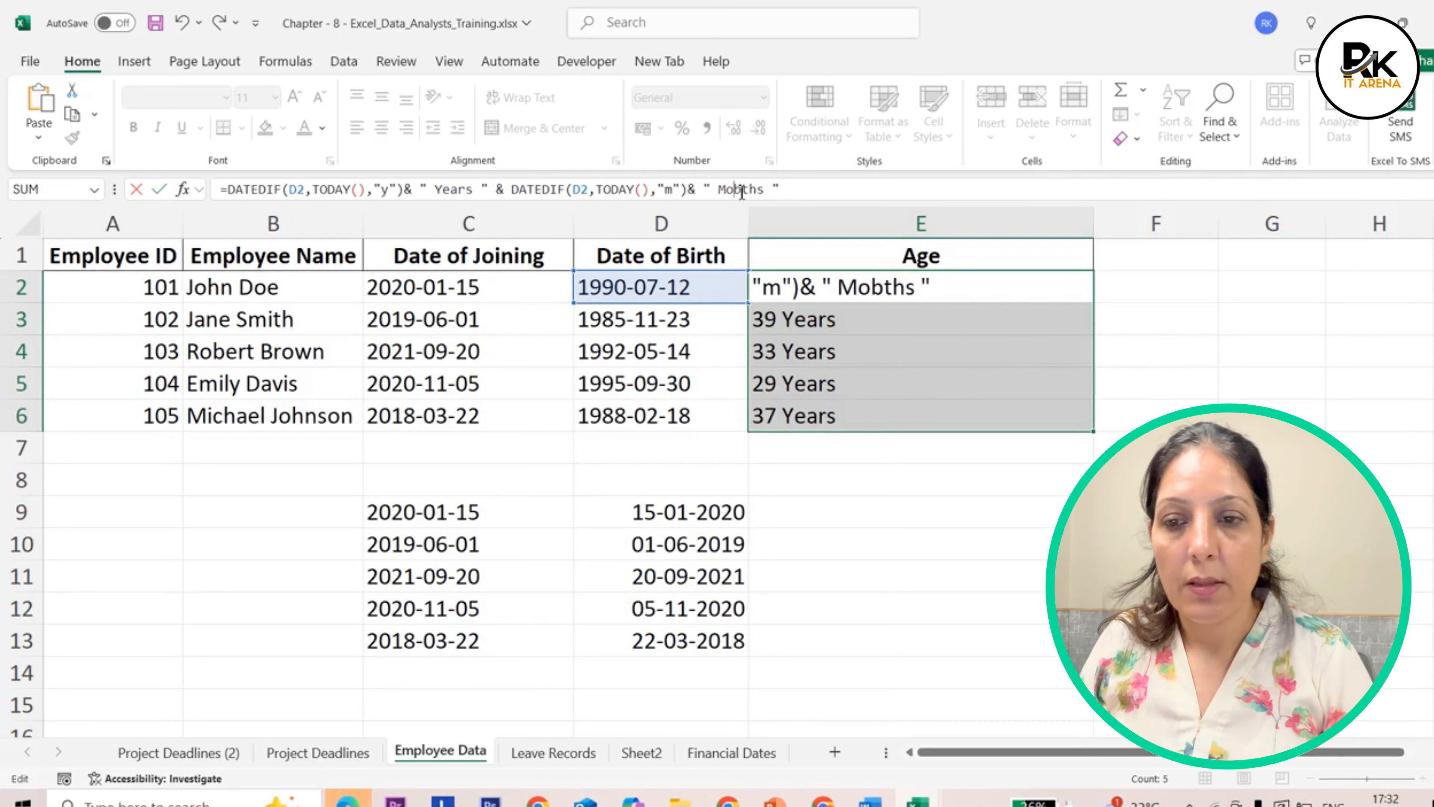
# Step: Add & DATEDIF(D2,TODAY(),"d")& " Days " to the end of the E2 formula and fill it through E6
pyautogui.write('&')
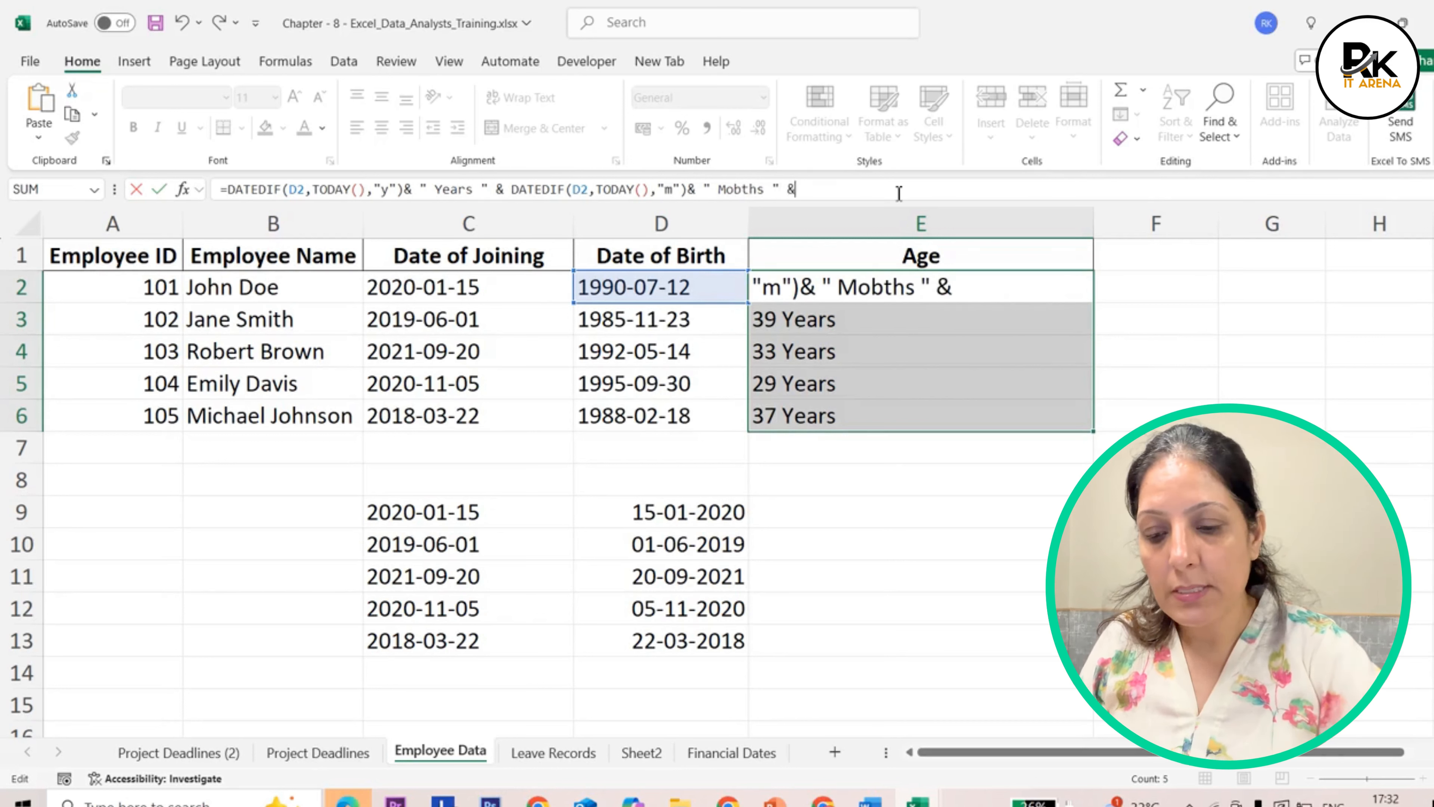
pyautogui.hotkey('ctrl', 'v')
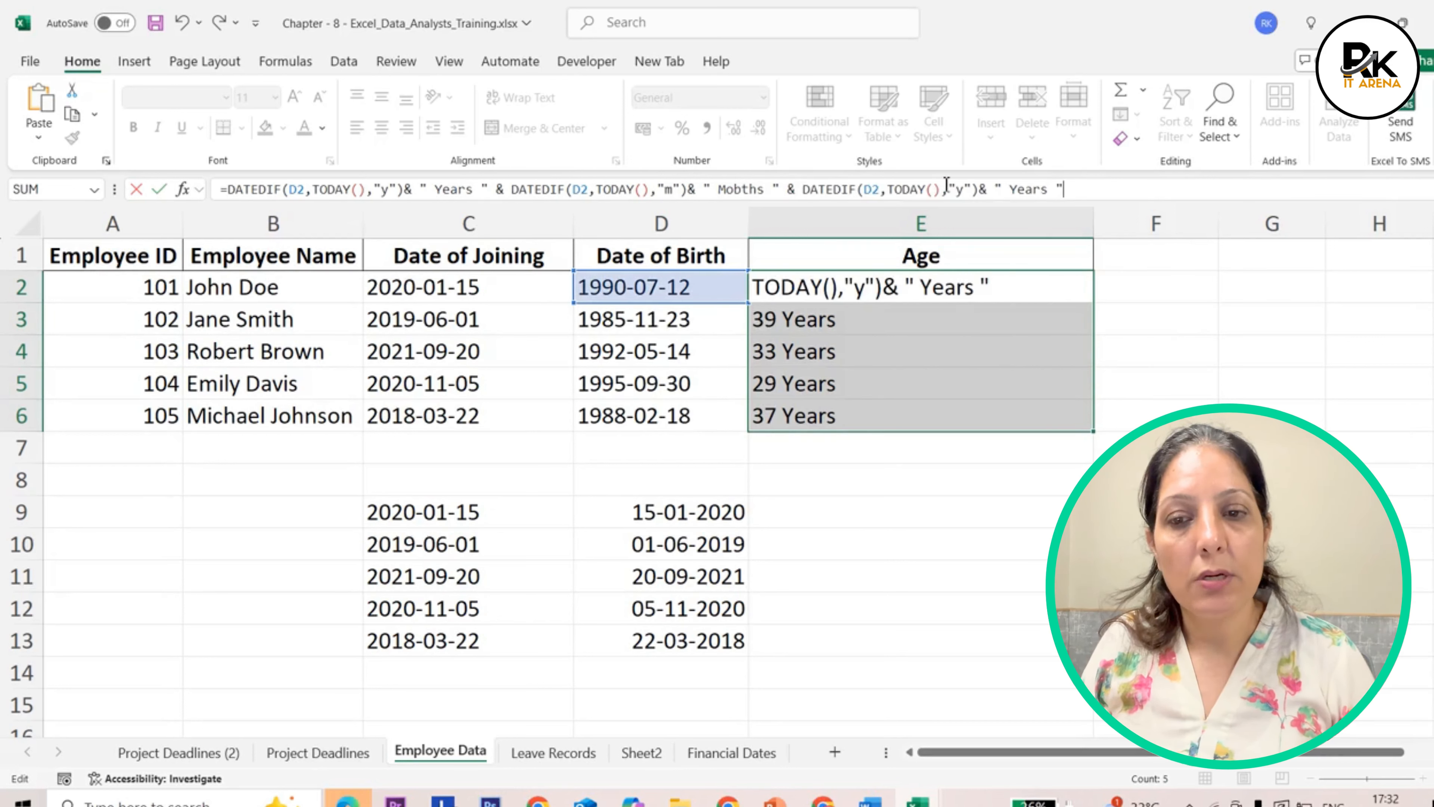
pyautogui.click(964, 191)
pyautogui.press('BackSpace')
pyautogui.write('d')
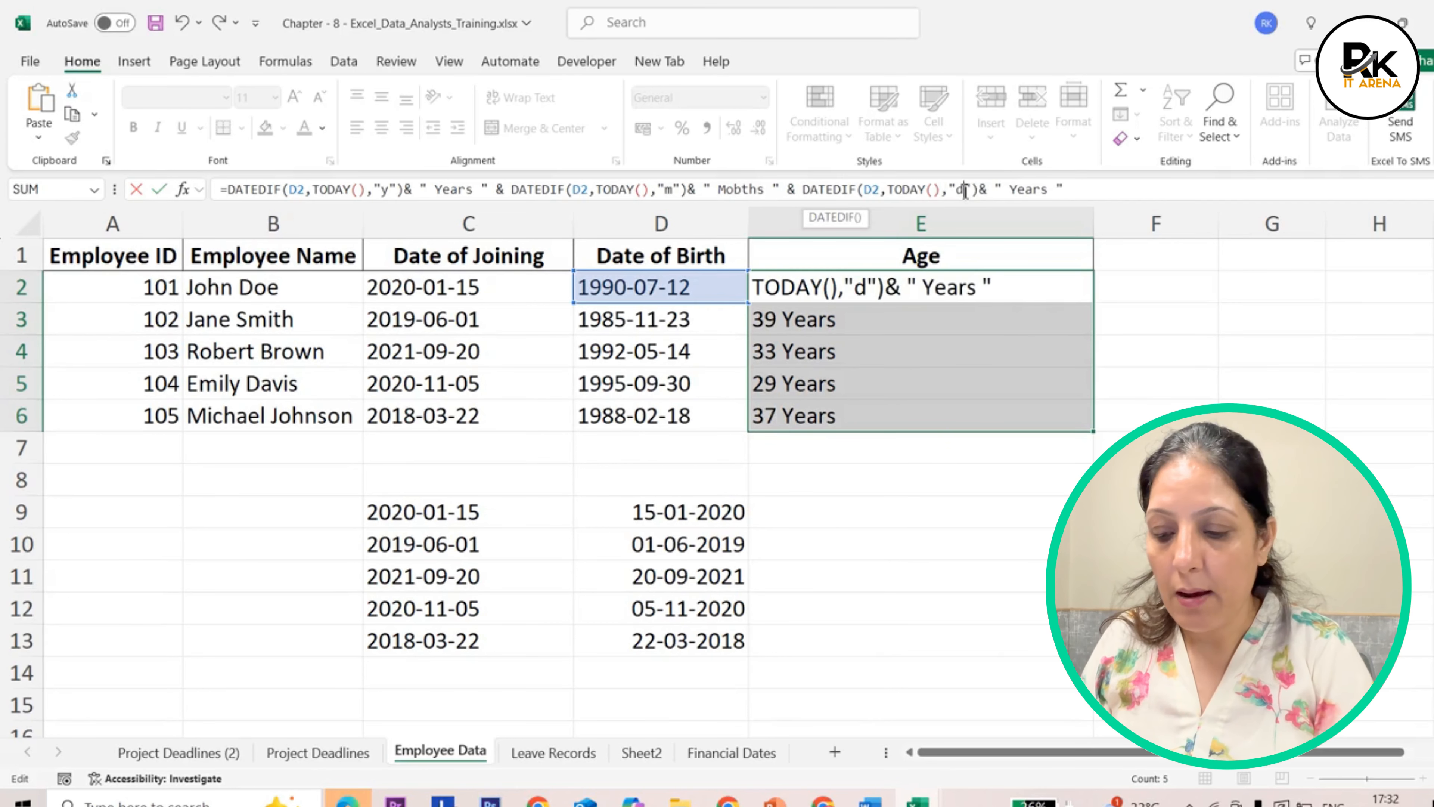
pyautogui.click(1050, 191)
pyautogui.press('BackSpace')
pyautogui.press('BackSpace')
pyautogui.press('BackSpace')
pyautogui.press('BackSpace')
pyautogui.press('BackSpace')
pyautogui.write('Days')
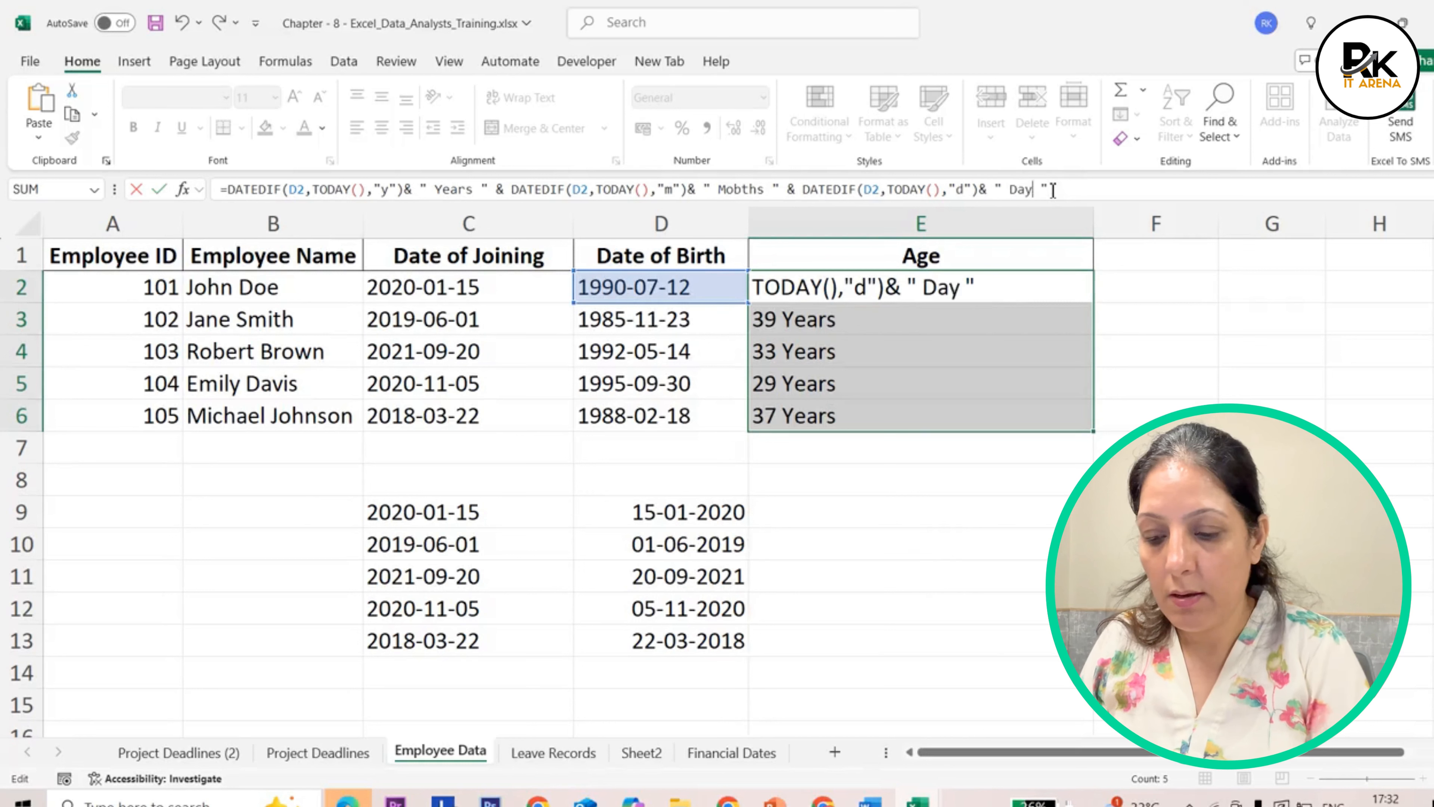
pyautogui.press('Return')
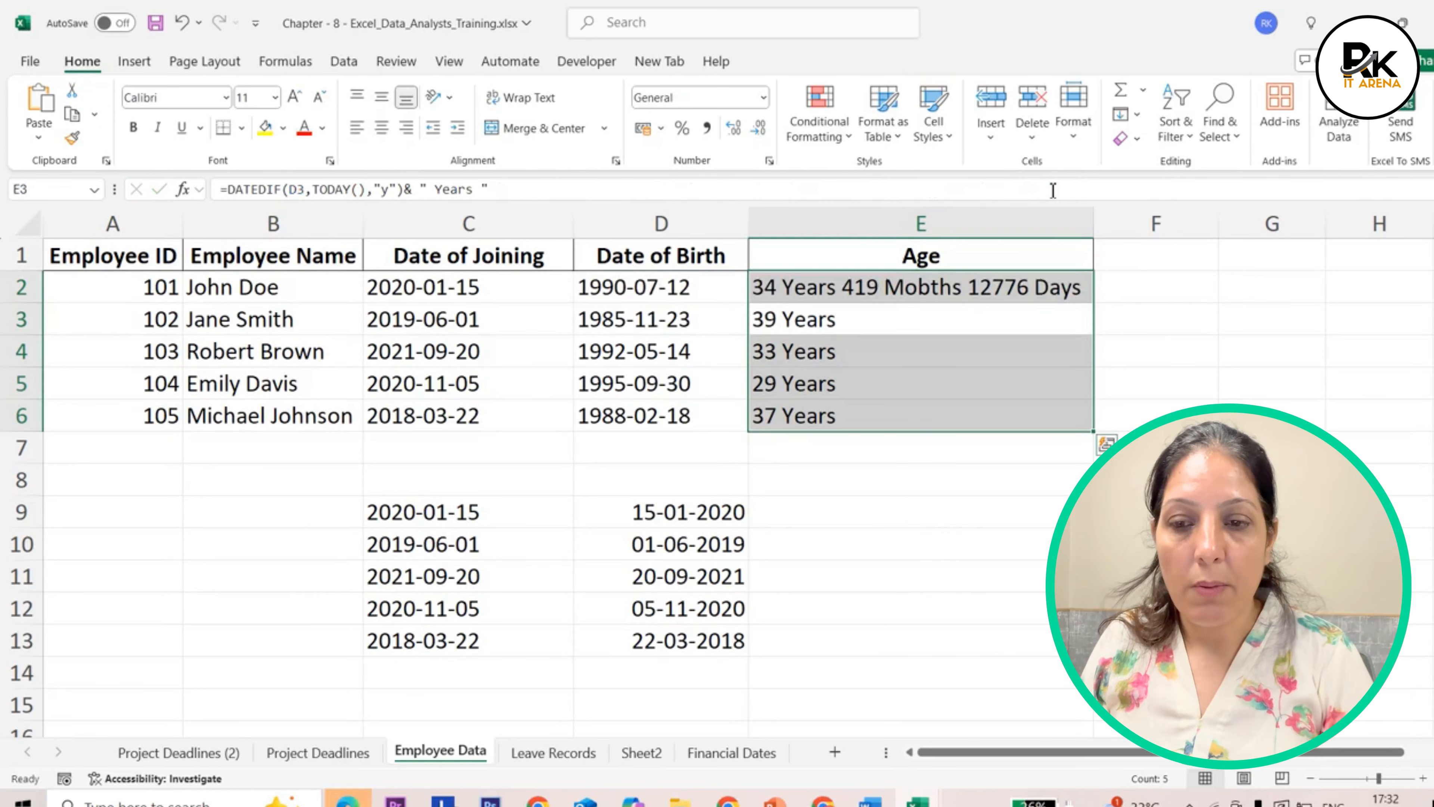
pyautogui.click(1089, 287)
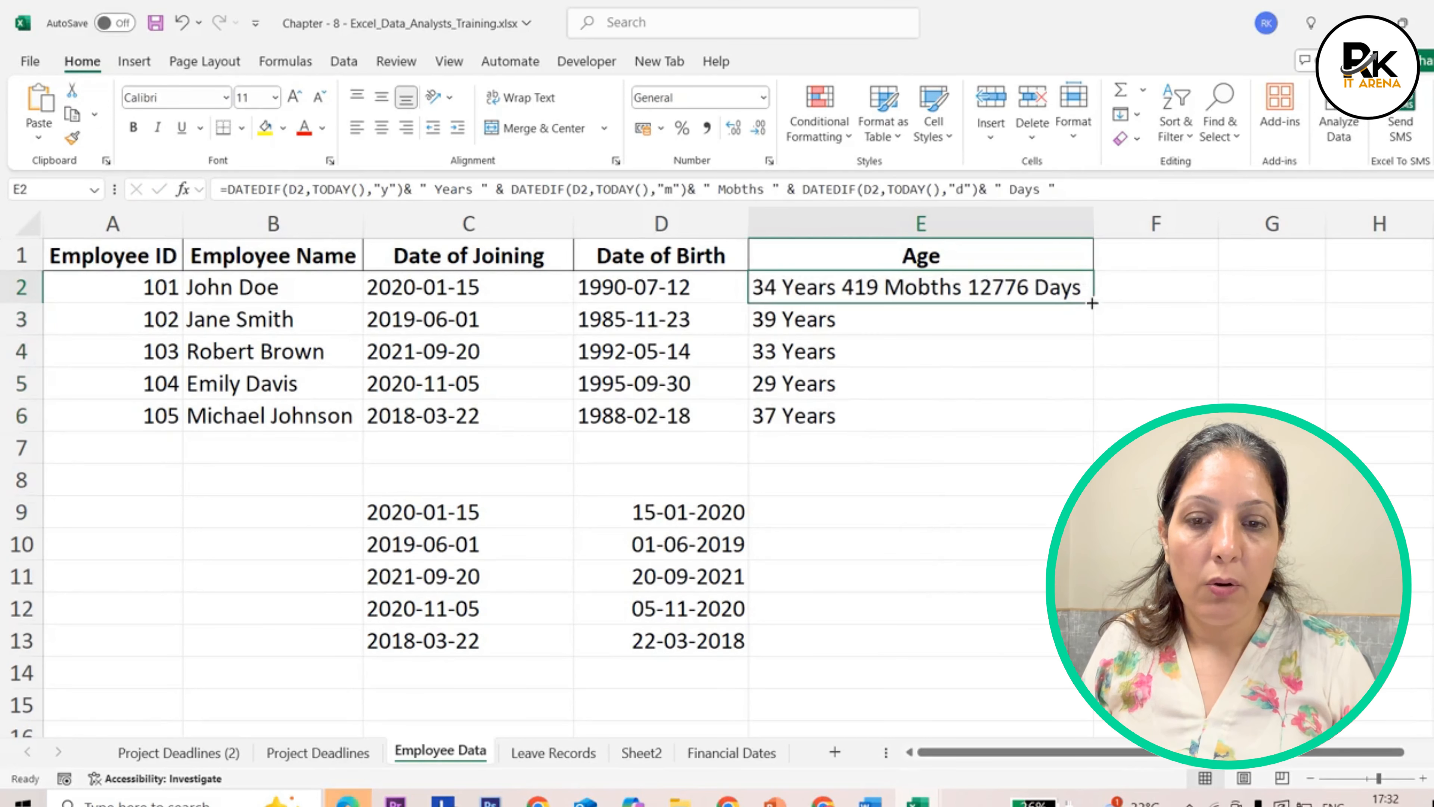
pyautogui.moveTo(1093, 303); pyautogui.dragTo(1111, 425)
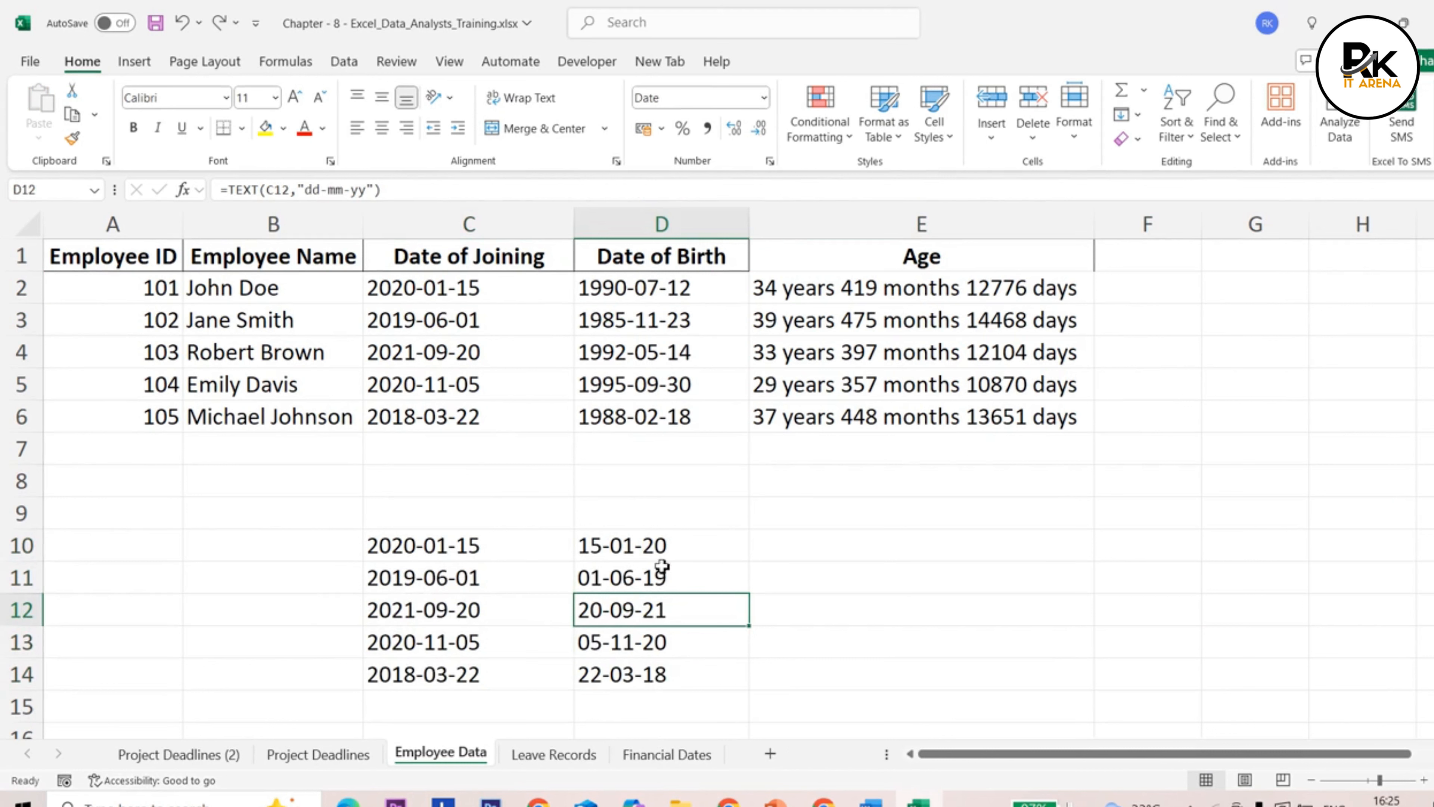
# Step: Examine the TEXT date formulas in D10:D14 and select the empty cell E10 beside them
pyautogui.moveTo(662, 557); pyautogui.dragTo(667, 691)
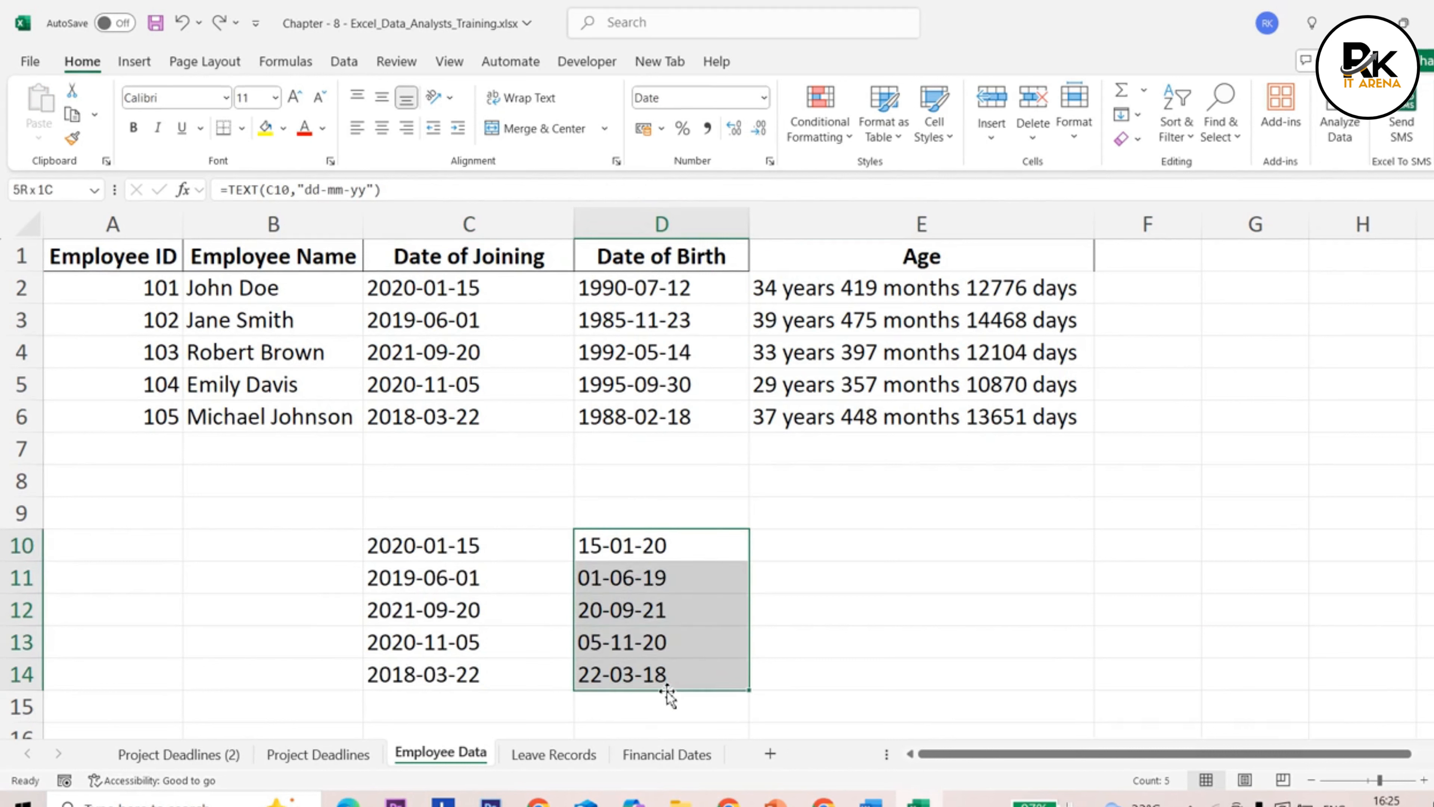
pyautogui.click(607, 546)
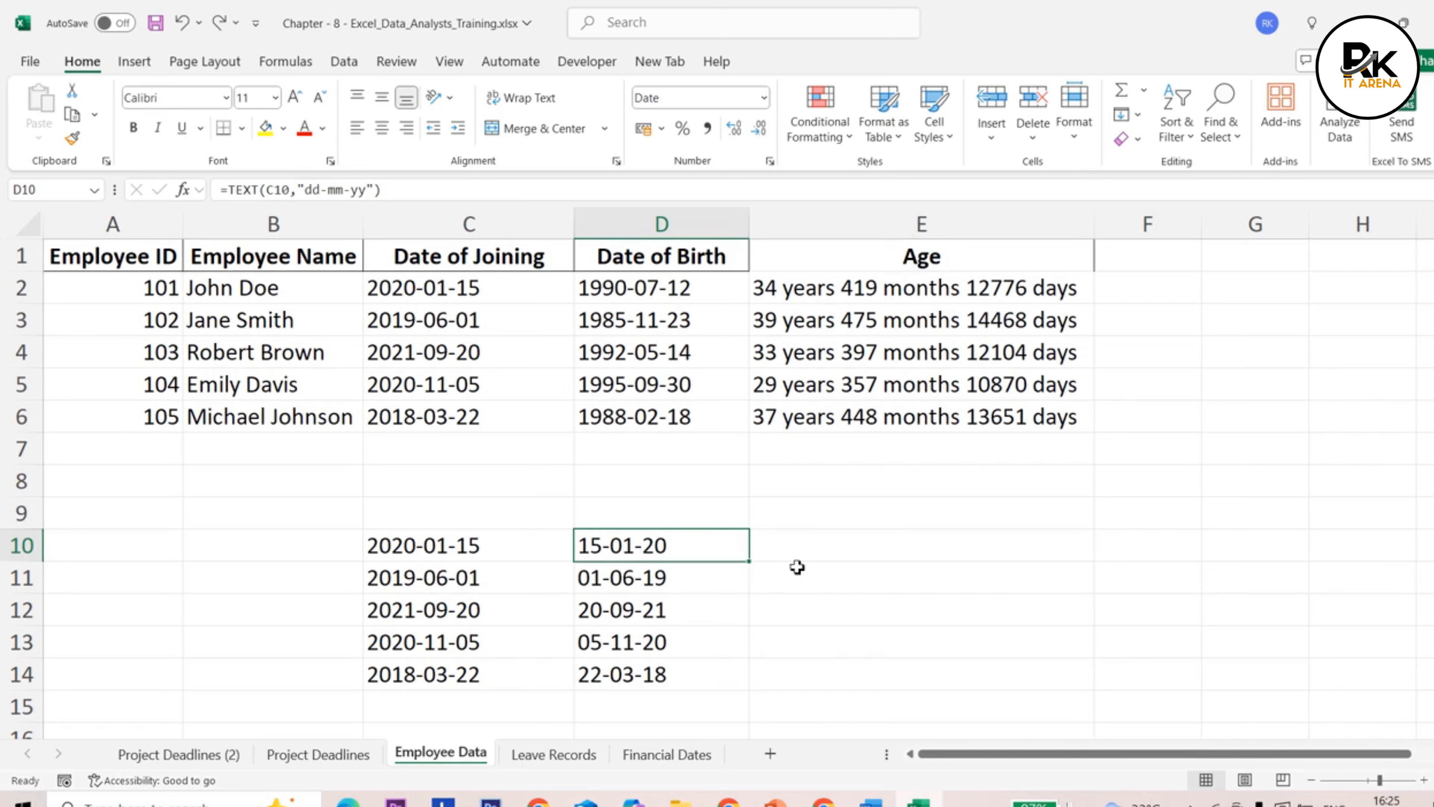
pyautogui.click(809, 551)
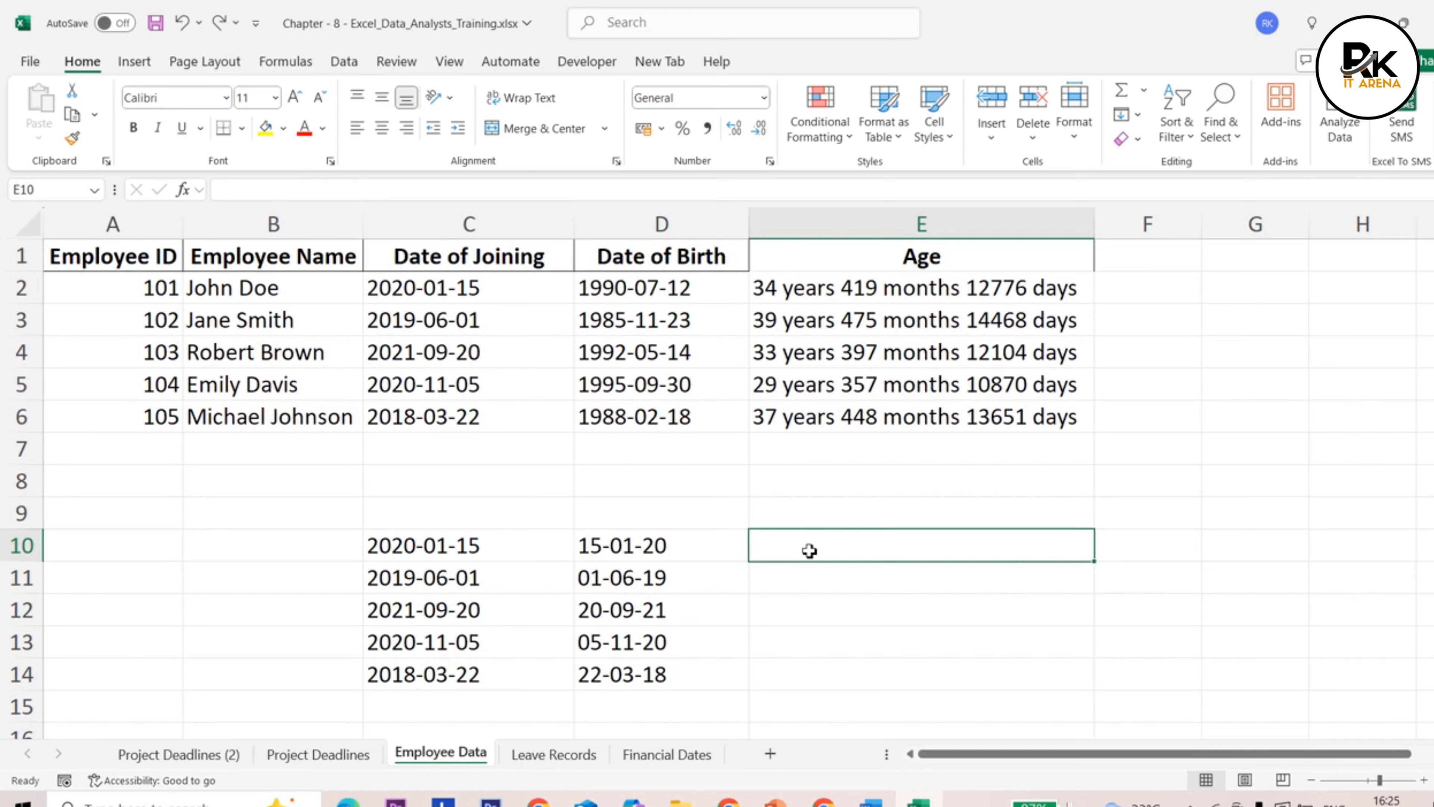
# Step: Enter =EOMONTH(D10,0) in E10 to return the last day of the month for the date in D10
pyautogui.write('=')
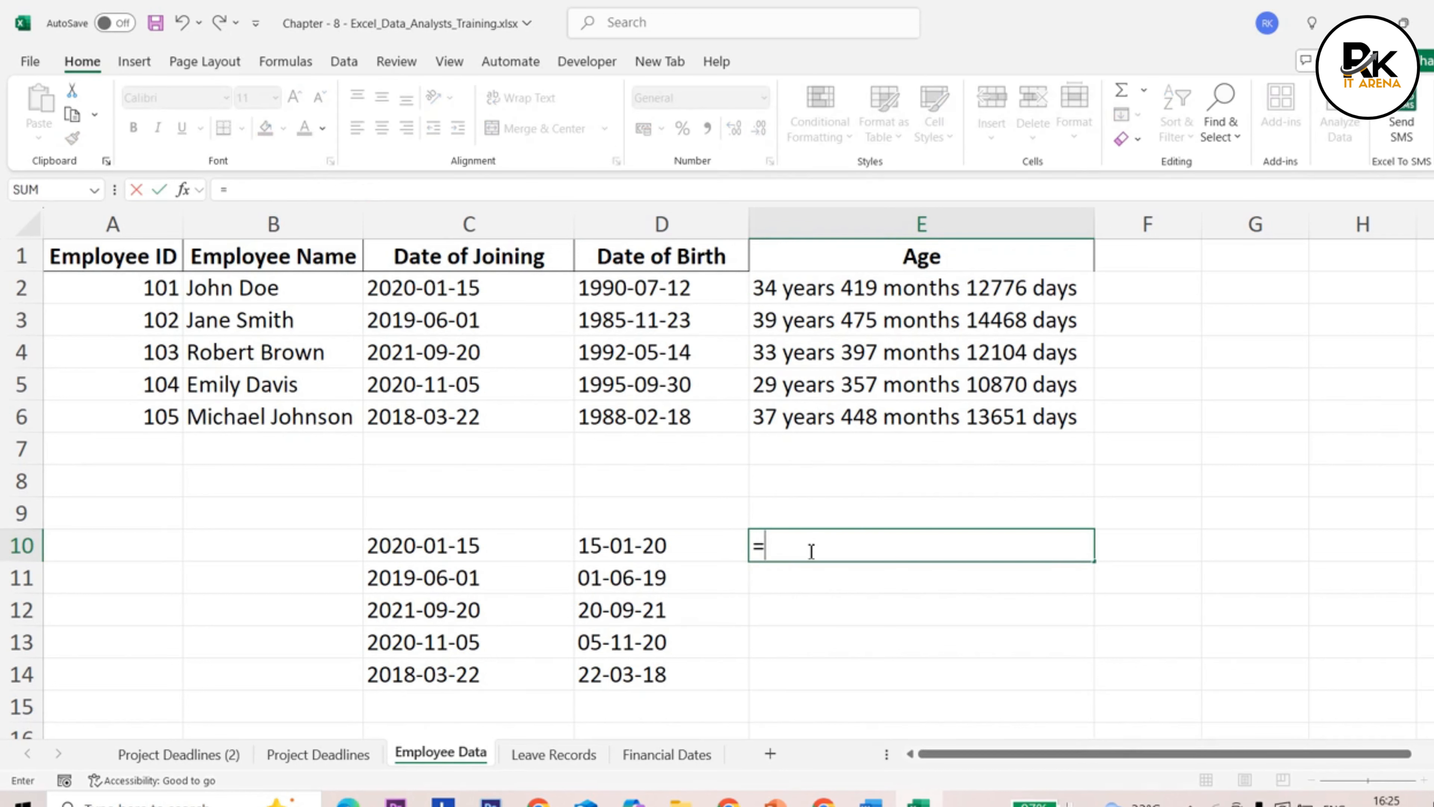
pyautogui.write('eo')
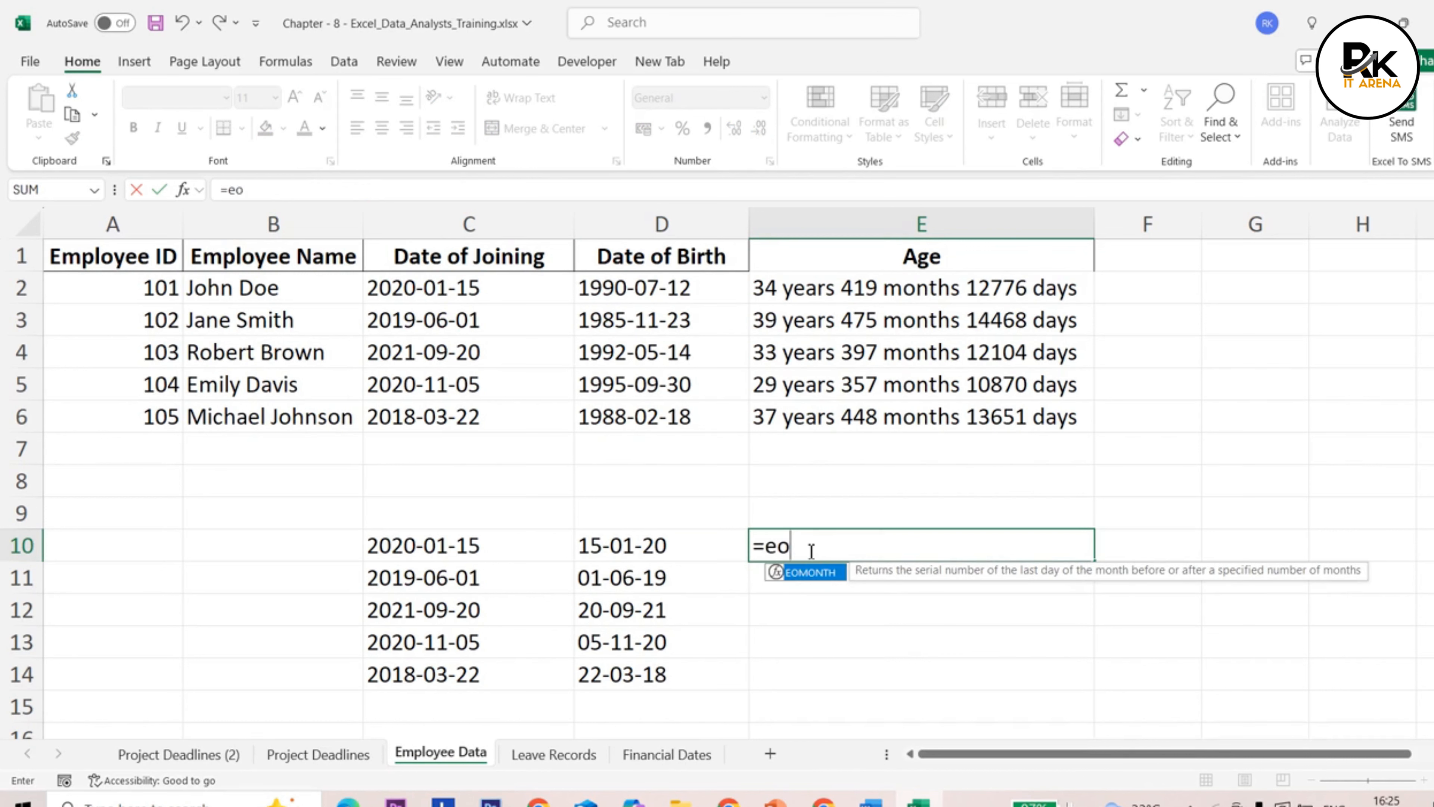
pyautogui.press('Tab')
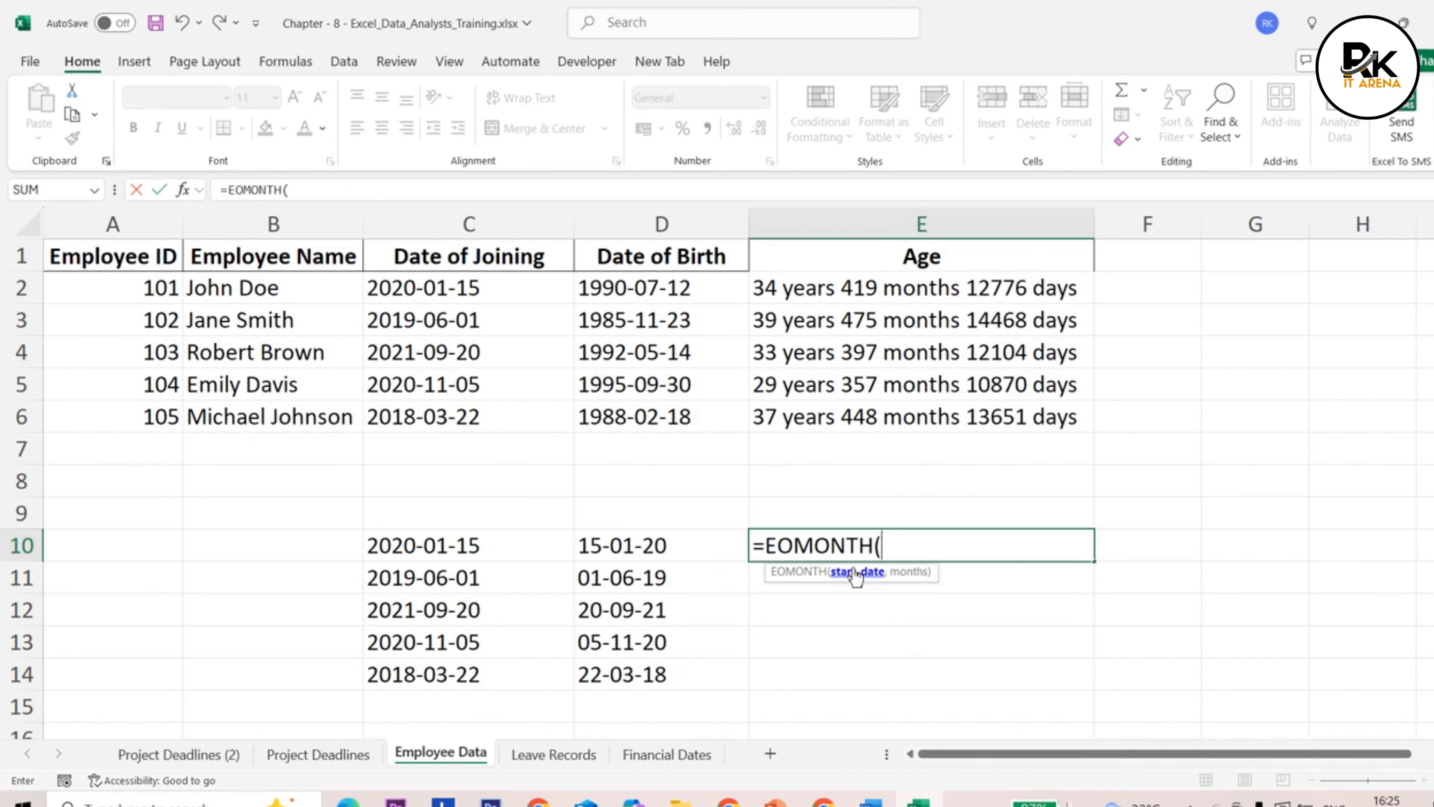
pyautogui.click(681, 551)
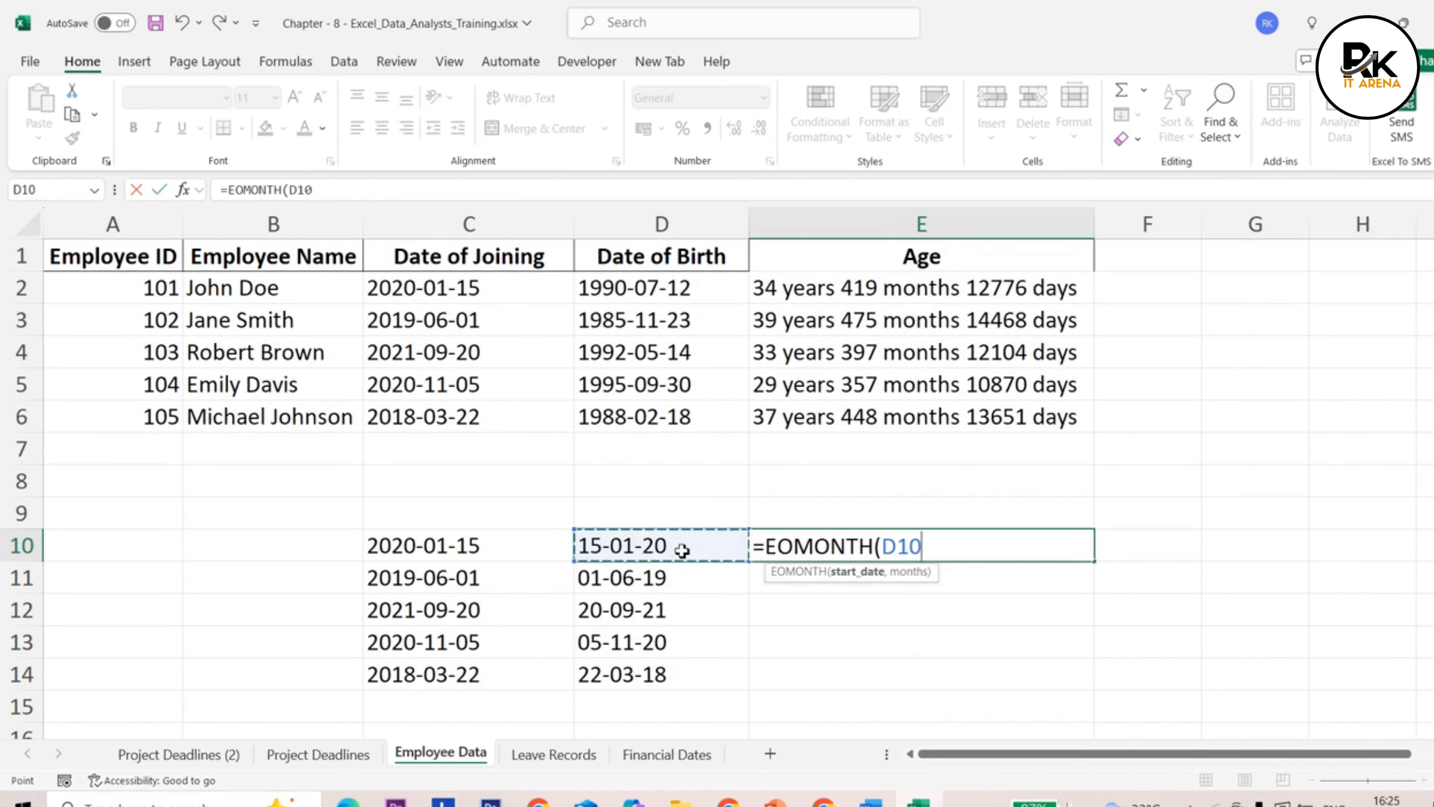
pyautogui.write(',0)')
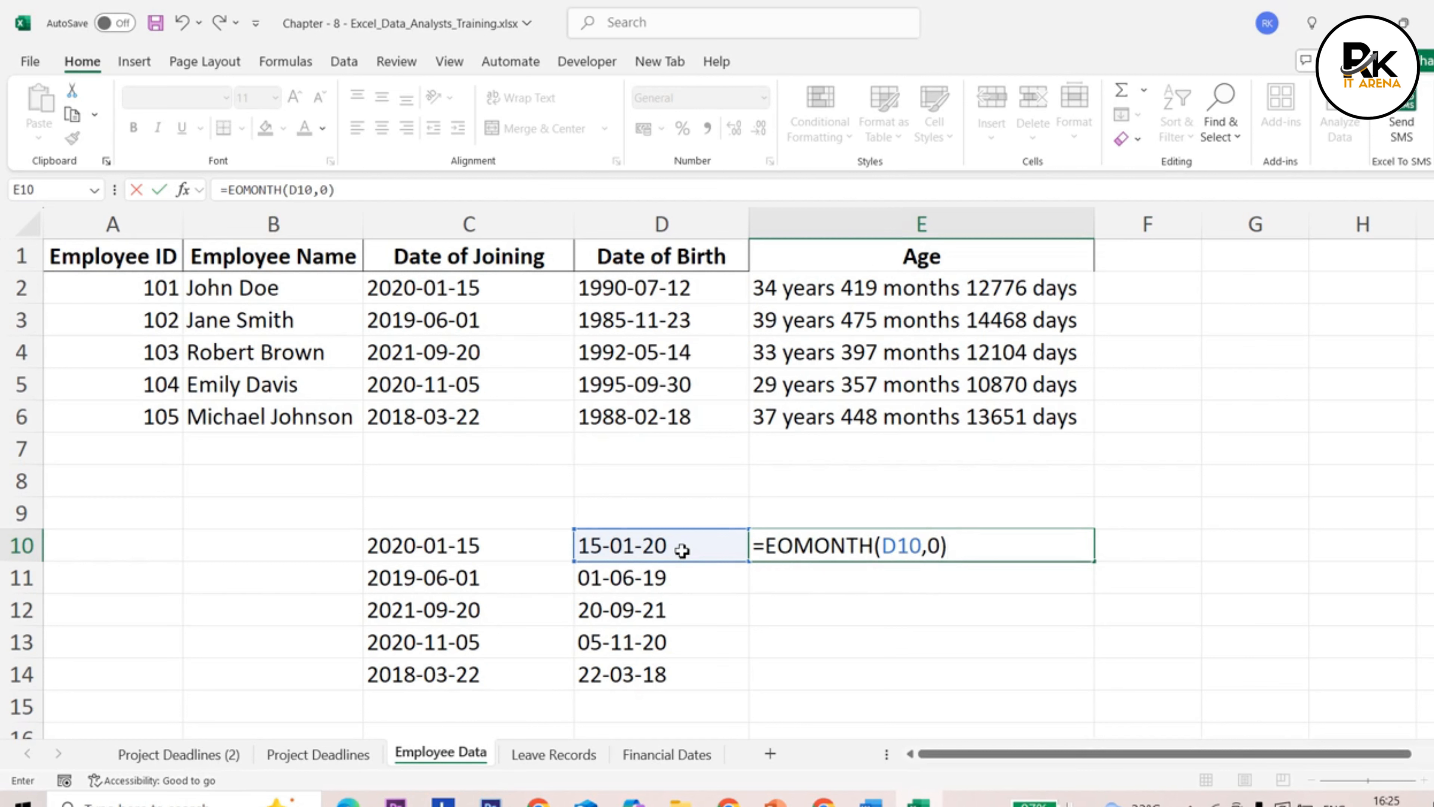
pyautogui.press('Return')
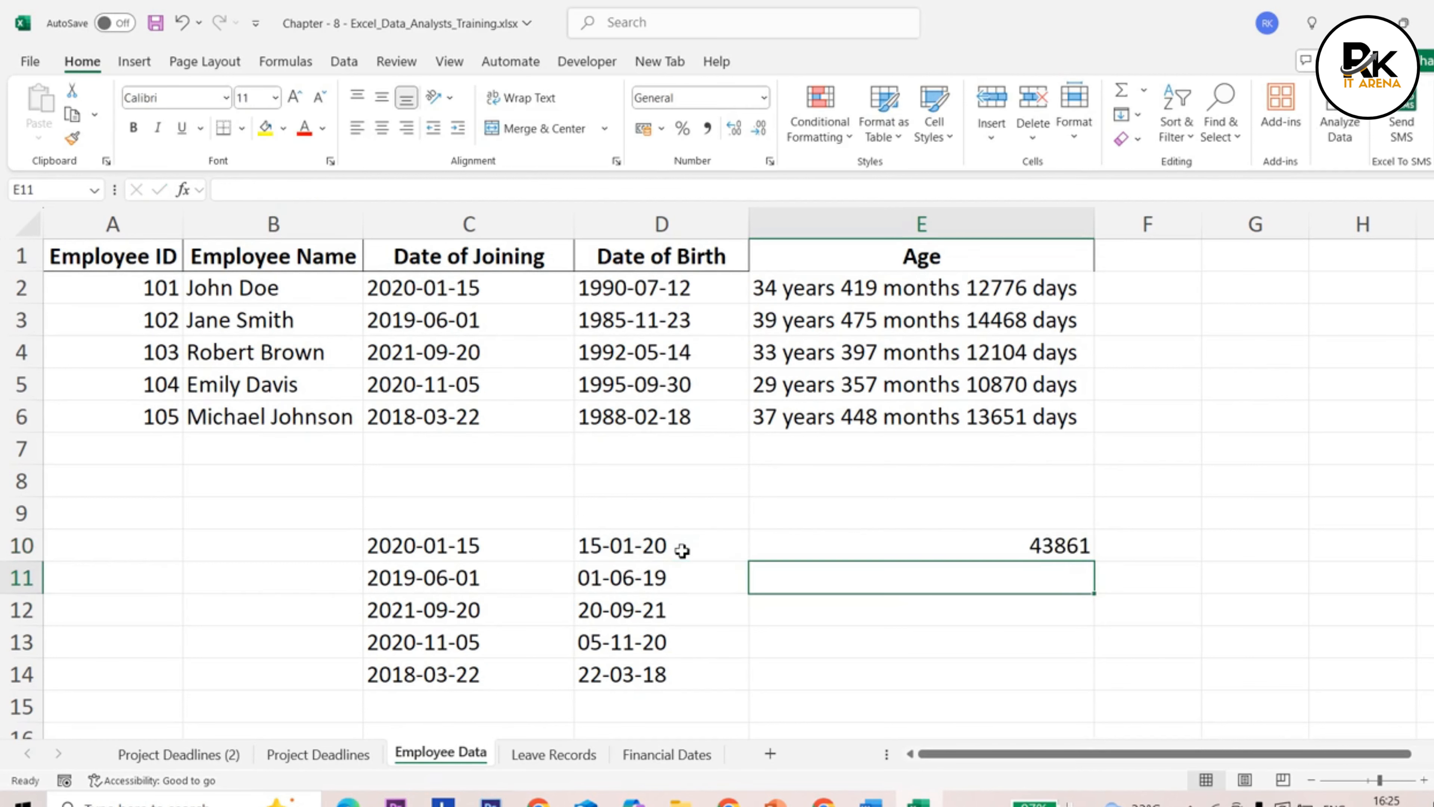
# Step: Format the EOMONTH result in E10 as Short Date and fill it down through E14
pyautogui.click(1042, 544)
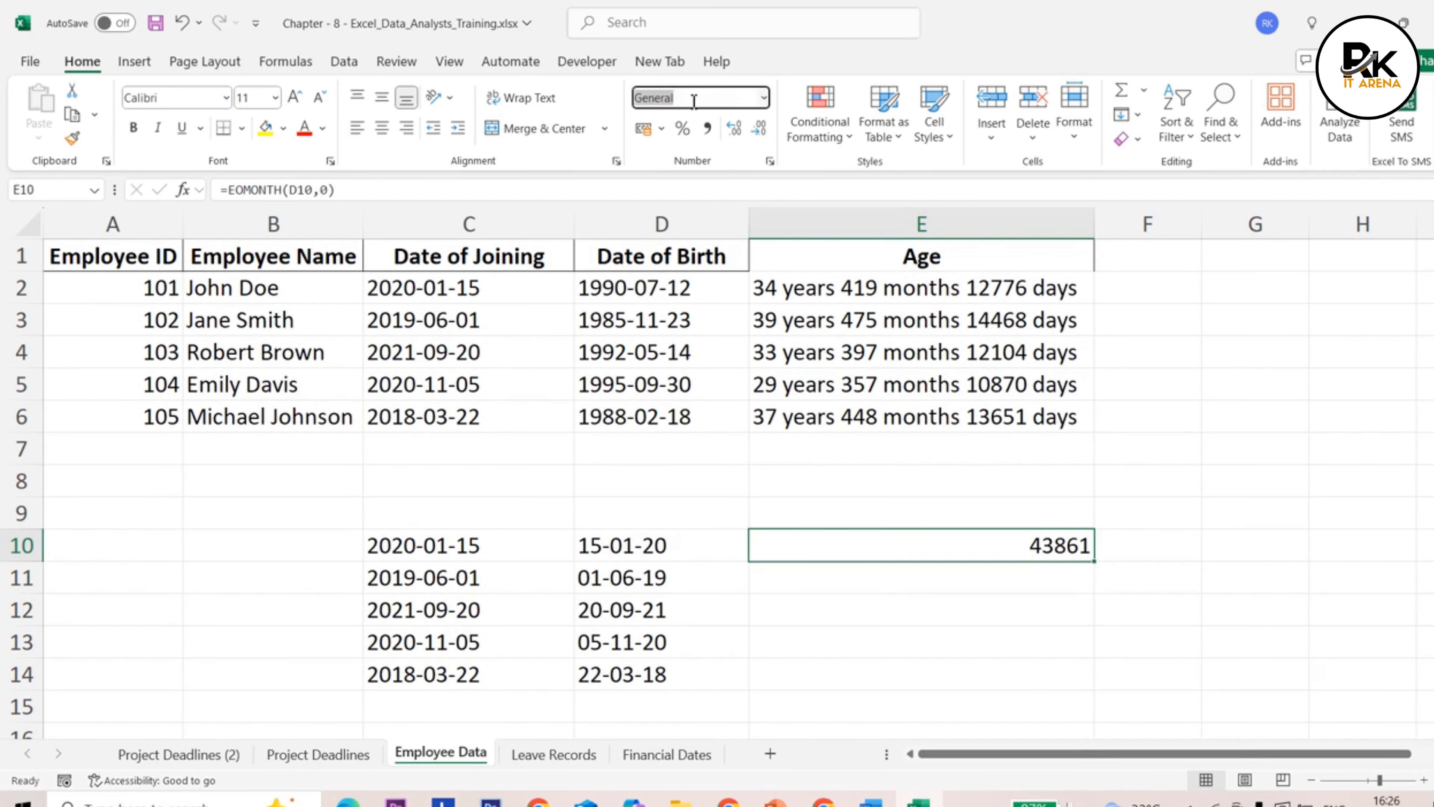
pyautogui.click(763, 97)
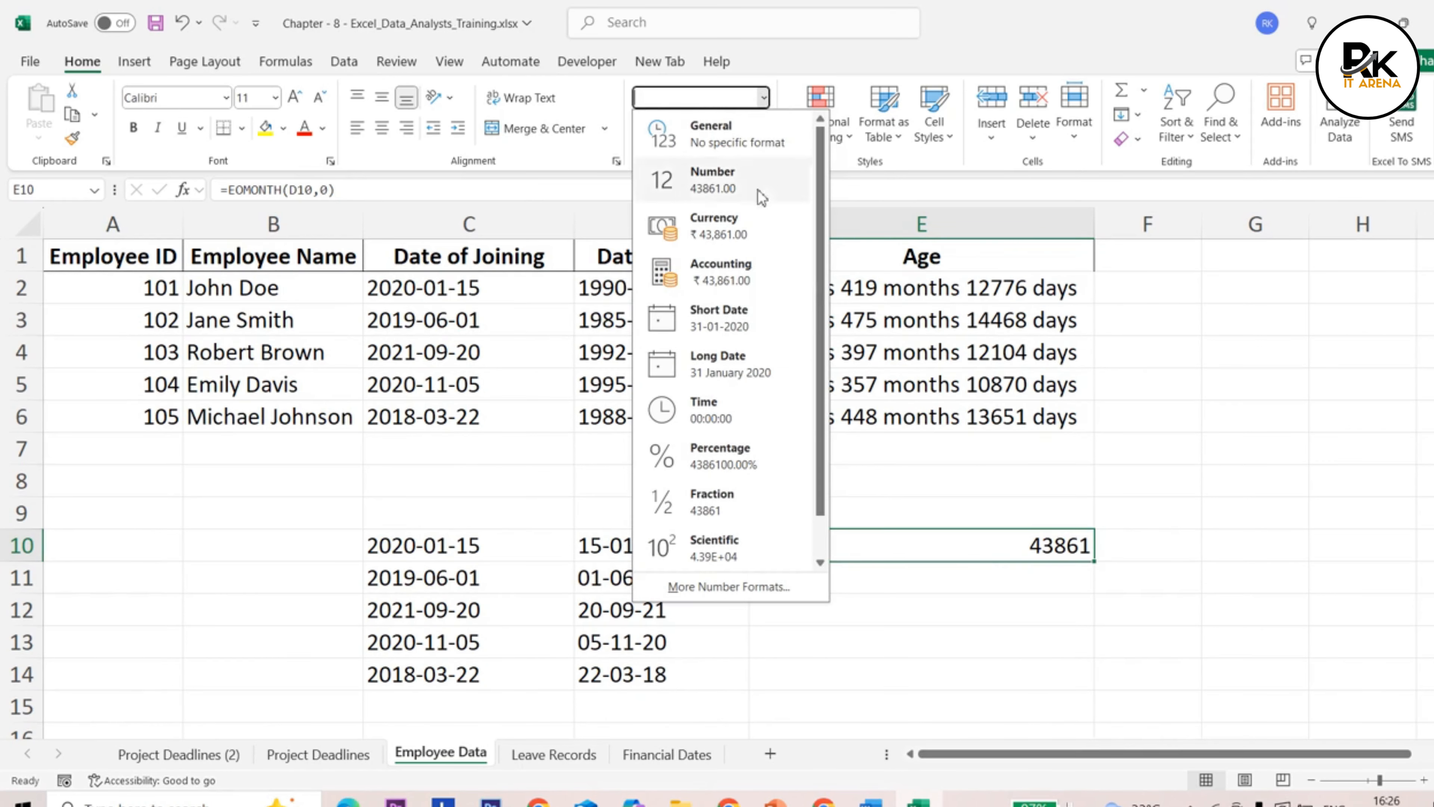
pyautogui.click(734, 319)
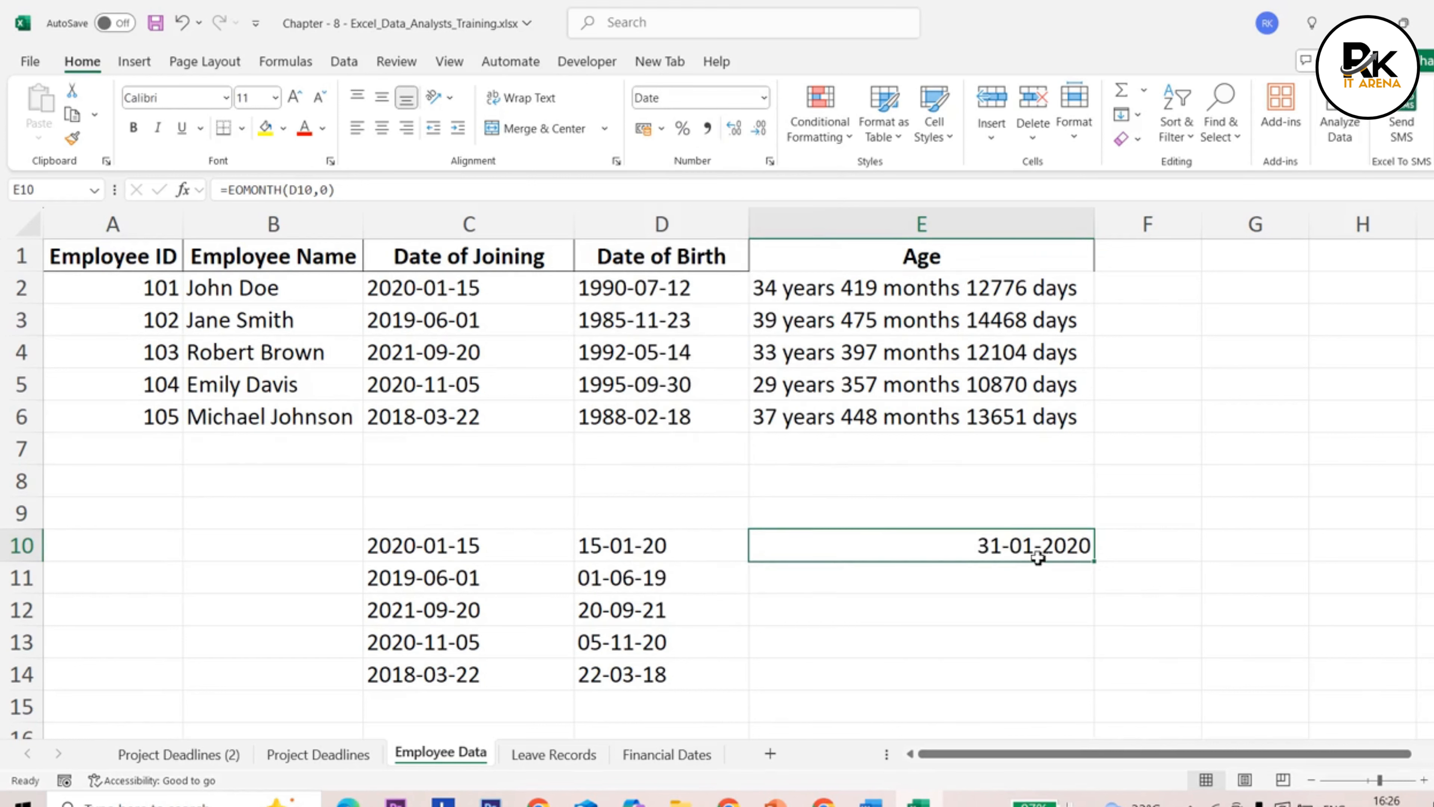
pyautogui.moveTo(1093, 562); pyautogui.dragTo(1093, 692)
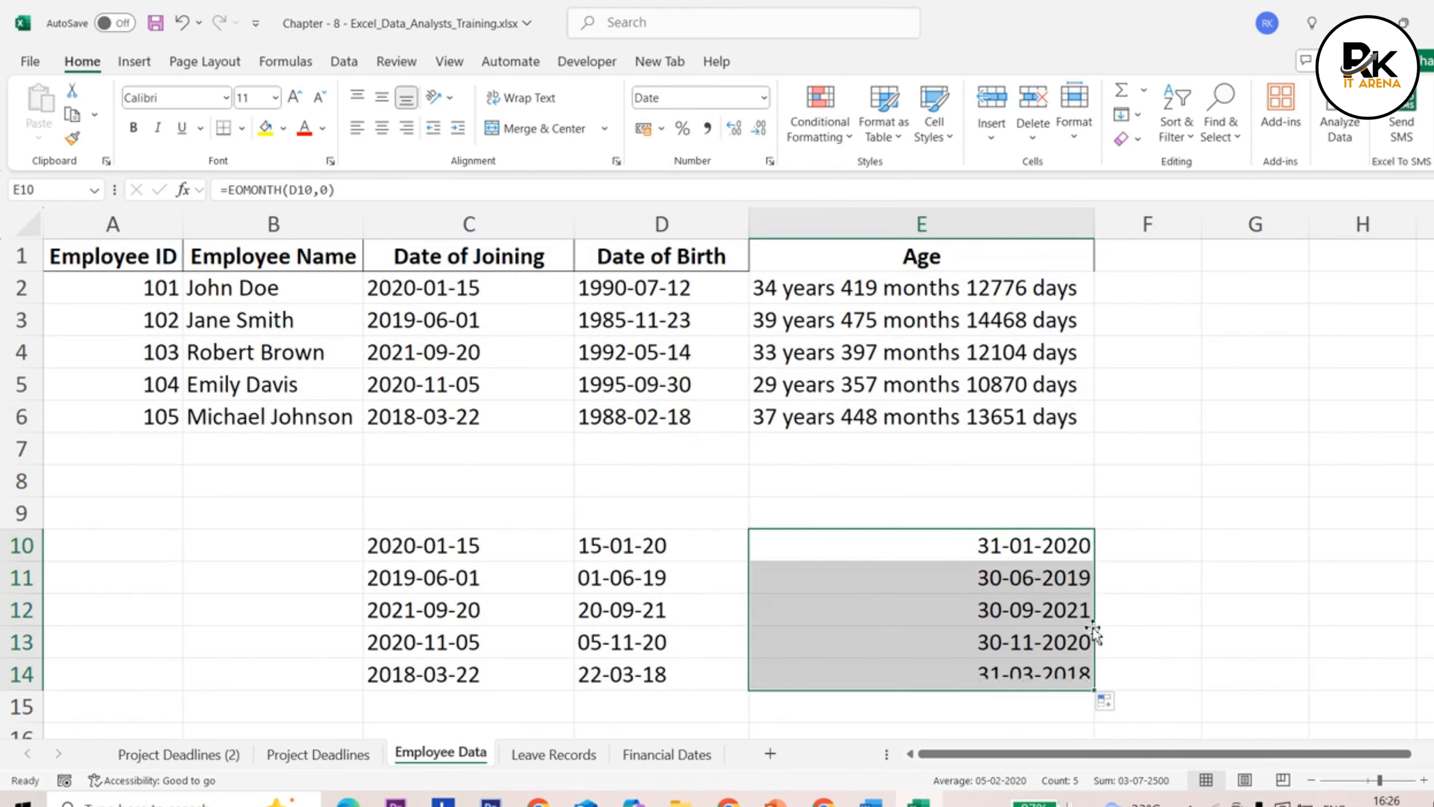
# Step: Check the TEXT formula in D11, and change the month of the source date in C11 to 02
pyautogui.click(652, 587)
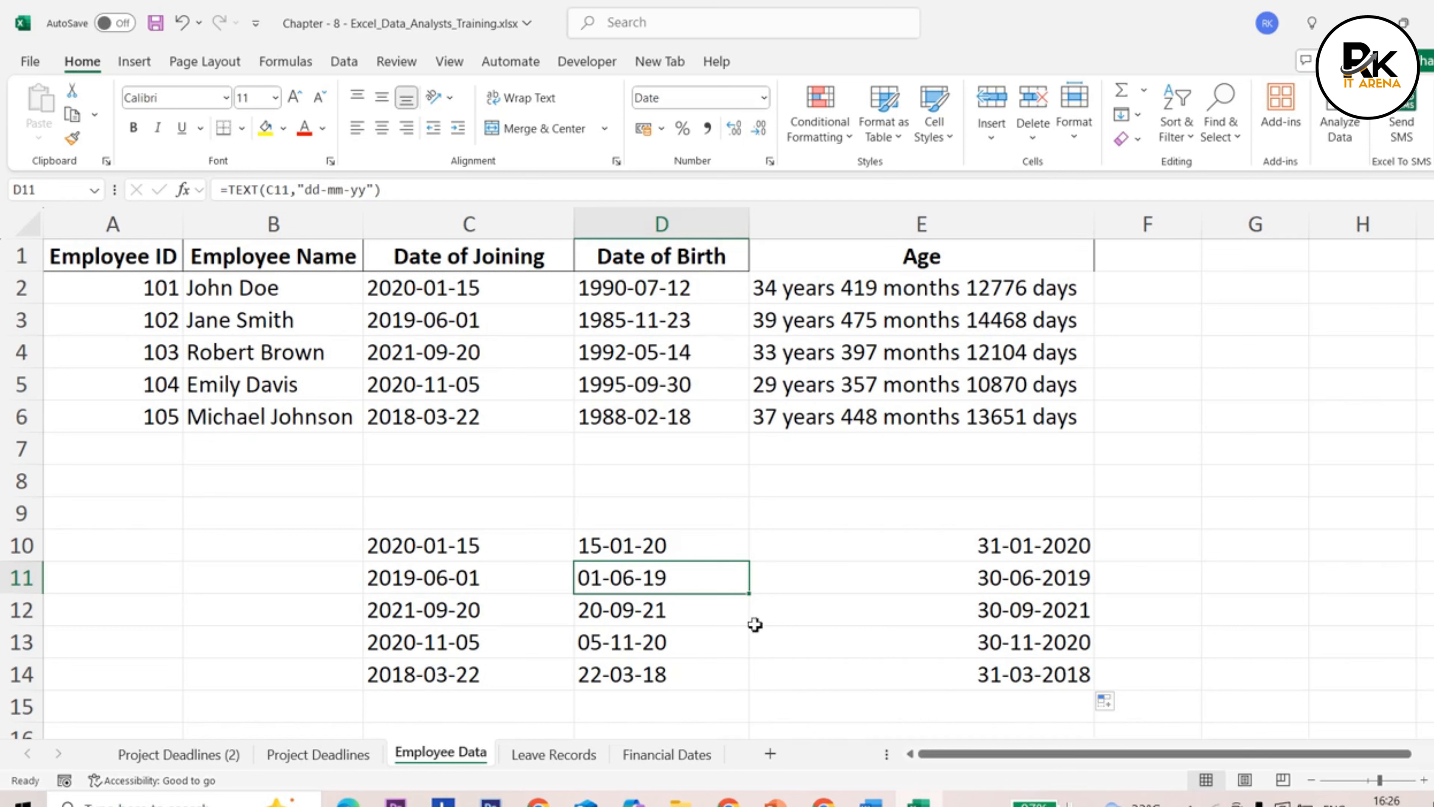
pyautogui.doubleClick(625, 580)
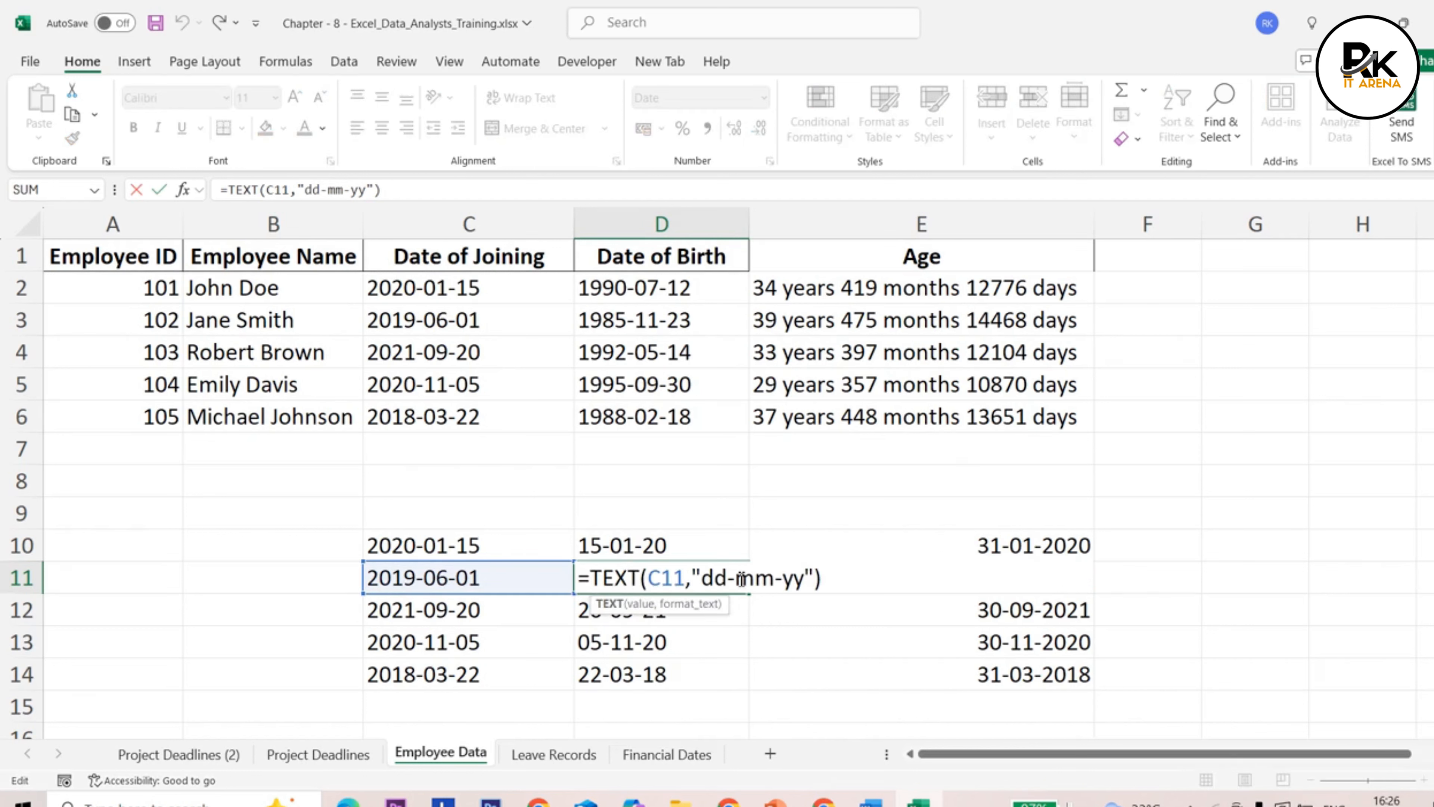
pyautogui.click(474, 572)
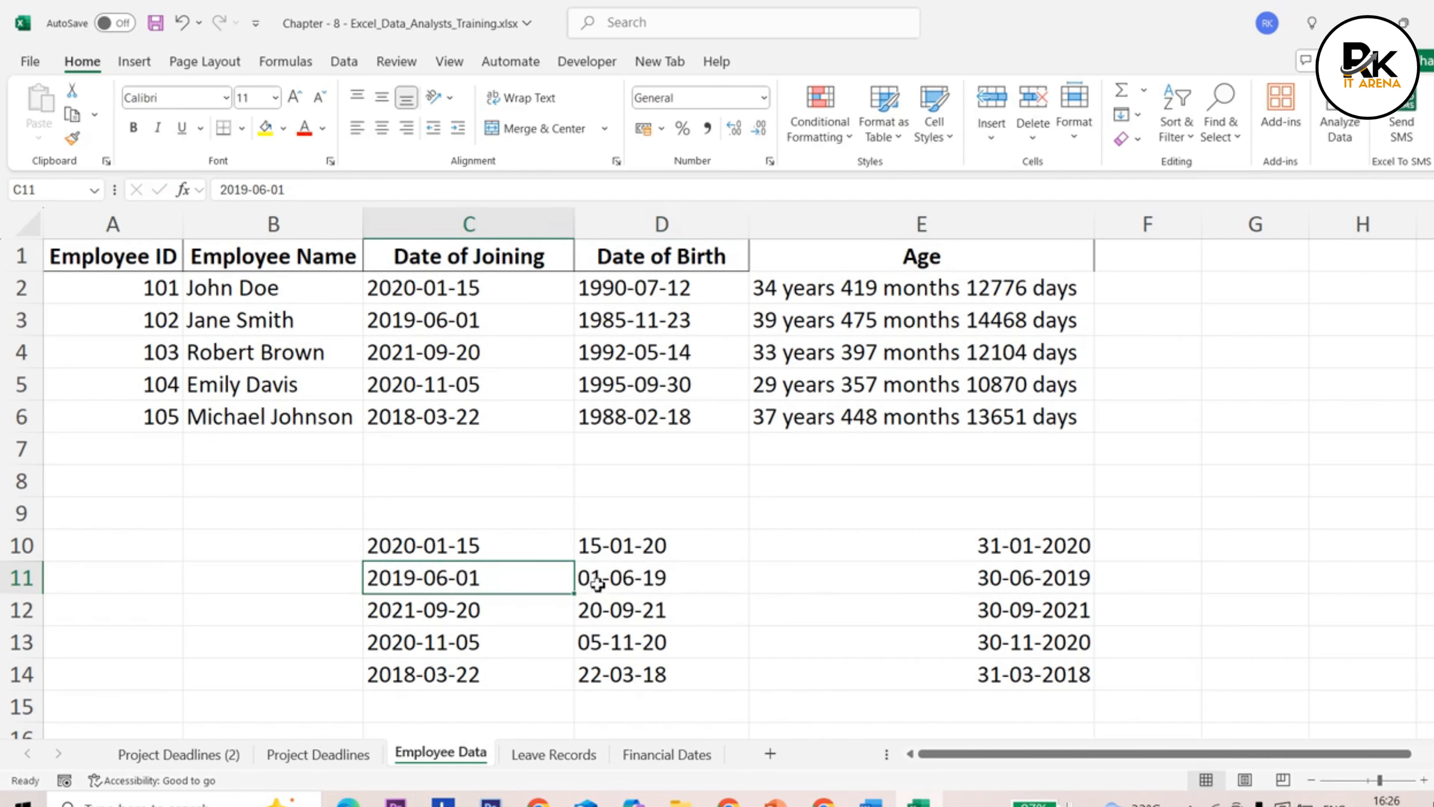
pyautogui.doubleClick(447, 581)
pyautogui.moveTo(448, 582); pyautogui.dragTo(437, 582)
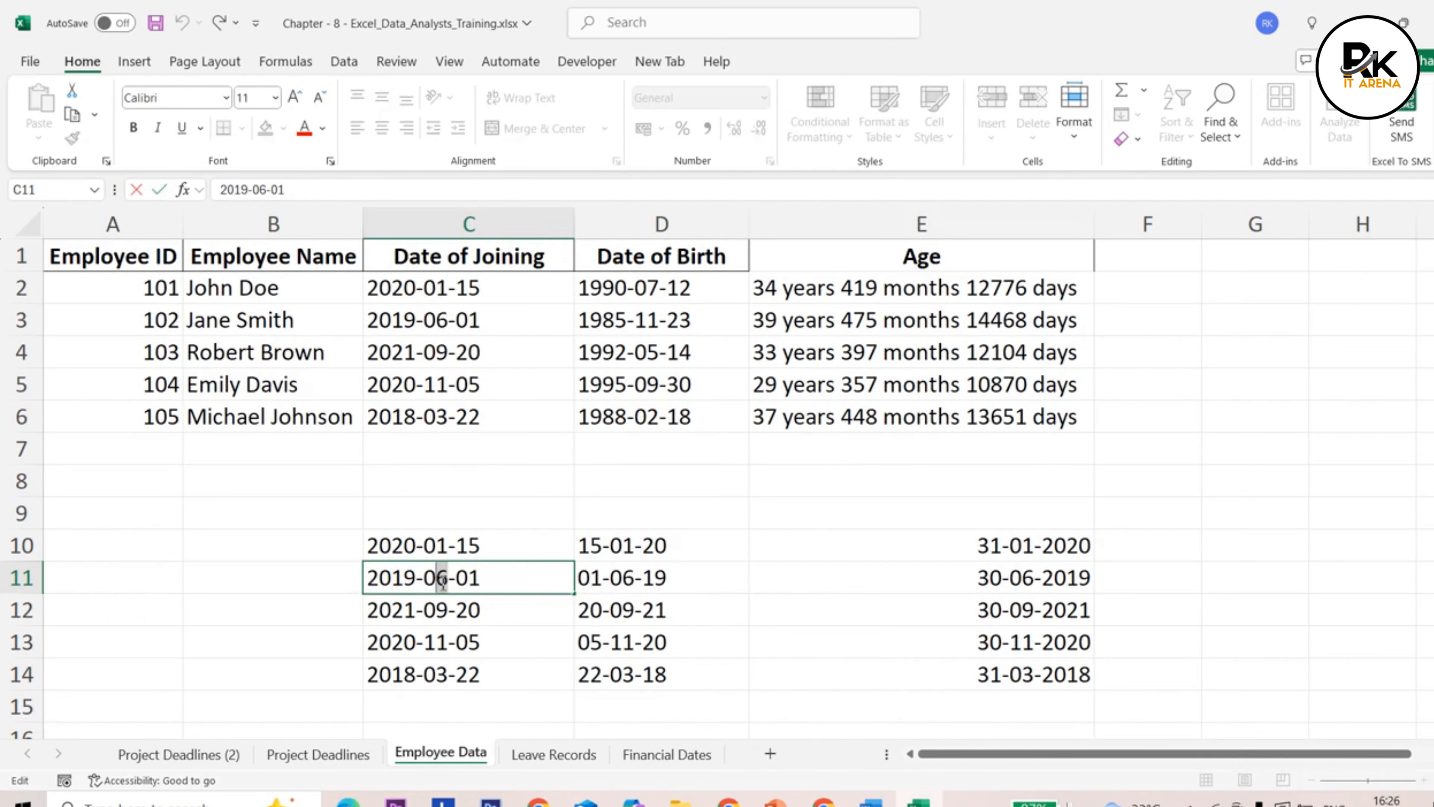
pyautogui.write('2')
pyautogui.press('Return')
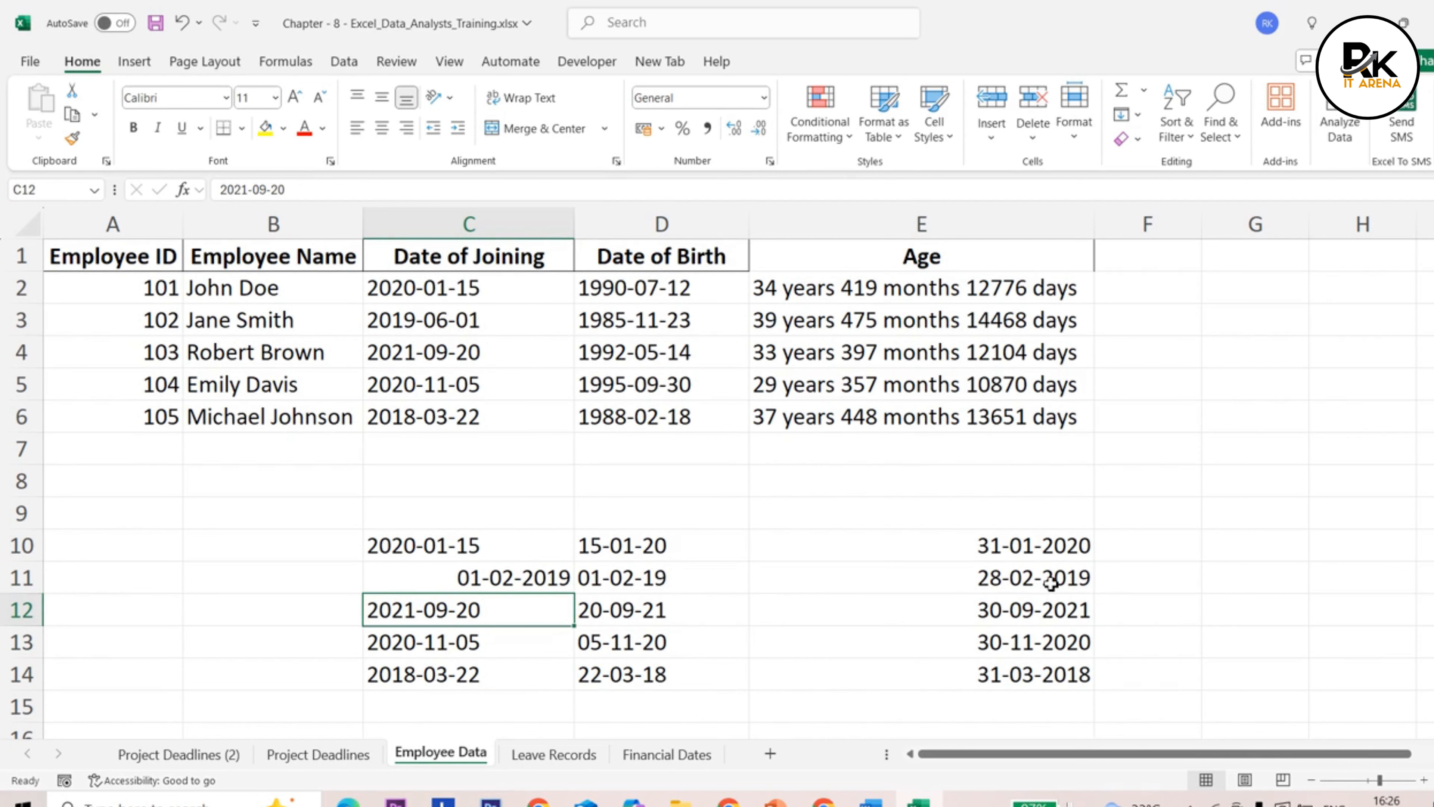
# Step: Switch to the Leave Records sheet and examine the July 2025 dates in column A and the holidays in E2:E4
pyautogui.hotkey('ctrl', 'pagedown')
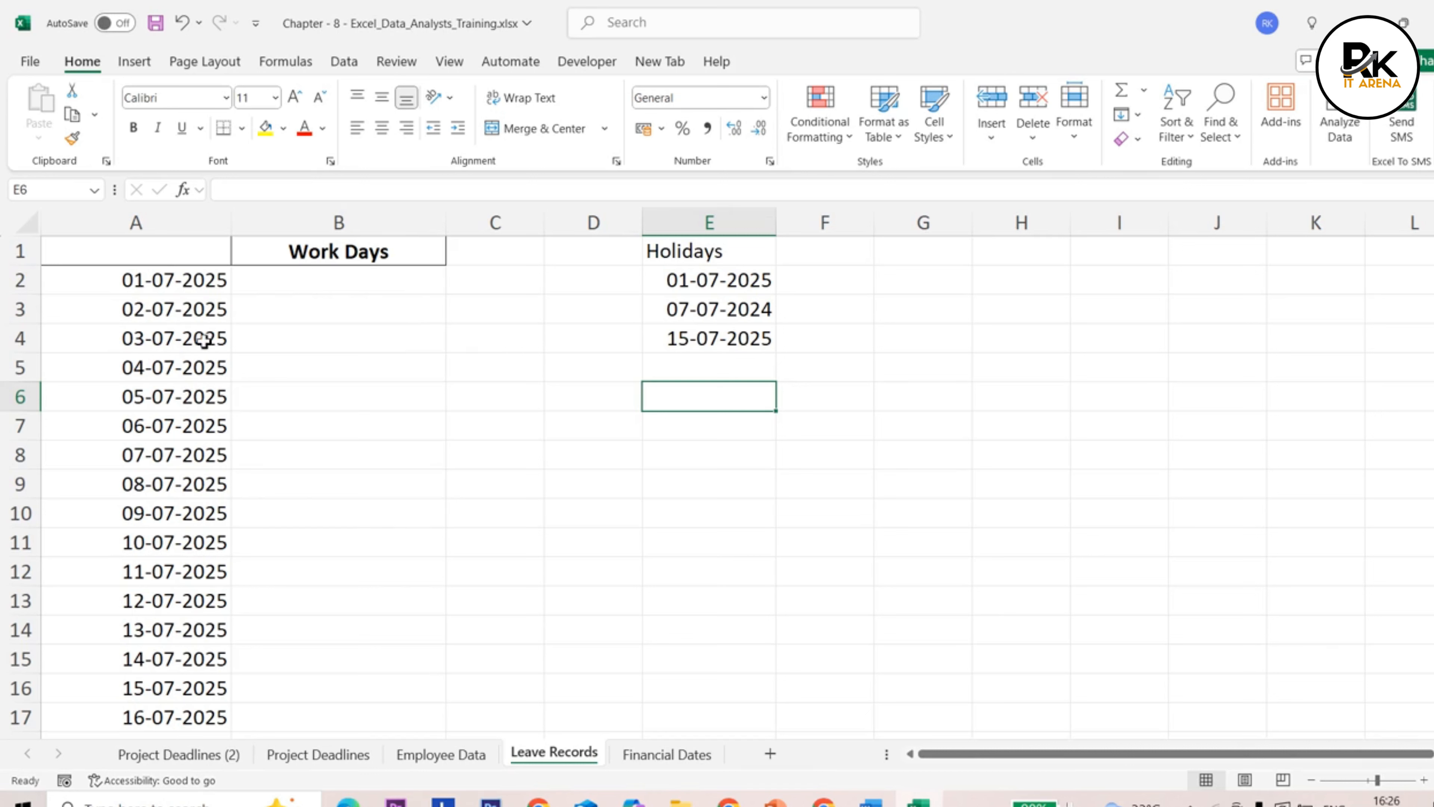
pyautogui.click(147, 285)
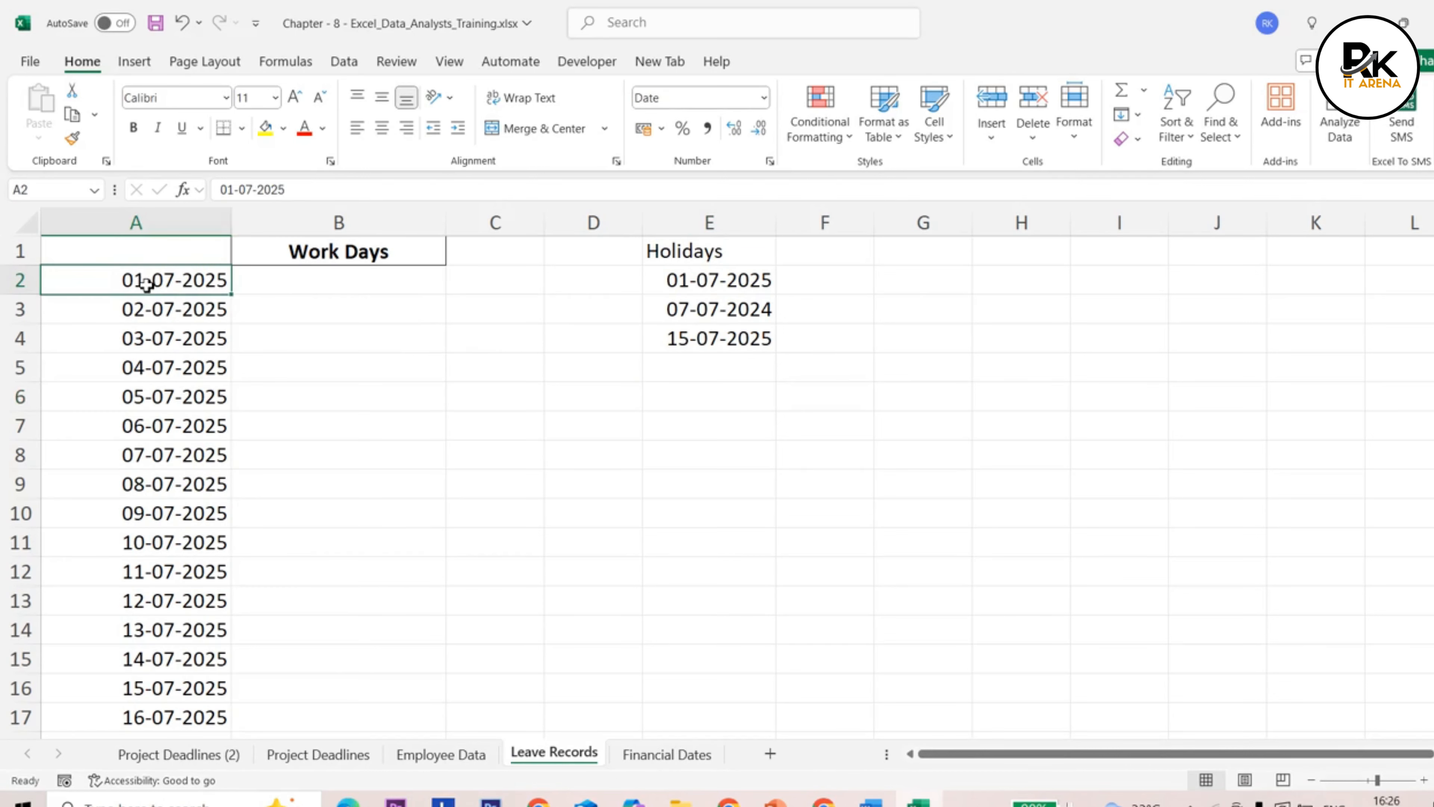
pyautogui.hotkey('ctrl', 'shift', 'Down')
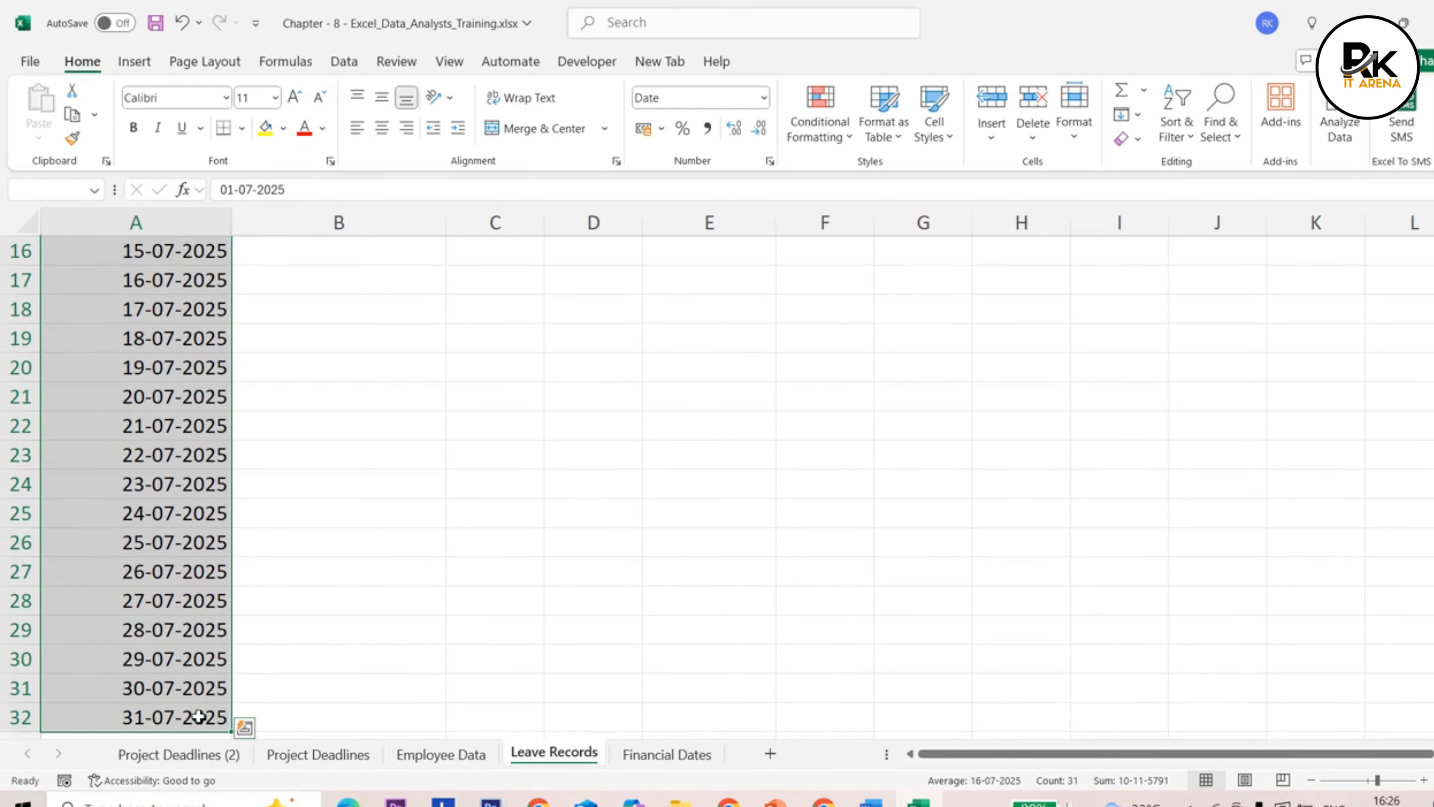
pyautogui.scroll(5, 198, 709)
pyautogui.moveTo(705, 280); pyautogui.dragTo(702, 338)
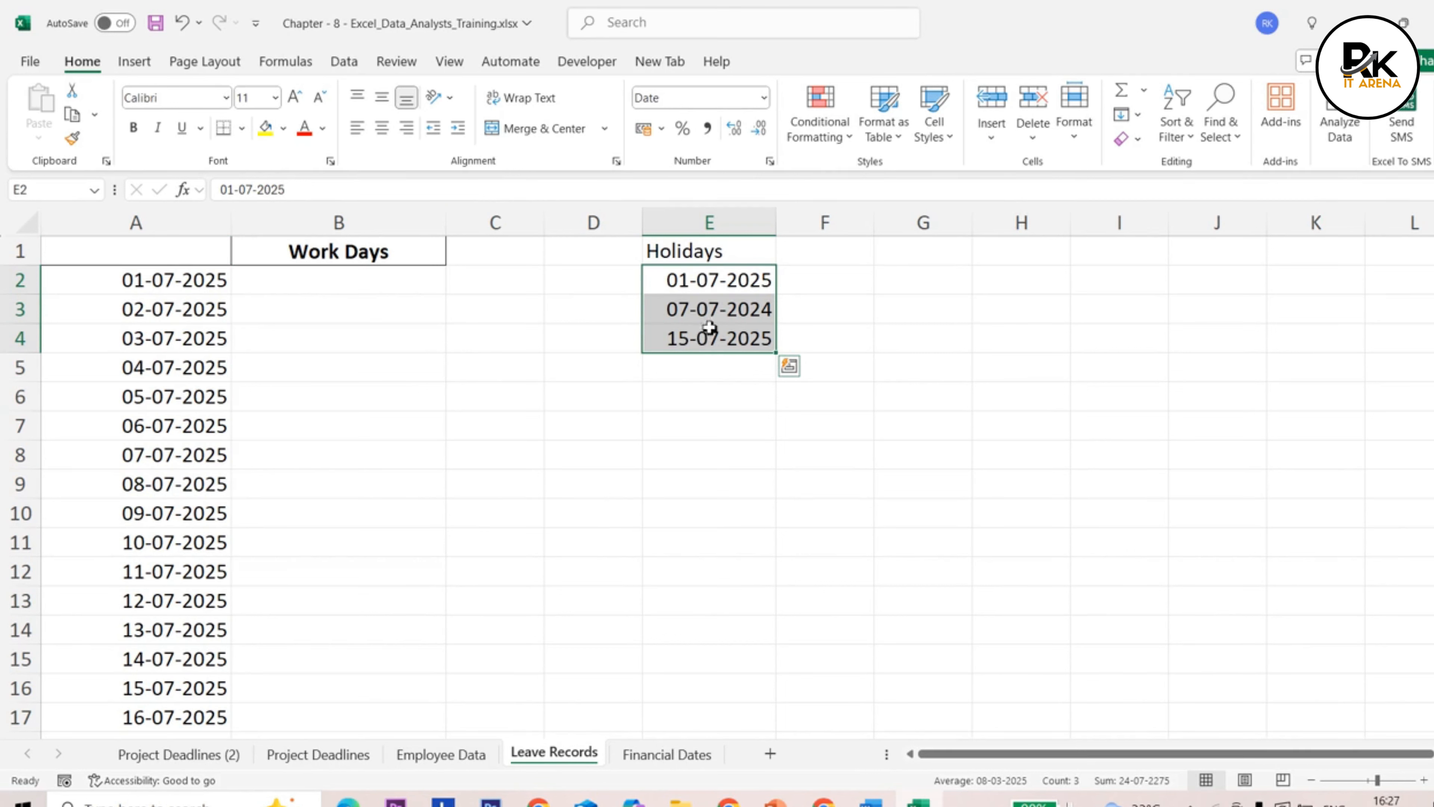
# Step: Start a NETWORKDAYS.INTL formula in B2 with A2 as the start date and A32 as the end date
pyautogui.click(416, 282)
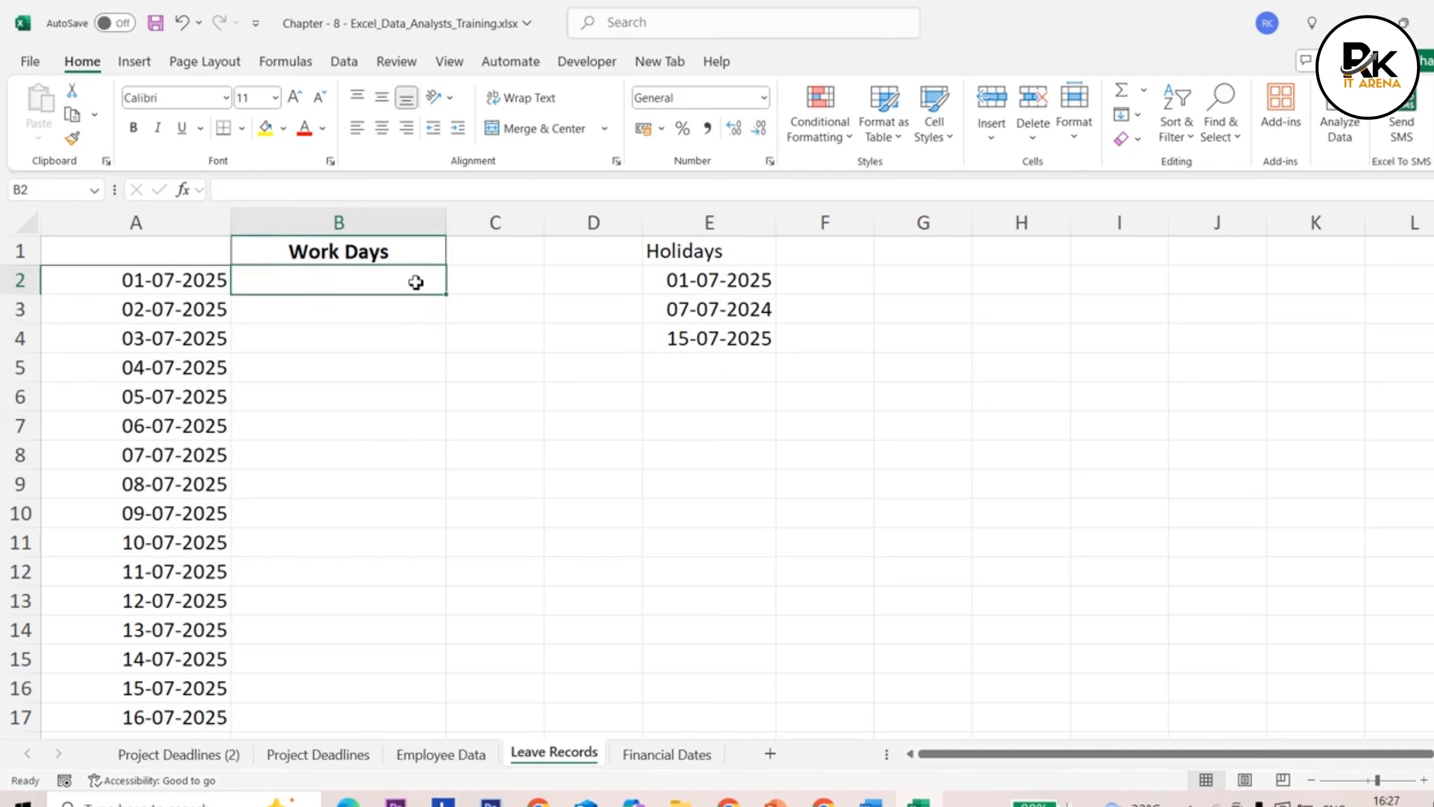
pyautogui.write('=')
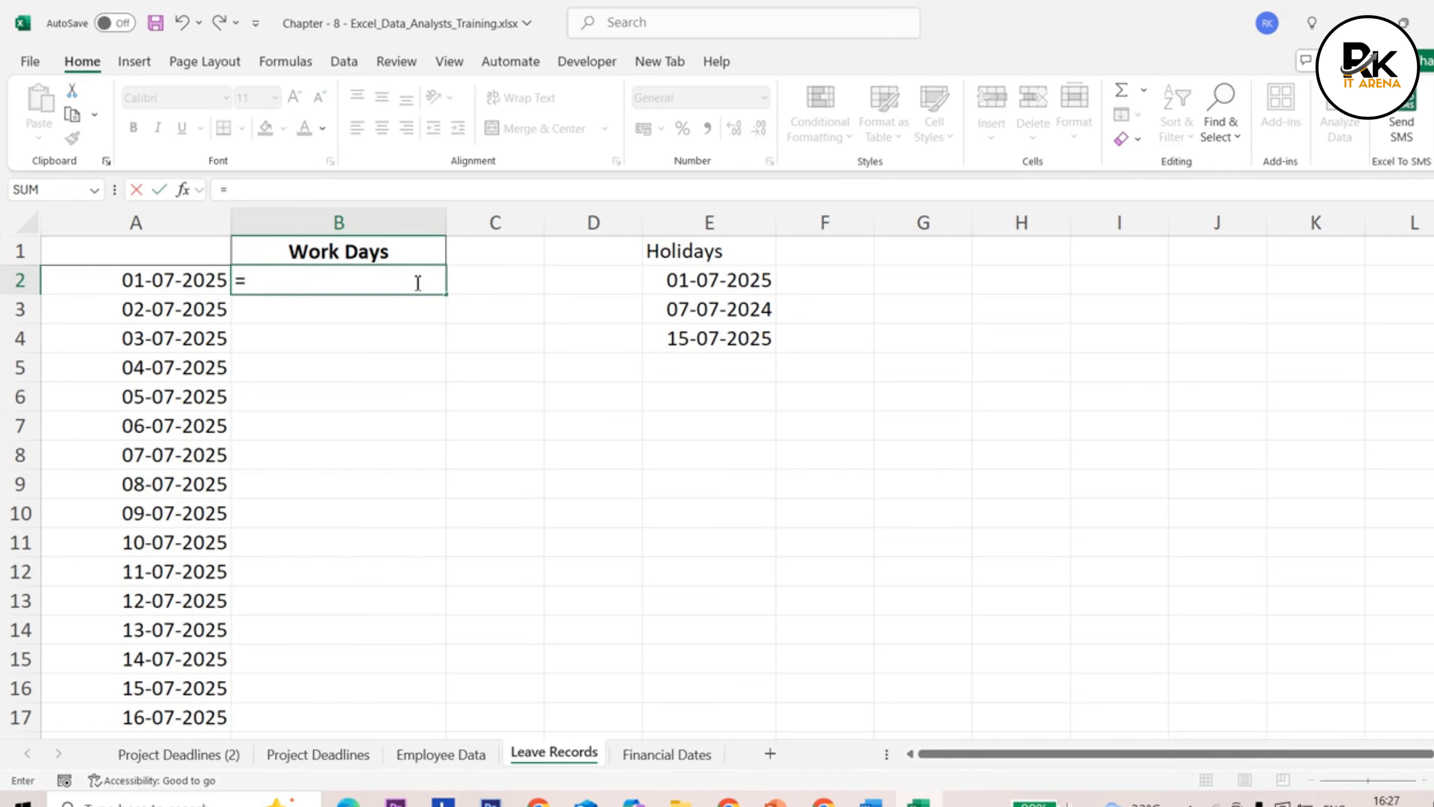
pyautogui.write('net')
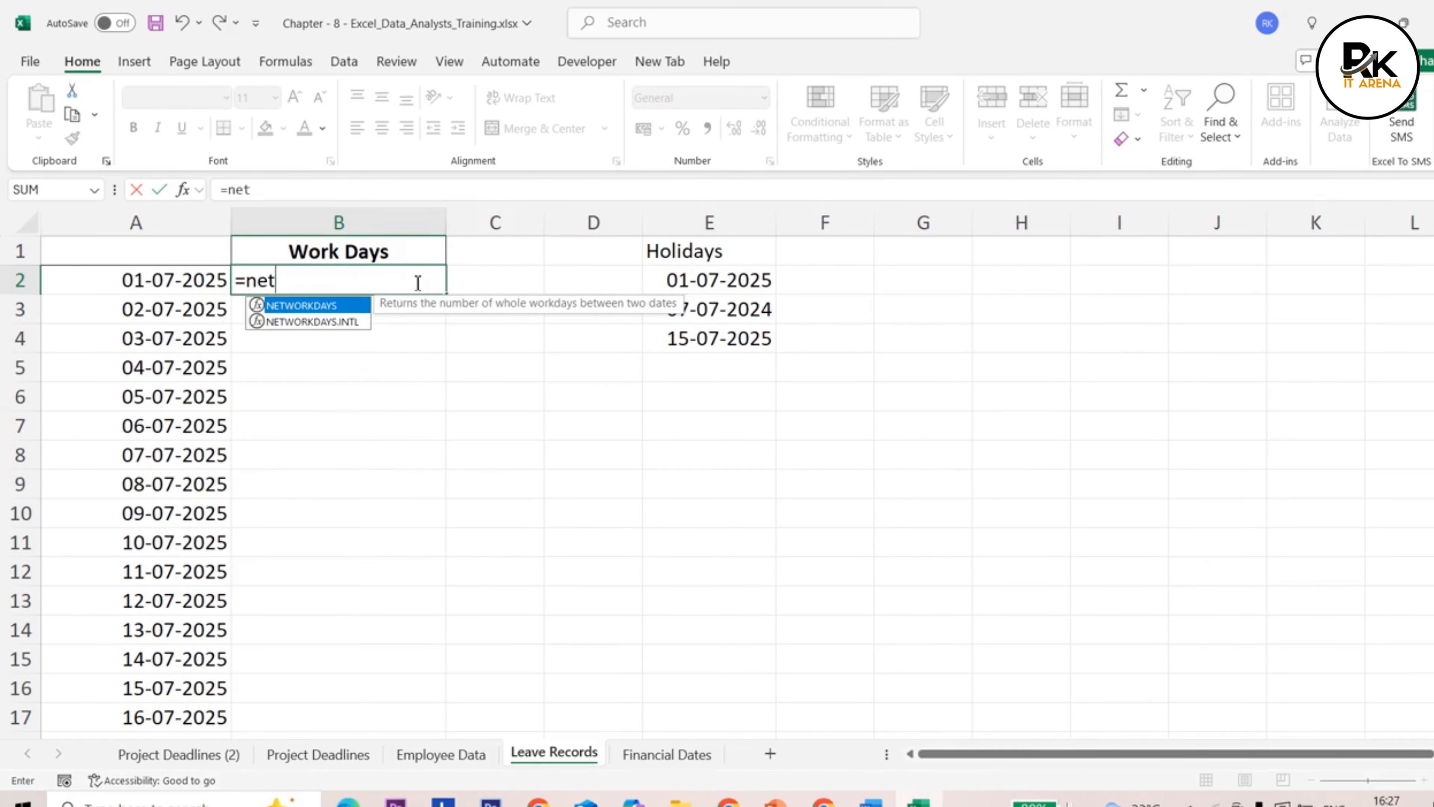
pyautogui.press('Down')
pyautogui.press('Tab')
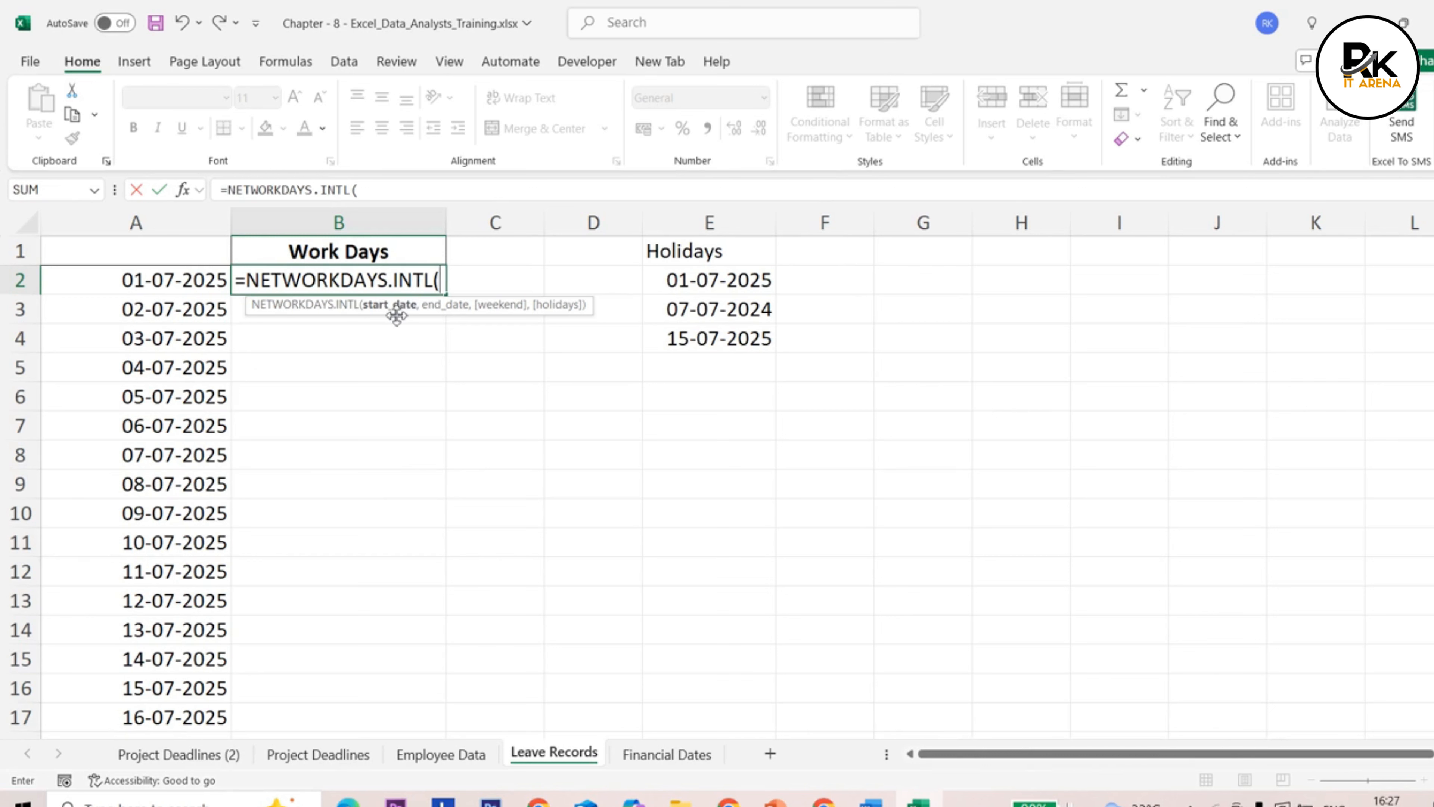
pyautogui.click(150, 283)
pyautogui.write(',')
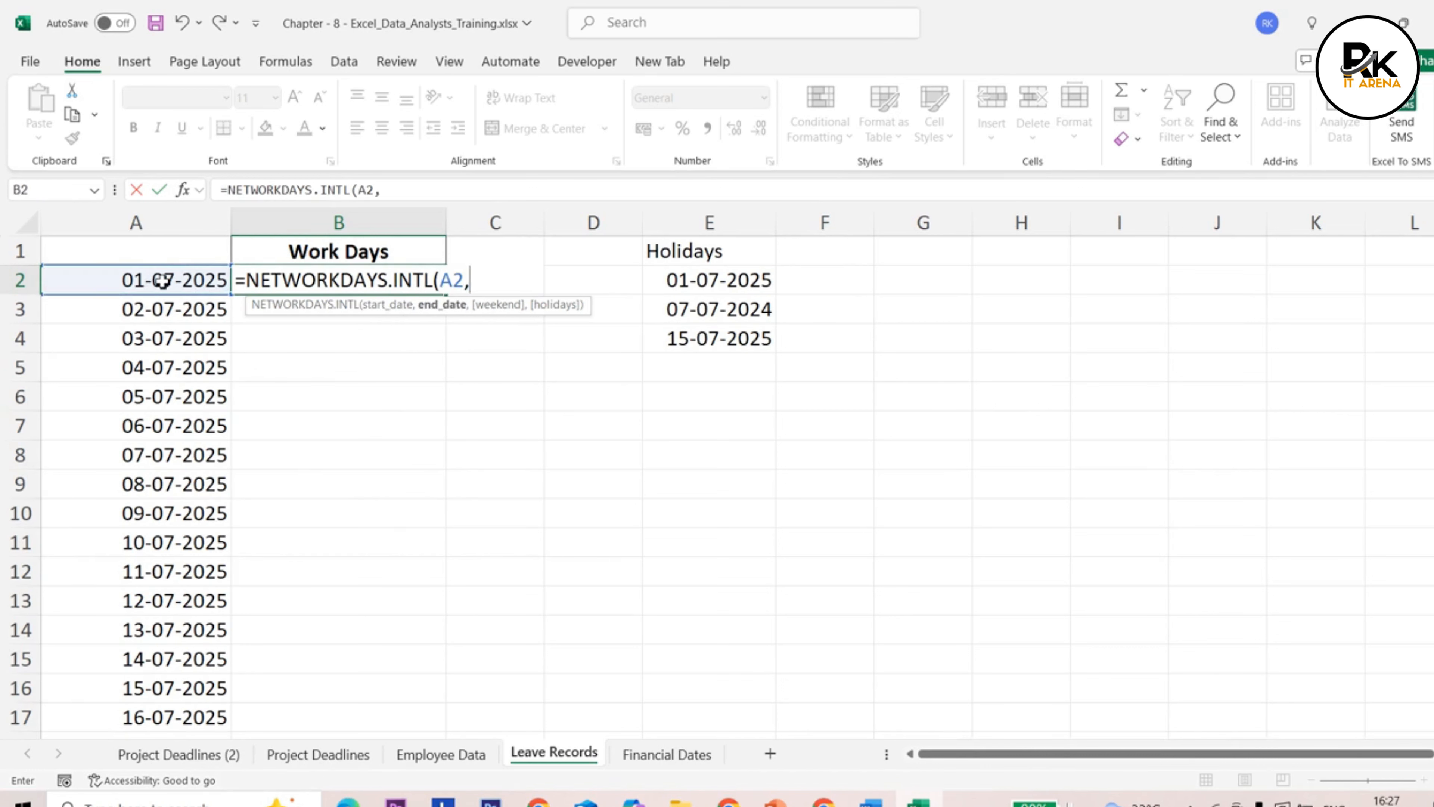
pyautogui.scroll(-16, 163, 282)
pyautogui.scroll(7, 153, 468)
pyautogui.click(160, 368)
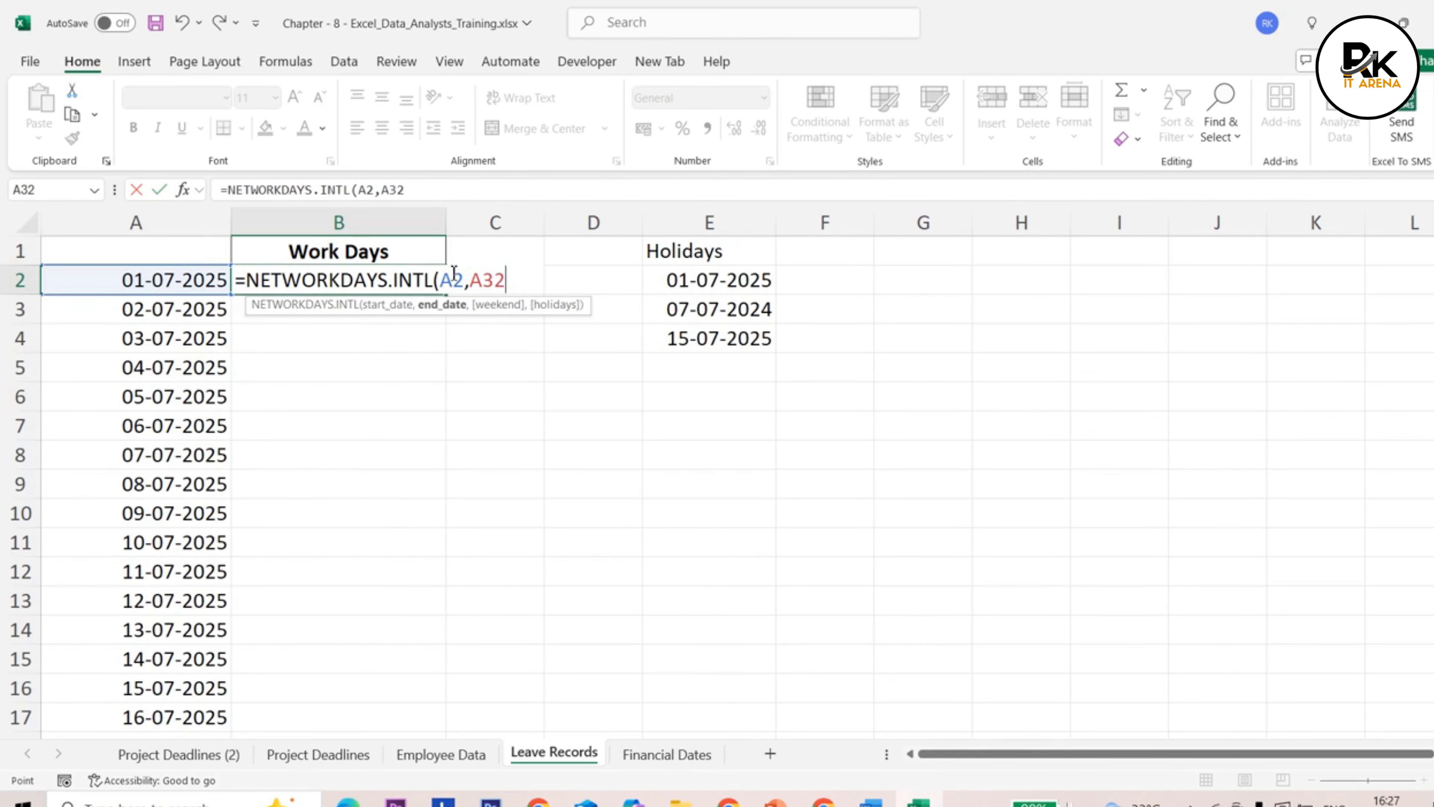
# Step: Complete the B2 formula with weekend option 1 (Saturday, Sunday) and the holiday range E2:E4
pyautogui.write(',')
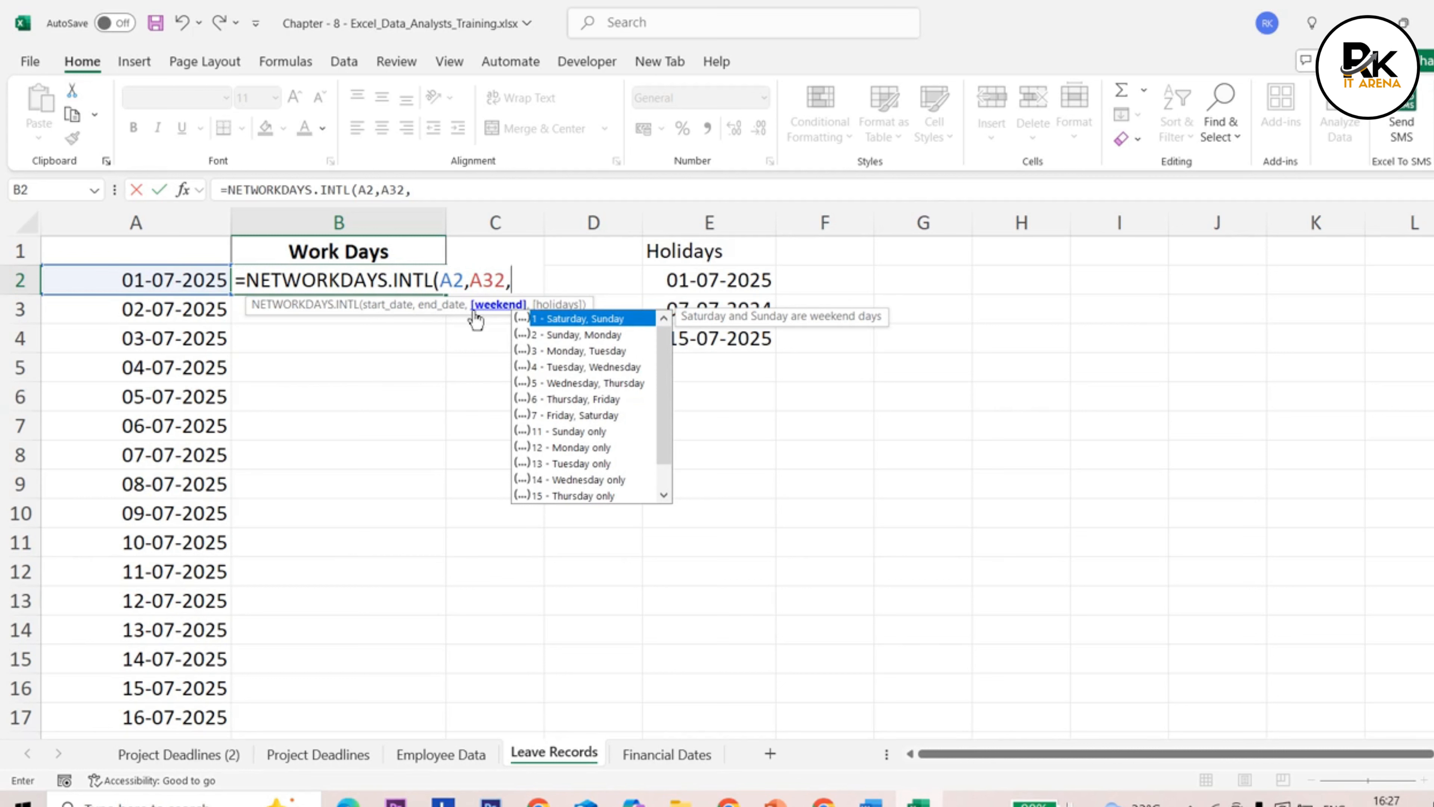
pyautogui.click(566, 319)
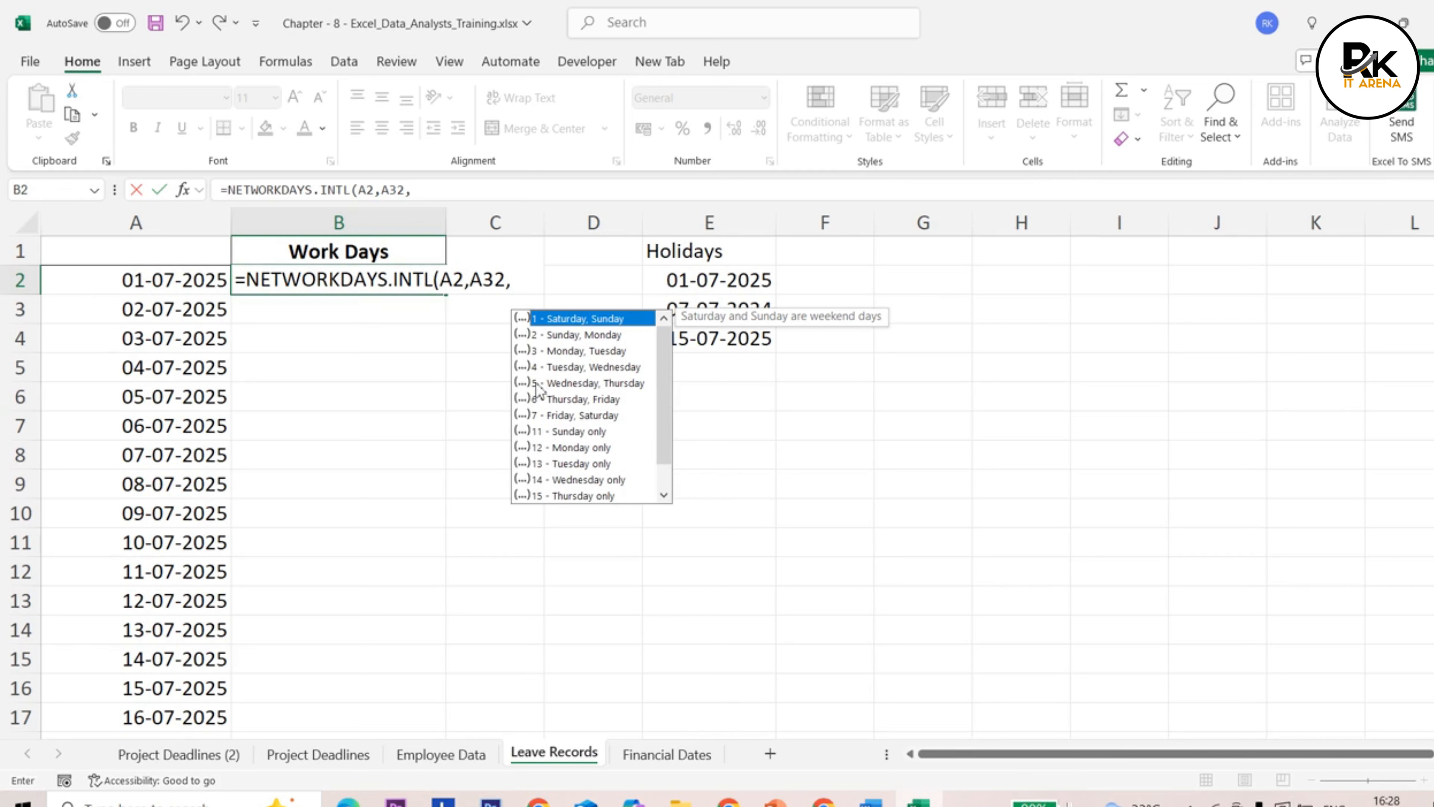
pyautogui.click(527, 285)
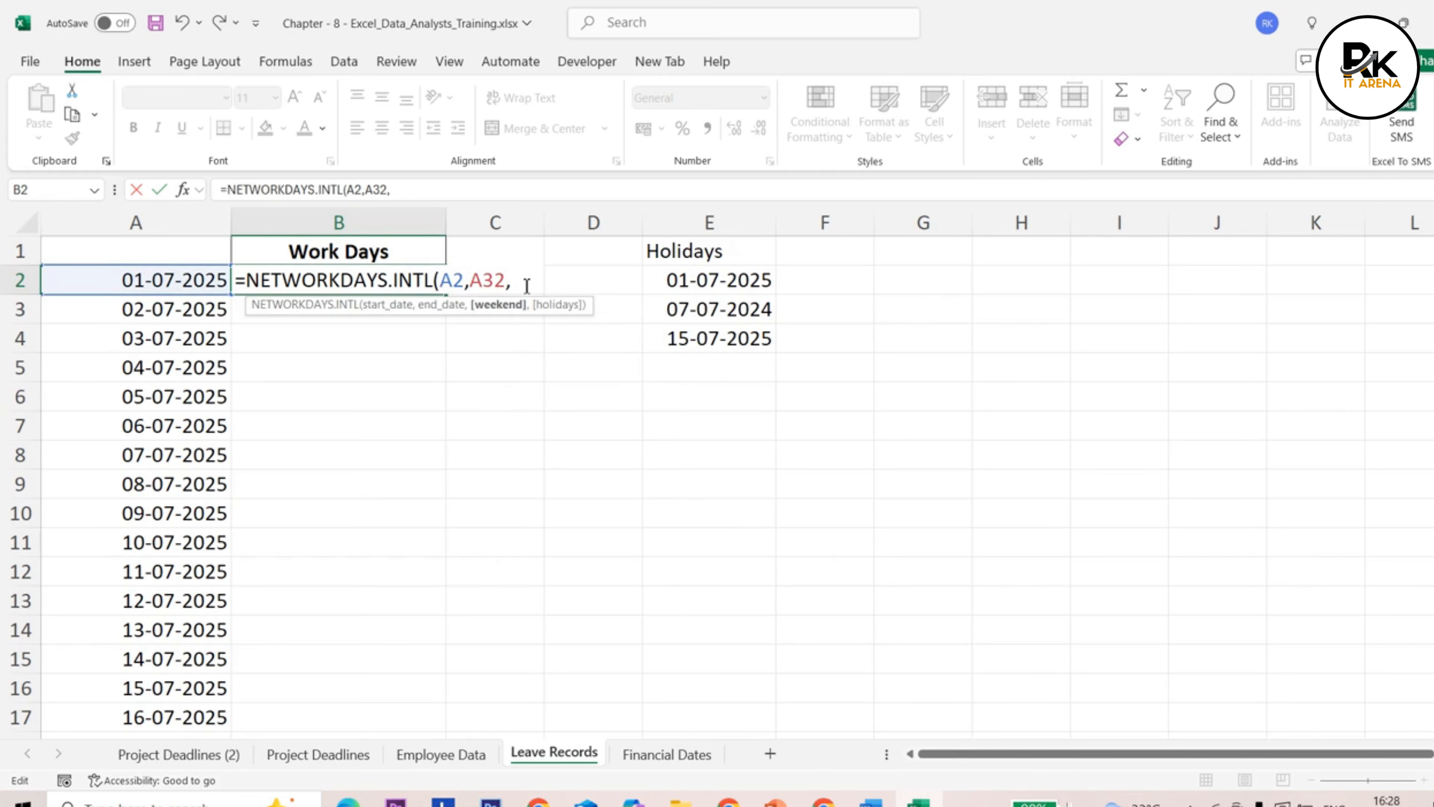
pyautogui.write('1')
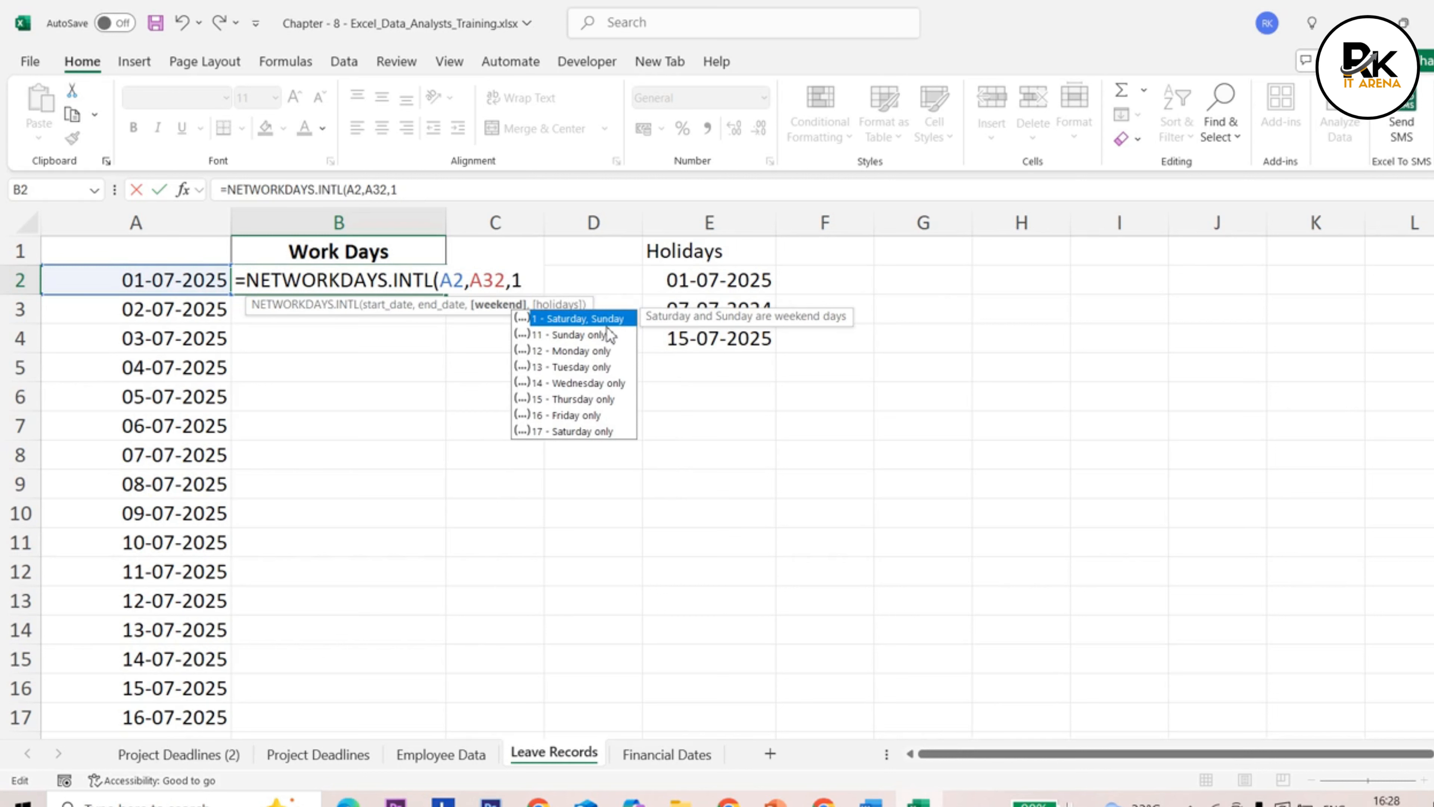
pyautogui.write(',')
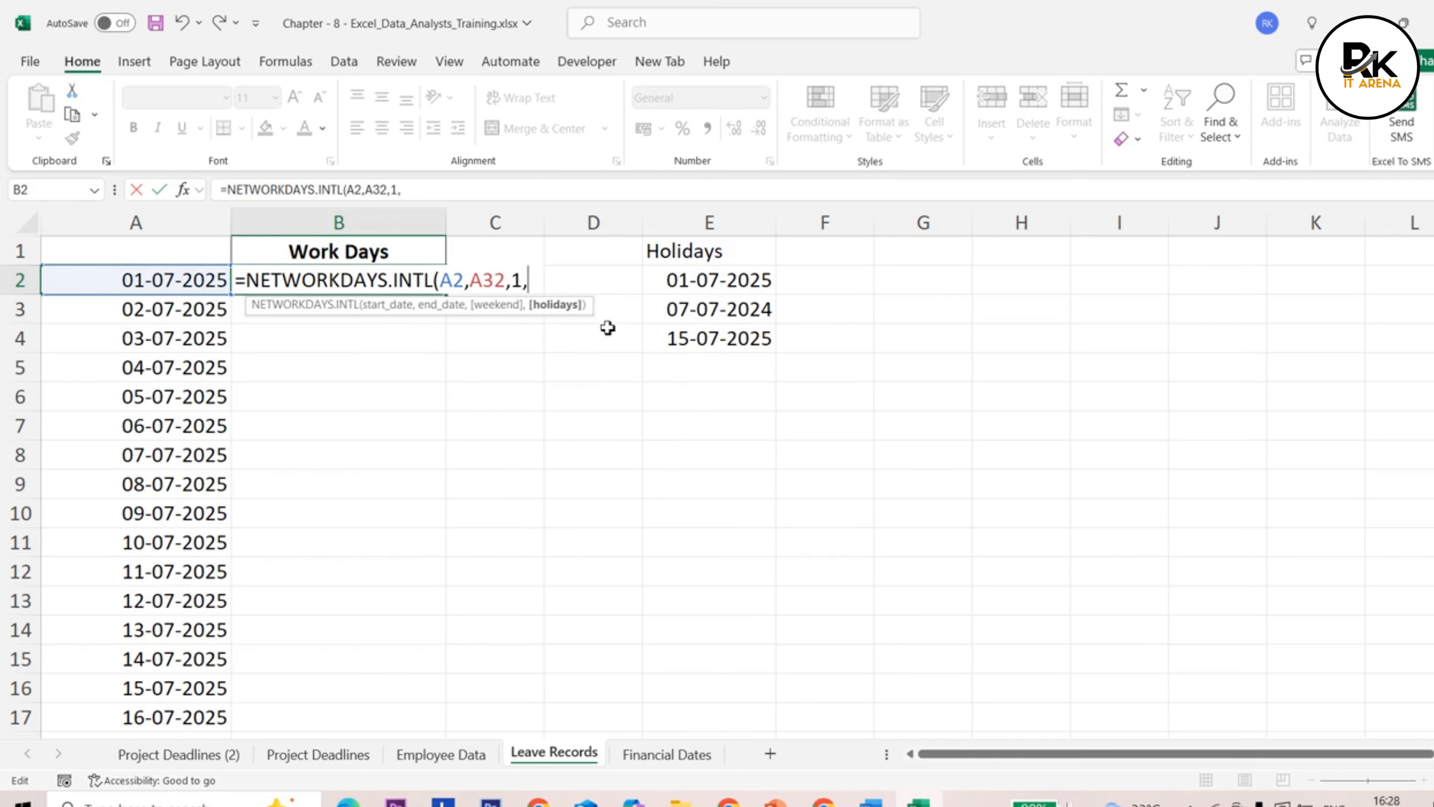
pyautogui.moveTo(679, 279); pyautogui.dragTo(695, 334)
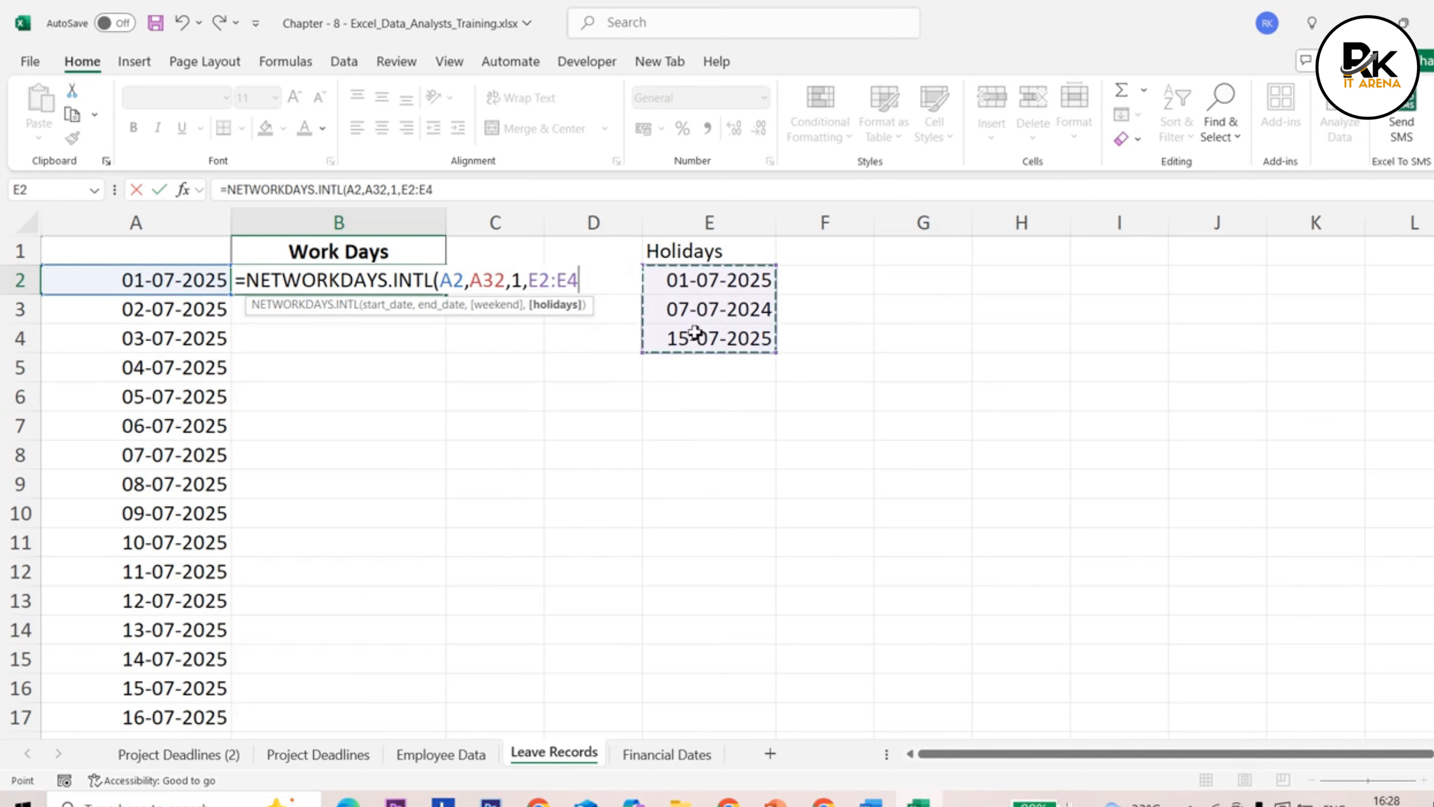
pyautogui.write(')')
pyautogui.press('Return')
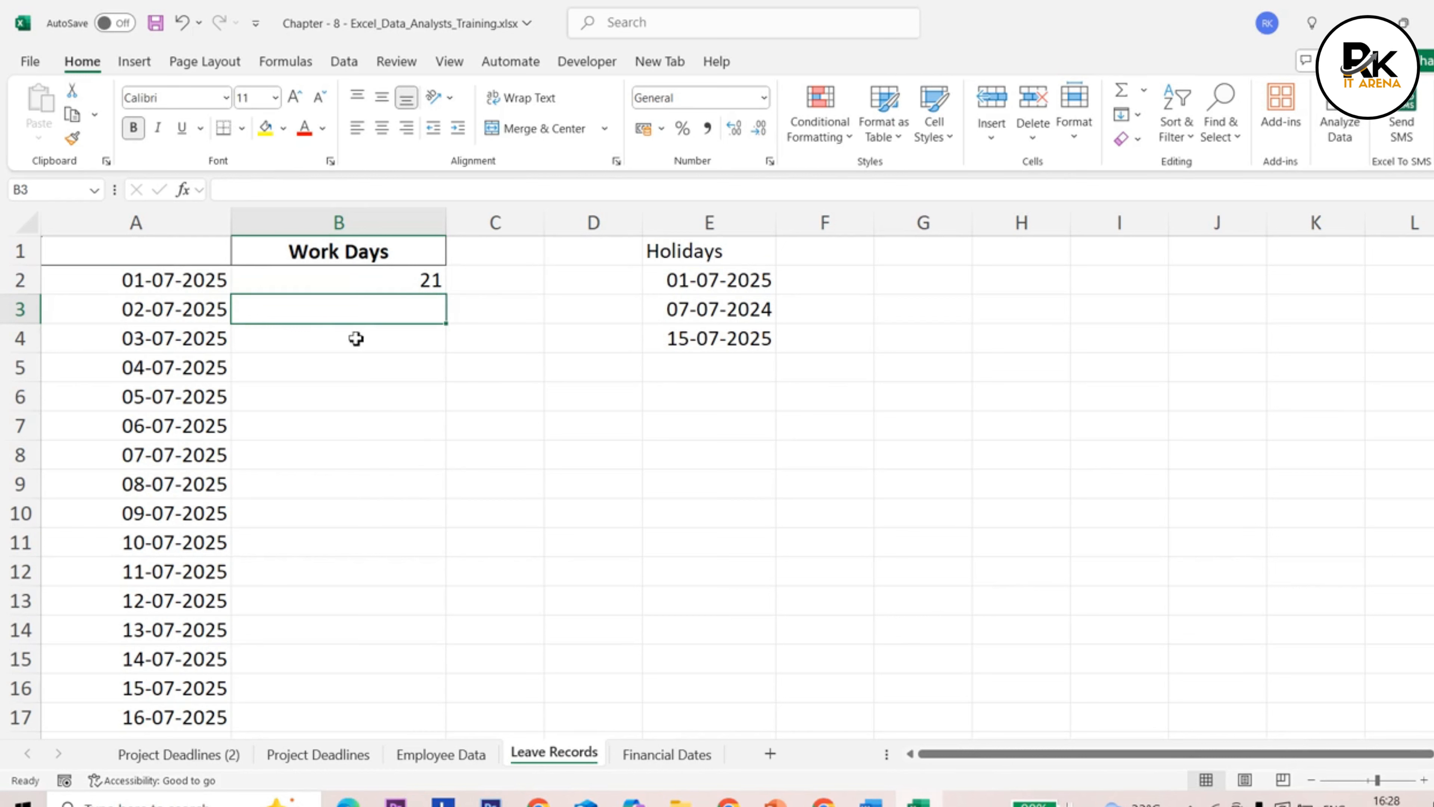
# Step: Set the weekend argument of the NETWORKDAYS.INTL formula in B2 to 11 (Sunday only)
pyautogui.doubleClick(362, 283)
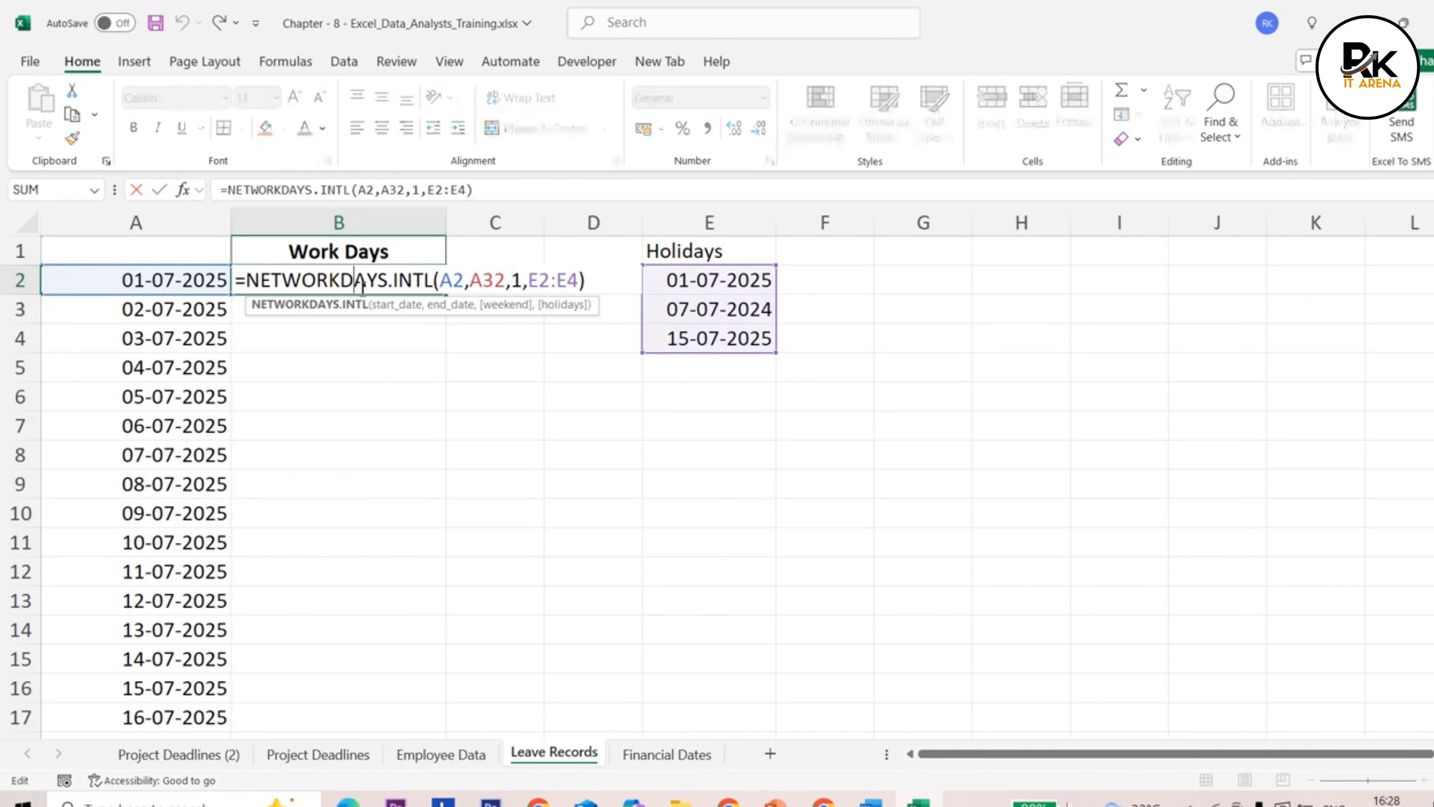
pyautogui.doubleClick(516, 280)
pyautogui.write('11')
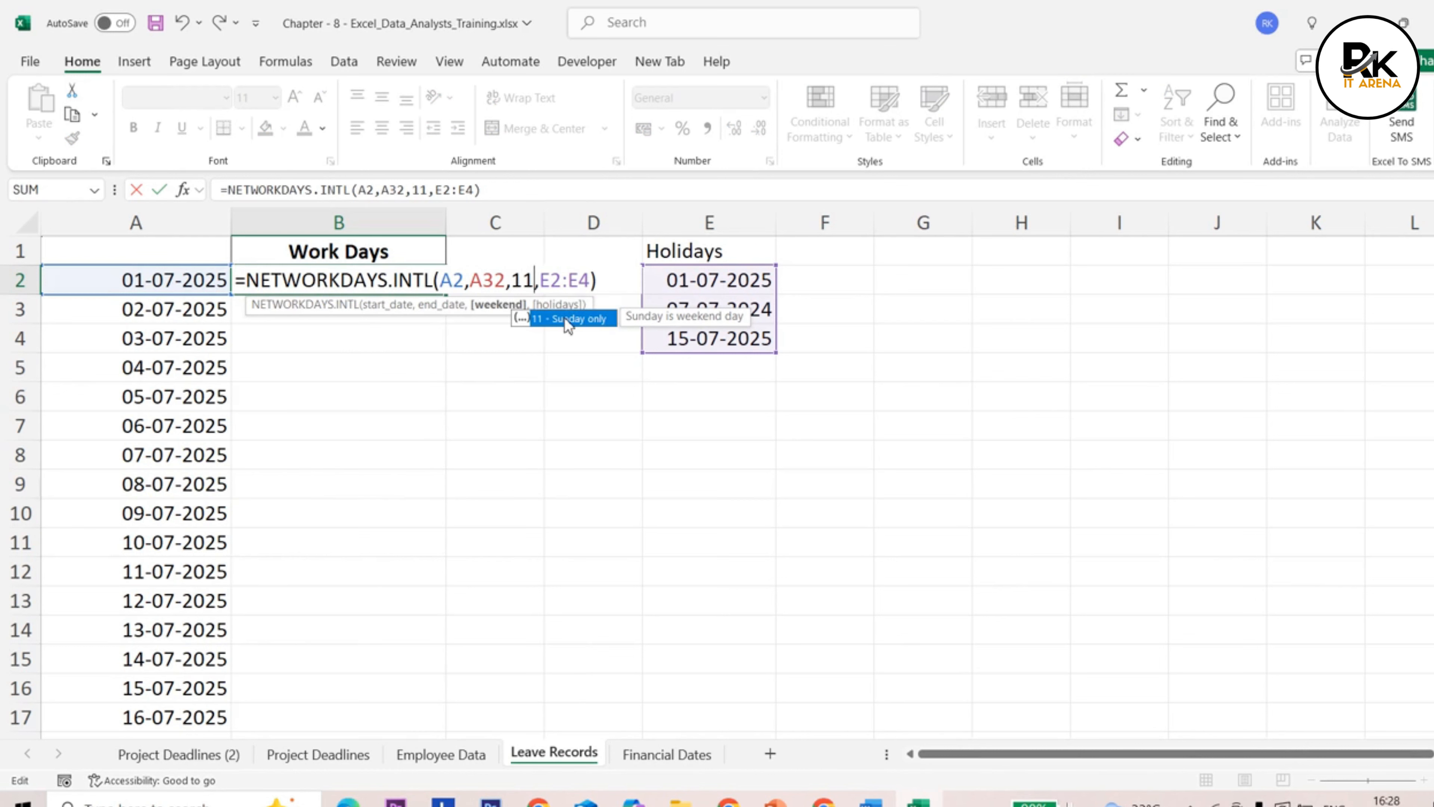
pyautogui.press('Return')
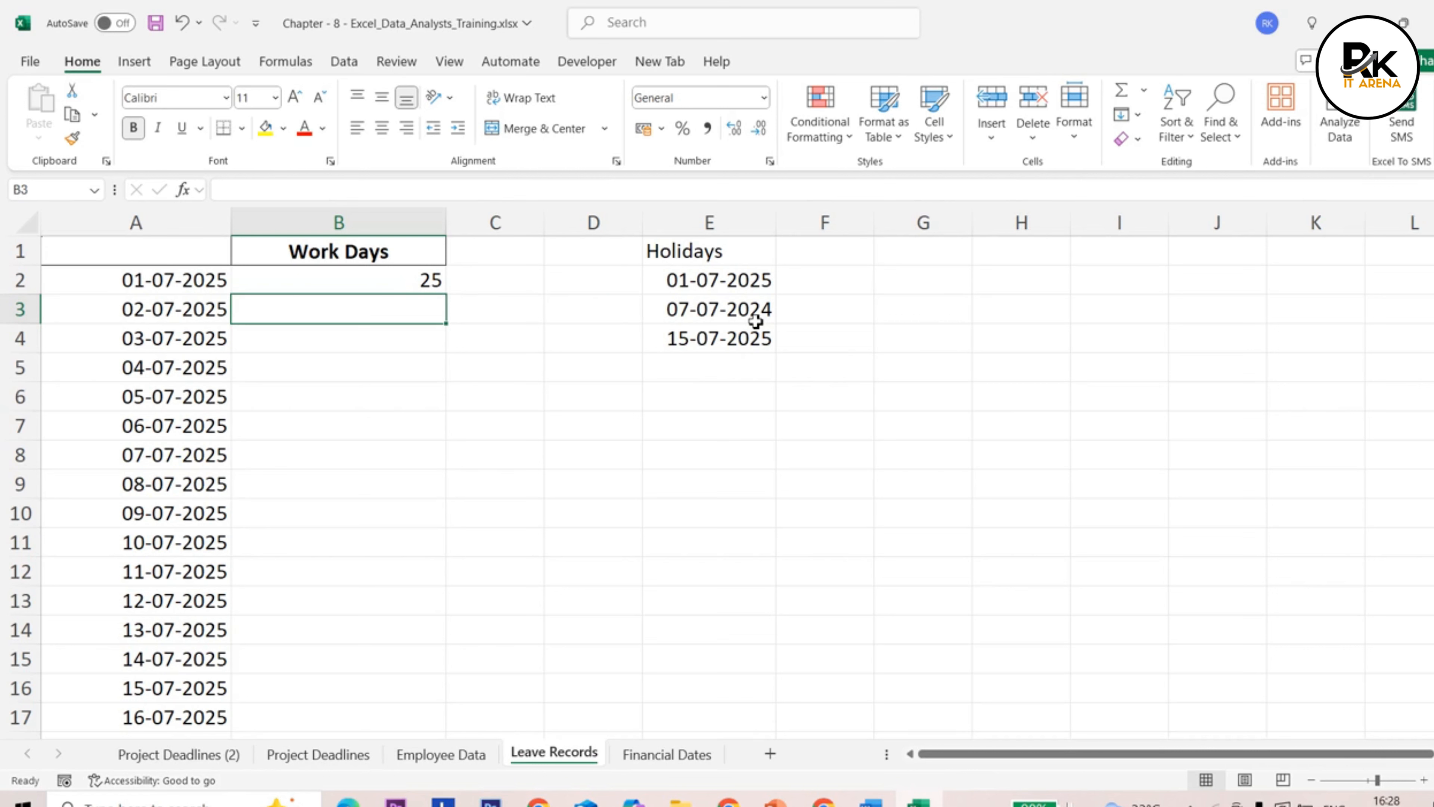
# Step: Undo the Work Days formula in B2 and start a new NETWORKDAYS.INTL formula with A2 as the start date
pyautogui.hotkey('ctrl', 'z')
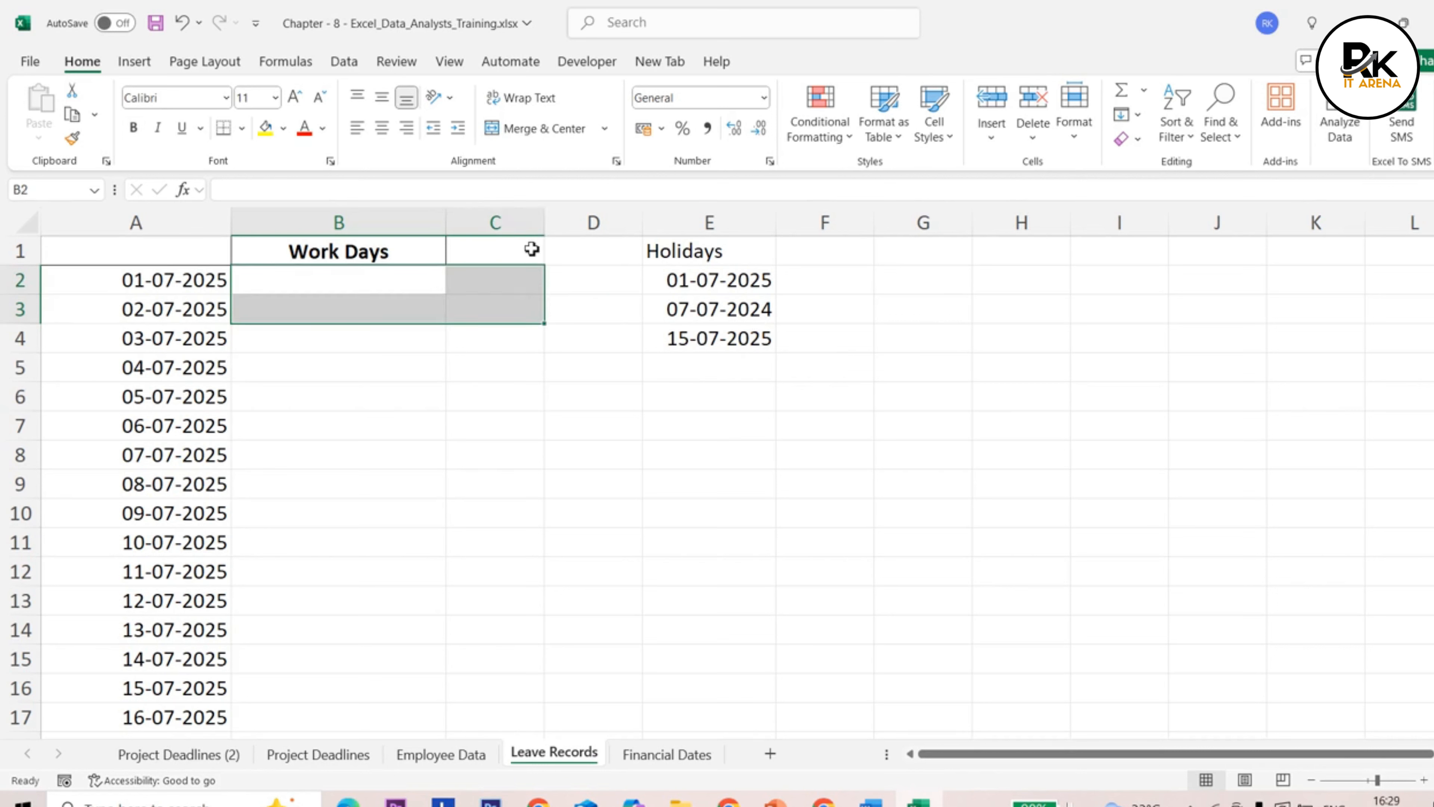
pyautogui.click(486, 531)
pyautogui.click(327, 278)
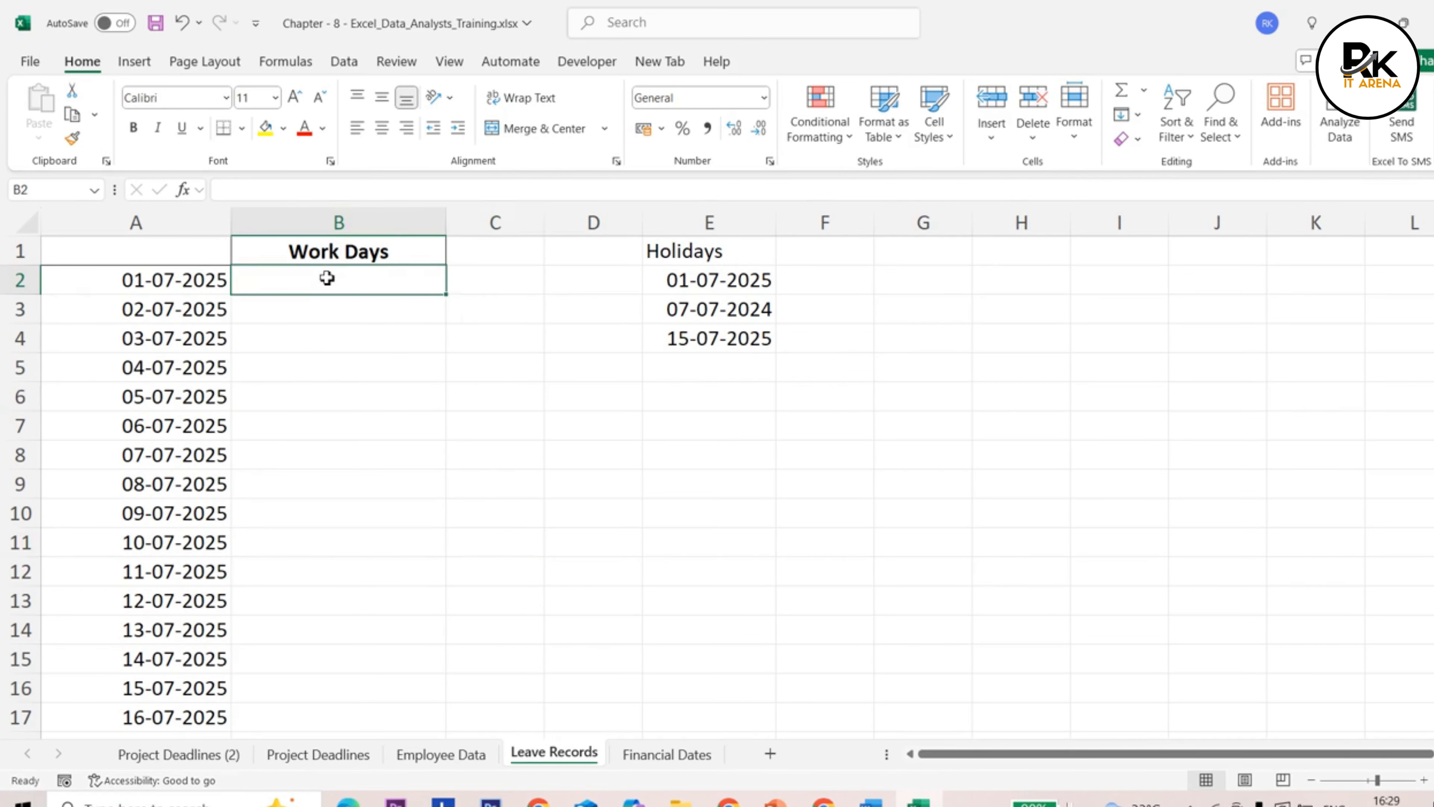
pyautogui.write('=net')
pyautogui.press('Down')
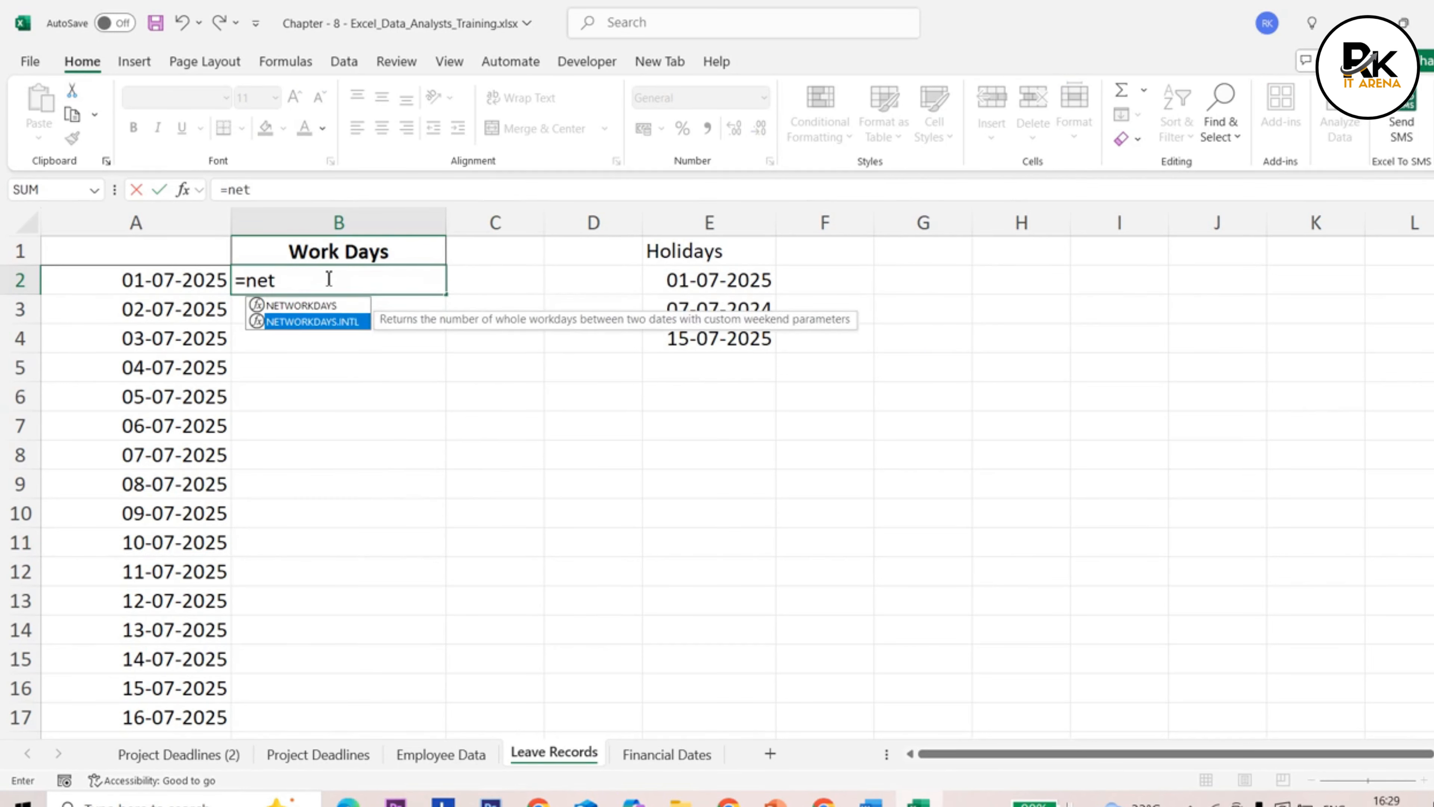
pyautogui.press('Tab')
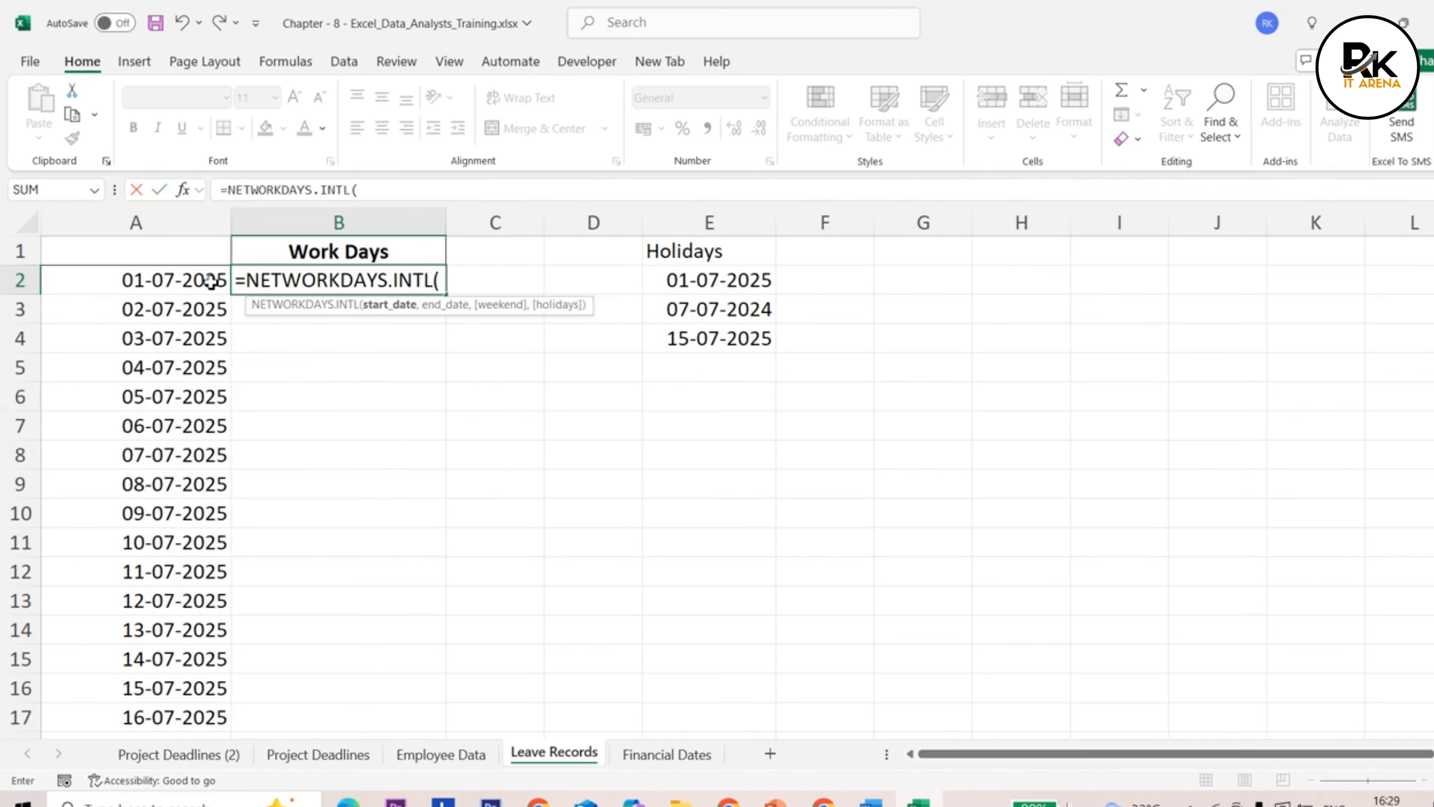
pyautogui.click(210, 281)
pyautogui.write(',')
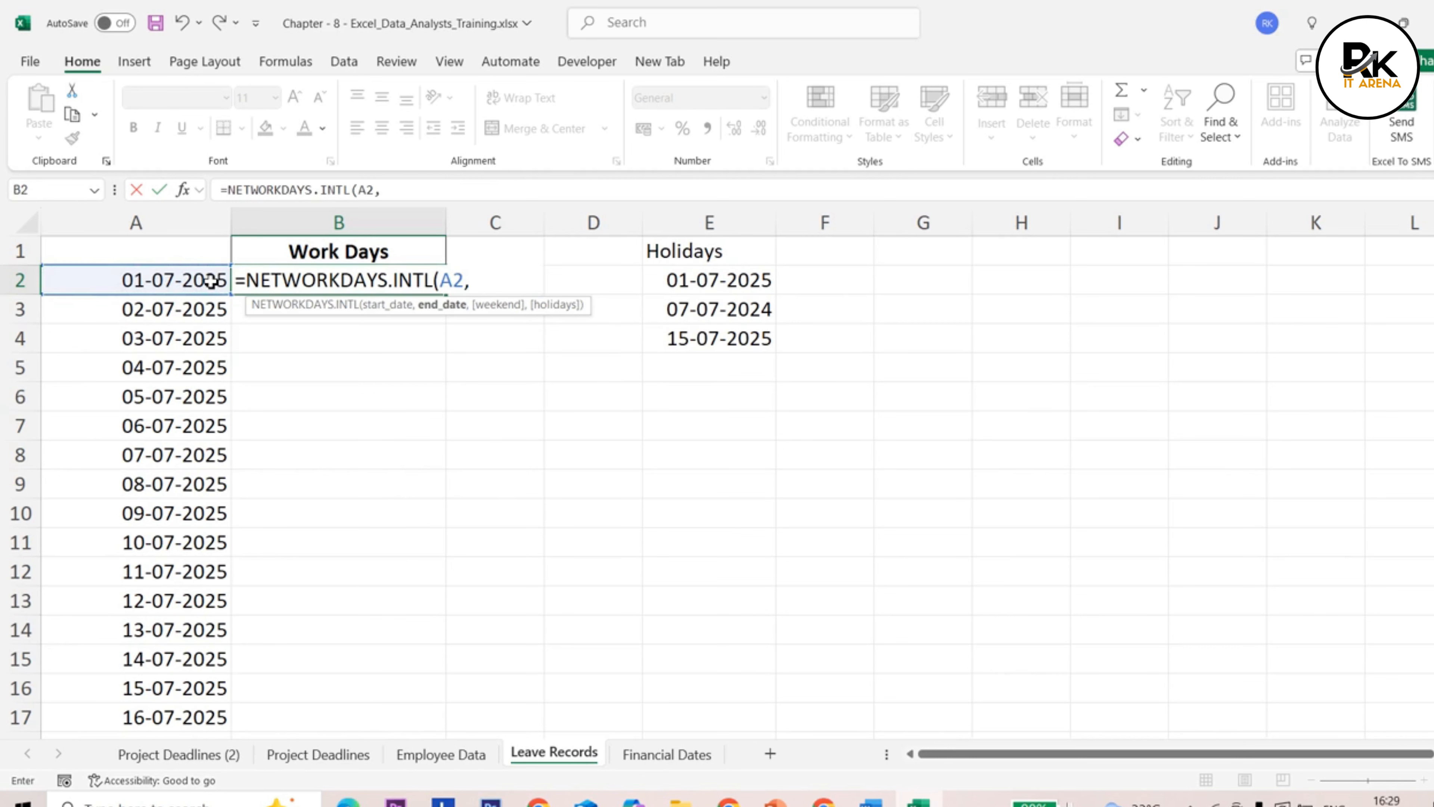
# Step: Complete the B2 formula with end date A32, weekend option 1 and the holiday range E2:E4
pyautogui.scroll(-7, 209, 285)
pyautogui.scroll(-1, 207, 347)
pyautogui.click(173, 456)
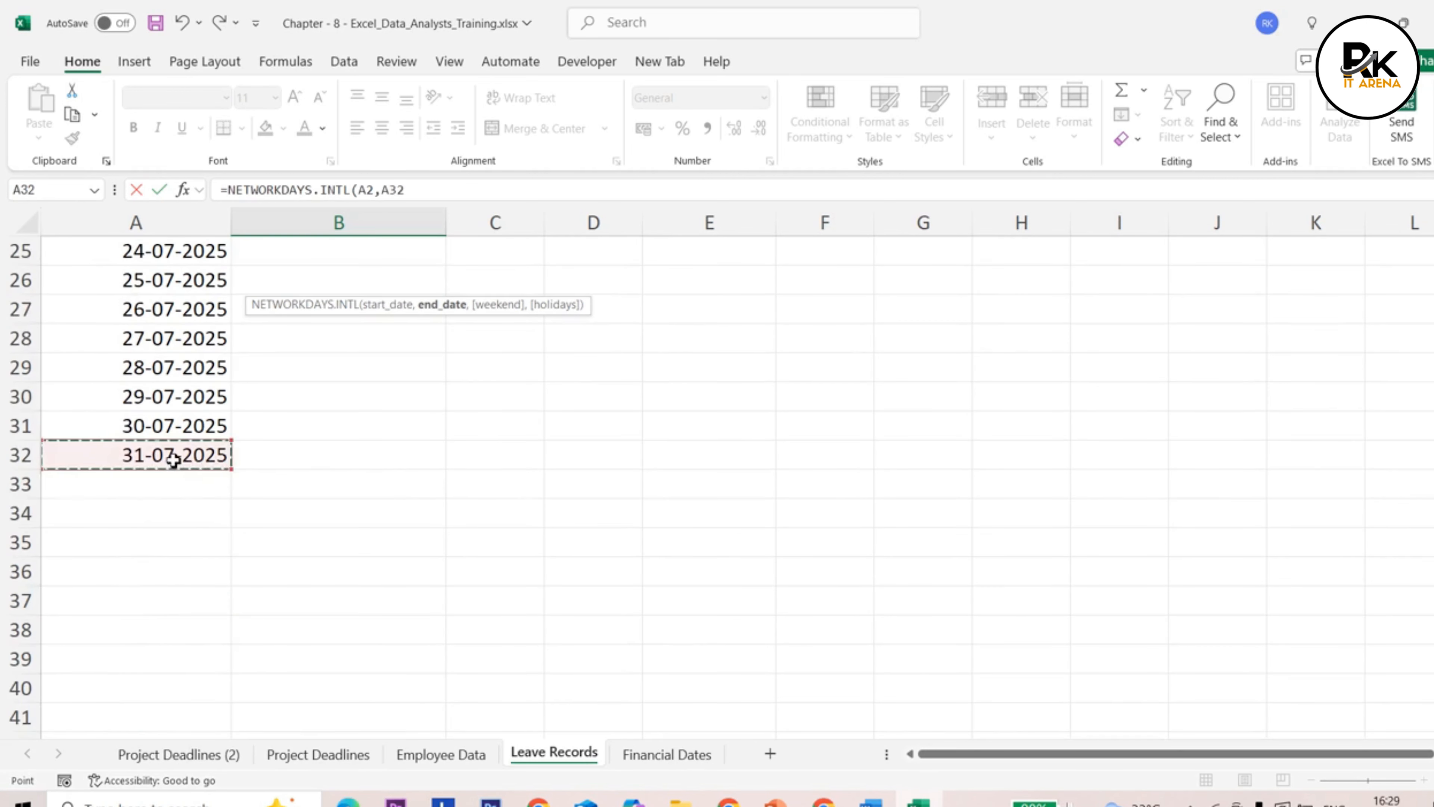
pyautogui.scroll(8, 305, 483)
pyautogui.write(',')
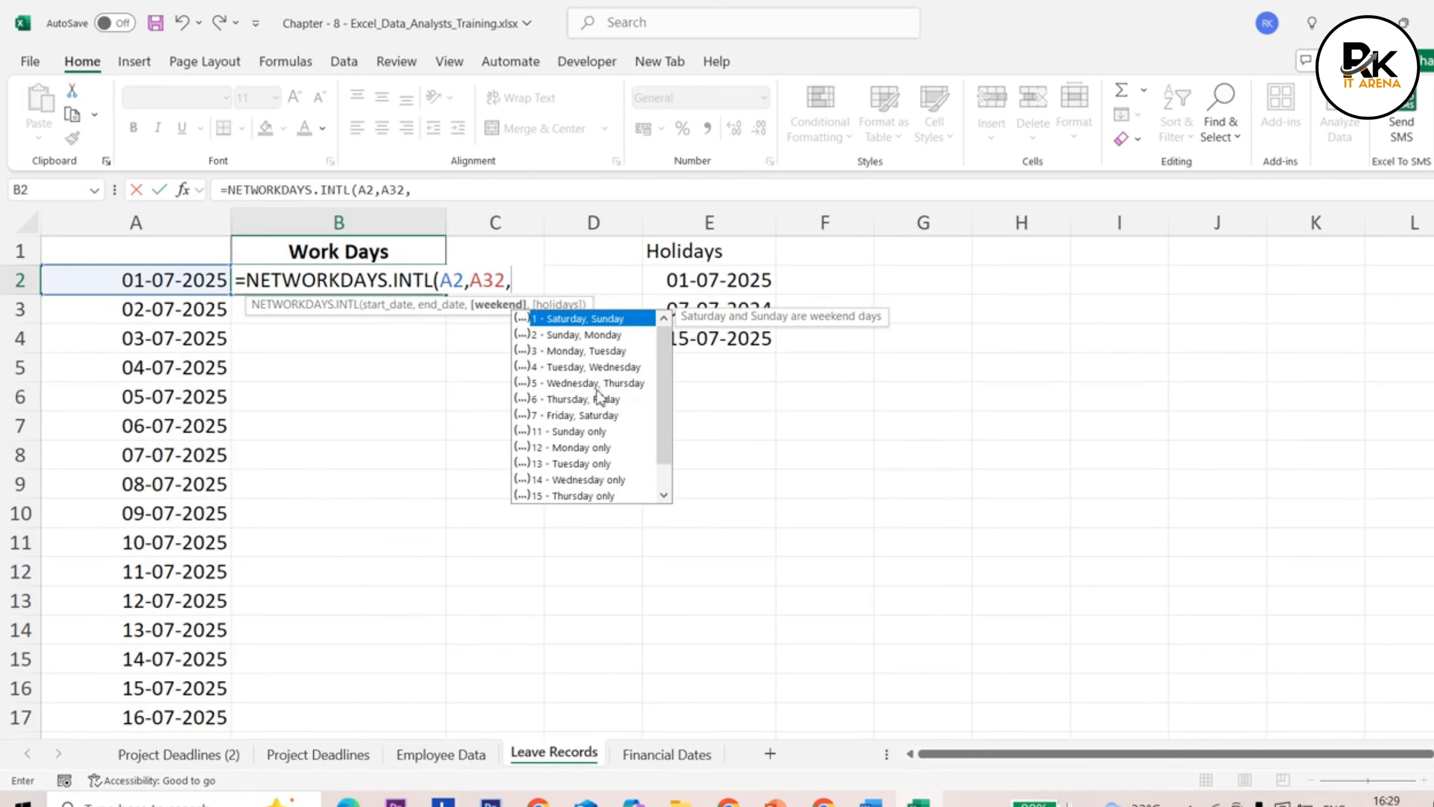
pyautogui.click(592, 432)
pyautogui.write(',')
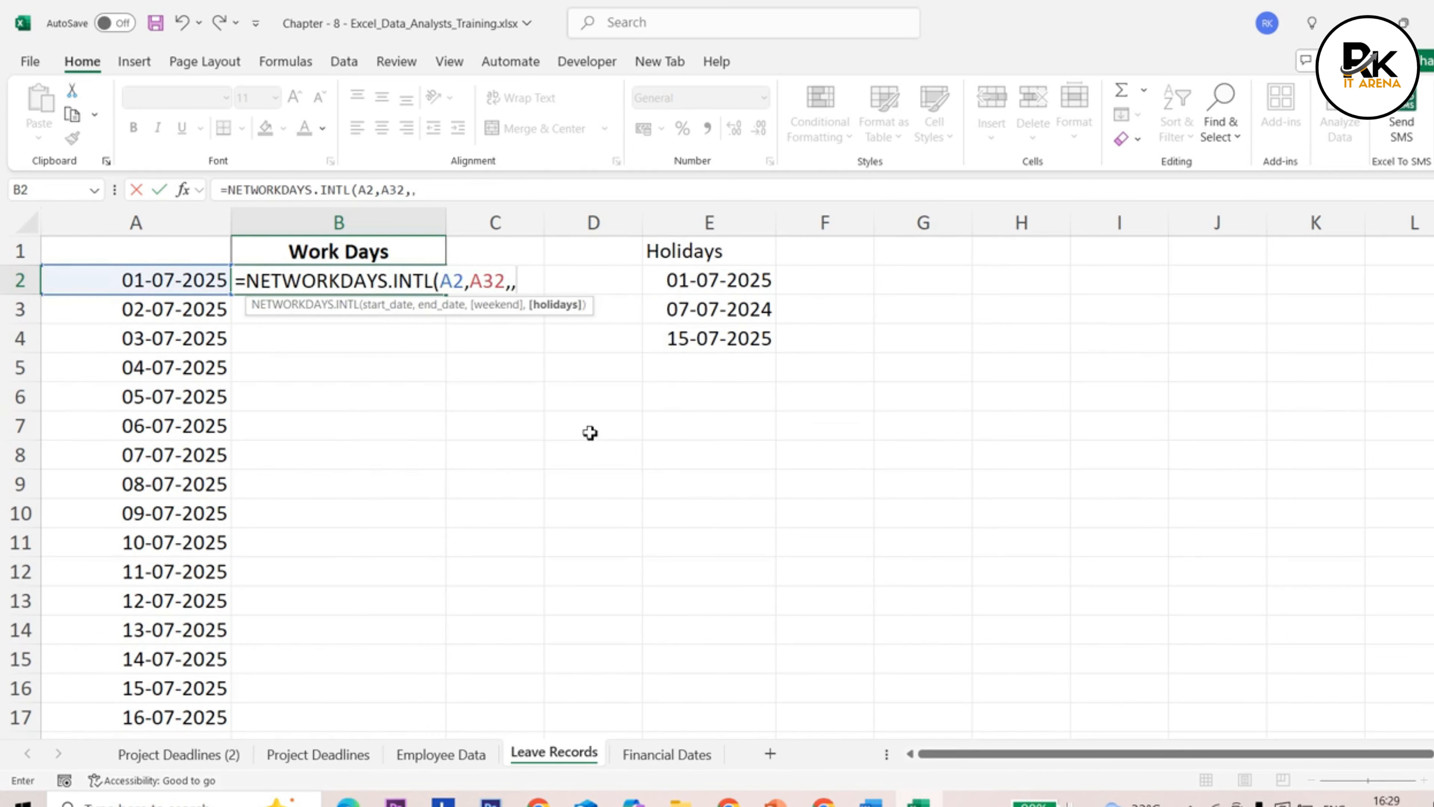
pyautogui.press('BackSpace')
pyautogui.write('1,')
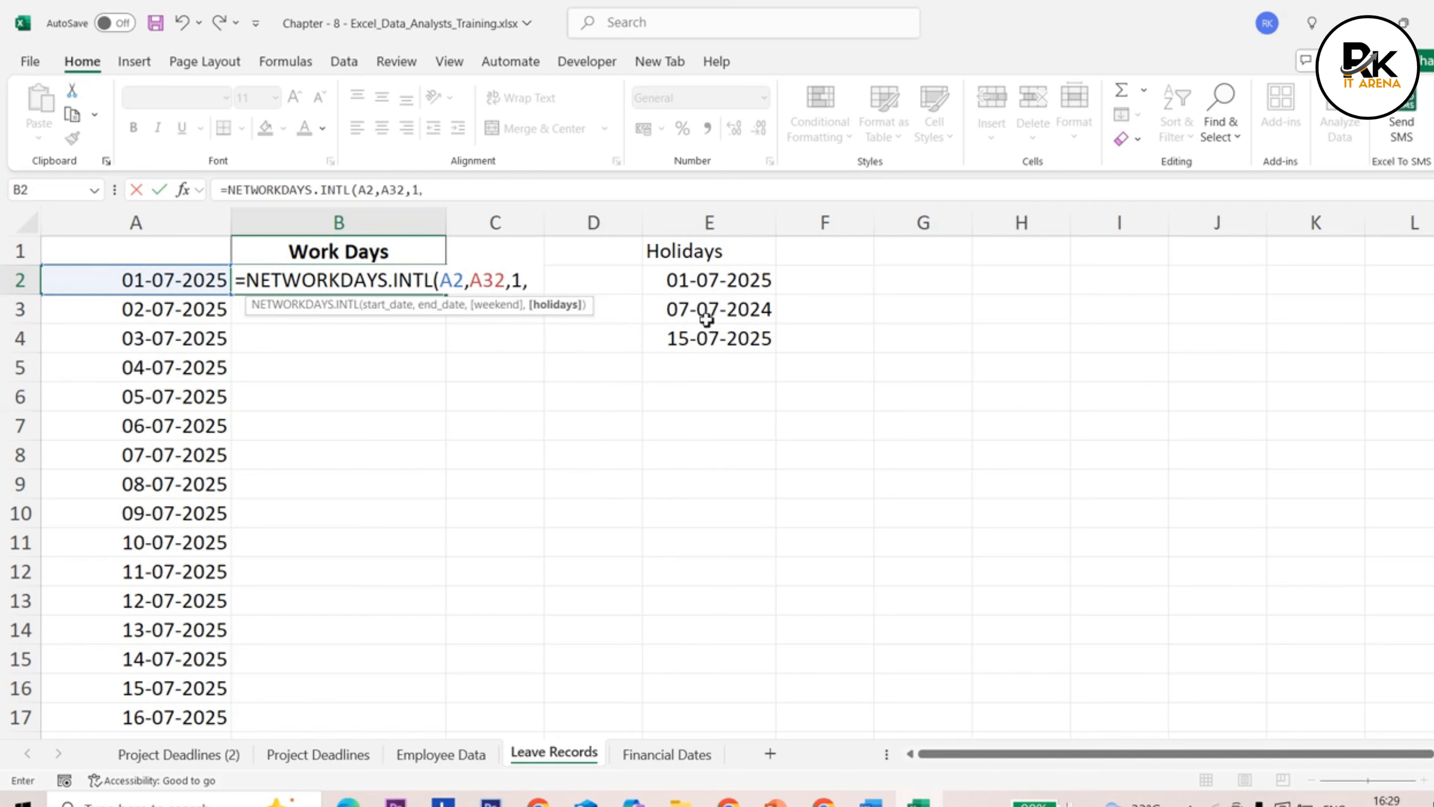
pyautogui.moveTo(707, 286); pyautogui.dragTo(703, 331)
pyautogui.press('Return')
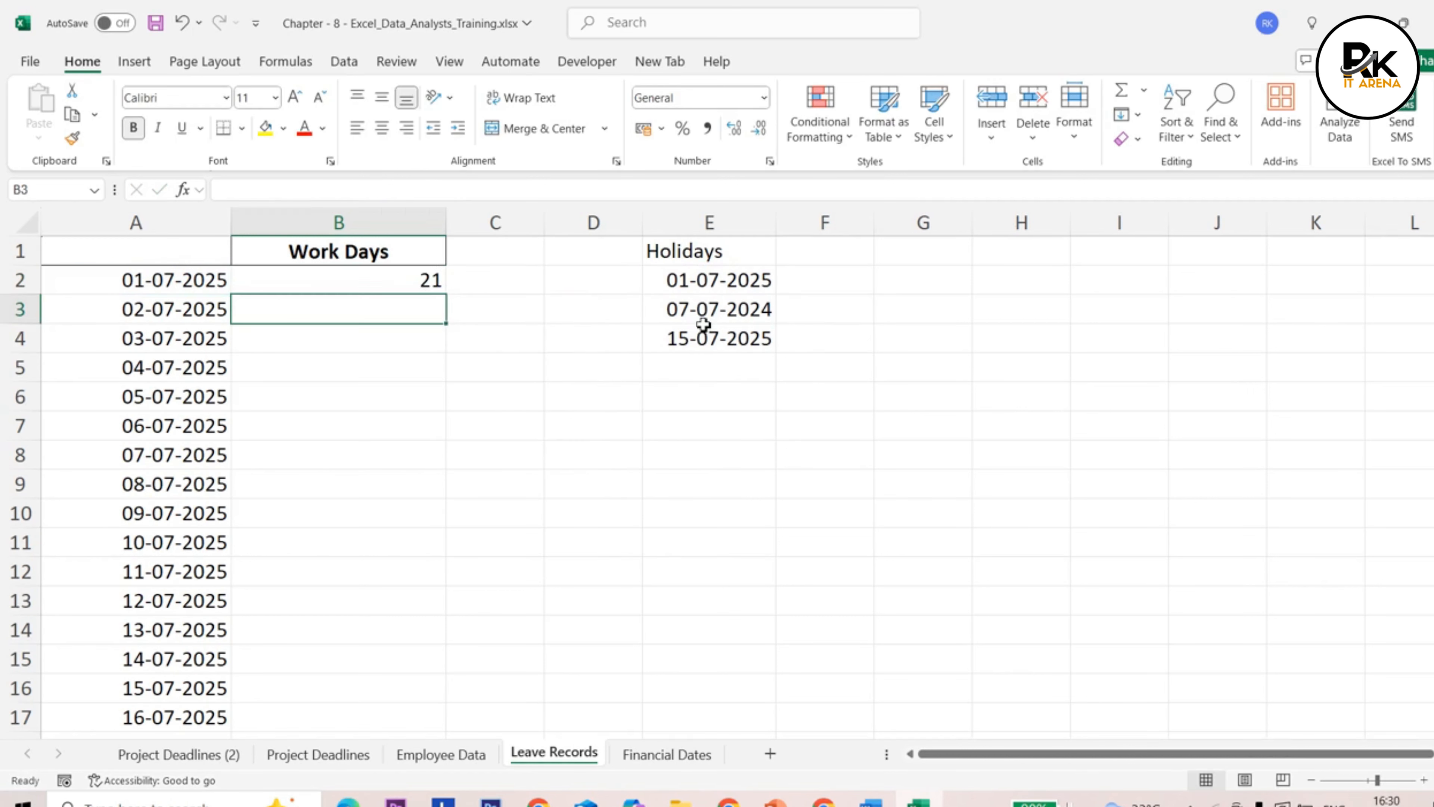
# Step: Try filling the B2 formula down the Work Days column, undo it, and fill it only to B4
pyautogui.click(434, 283)
pyautogui.moveTo(449, 299); pyautogui.dragTo(422, 685)
pyautogui.hotkey('ctrl', 'z')
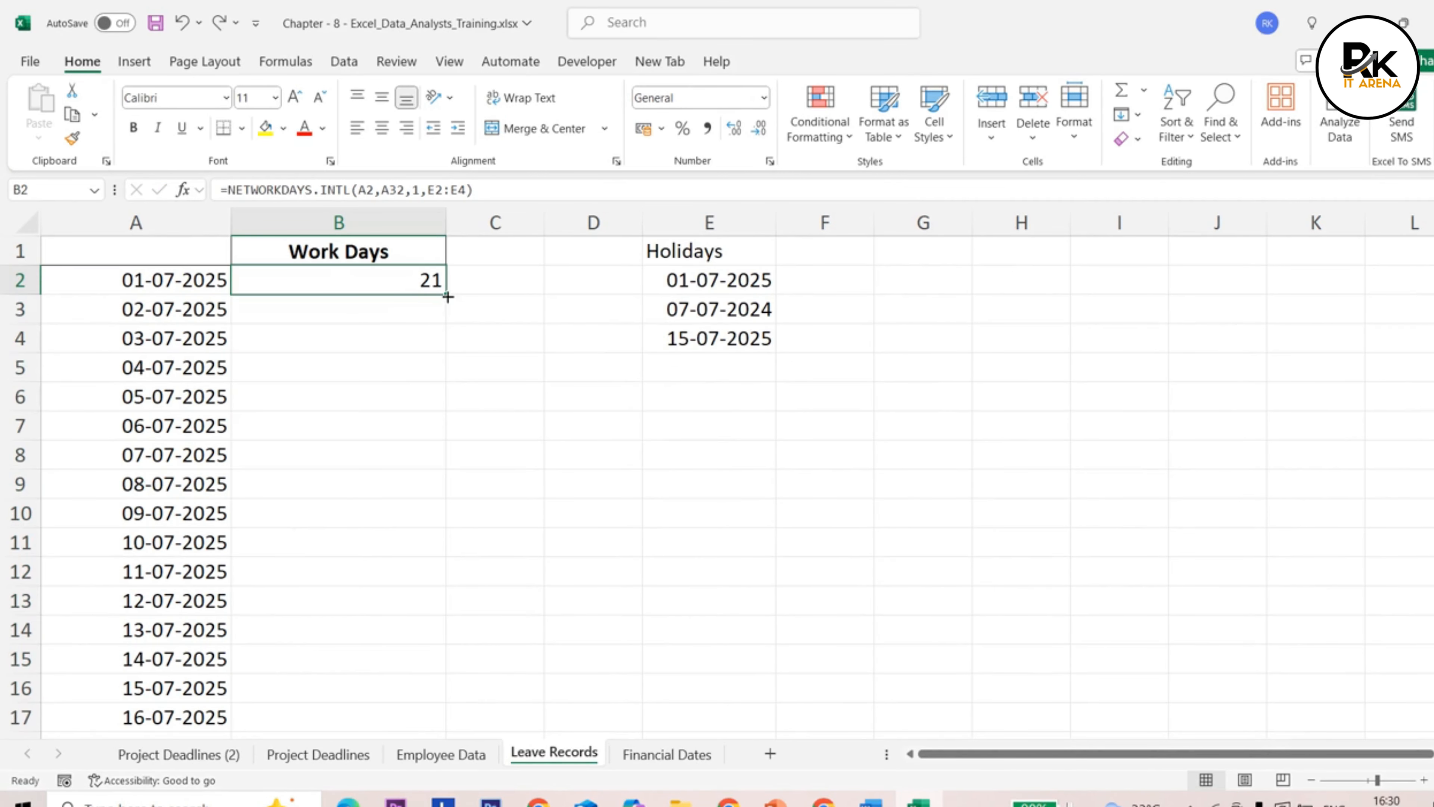
pyautogui.moveTo(447, 294); pyautogui.dragTo(445, 349)
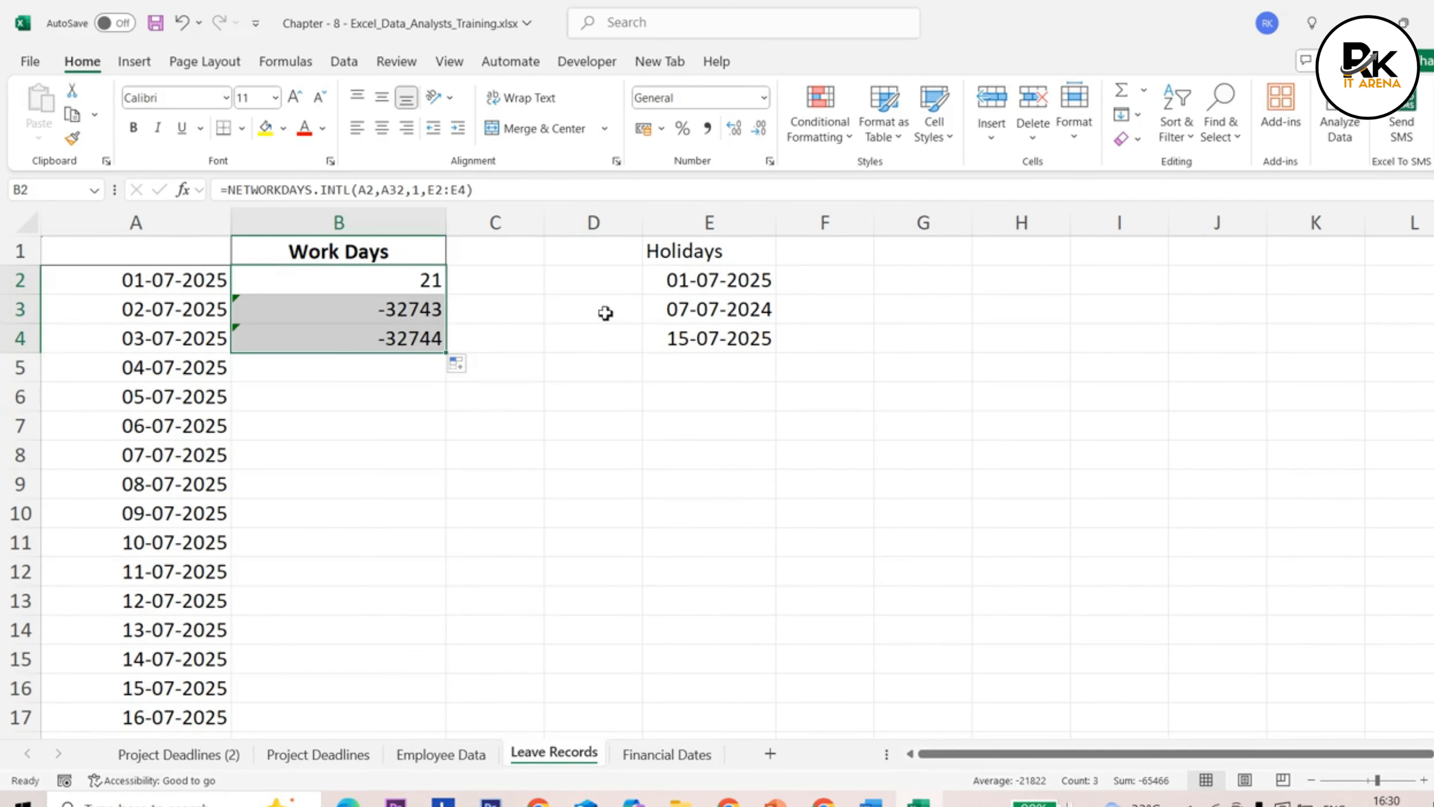
# Step: Make the holiday range in the B2 formula absolute as $E$2:$E$4 and fill the formula down to B12
pyautogui.click(666, 282)
pyautogui.click(716, 305)
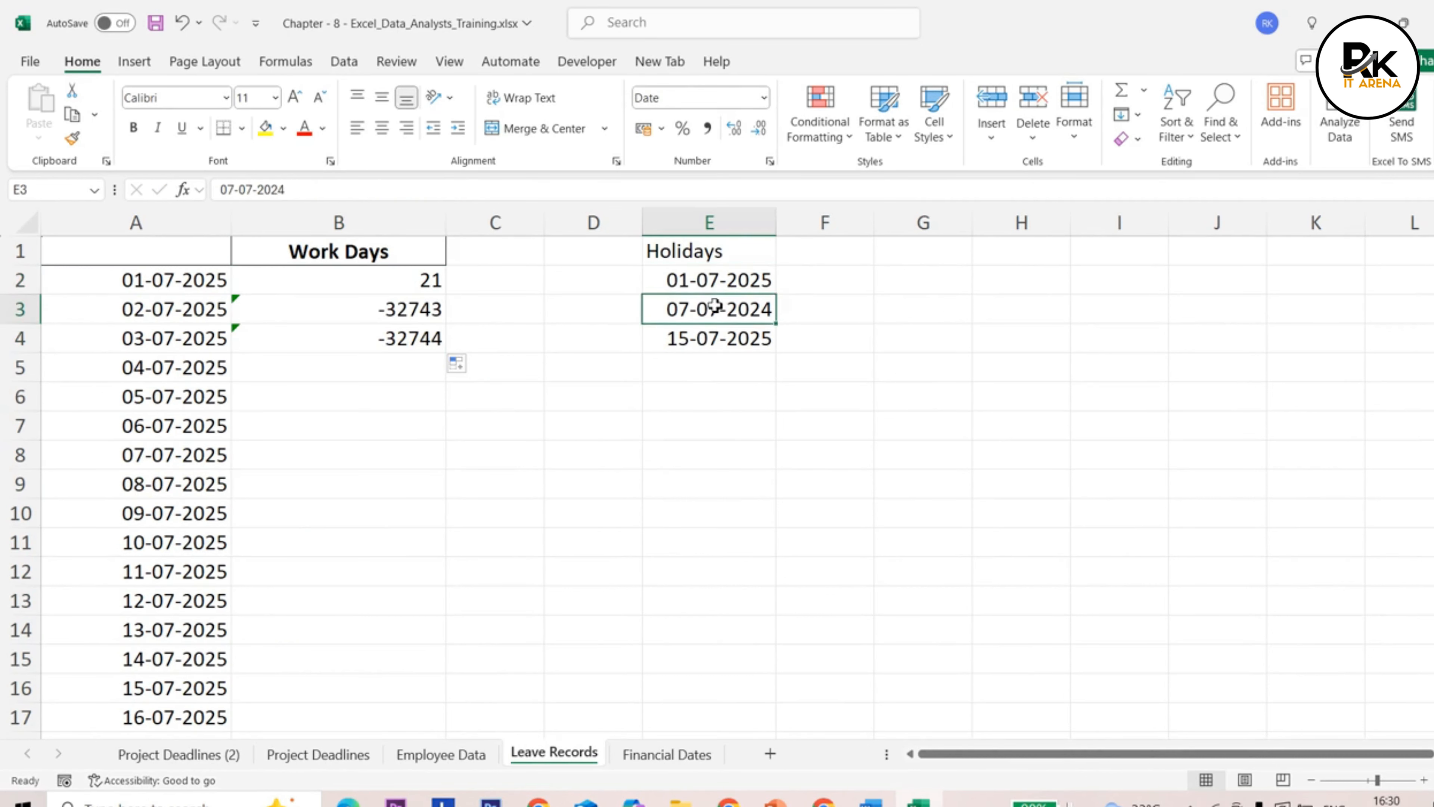
pyautogui.click(709, 277)
pyautogui.click(420, 280)
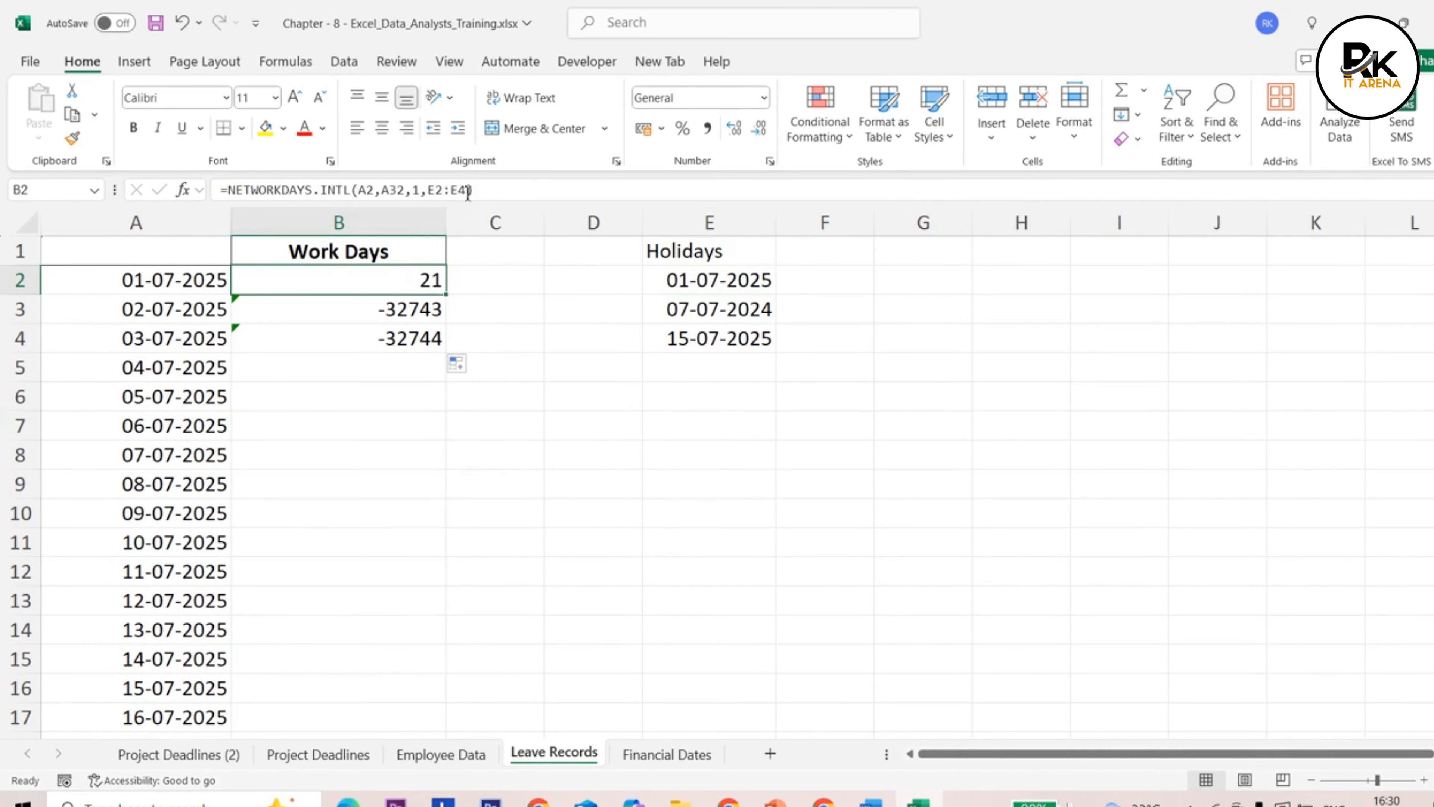
# Step: Compare the references used in the B2 and B3 formulas
pyautogui.click(436, 309)
pyautogui.click(430, 279)
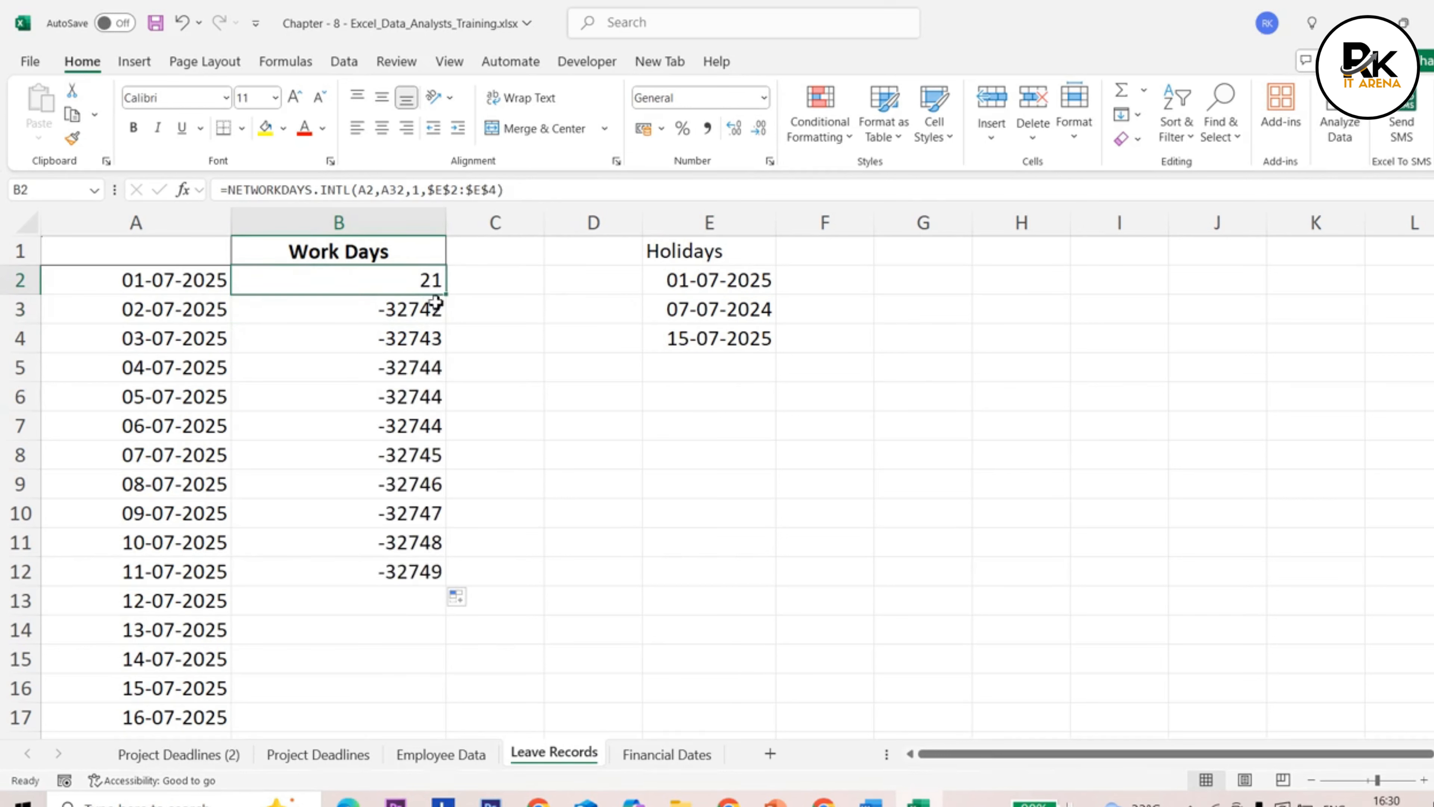
pyautogui.click(435, 305)
pyautogui.click(429, 279)
pyautogui.doubleClick(429, 279)
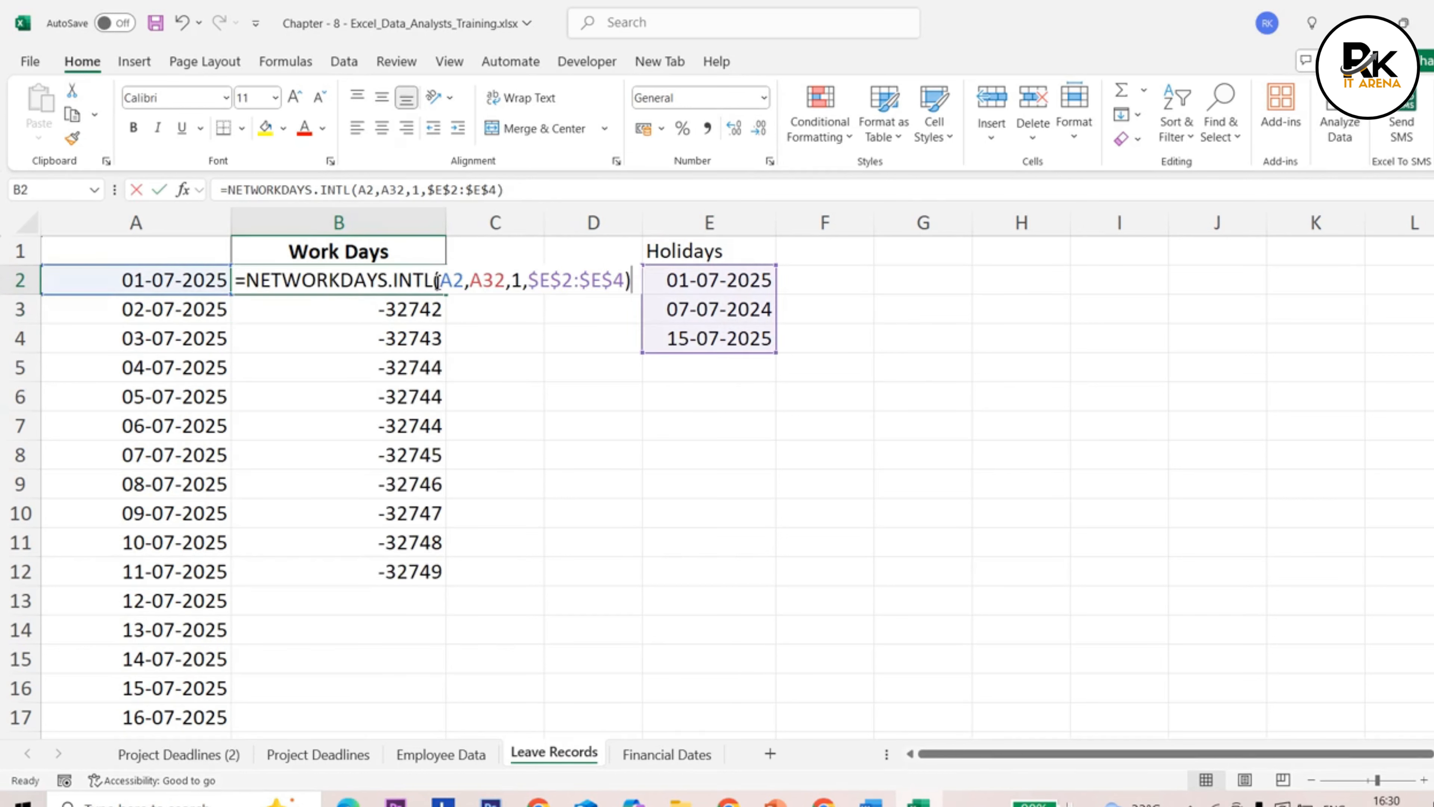
pyautogui.click(373, 189)
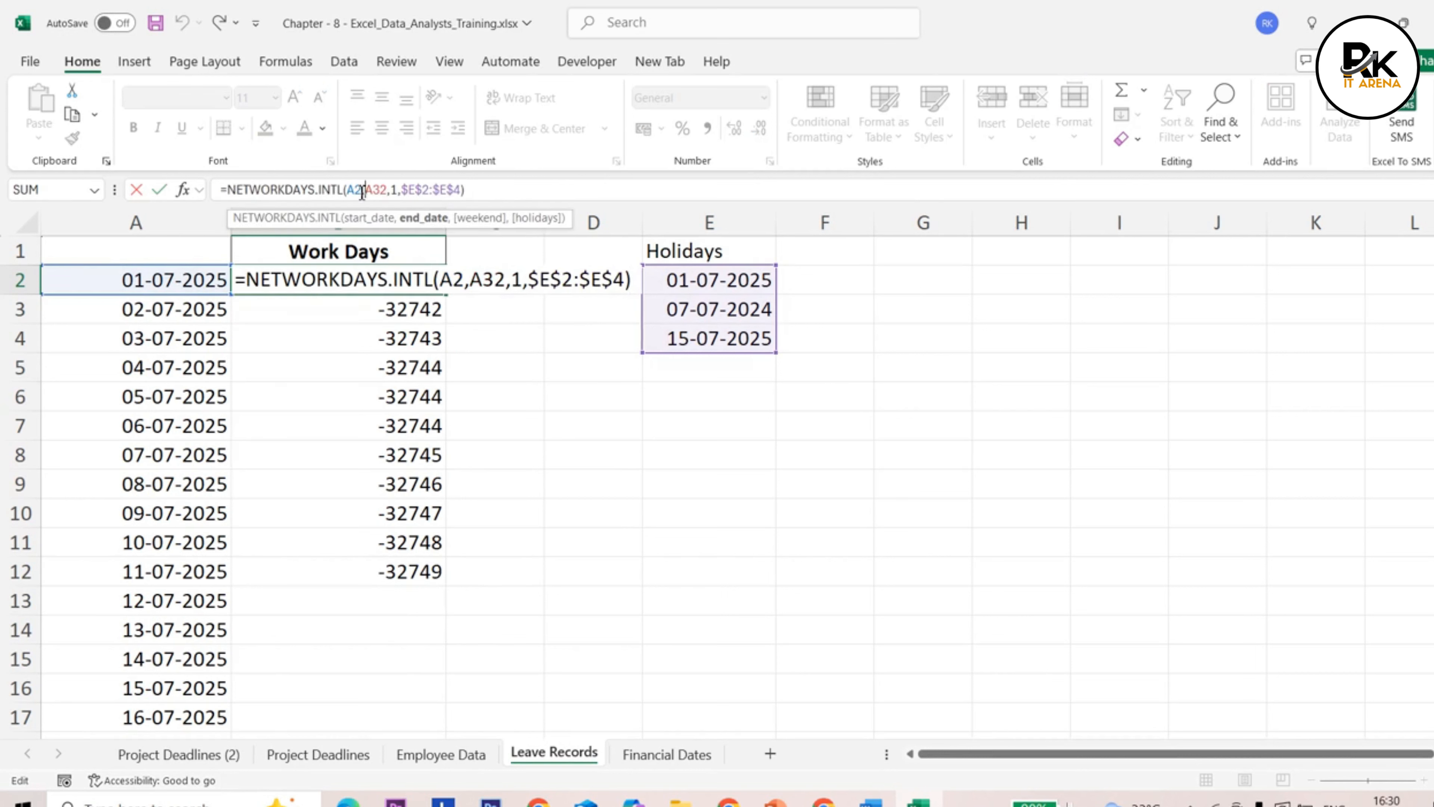
pyautogui.click(384, 311)
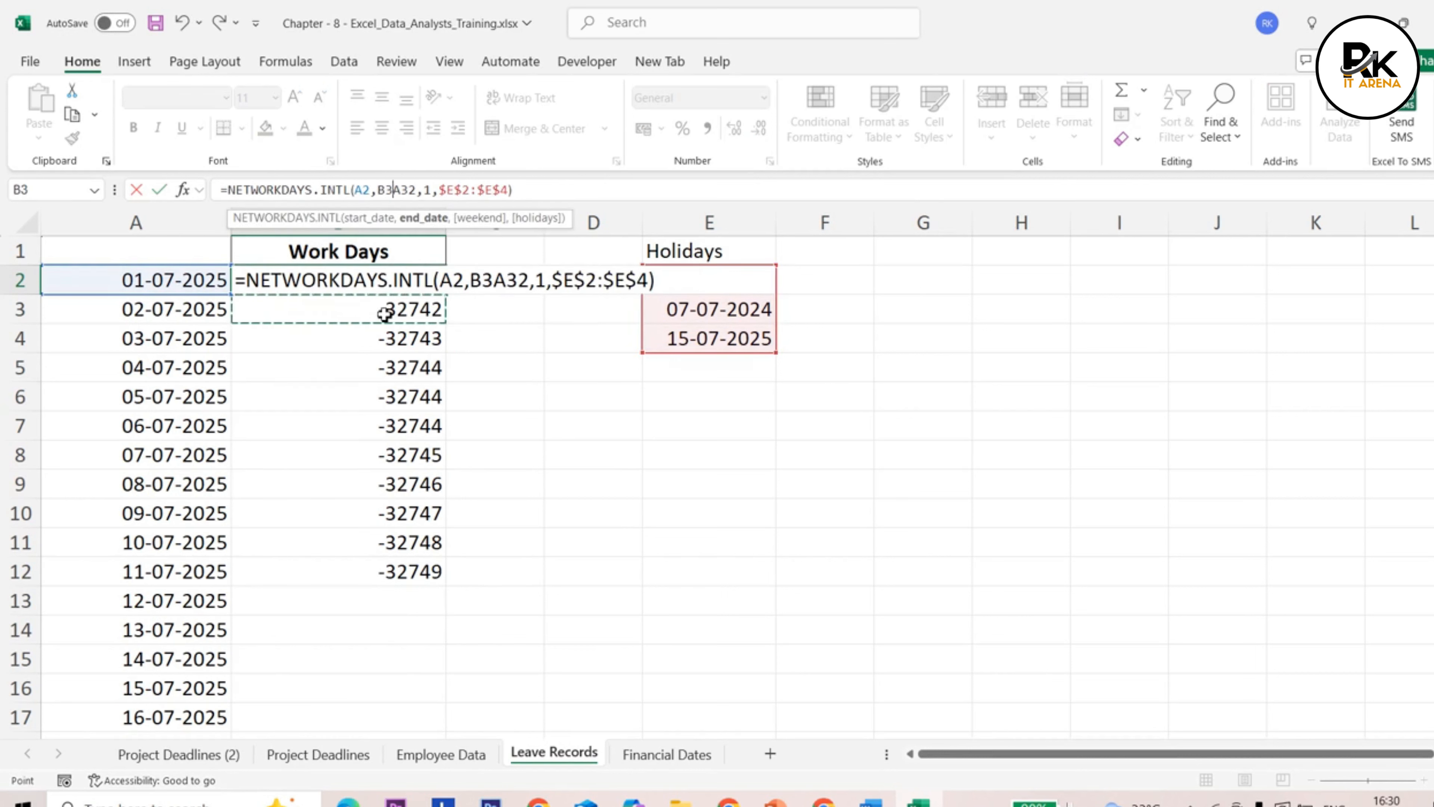
pyautogui.press('Escape')
# Step: Examine the filled formulas in B3 through B7 and compare their end-date references with the one in B2
pyautogui.click(405, 307)
pyautogui.click(407, 339)
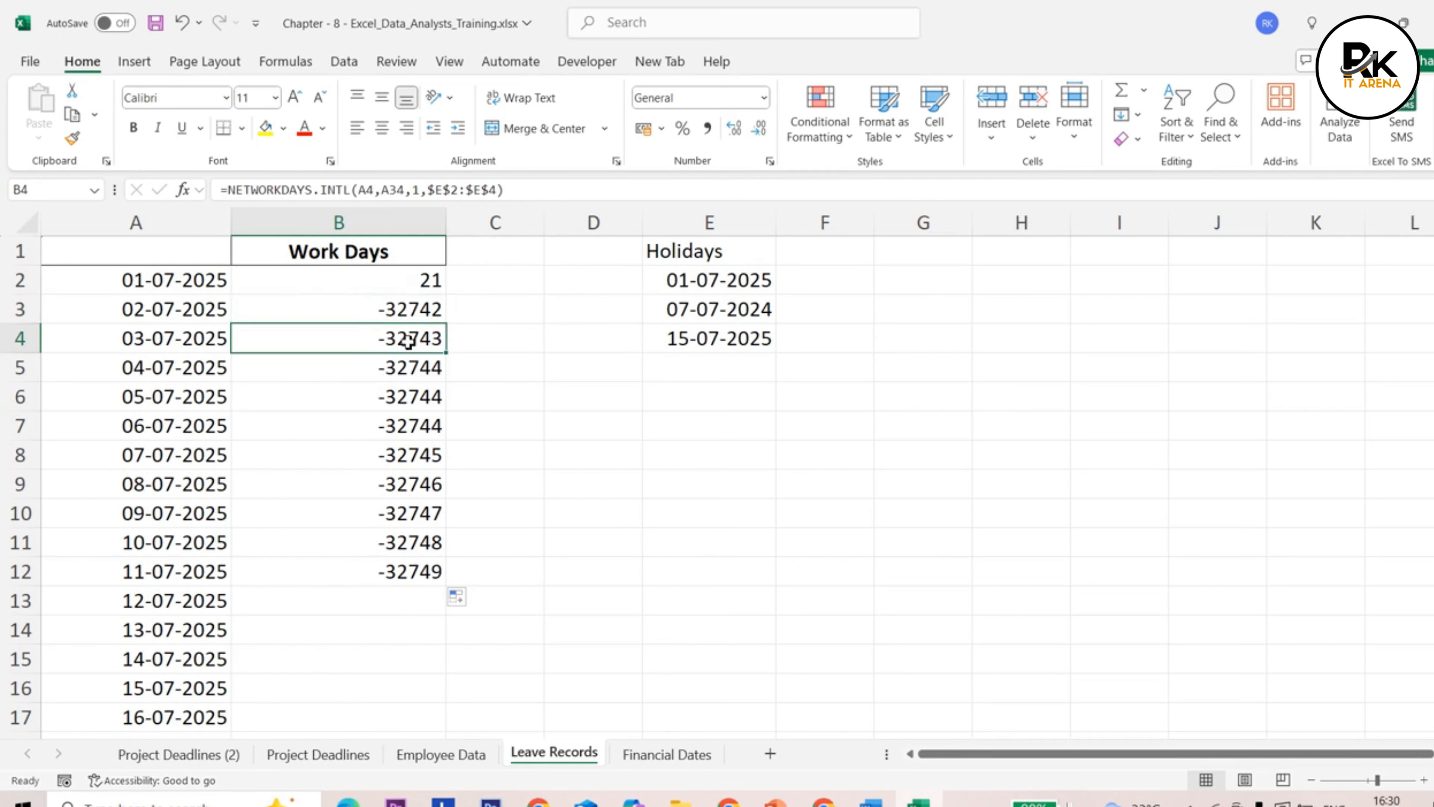
pyautogui.click(409, 368)
pyautogui.click(420, 397)
pyautogui.click(418, 427)
pyautogui.click(412, 368)
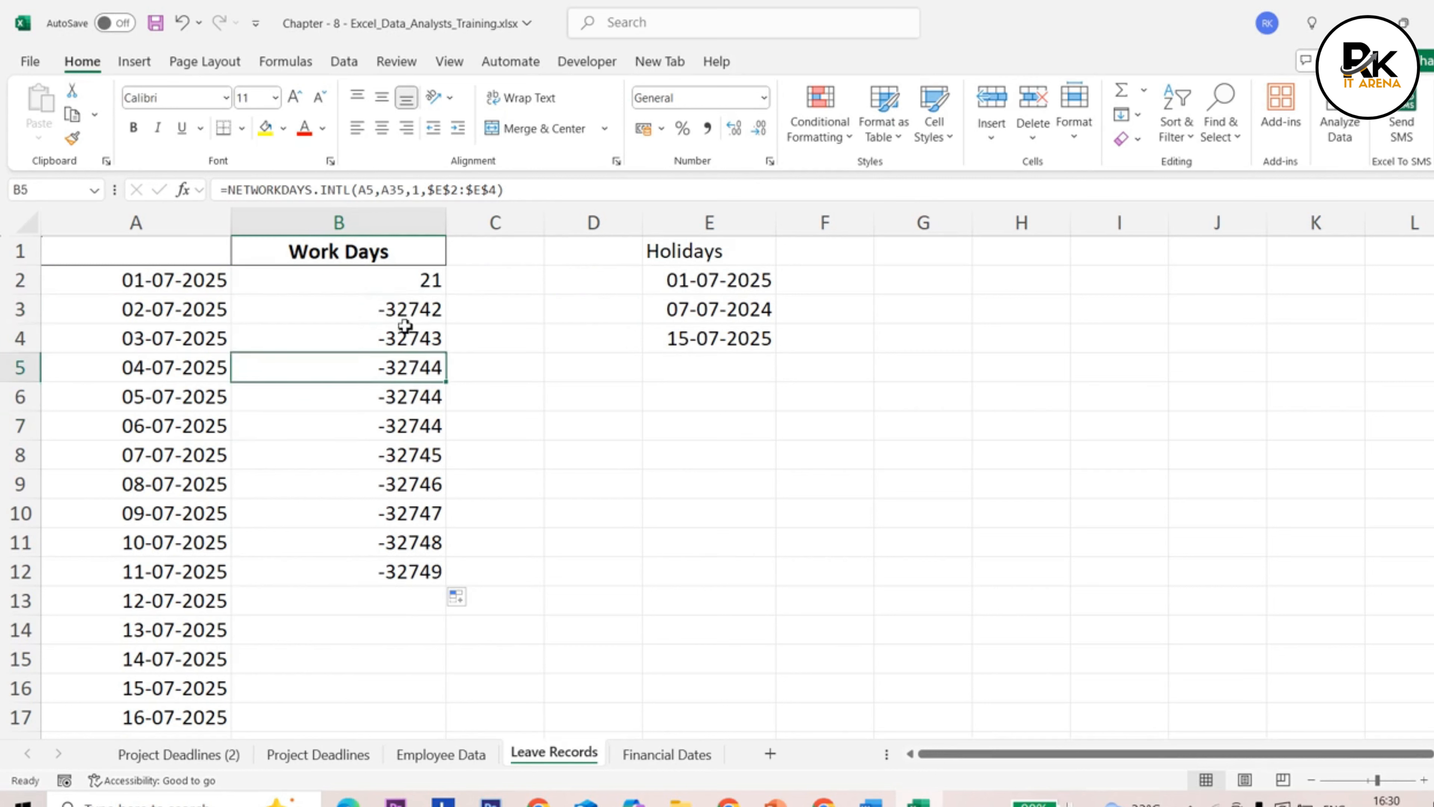
pyautogui.click(398, 339)
pyautogui.click(392, 310)
pyautogui.click(414, 280)
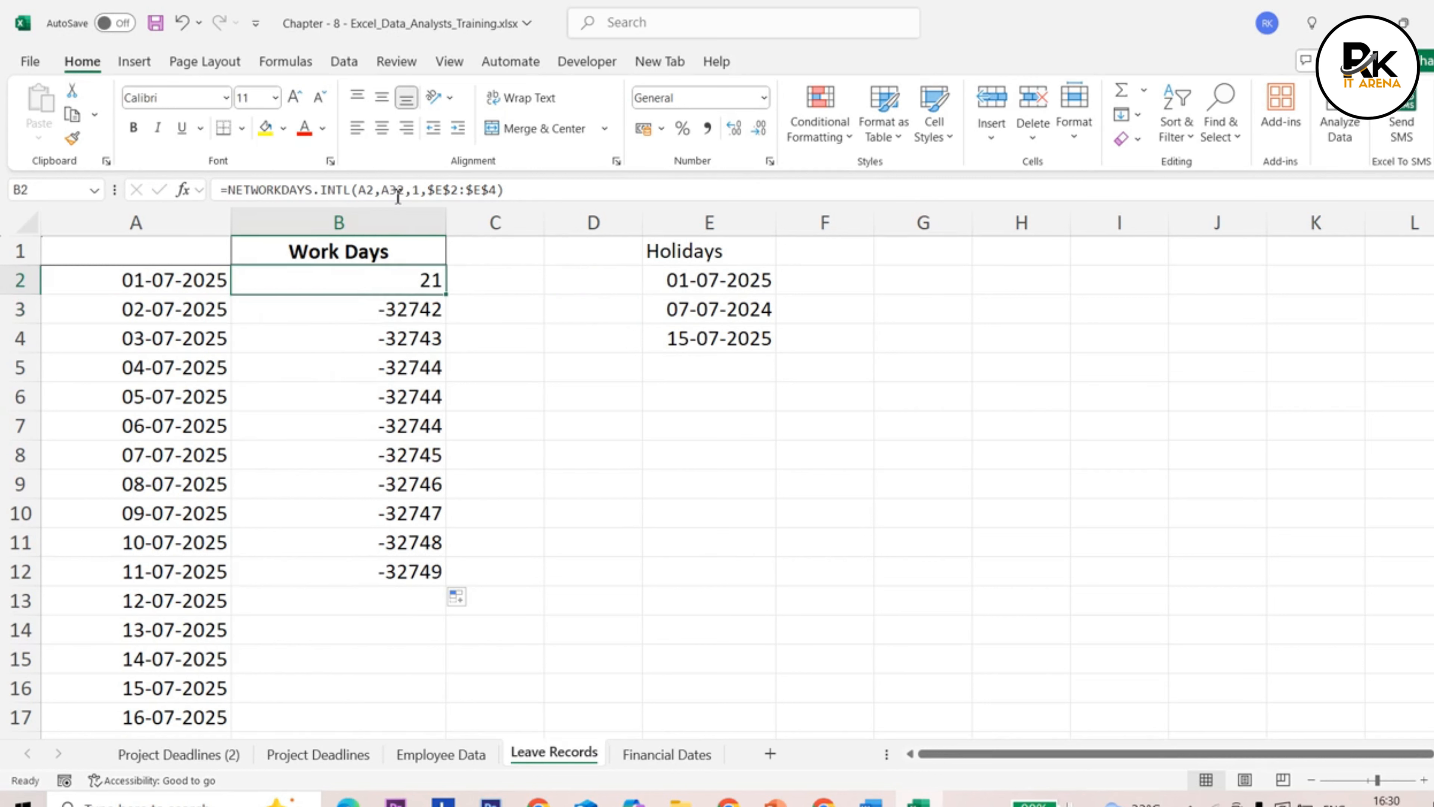
# Step: Make the end date in the B2 formula absolute as $A$32 and fill the formula down to B20
pyautogui.click(405, 188)
pyautogui.moveTo(404, 189); pyautogui.dragTo(381, 190)
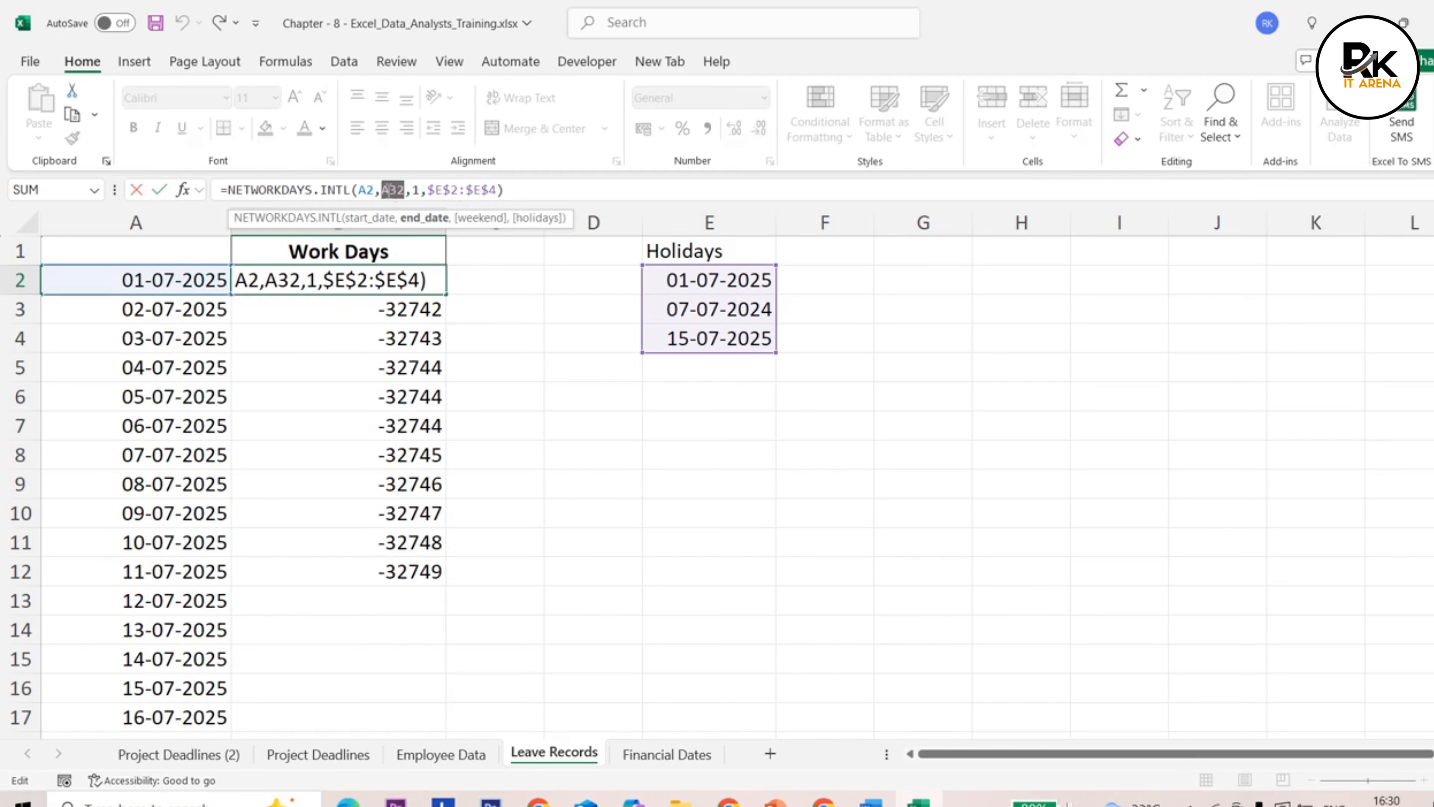
pyautogui.press('F4')
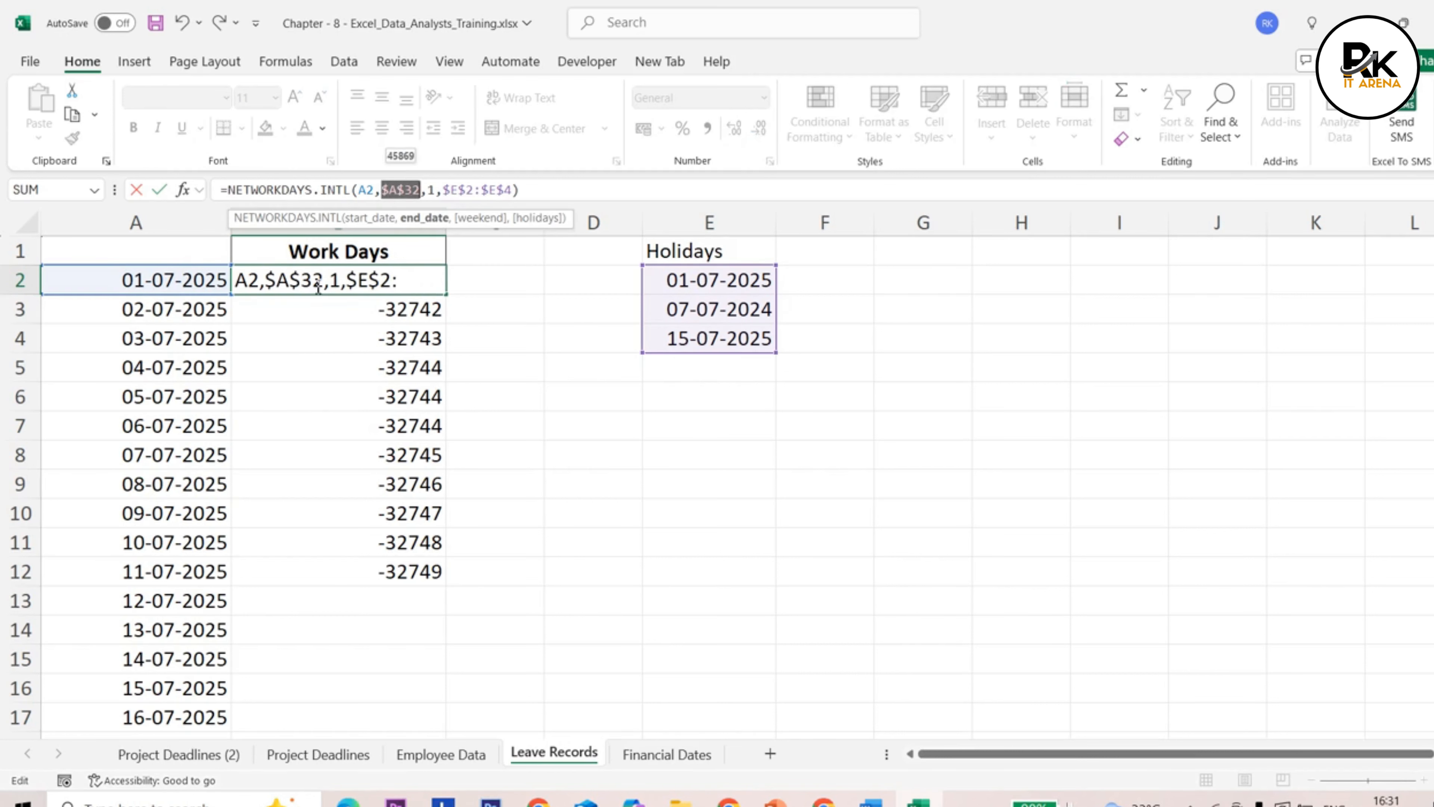
pyautogui.press('Return')
pyautogui.click(377, 288)
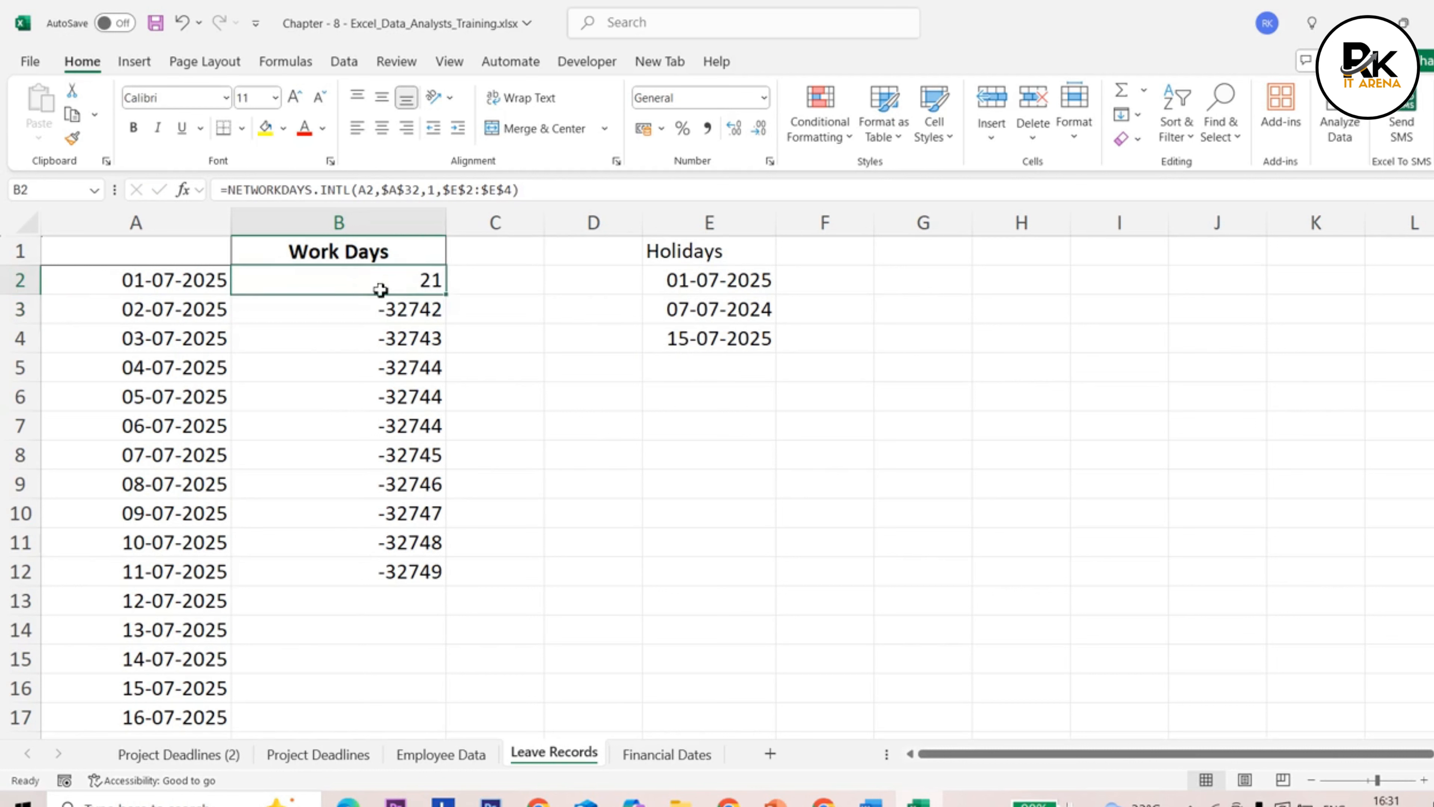
pyautogui.moveTo(449, 299); pyautogui.dragTo(416, 692)
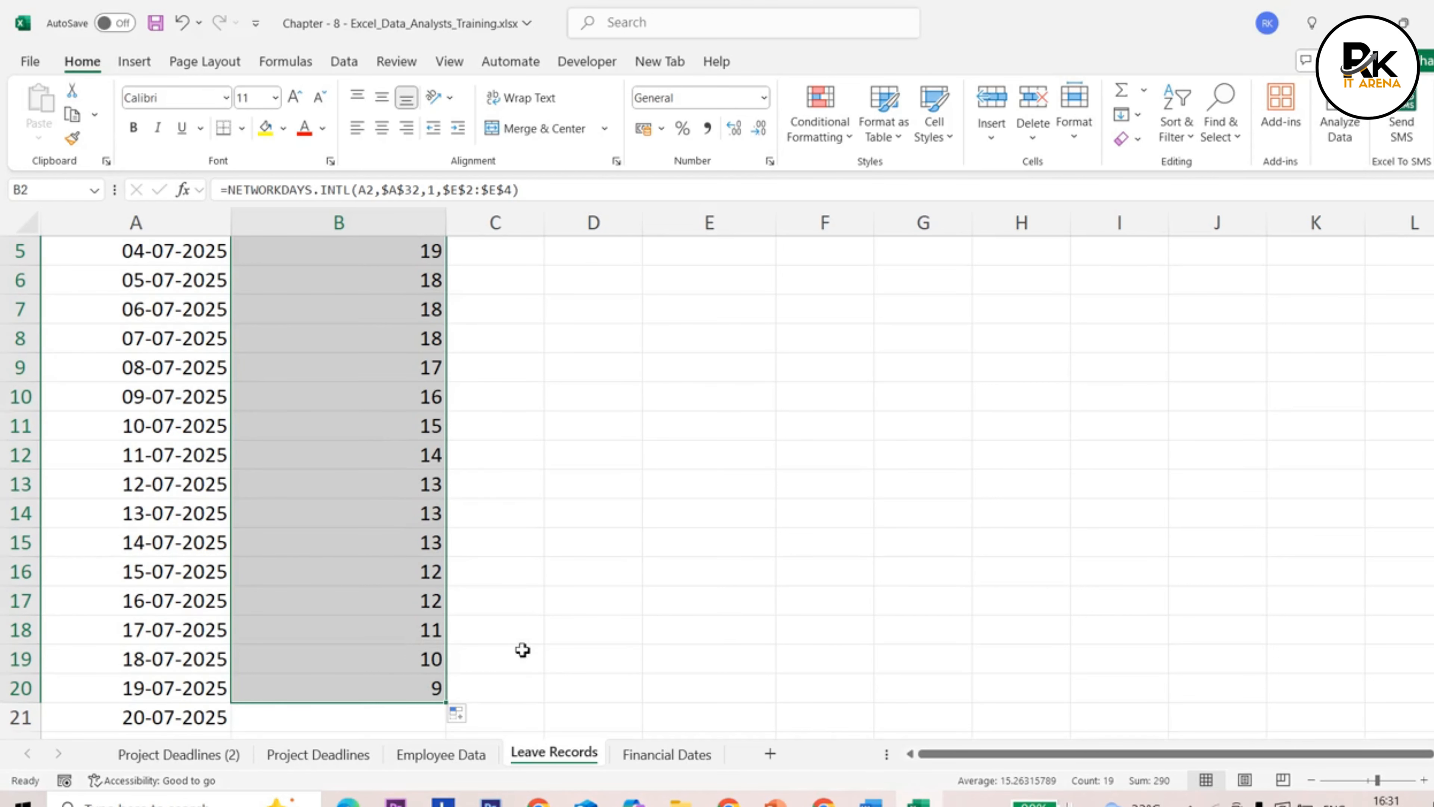
# Step: Add a new worksheet and list the months January to December in B2:B13 with a fill series
pyautogui.click(771, 754)
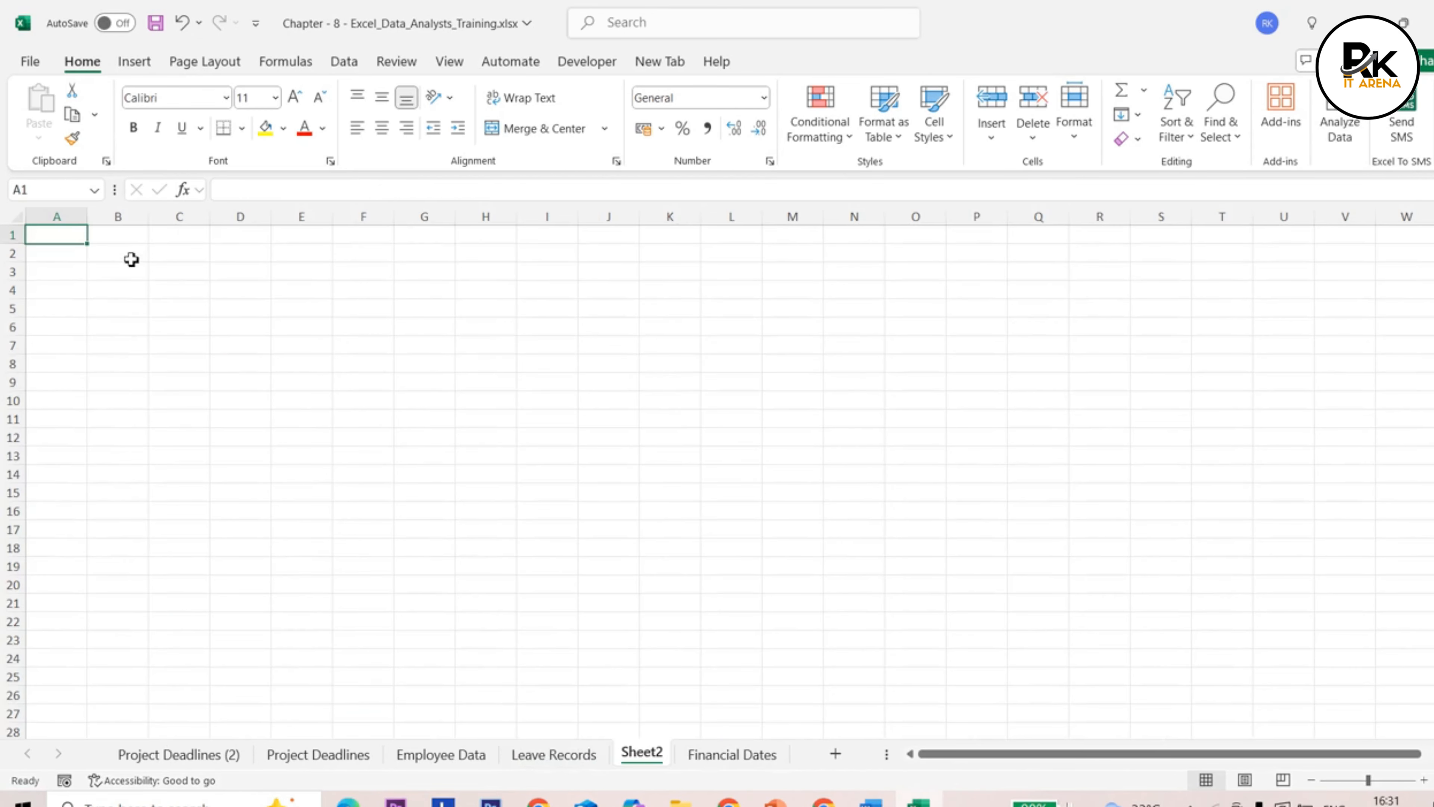
pyautogui.click(101, 259)
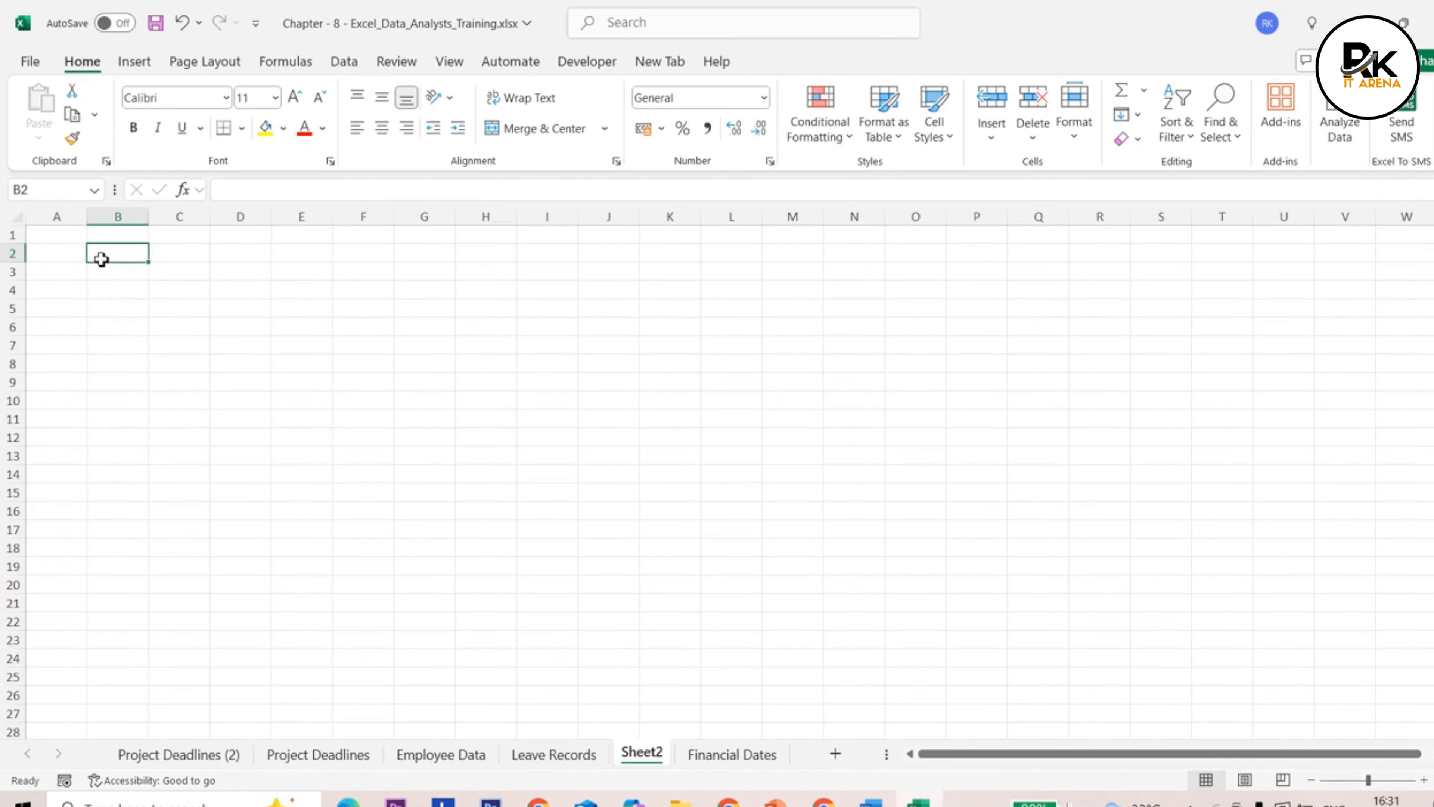
pyautogui.write('Janu')
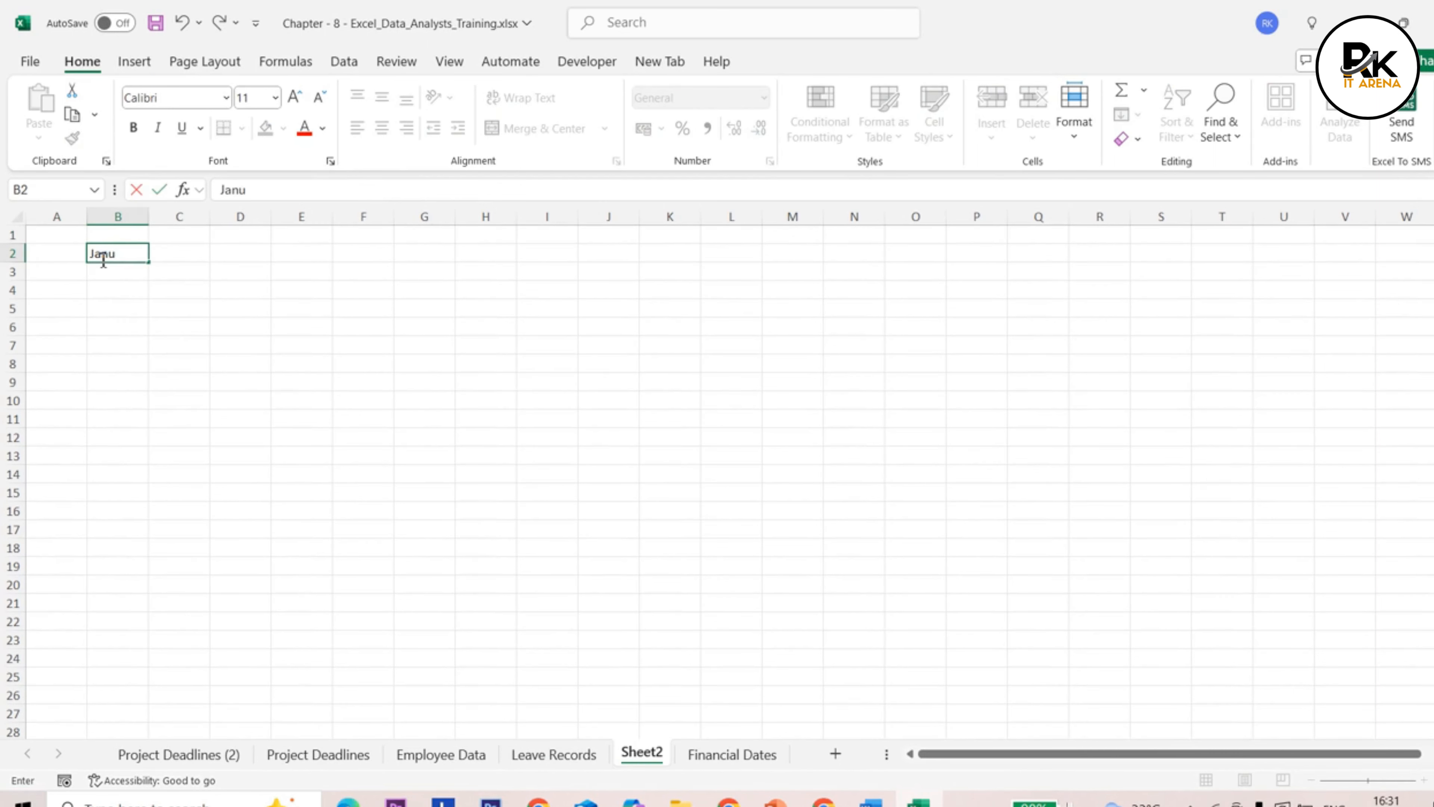
pyautogui.write('ary')
pyautogui.press('Return')
pyautogui.click(101, 258)
pyautogui.moveTo(149, 262); pyautogui.dragTo(135, 474)
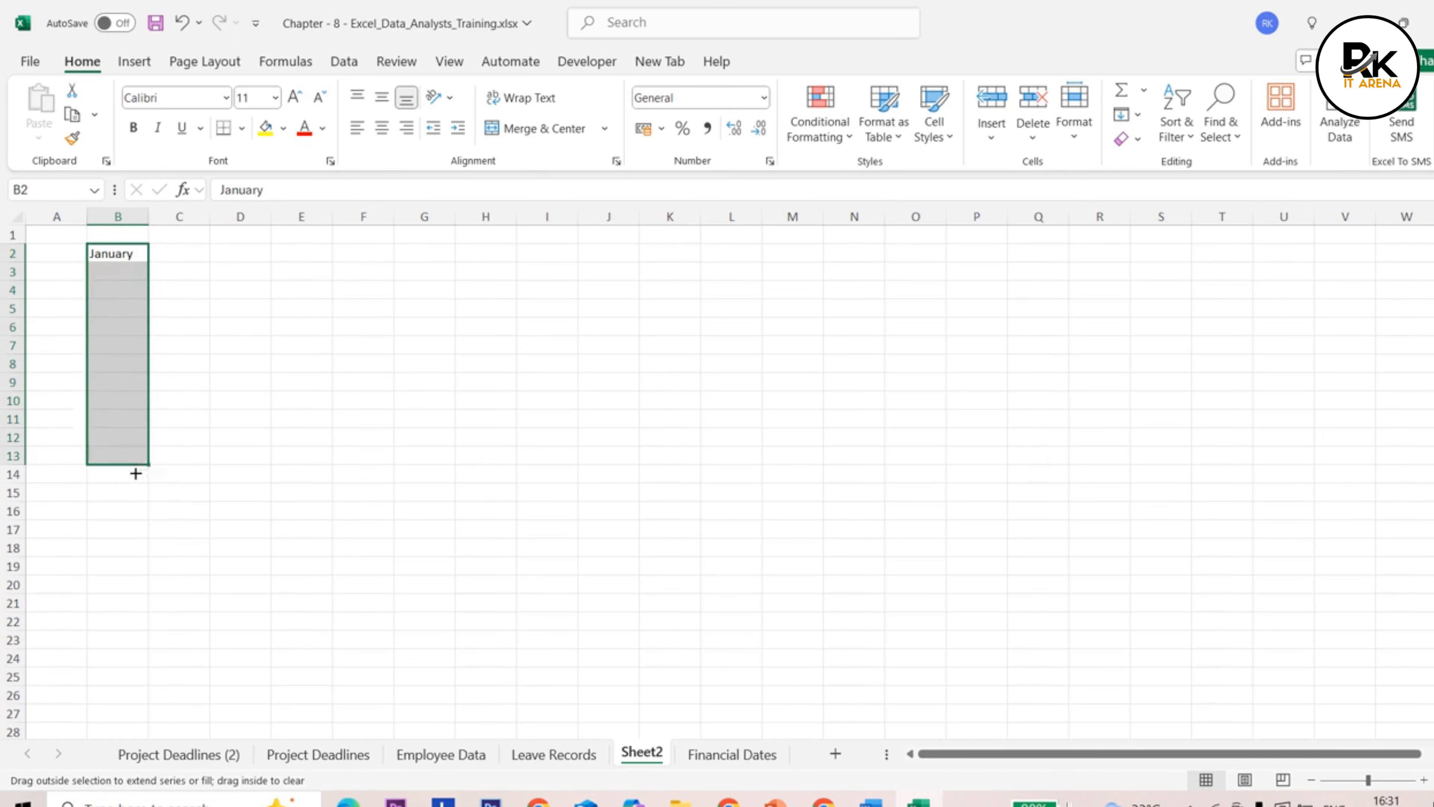
# Step: Enter the label "Select Month" in cell E3 of the new sheet
pyautogui.click(330, 275)
pyautogui.write('Select')
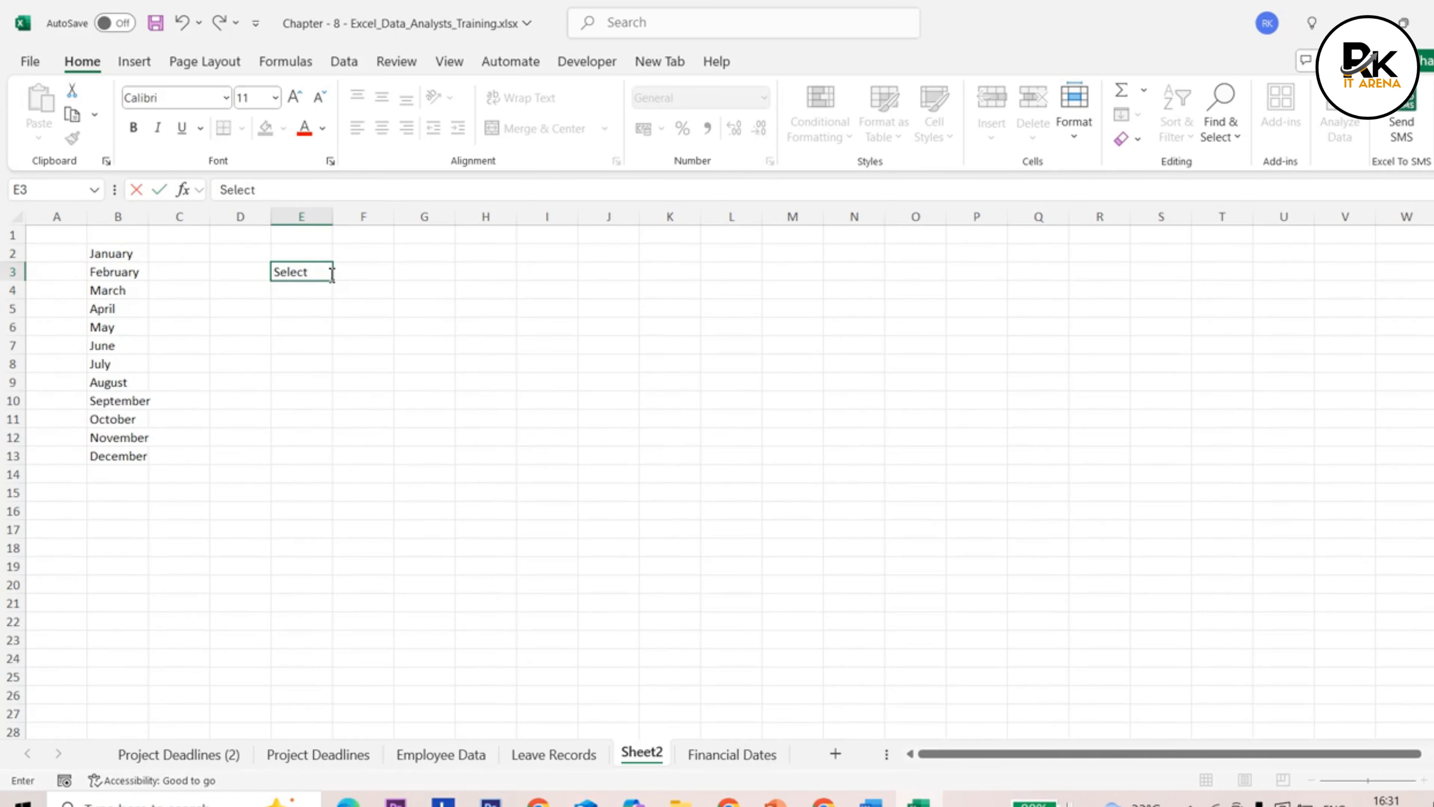
pyautogui.write('Month')
pyautogui.click(374, 454)
# Step: Add a data validation list to cell G3 with the month names in B2:B13 as its source
pyautogui.click(419, 266)
pyautogui.click(344, 62)
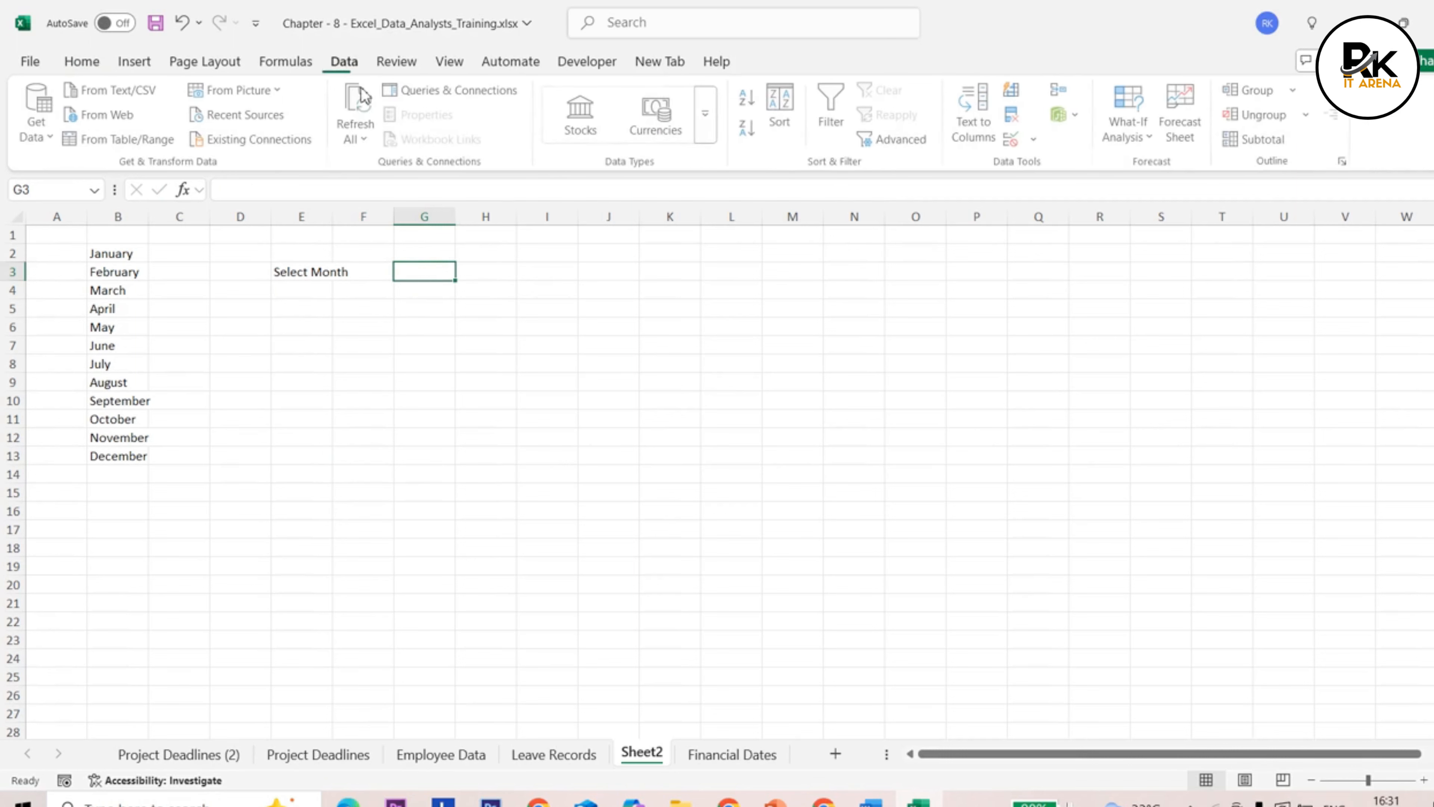
pyautogui.click(1035, 139)
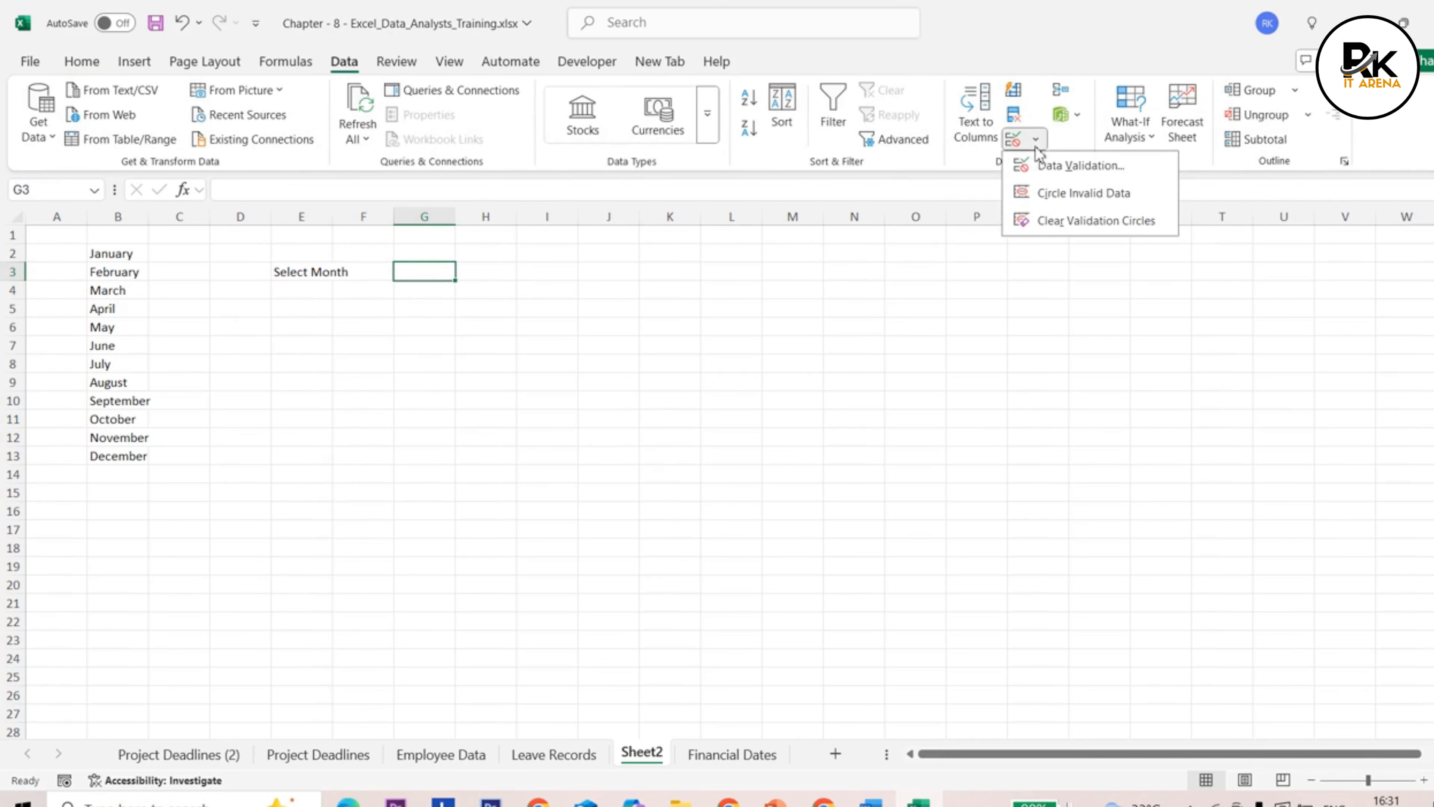
pyautogui.click(1042, 169)
pyautogui.click(1025, 464)
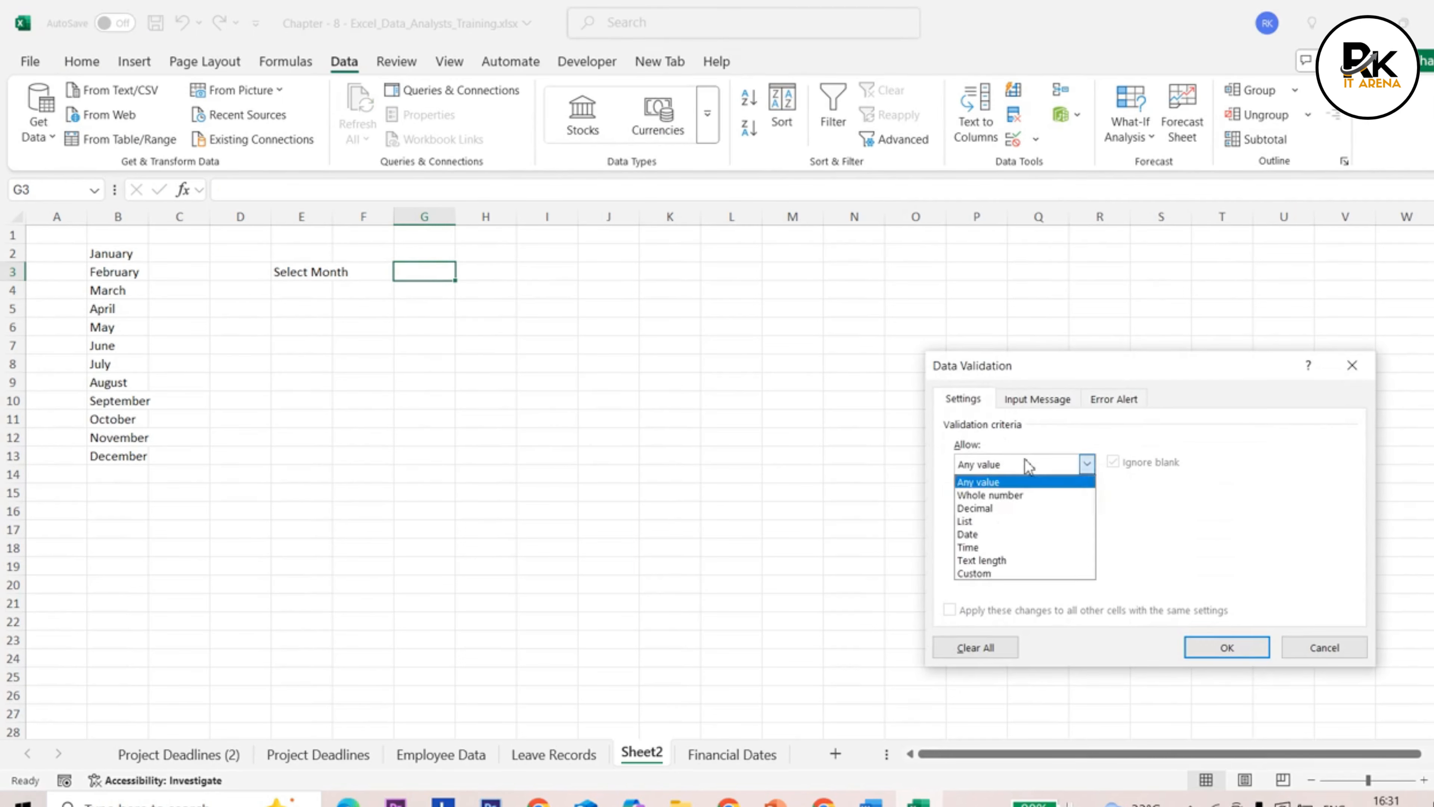
pyautogui.click(1019, 525)
pyautogui.click(1034, 545)
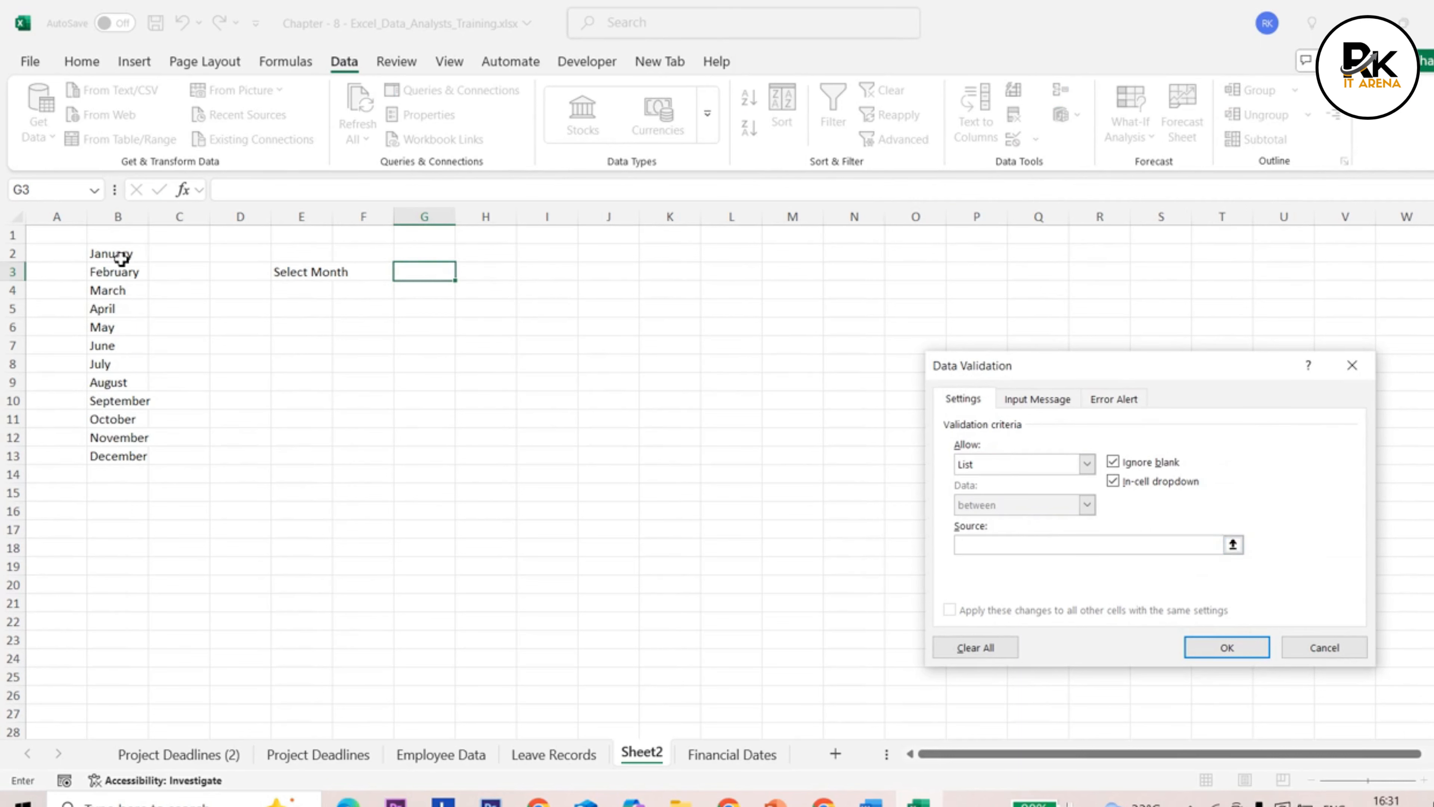
pyautogui.moveTo(122, 257); pyautogui.dragTo(140, 457)
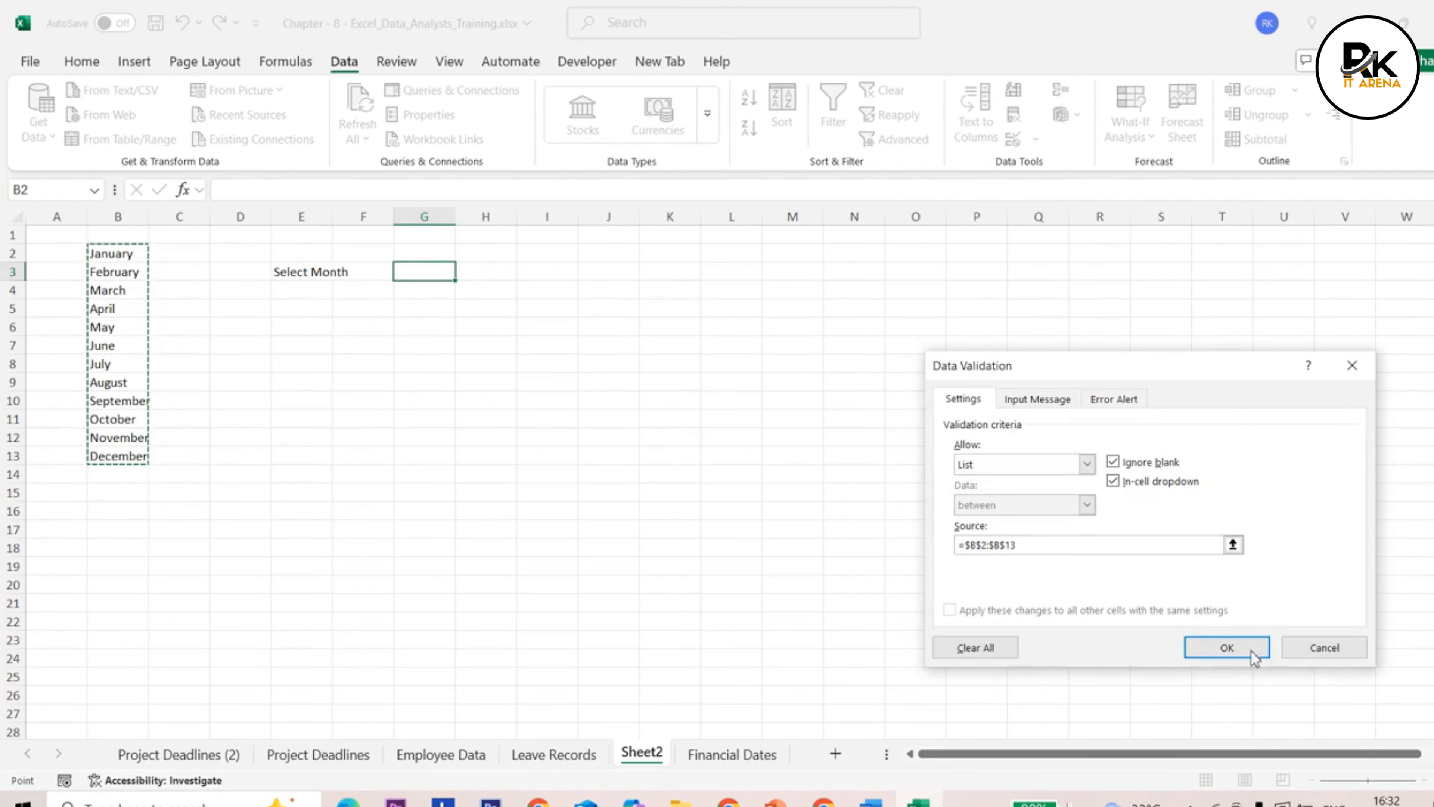
pyautogui.click(1230, 647)
# Step: Test the month drop-down in G3 by choosing May, July, April and November one after another
pyautogui.click(464, 272)
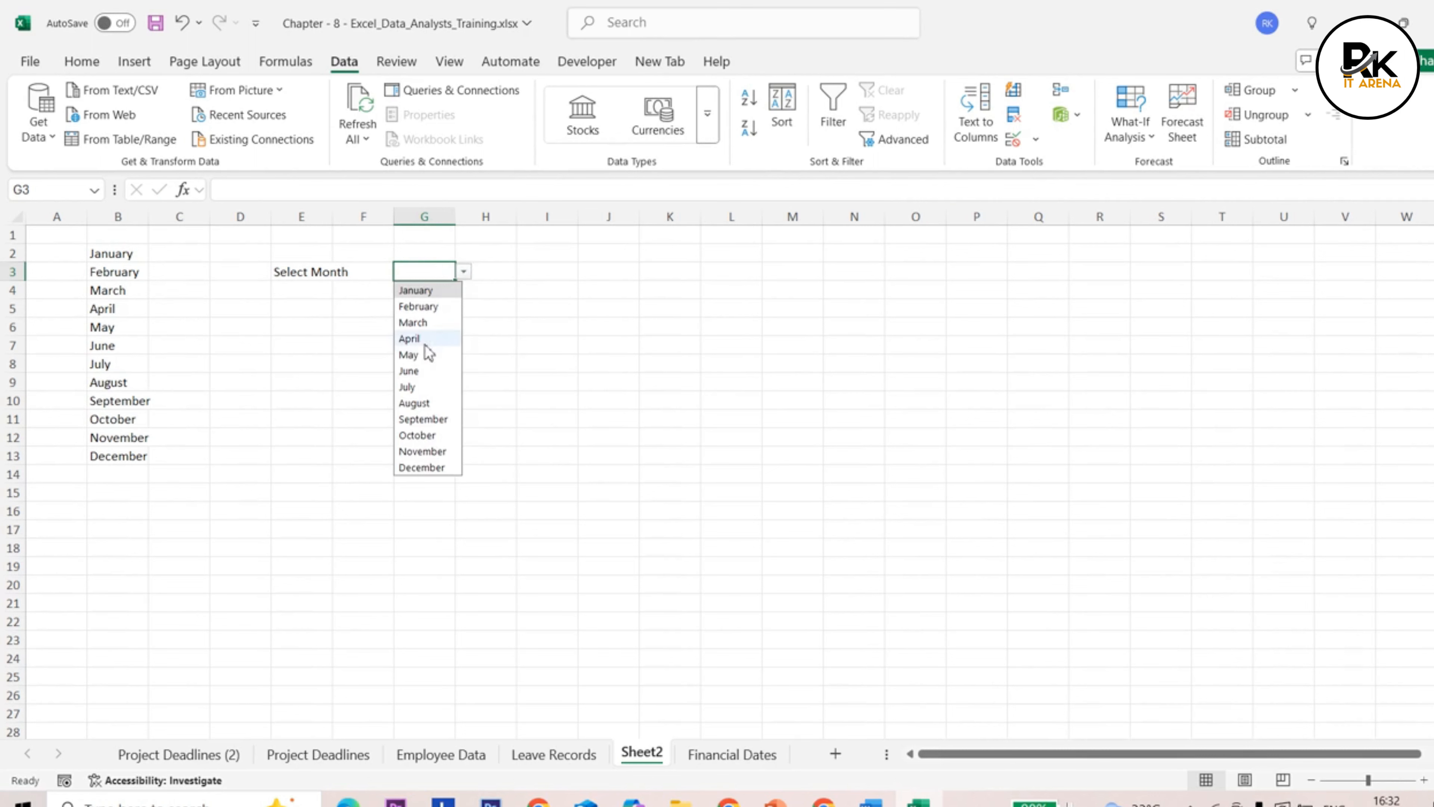
pyautogui.click(424, 353)
pyautogui.click(463, 272)
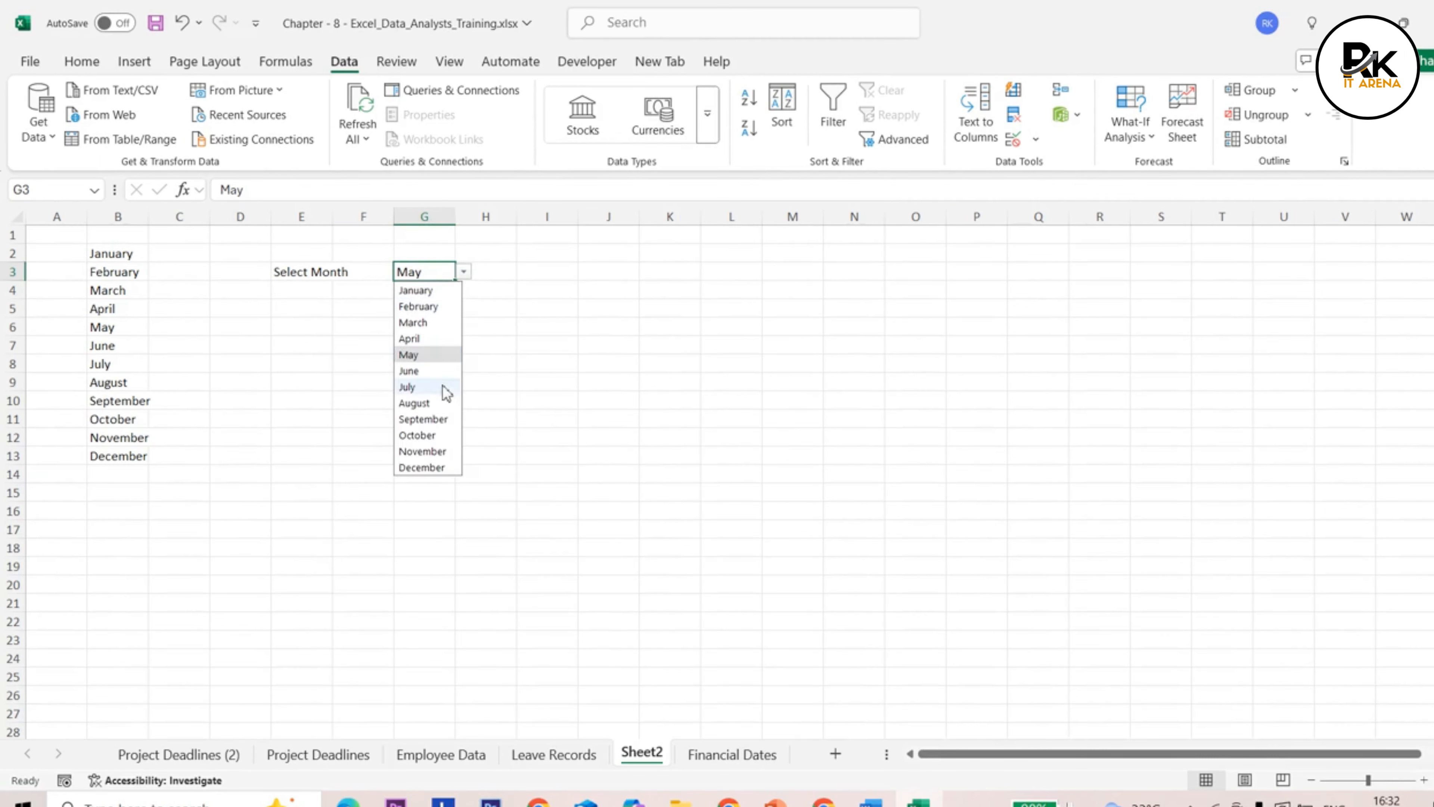
pyautogui.click(432, 388)
pyautogui.click(464, 272)
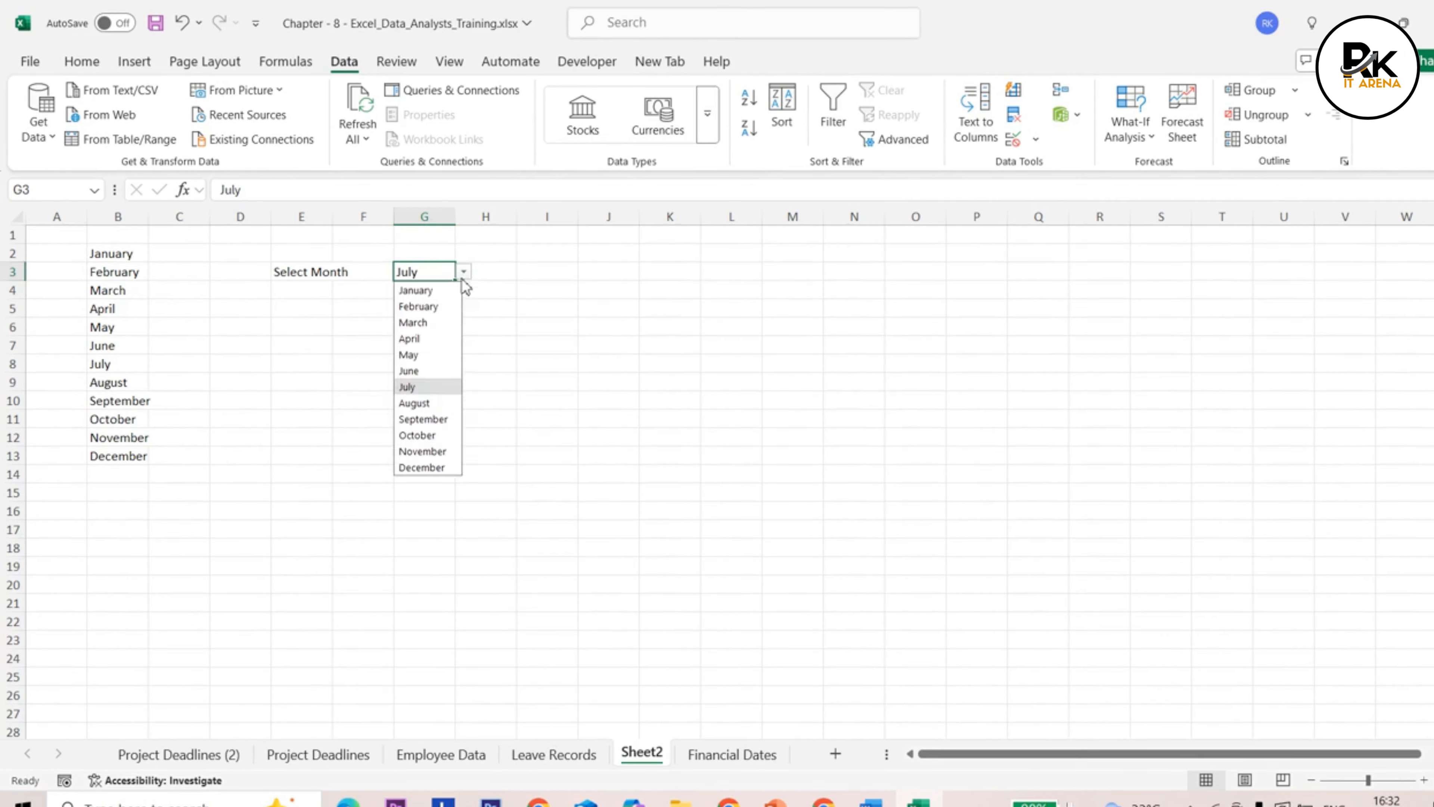
pyautogui.click(434, 336)
pyautogui.click(463, 272)
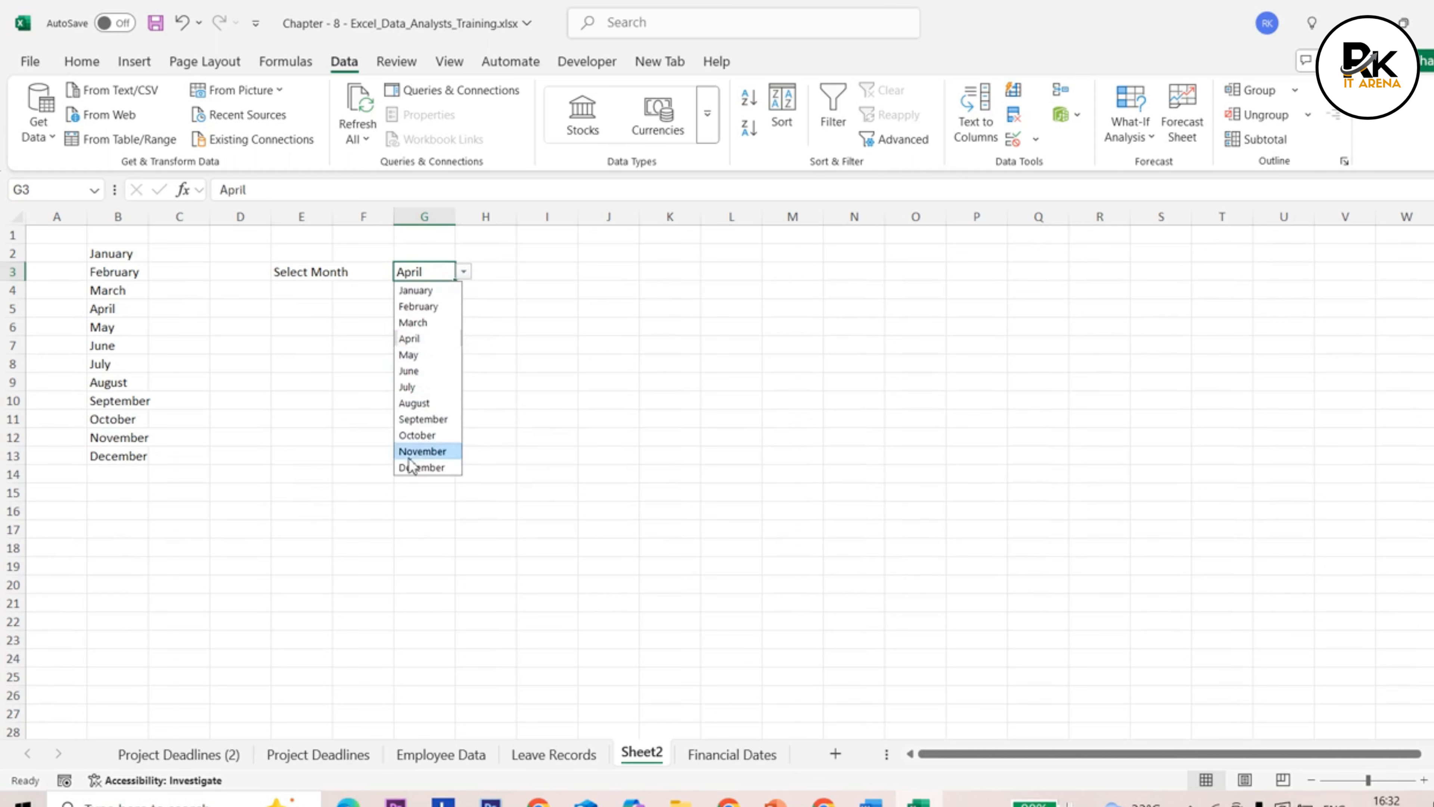
pyautogui.click(432, 457)
pyautogui.click(483, 361)
# Step: Enter the labels "Start Date" in cell E6 and "End Date" in cell H6
pyautogui.click(319, 343)
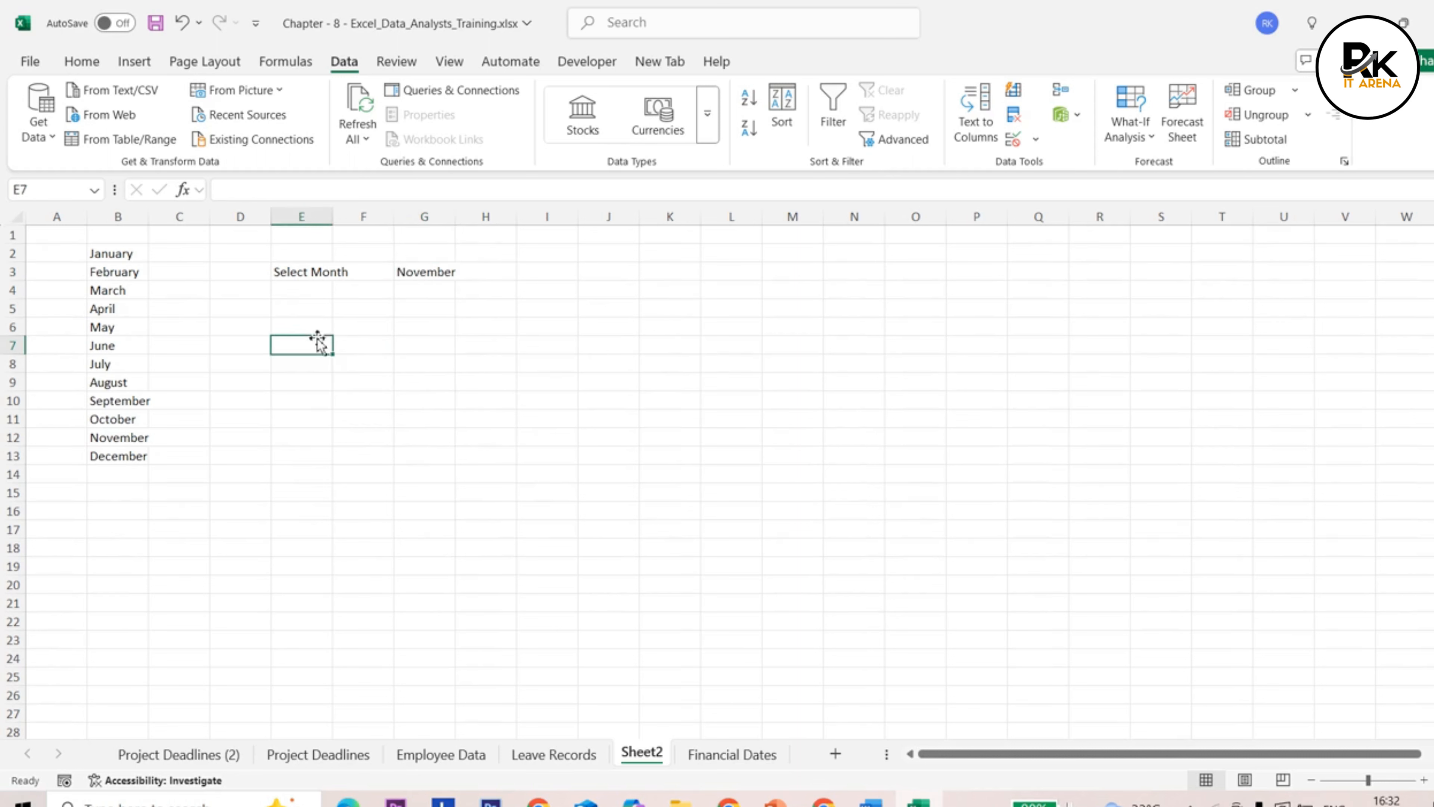
pyautogui.click(327, 328)
pyautogui.write('Start Date')
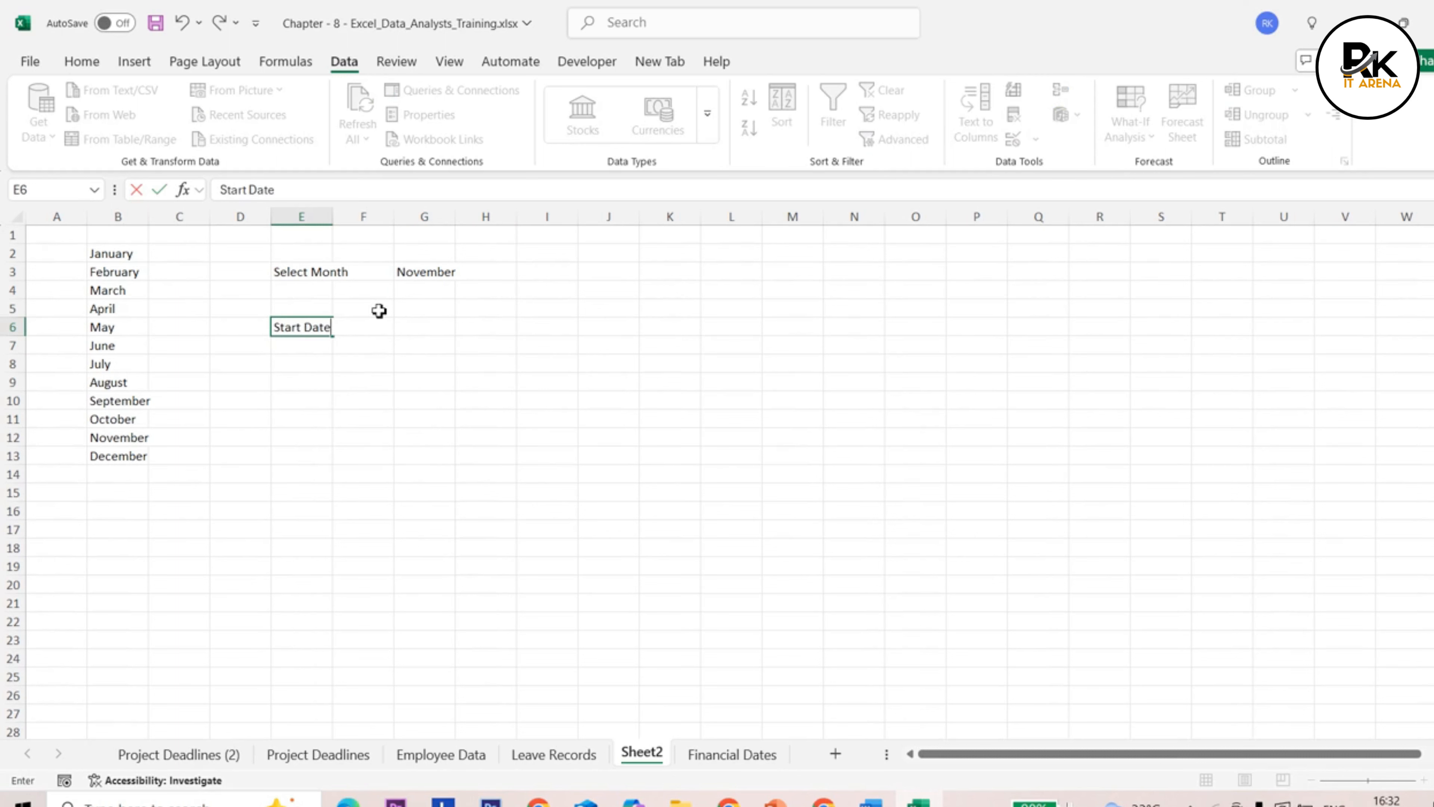
pyautogui.click(498, 328)
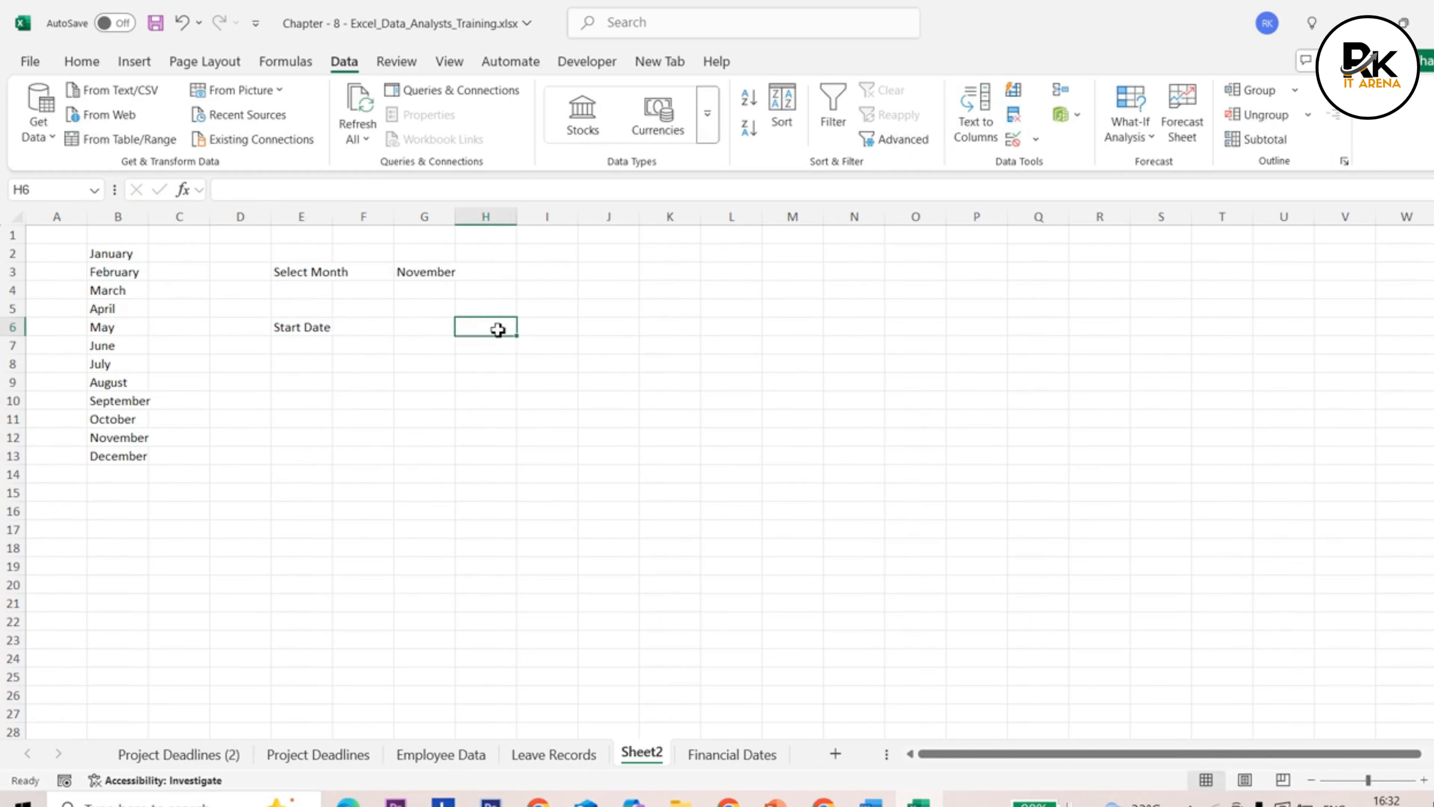
pyautogui.write('End Date')
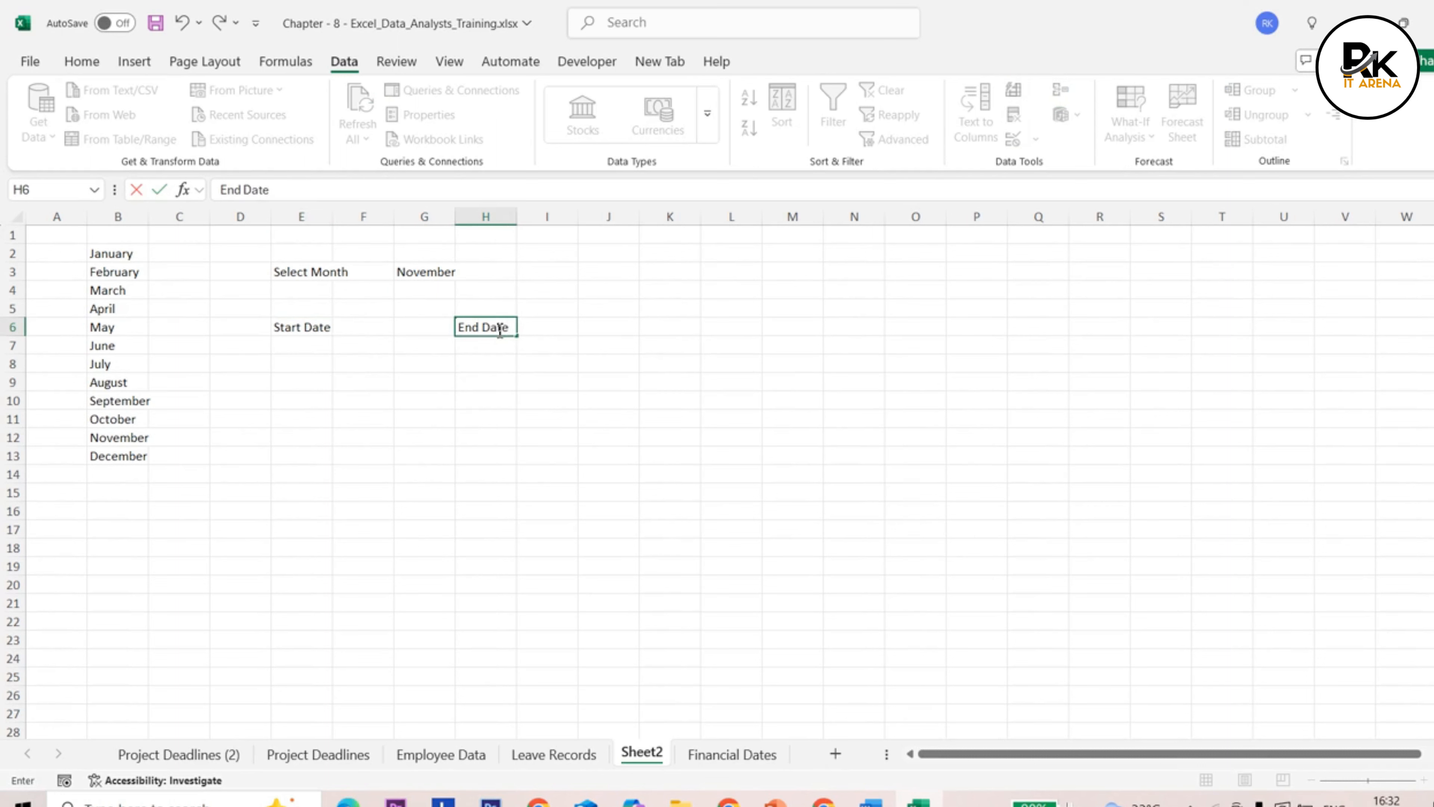
pyautogui.click(402, 326)
# Step: Enter the formula =DATEVALUE("1"&G3) in F6 to calculate the first day of the selected month
pyautogui.click(378, 325)
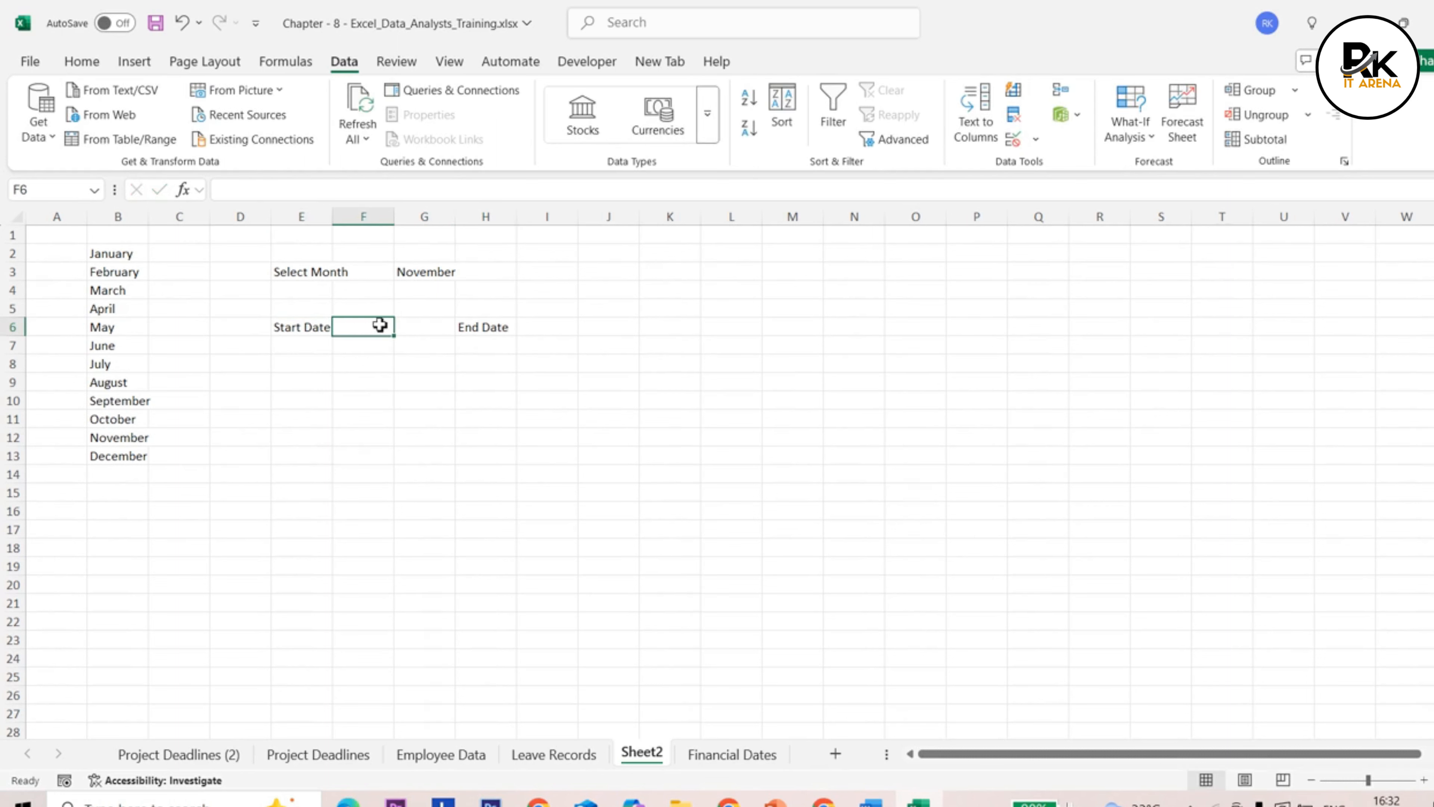
pyautogui.click(416, 273)
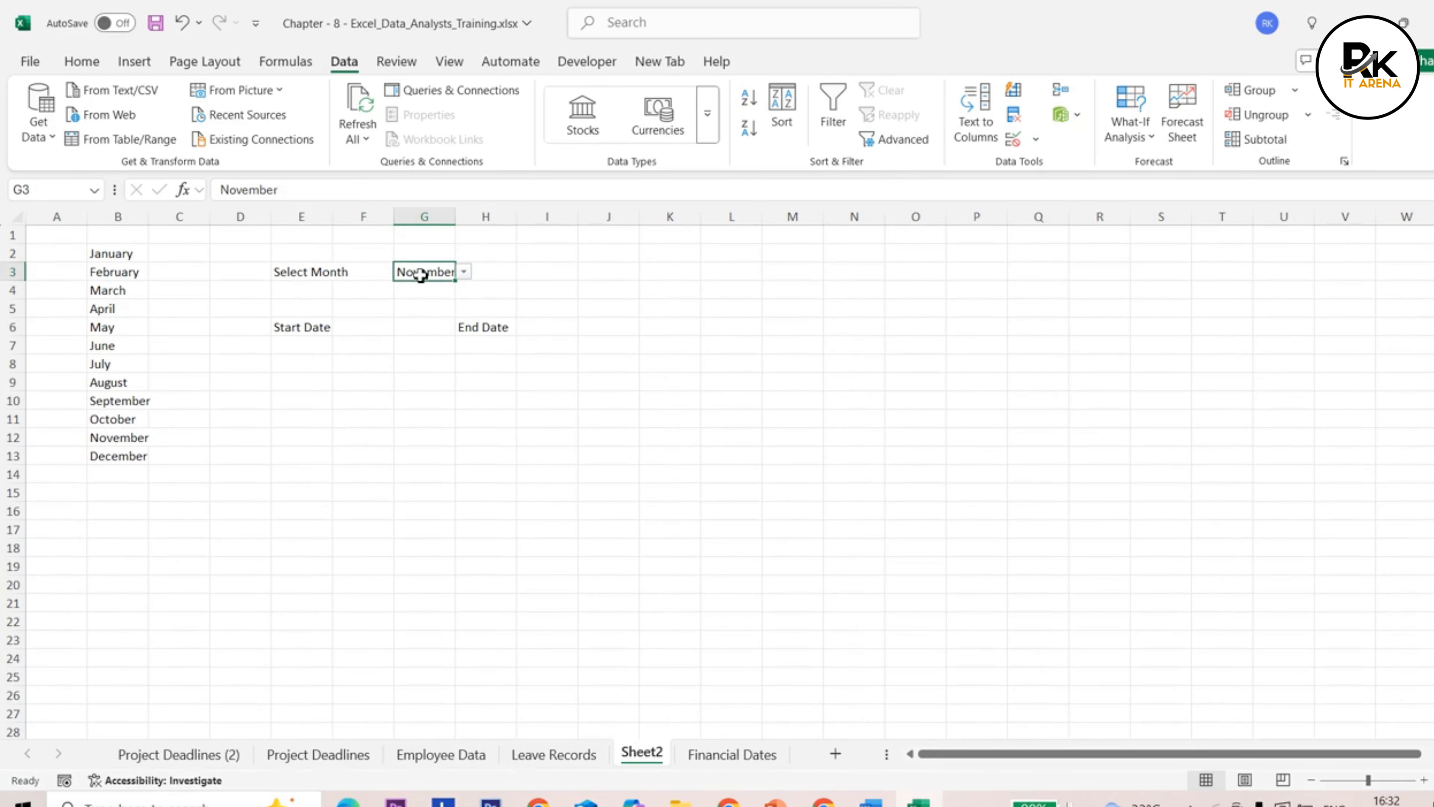
pyautogui.click(364, 324)
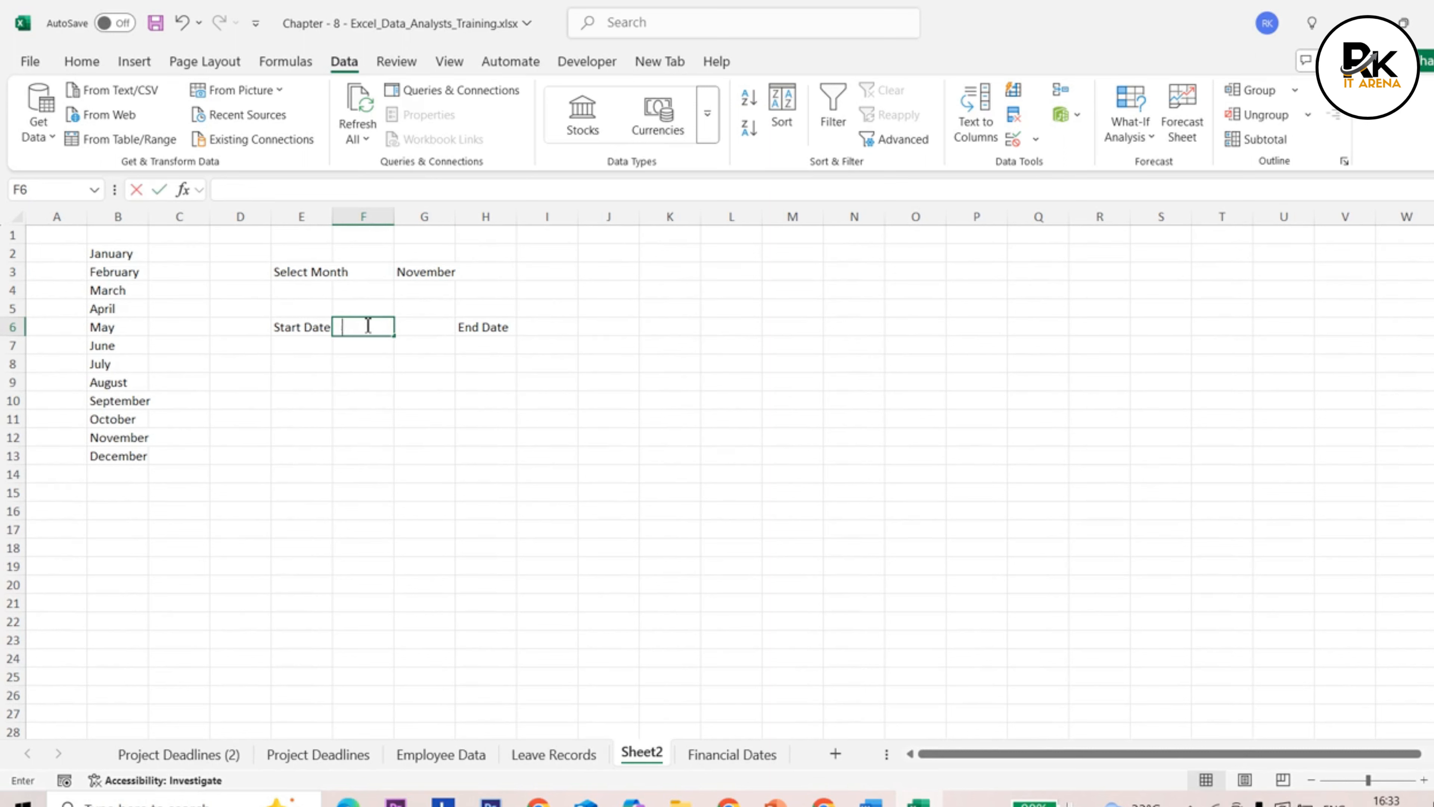
pyautogui.write('=datevalue')
pyautogui.press('Tab')
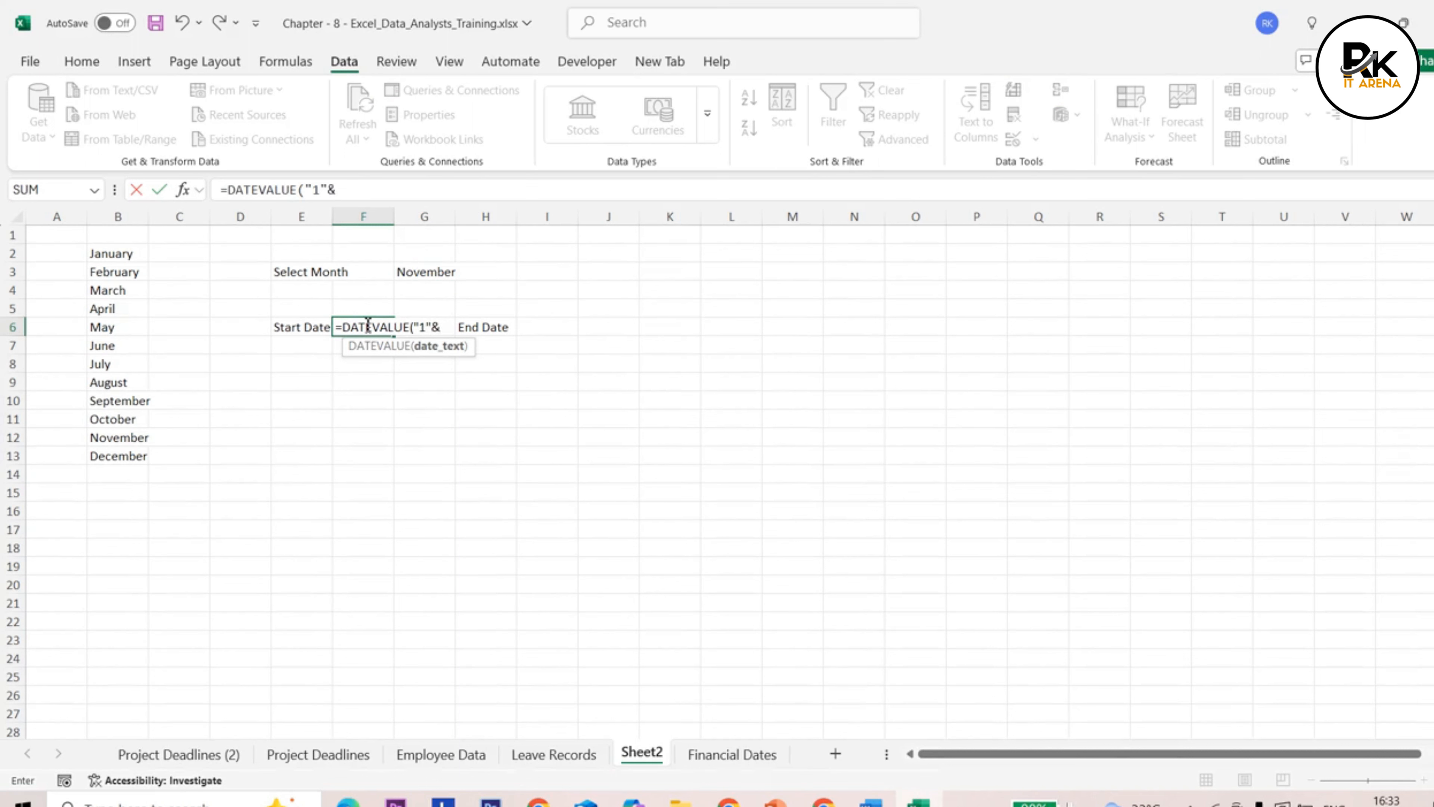
pyautogui.click(429, 271)
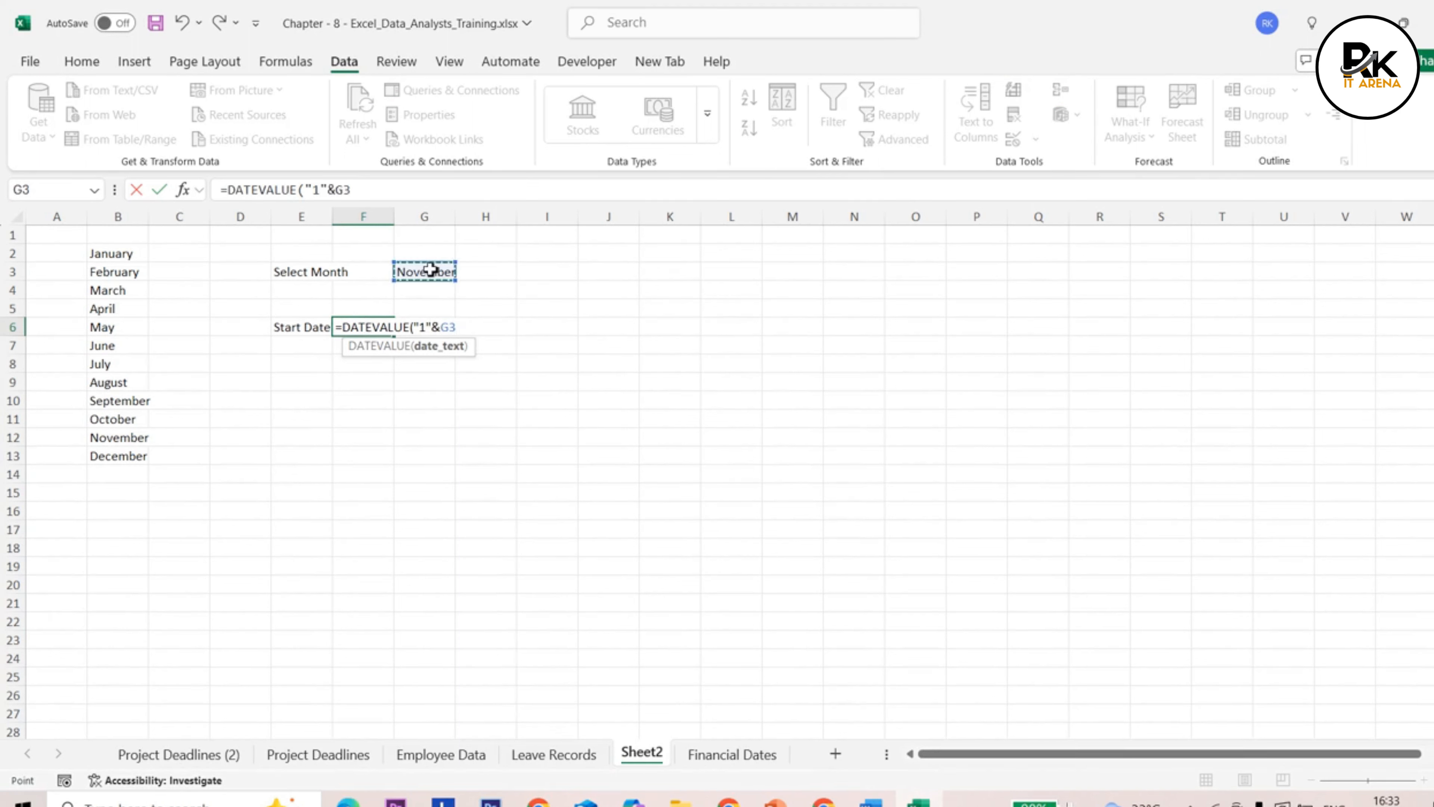
pyautogui.write(')')
pyautogui.press('Return')
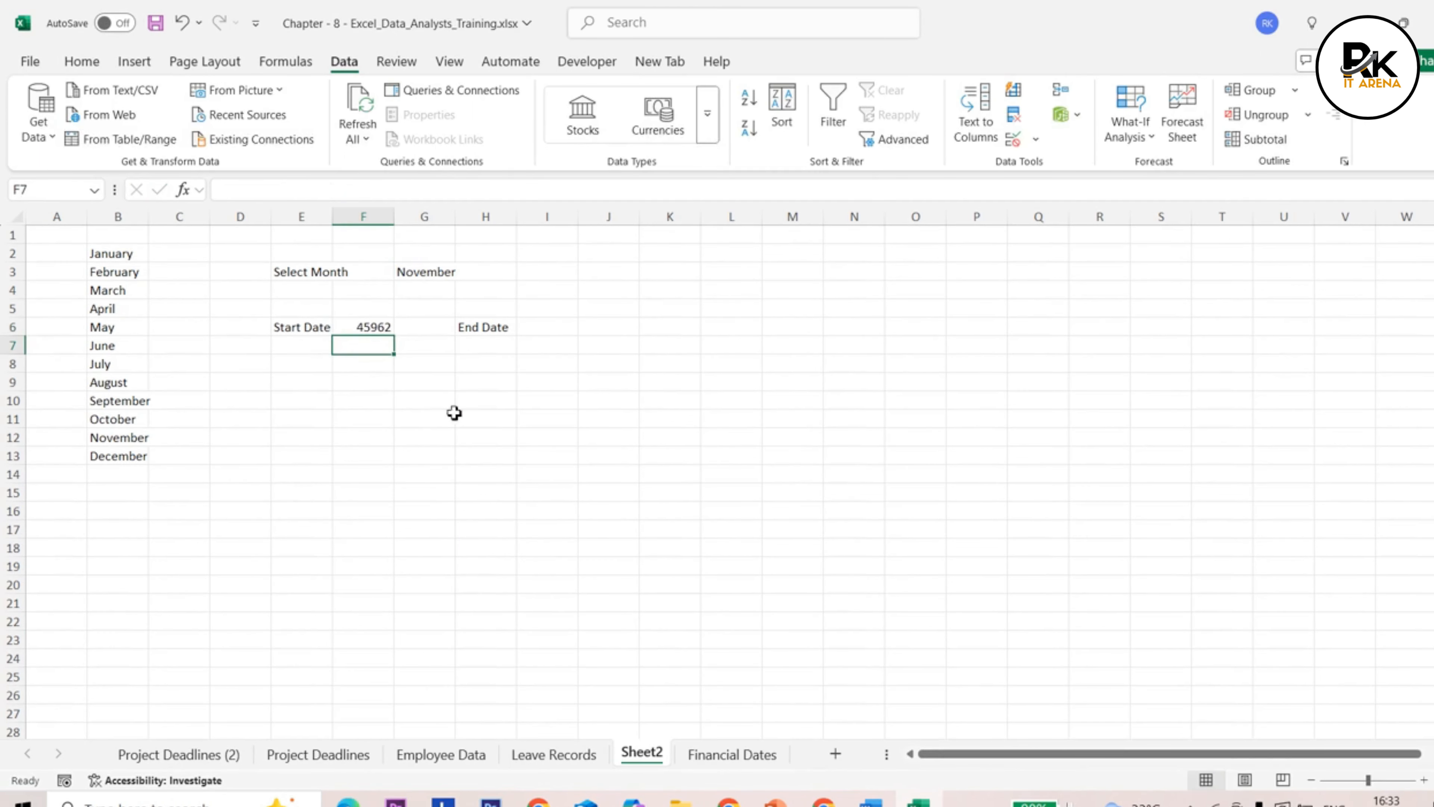
# Step: Format the start date in F6 as Short Date
pyautogui.click(373, 327)
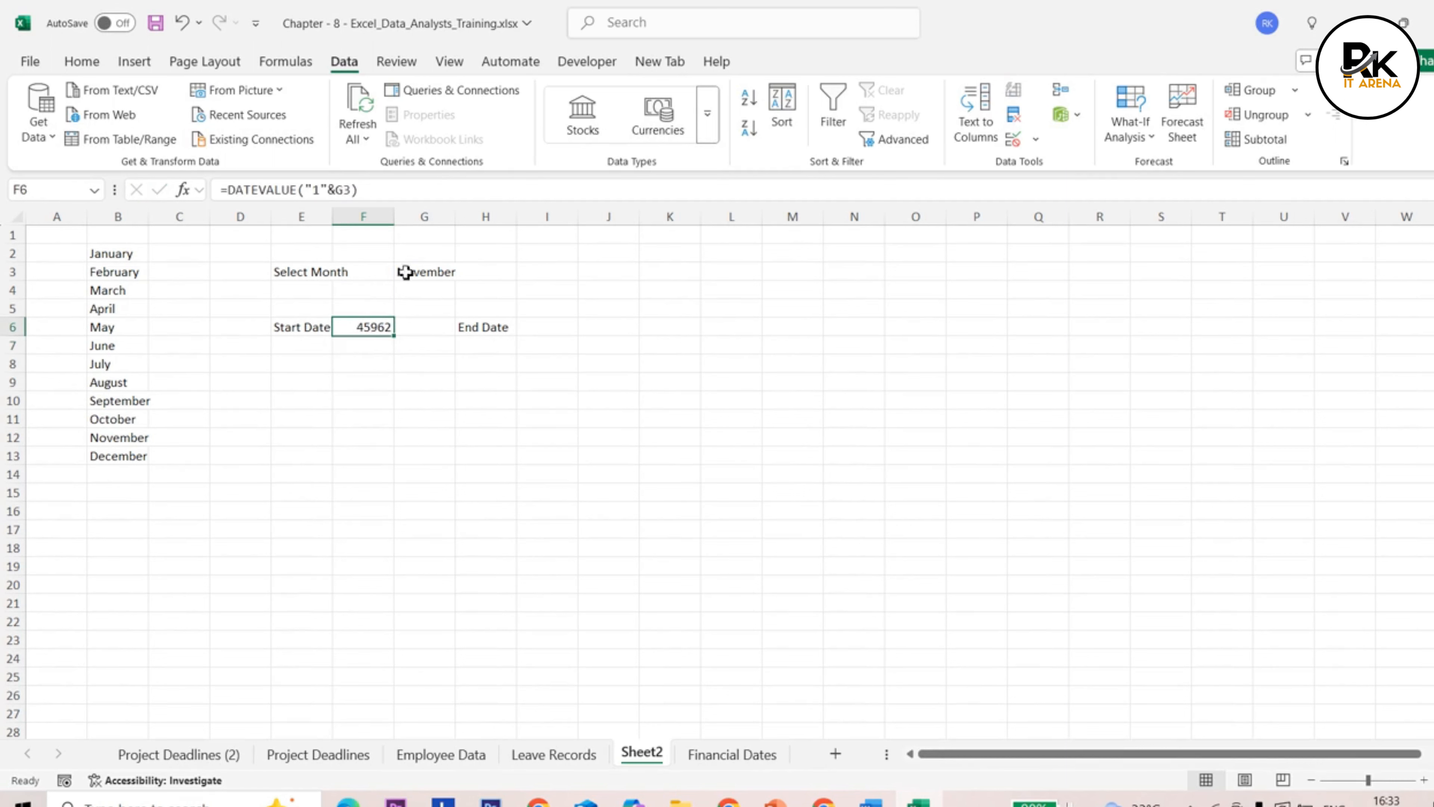
pyautogui.click(135, 62)
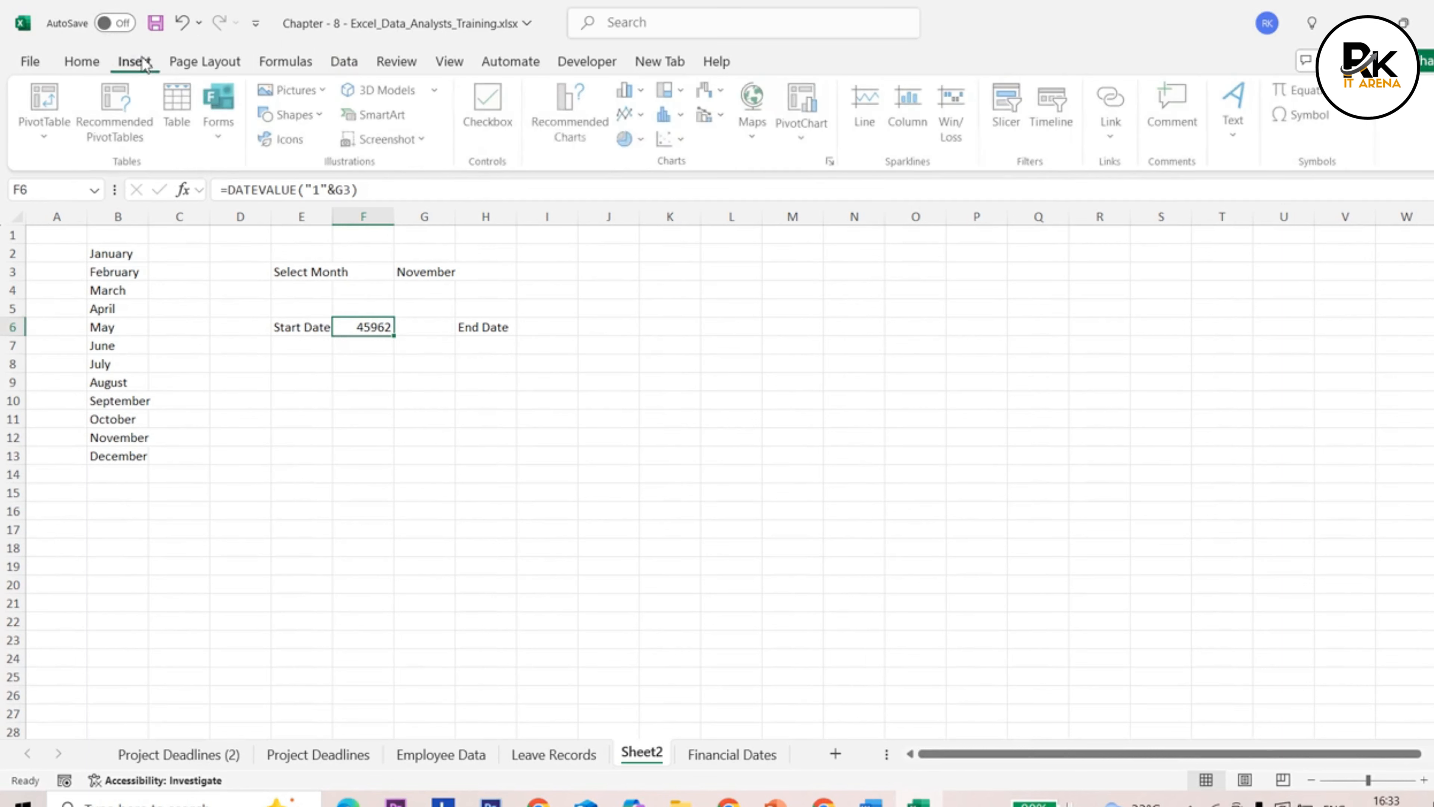
pyautogui.click(83, 63)
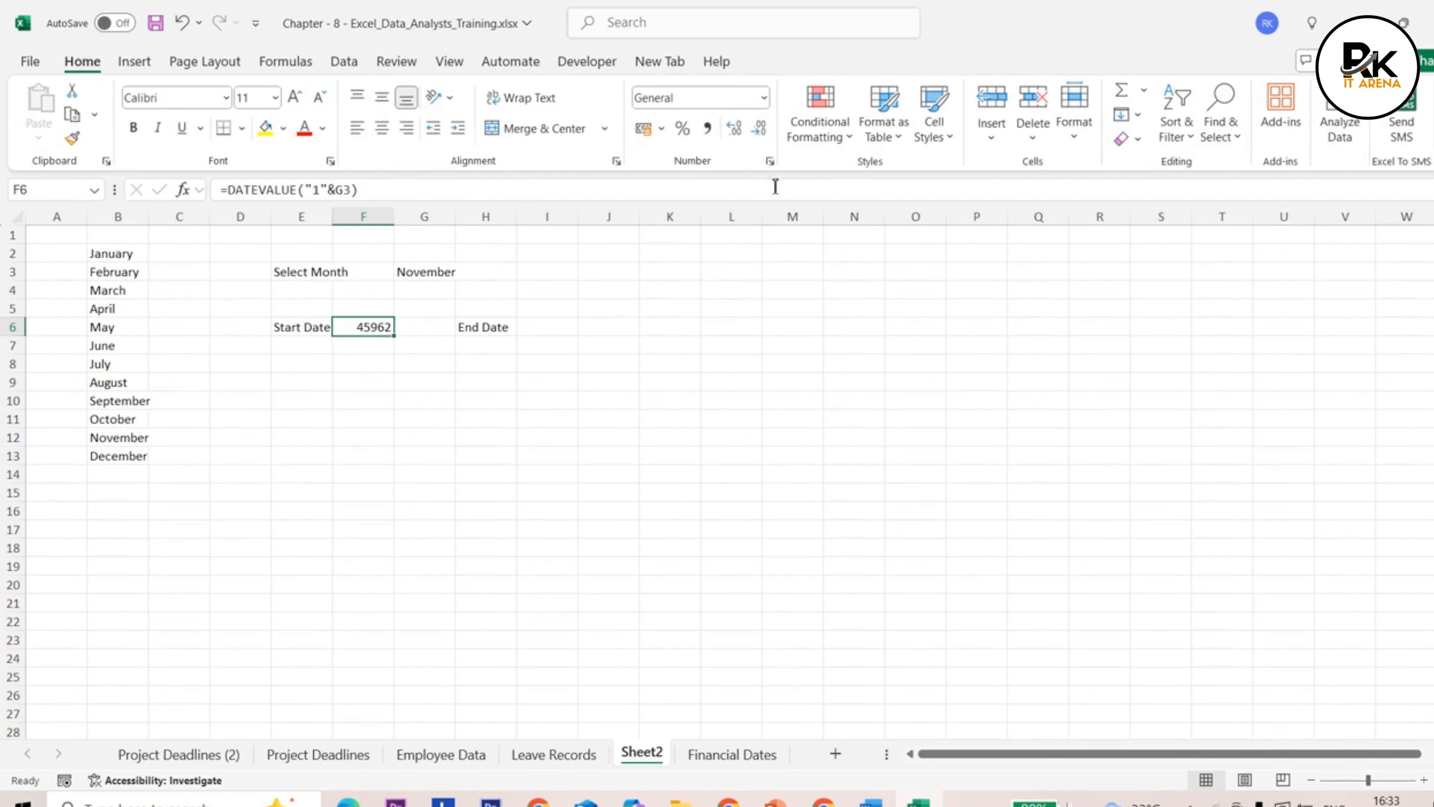
pyautogui.click(738, 99)
pyautogui.click(763, 100)
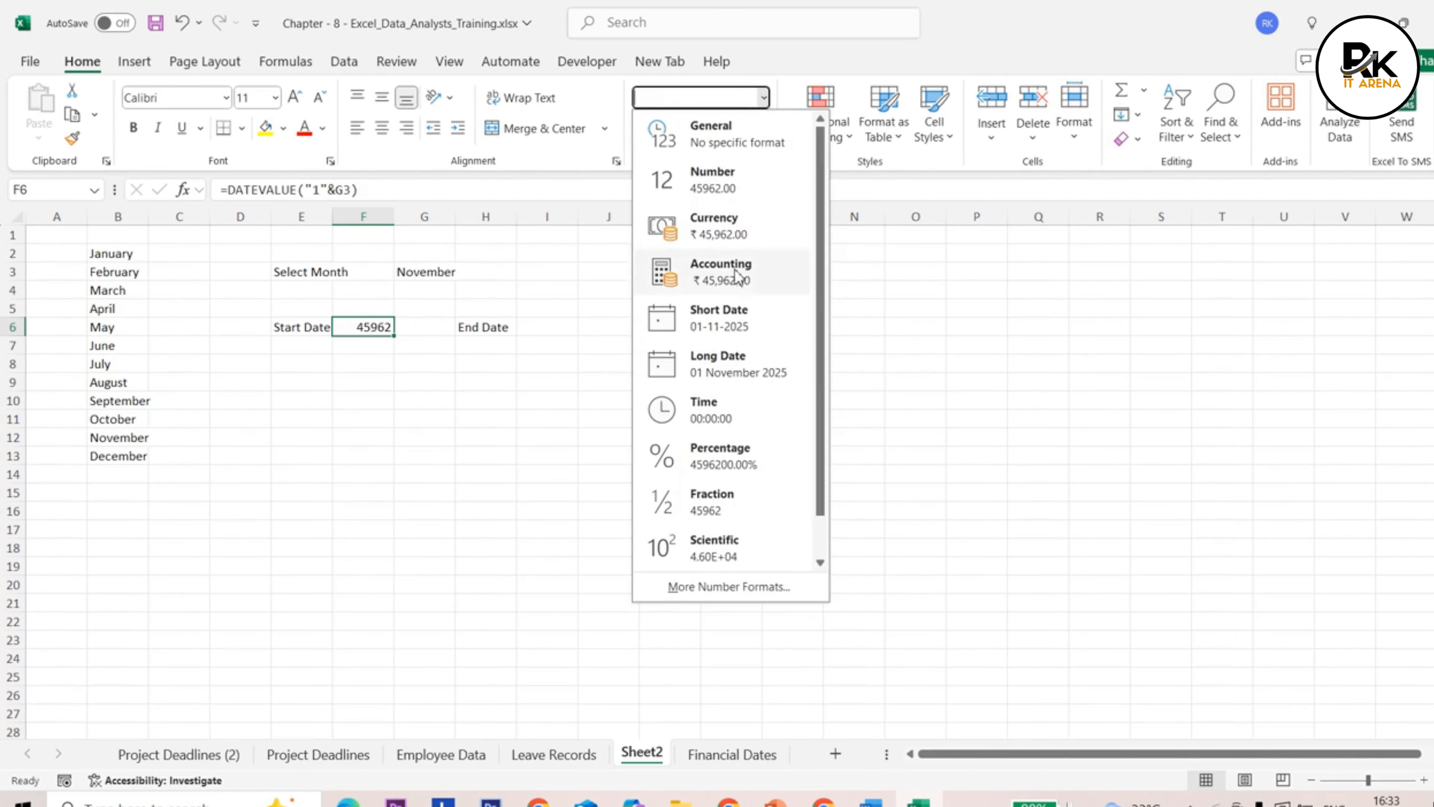
pyautogui.click(732, 324)
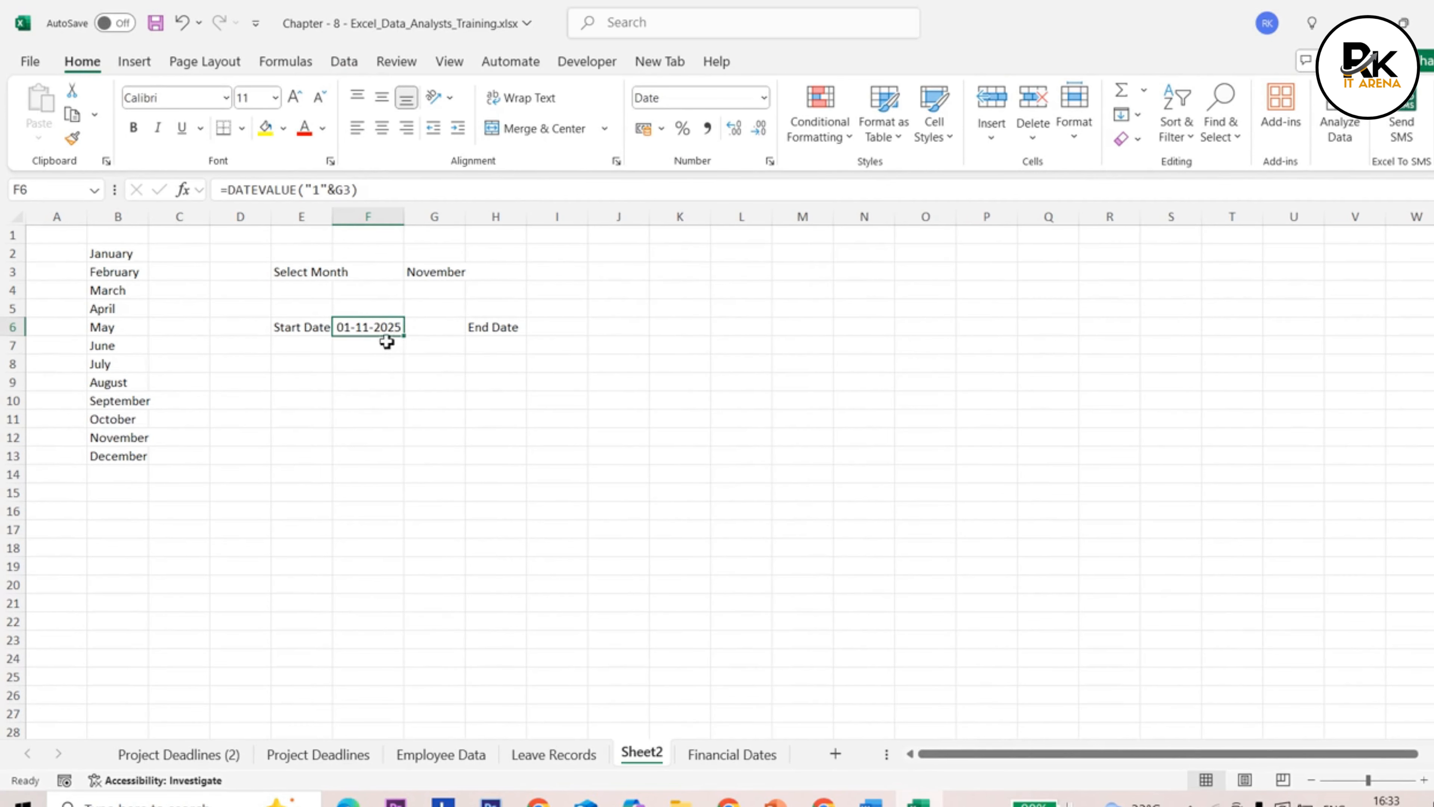
# Step: Test the start date formula by choosing January and finally August in the G3 month drop-down
pyautogui.click(452, 279)
pyautogui.click(474, 273)
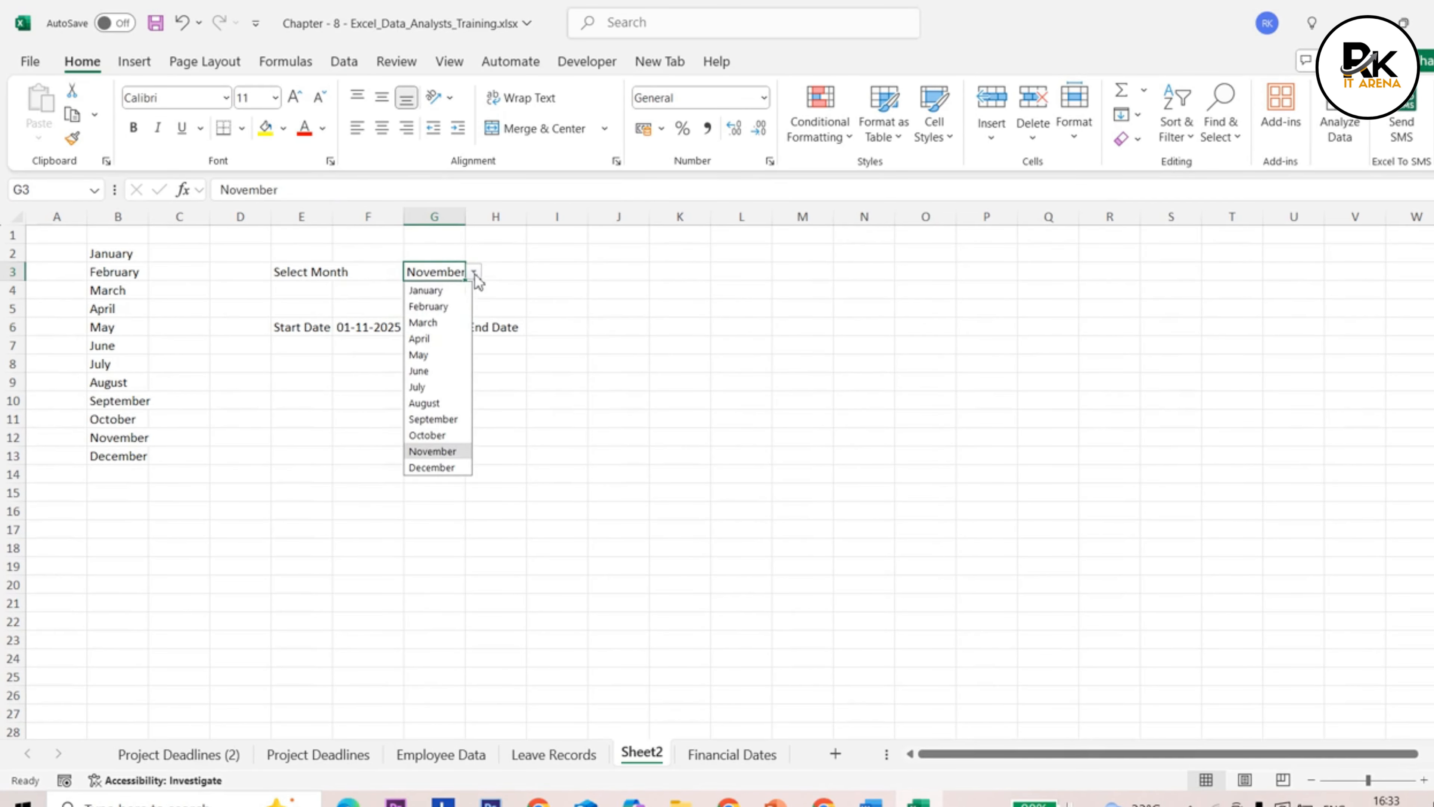
pyautogui.click(451, 290)
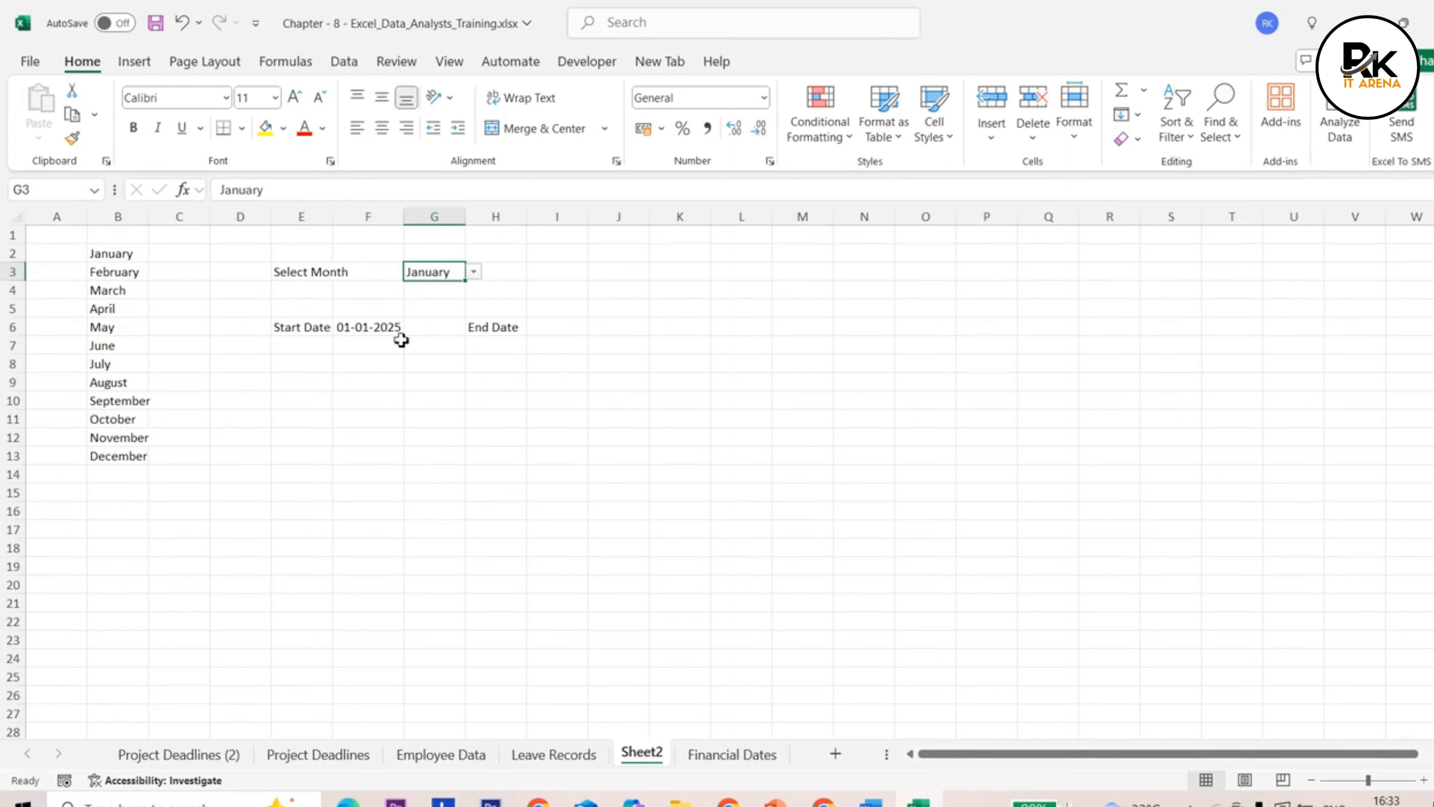
pyautogui.click(473, 272)
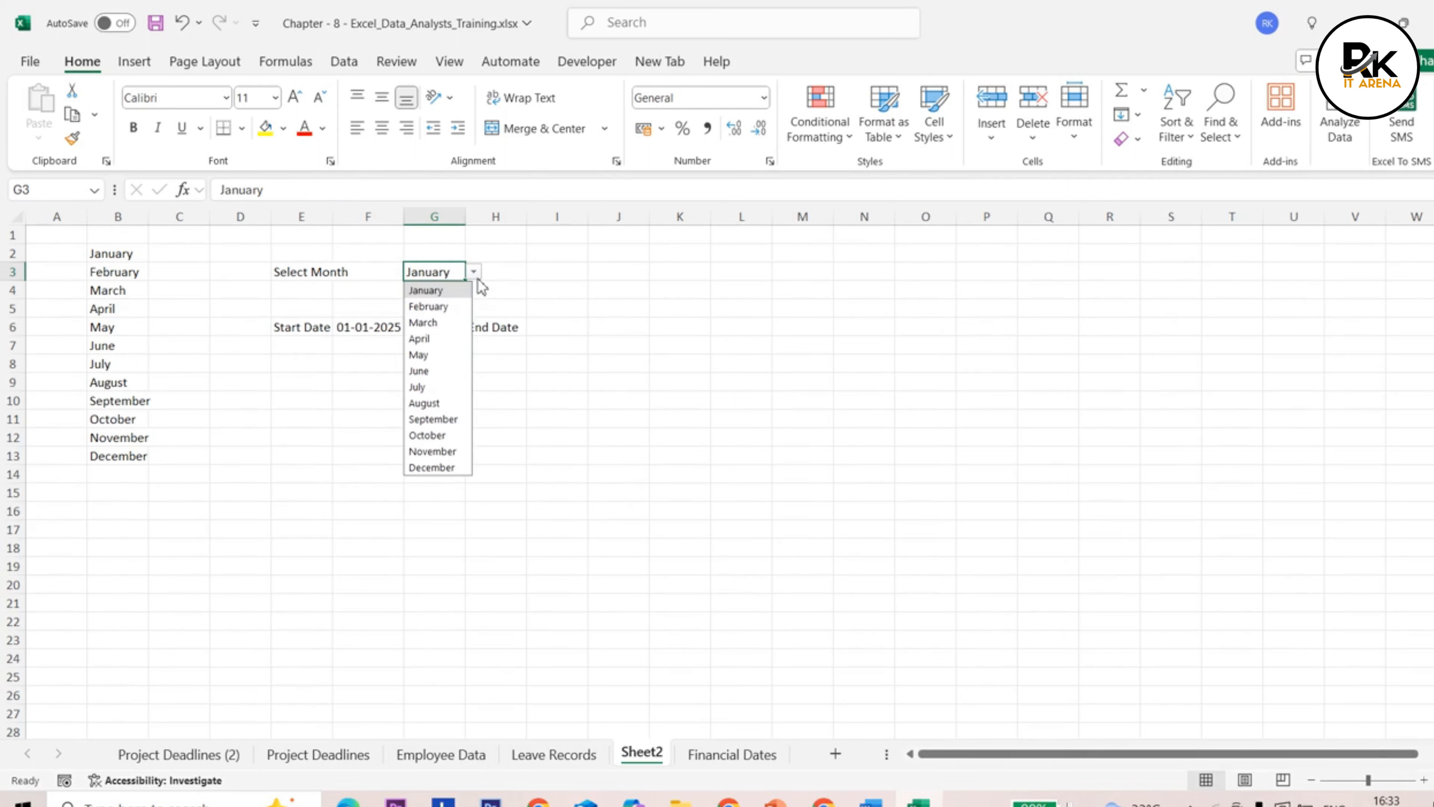
pyautogui.click(425, 402)
# Step: Enter the formula =EOMONTH(F6,0) in I6 to calculate the last day of the selected month
pyautogui.click(553, 328)
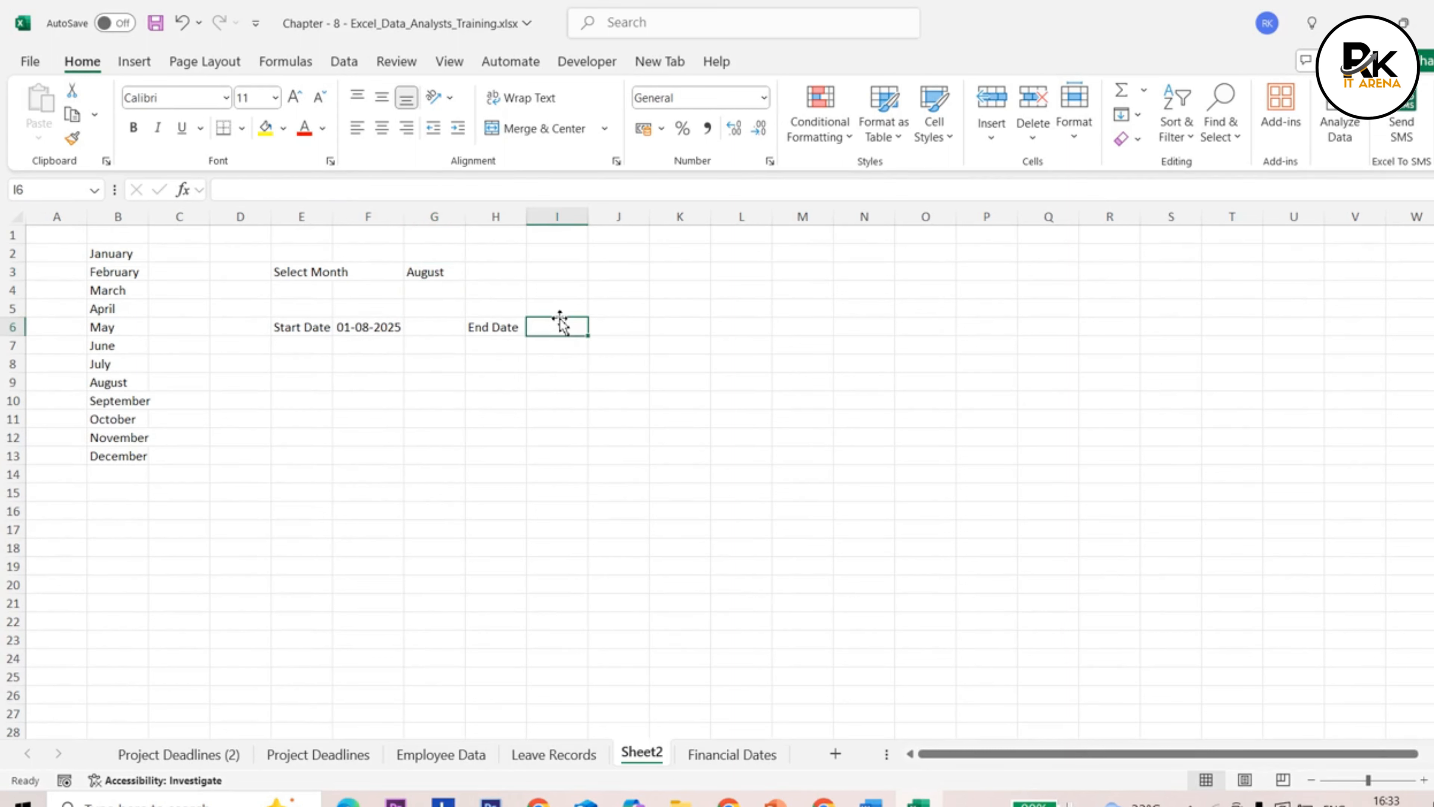
pyautogui.write('=')
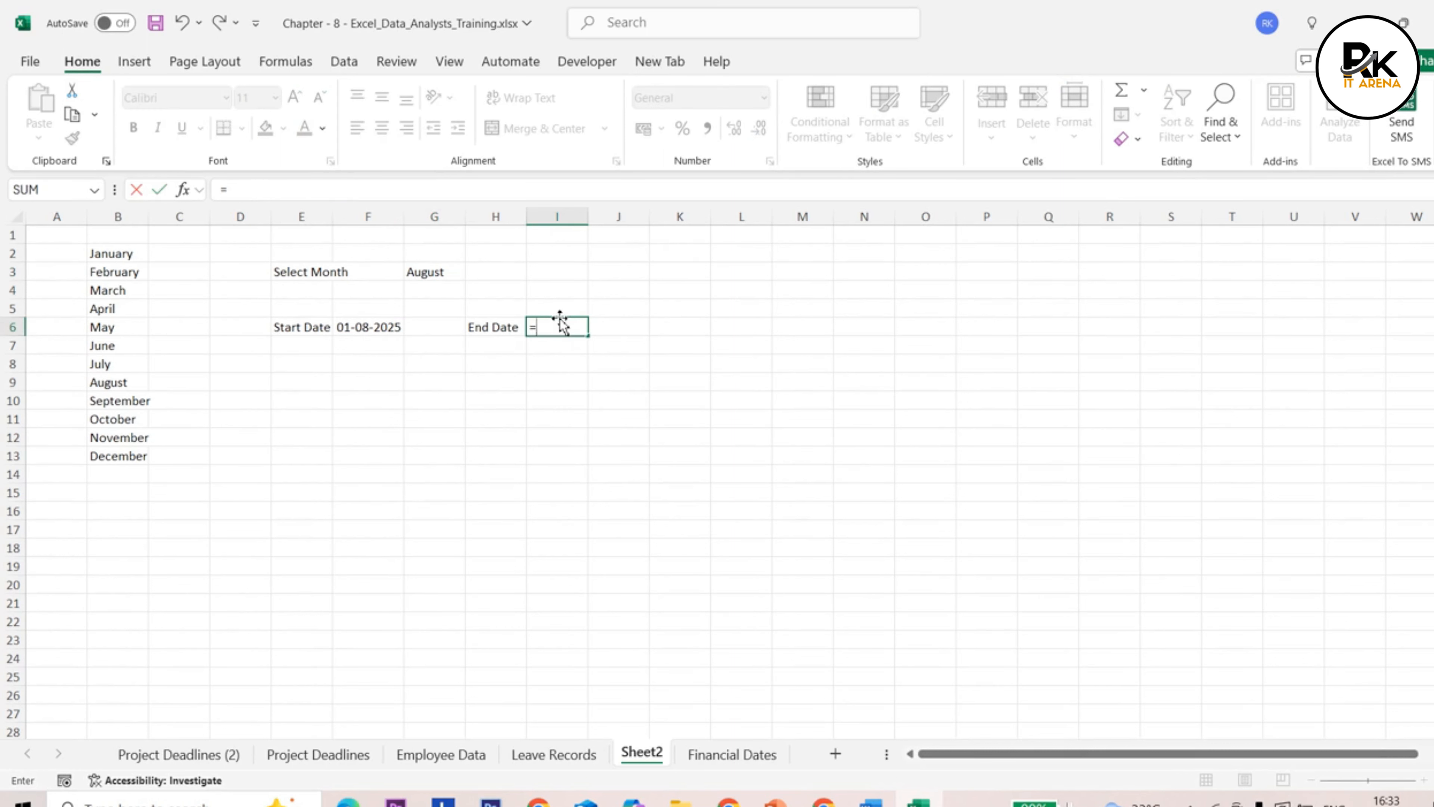
pyautogui.write('eo')
pyautogui.press('Tab')
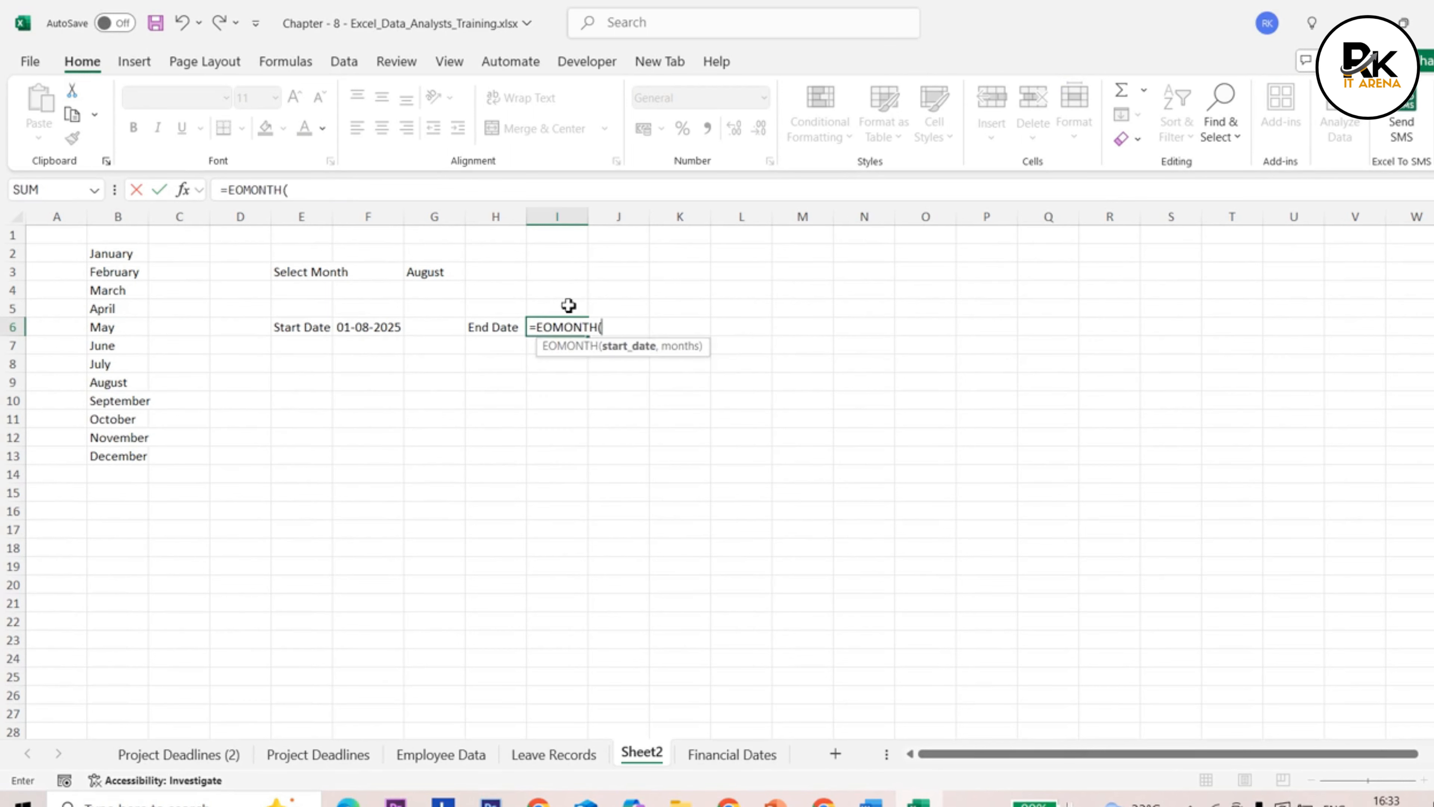
pyautogui.click(377, 330)
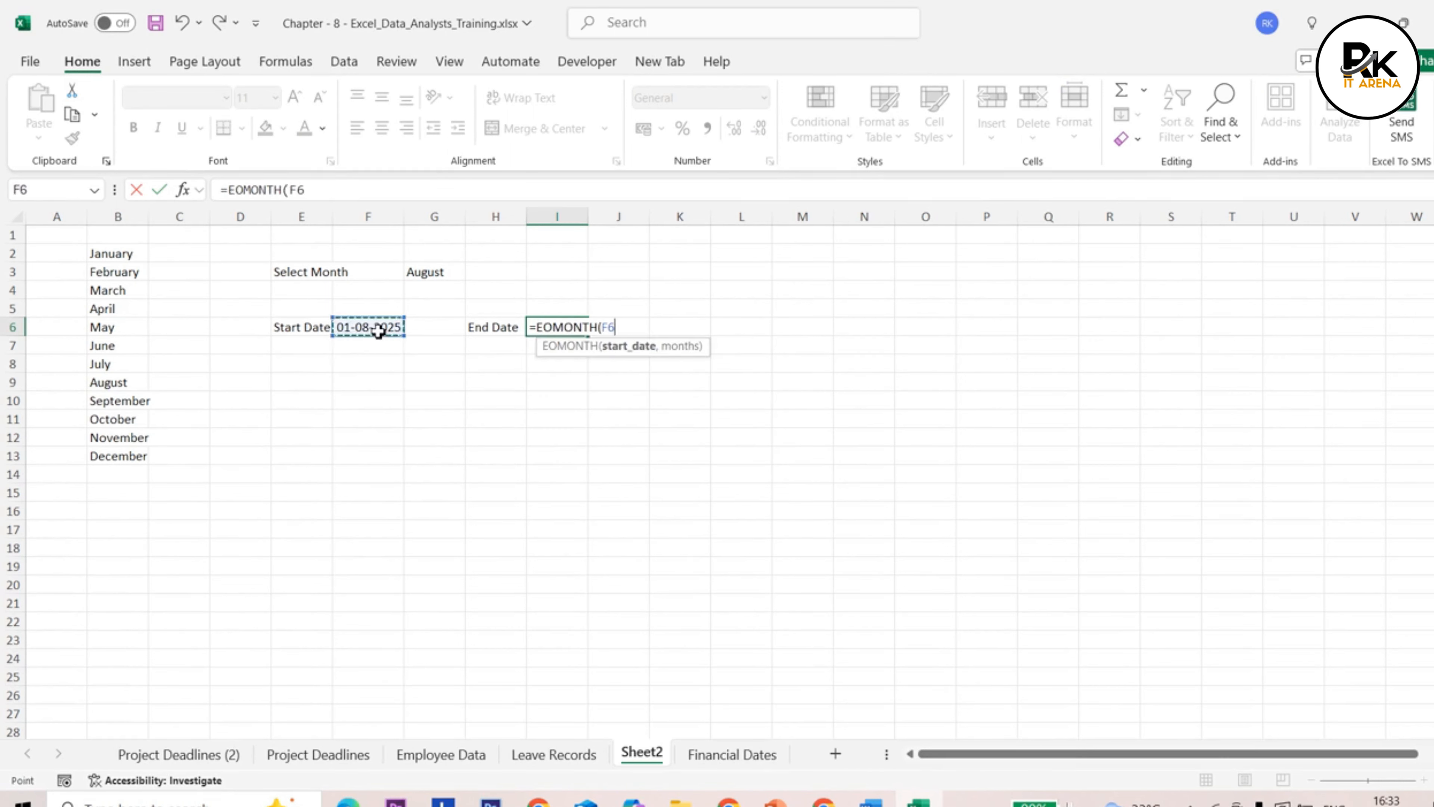
pyautogui.write(',')
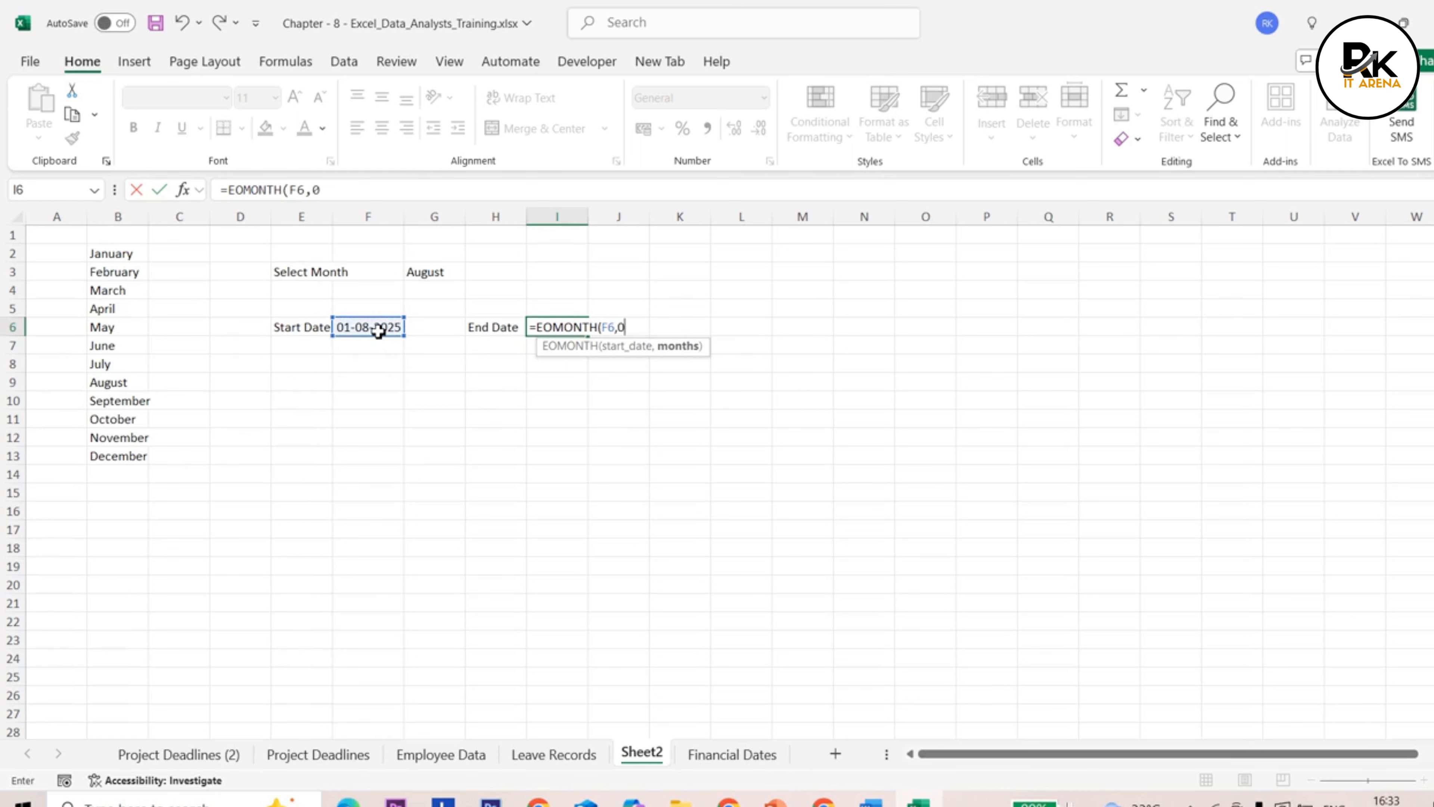
pyautogui.write('0)')
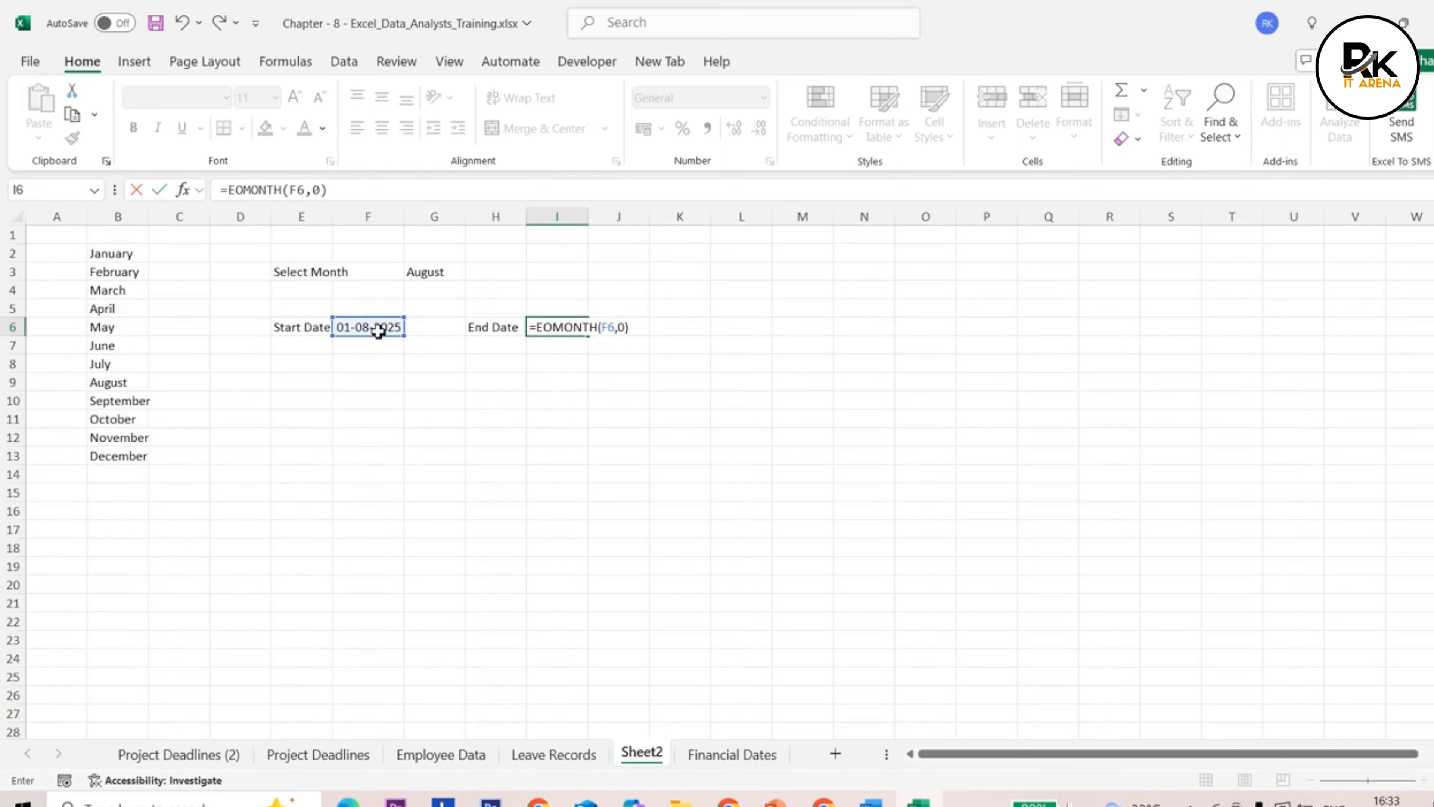
pyautogui.press('Return')
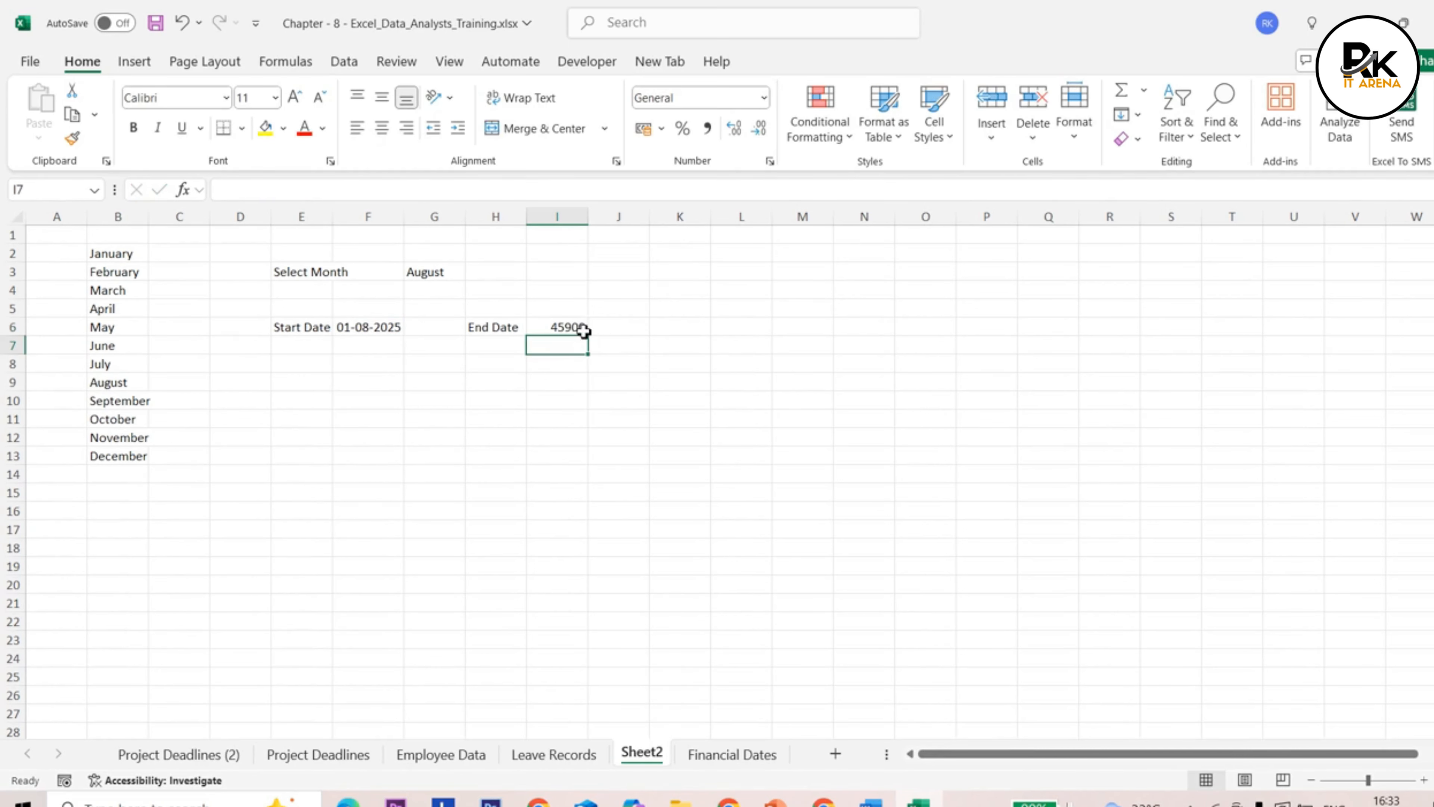
# Step: Format the end date in I6 as Short Date
pyautogui.click(584, 331)
pyautogui.click(758, 97)
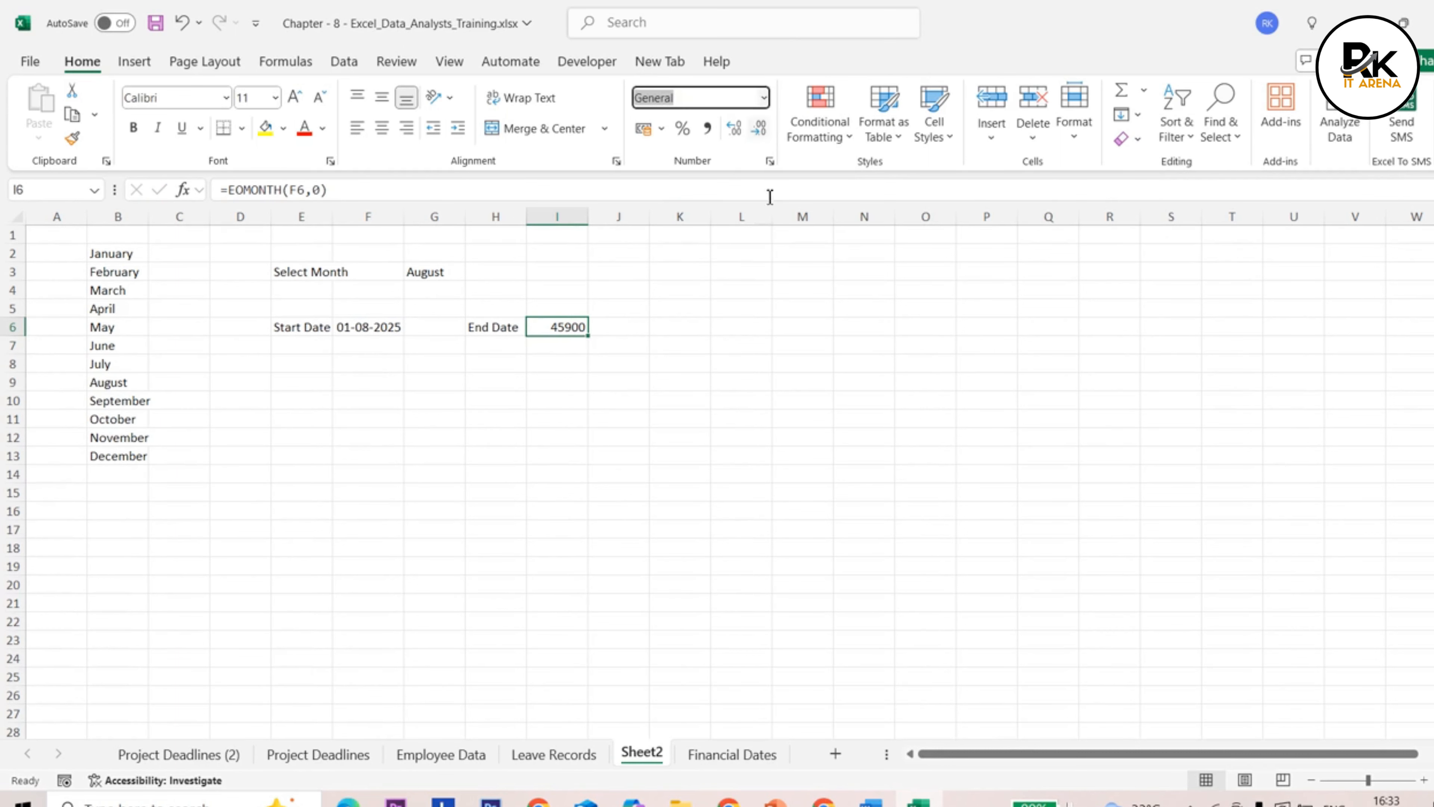
pyautogui.click(763, 100)
pyautogui.click(732, 325)
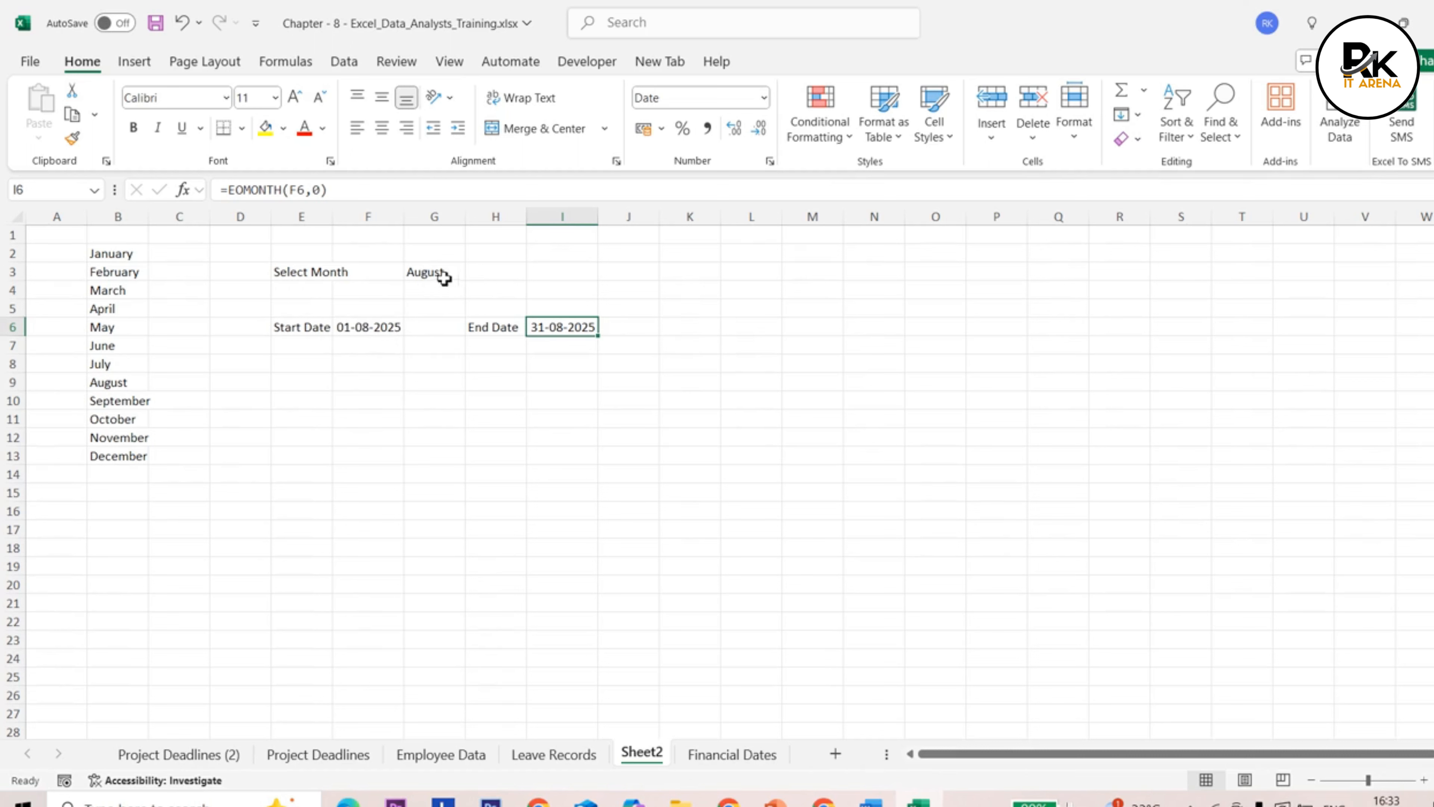
# Step: Test both date formulas by choosing February, August, November and finally December in the G3 month drop-down
pyautogui.click(443, 273)
pyautogui.click(476, 273)
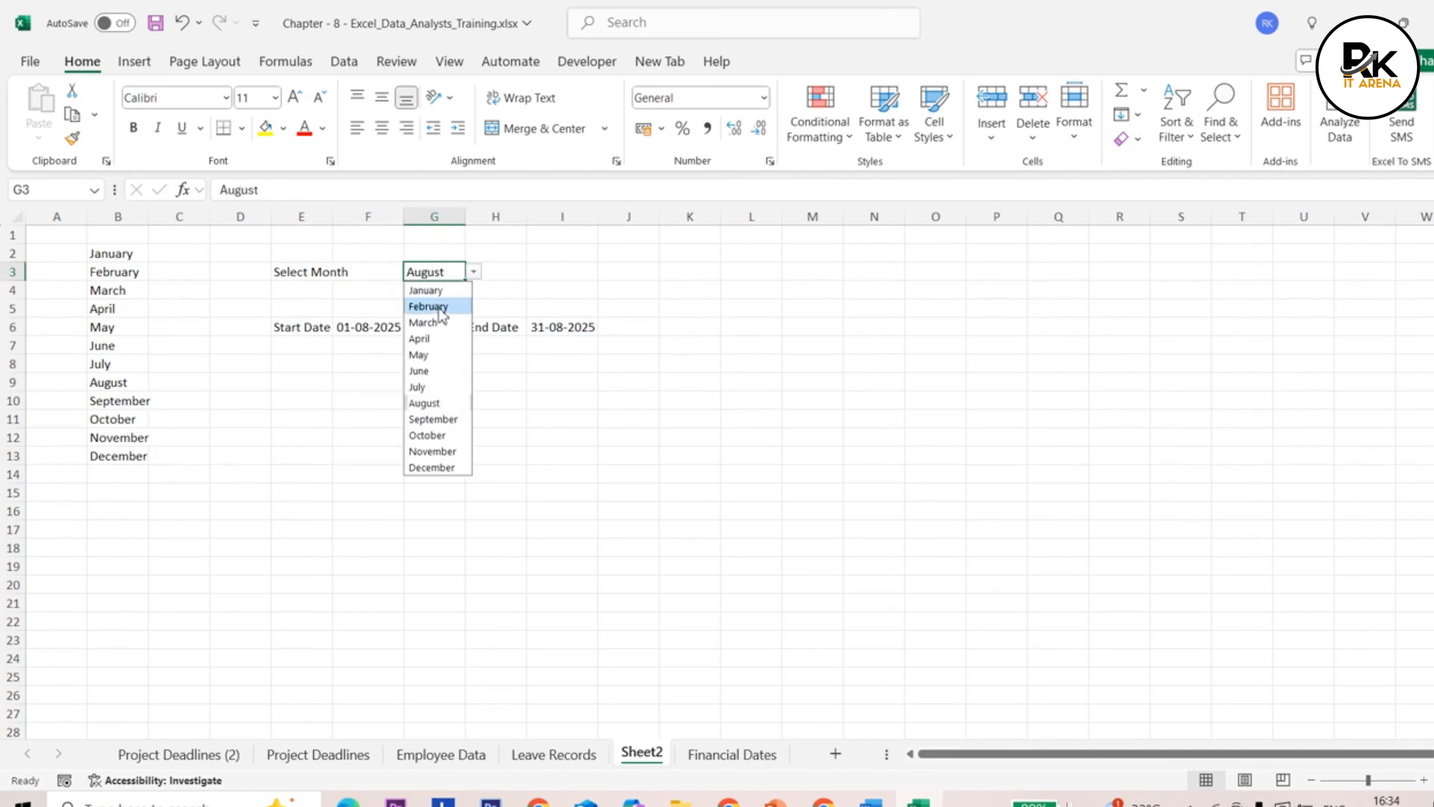
pyautogui.click(435, 303)
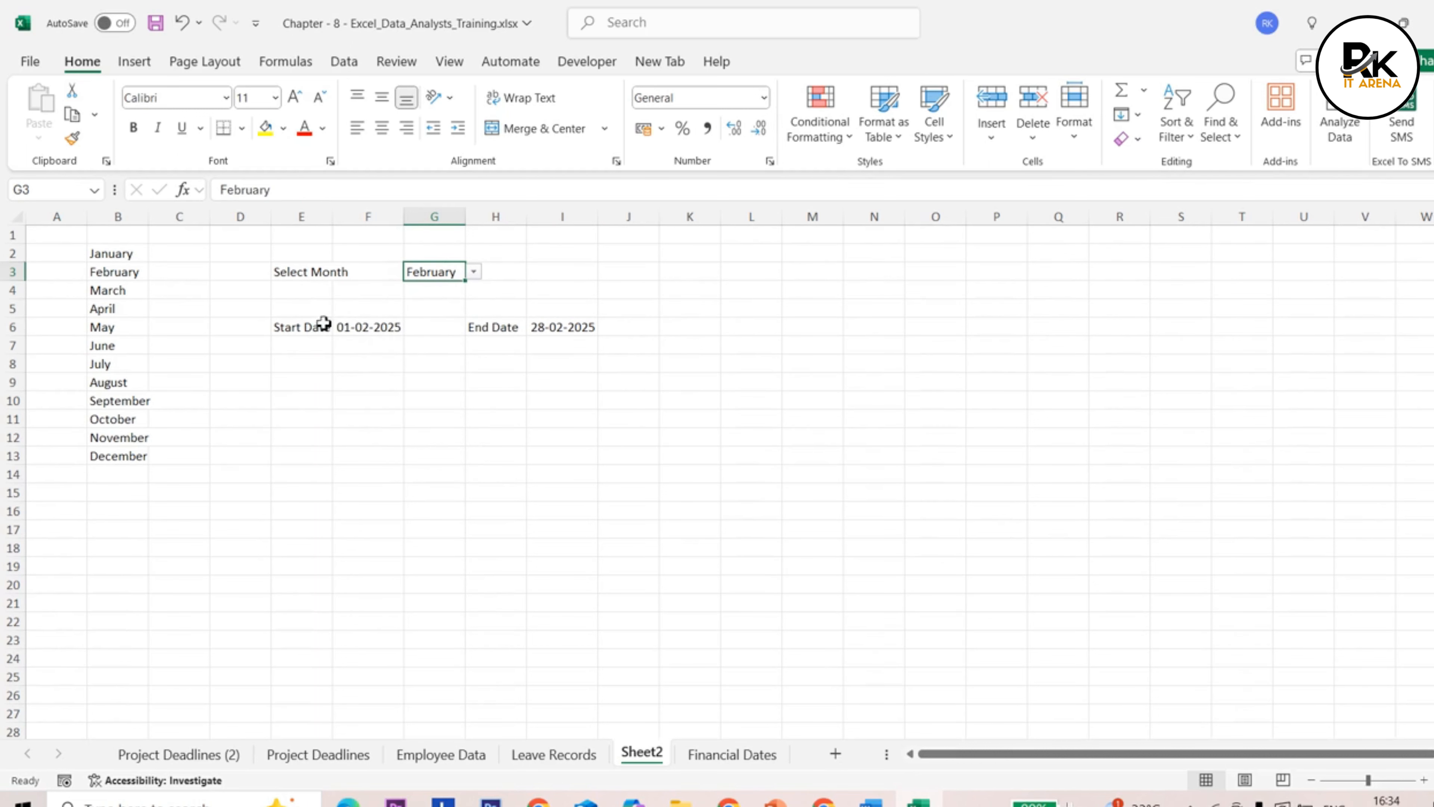
pyautogui.click(473, 271)
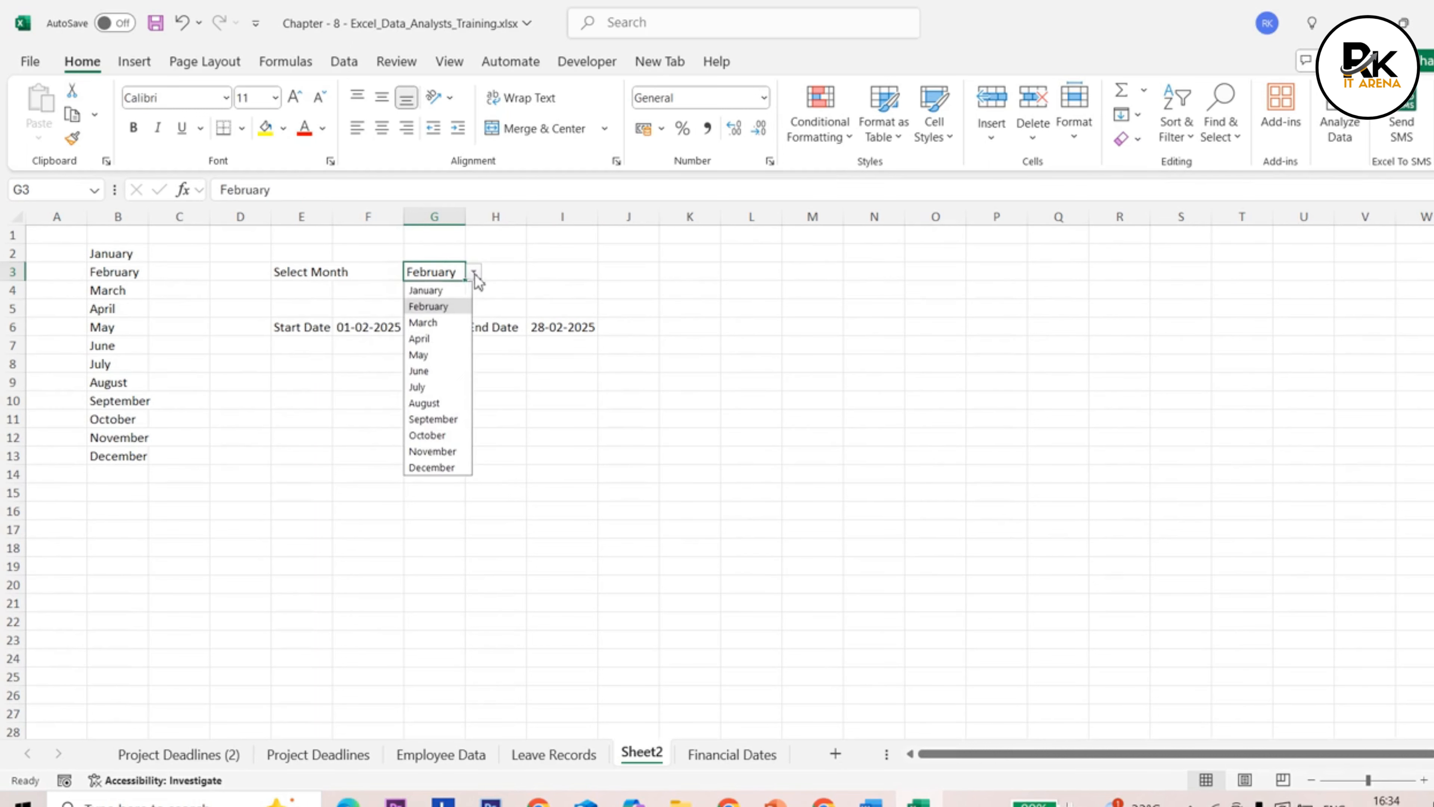
pyautogui.click(416, 405)
pyautogui.click(473, 272)
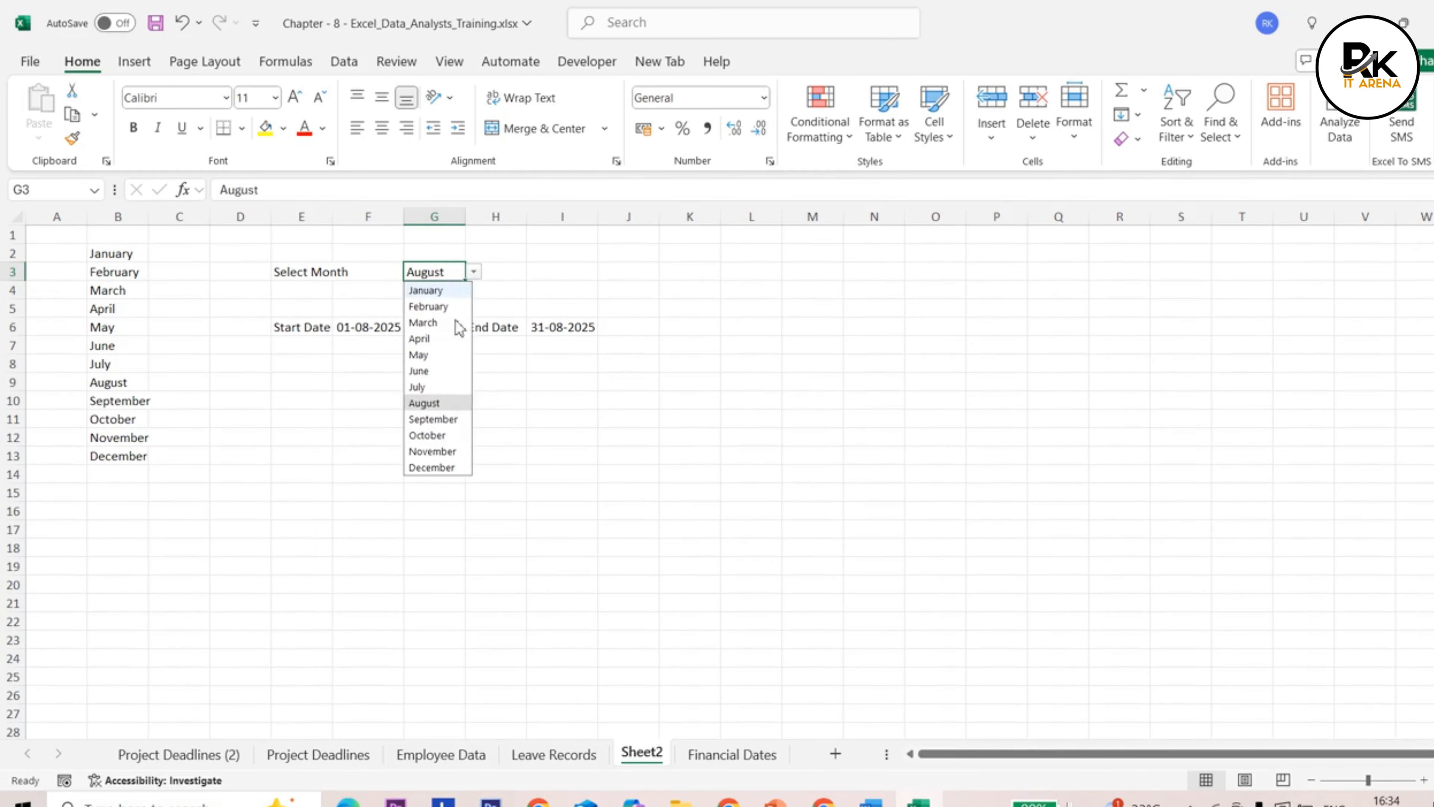
pyautogui.click(432, 451)
pyautogui.click(473, 272)
pyautogui.click(440, 467)
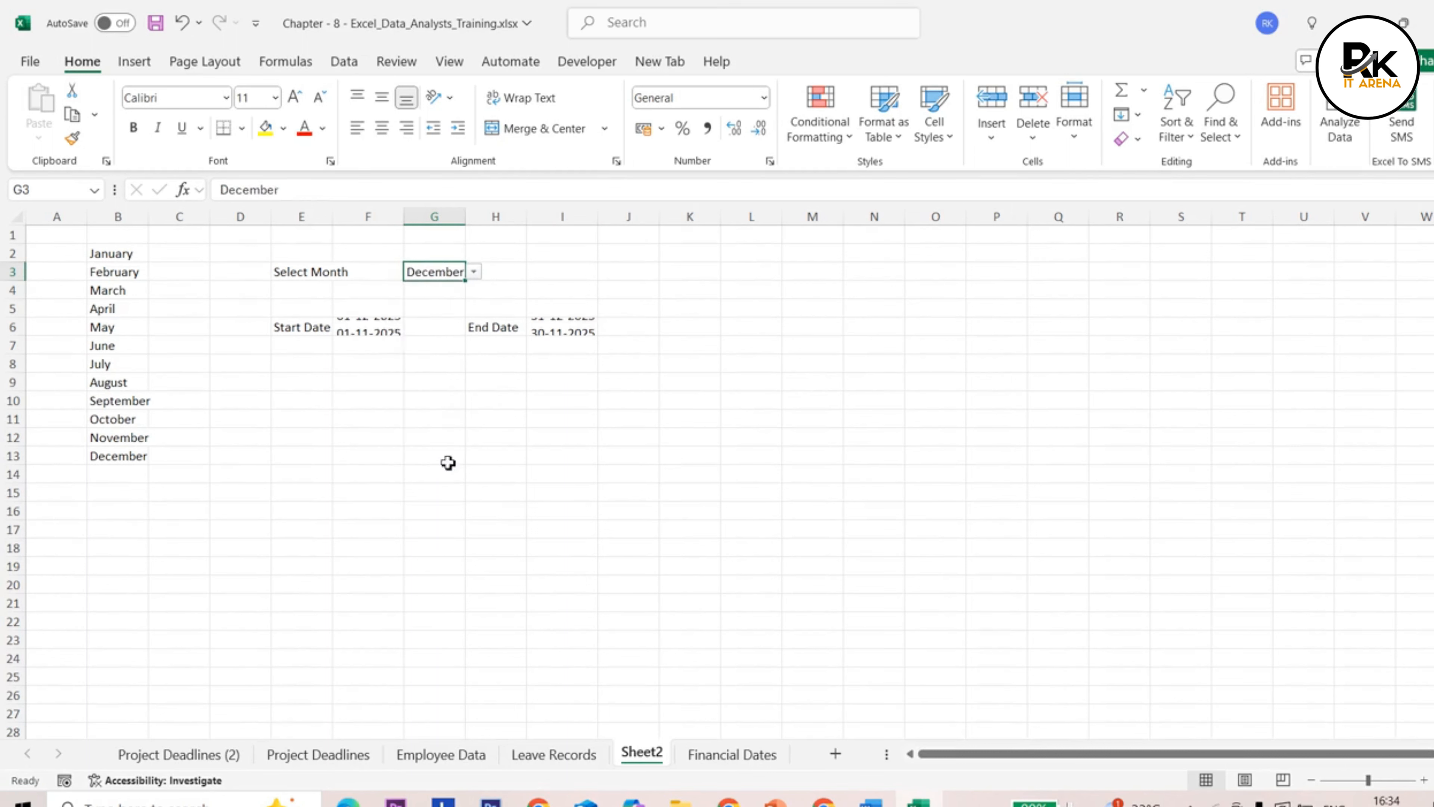